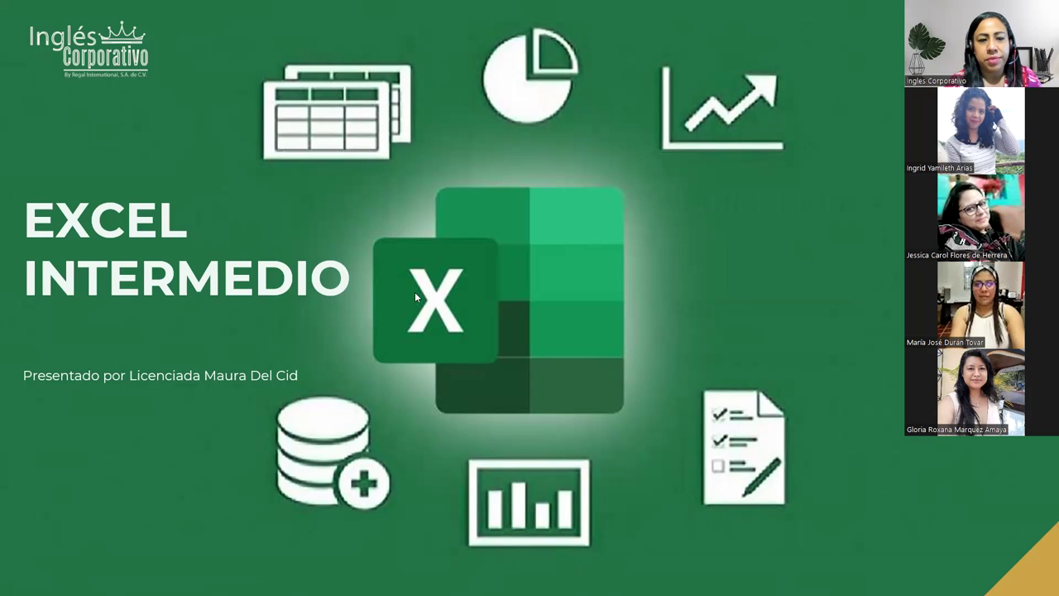
# Advance the slideshow from the EXCEL INTERMEDIO title through SESIÓN 20 to the AGENDA slide.
pyautogui.click(767, 312)
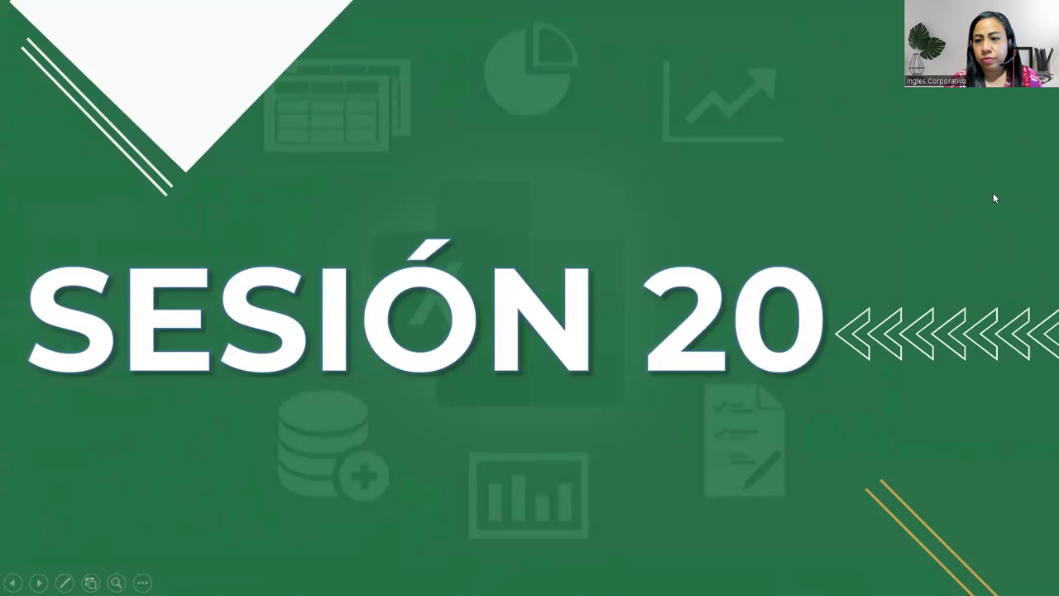
pyautogui.click(995, 197)
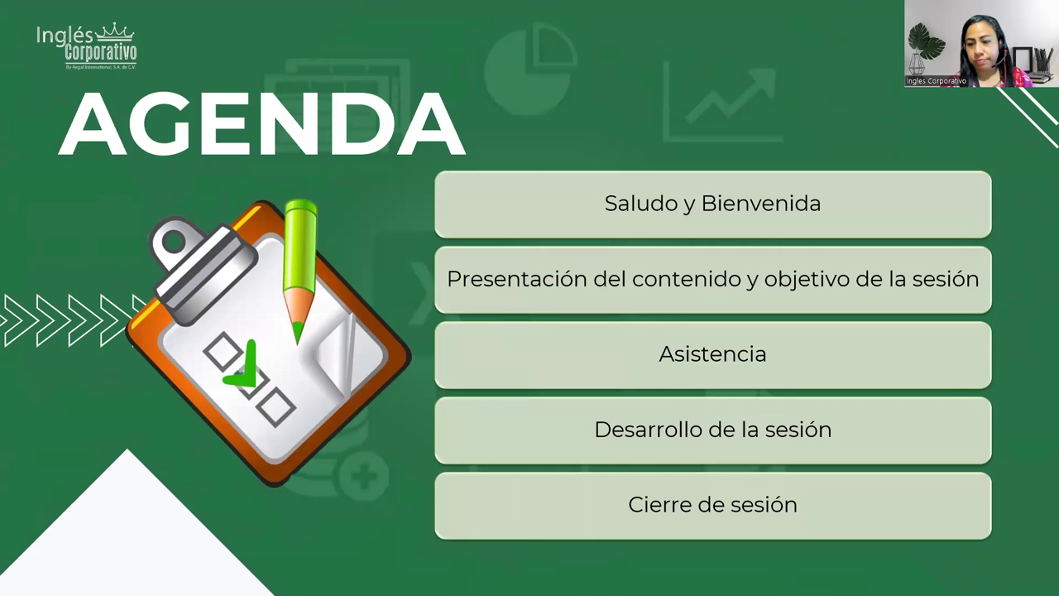
# Advance through CONTENIDO and OBJETIVO to the TD DESDE MULTIPLES HOJAS slide.
pyautogui.press('Right')
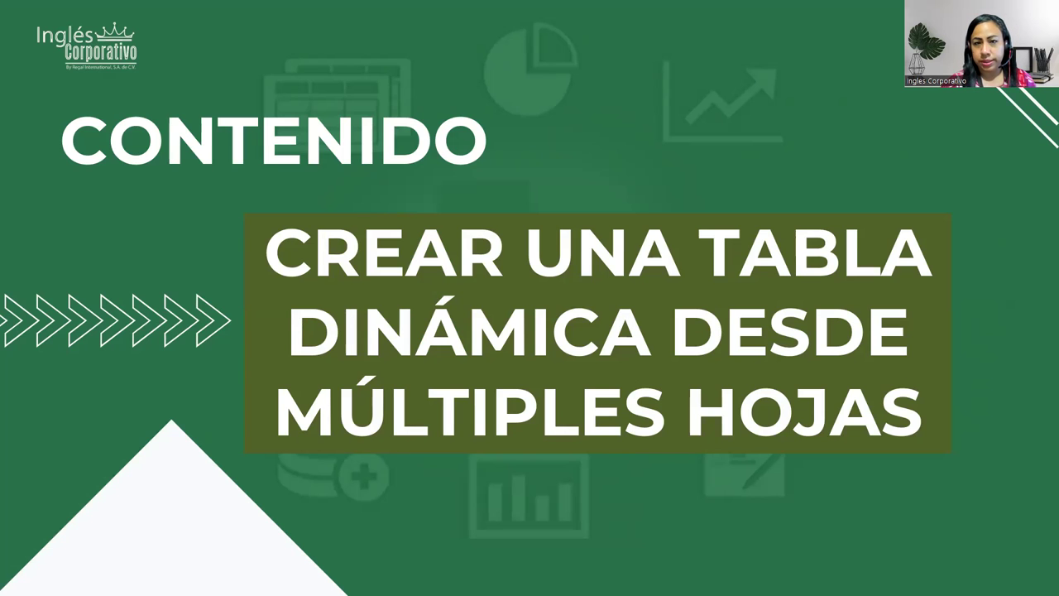
pyautogui.press('Right')
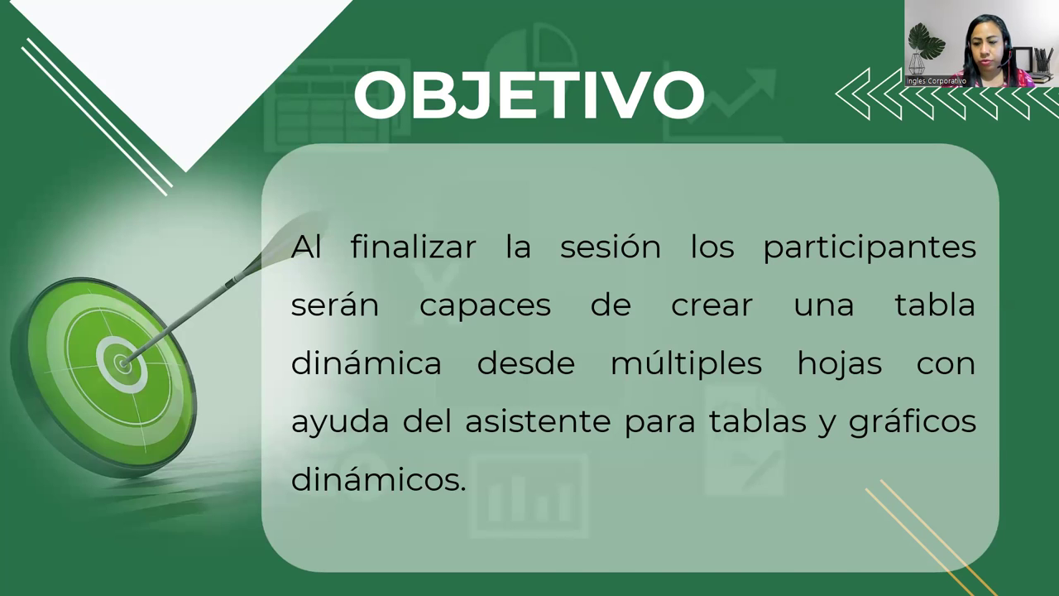
pyautogui.press('Right')
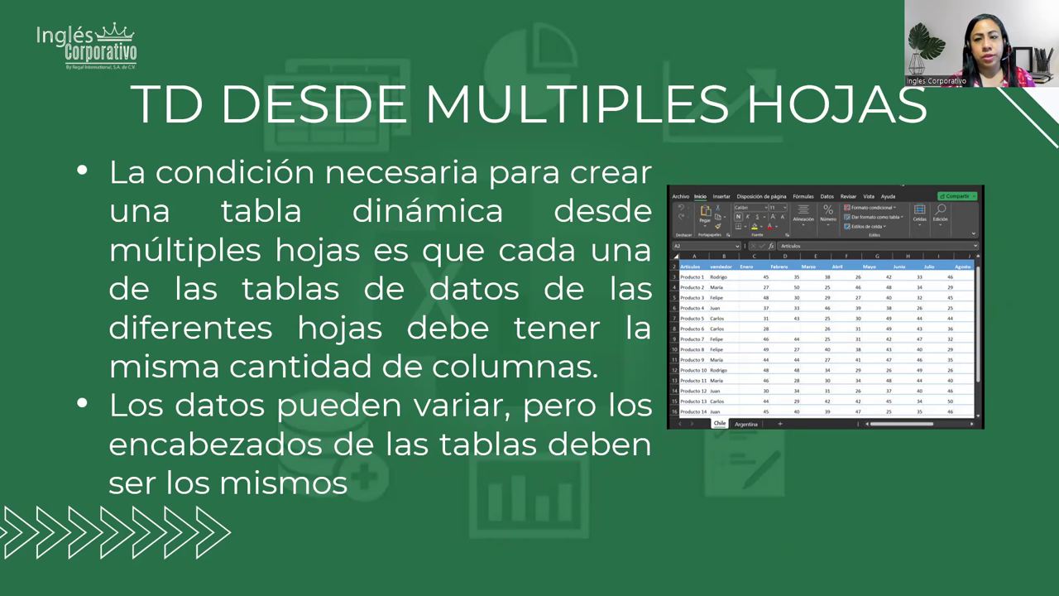
# Advance to the PASOS PARA CREAR LA TD slide illustrating wizard step 1.
pyautogui.click(994, 343)
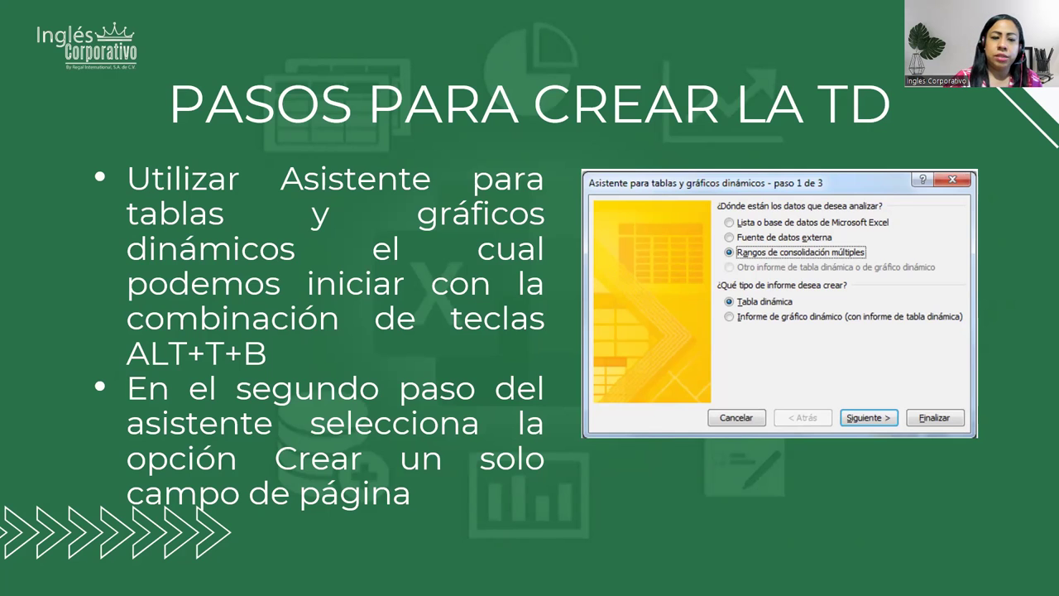
# Advance to the second PASOS PARA CREAR LA TD slide covering step 2b.
pyautogui.press('Right')
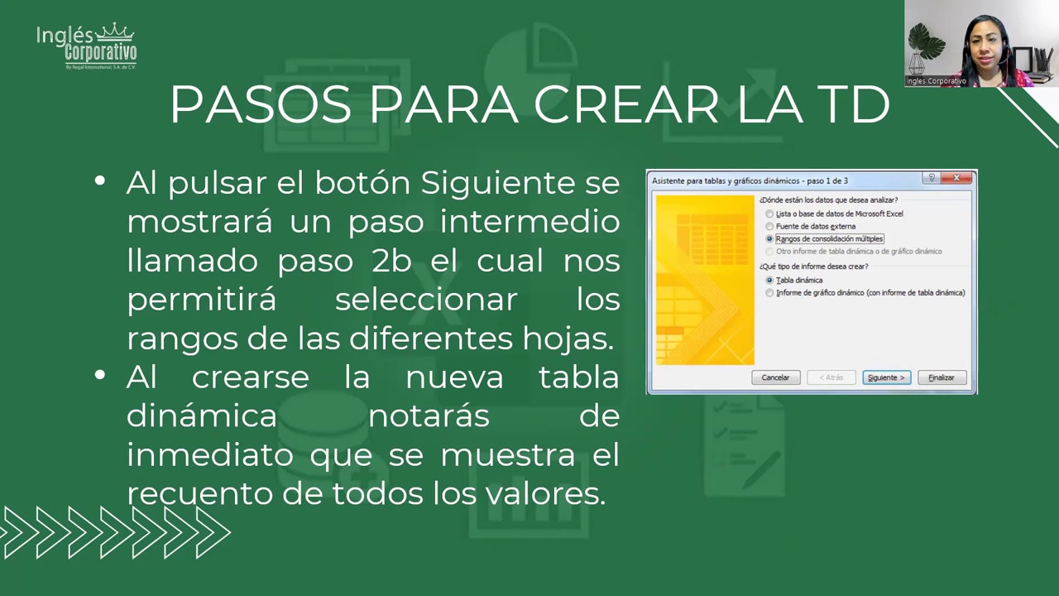
# Advance the slideshow to the DESARROLLO slide.
pyautogui.press('Right')
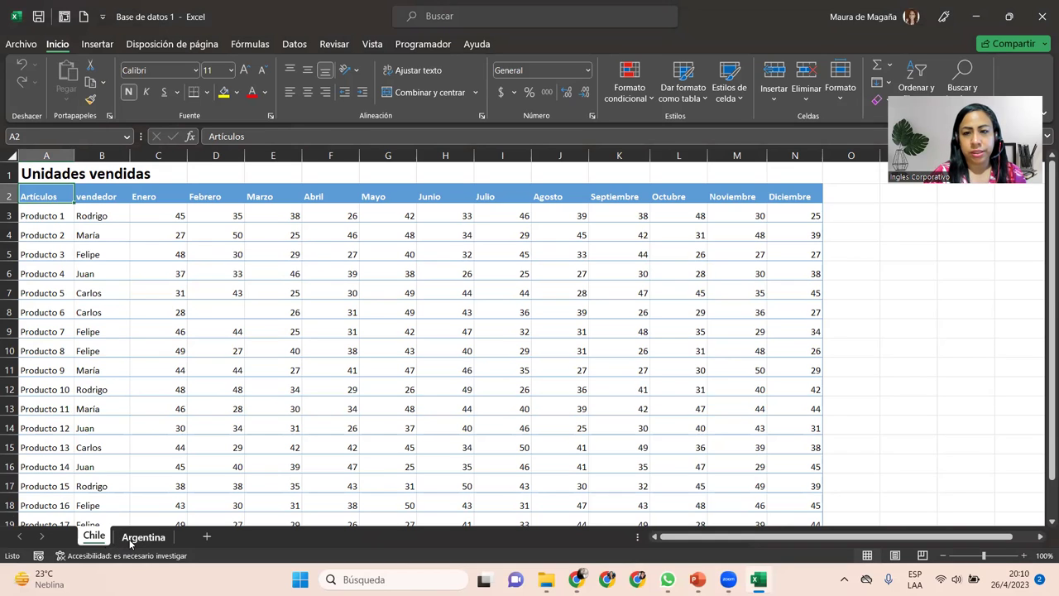
pyautogui.click(130, 542)
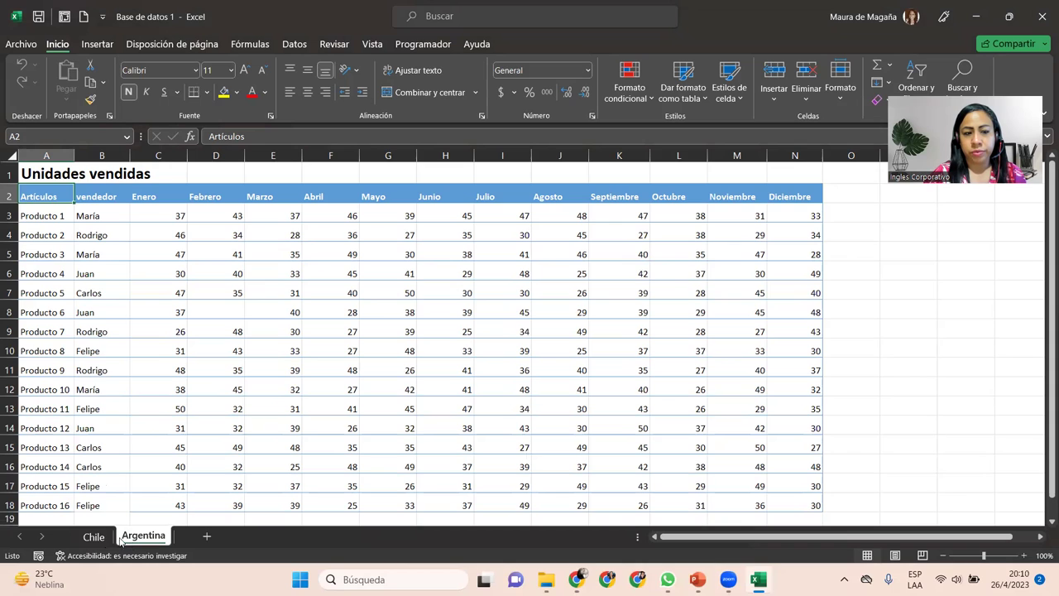
pyautogui.click(105, 542)
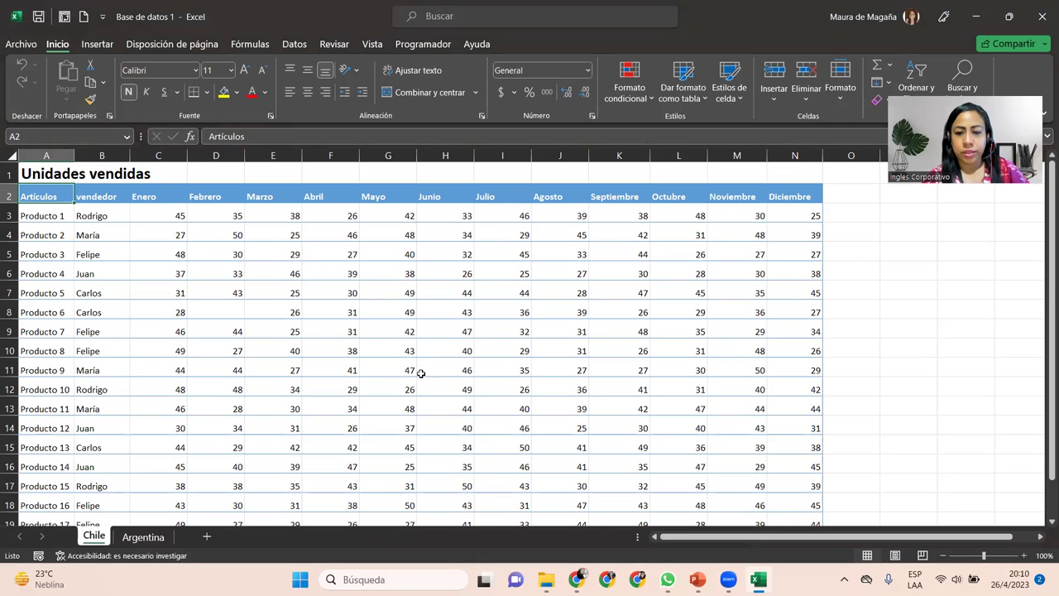
pyautogui.click(700, 579)
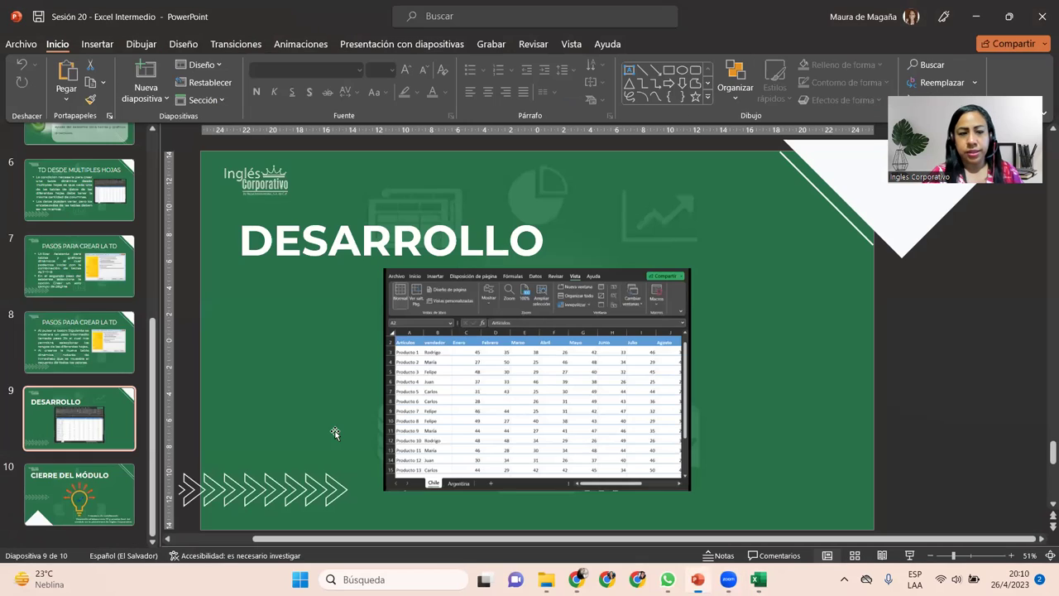
pyautogui.click(87, 259)
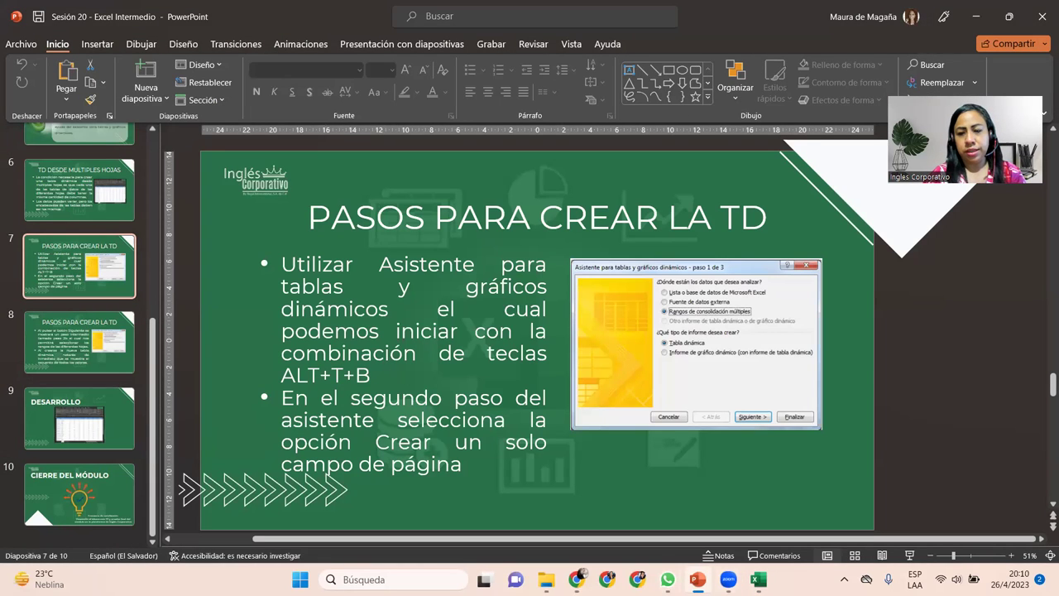
pyautogui.click(754, 579)
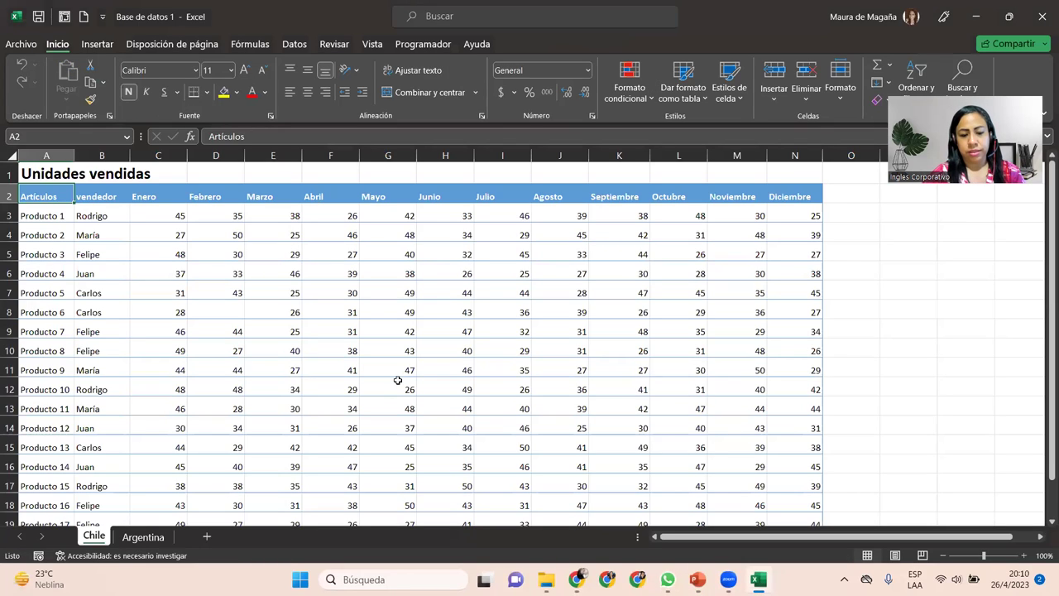
# Try the ALT+T+B wizard shortcut, close the Tabla de datos dialog it opens, and go to Archivo.
pyautogui.hotkey('alt', 't')
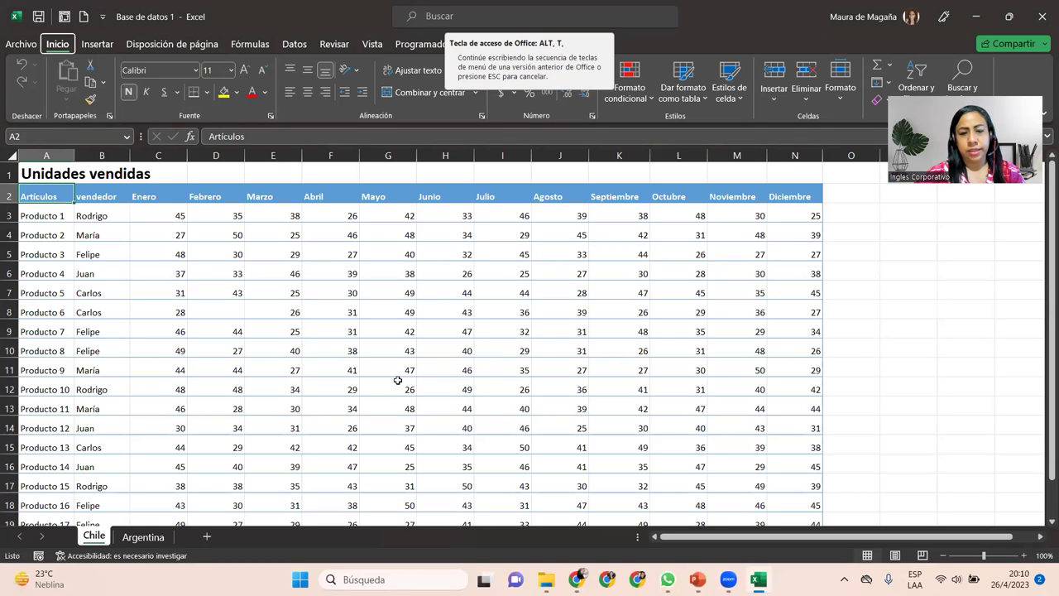
pyautogui.press('b')
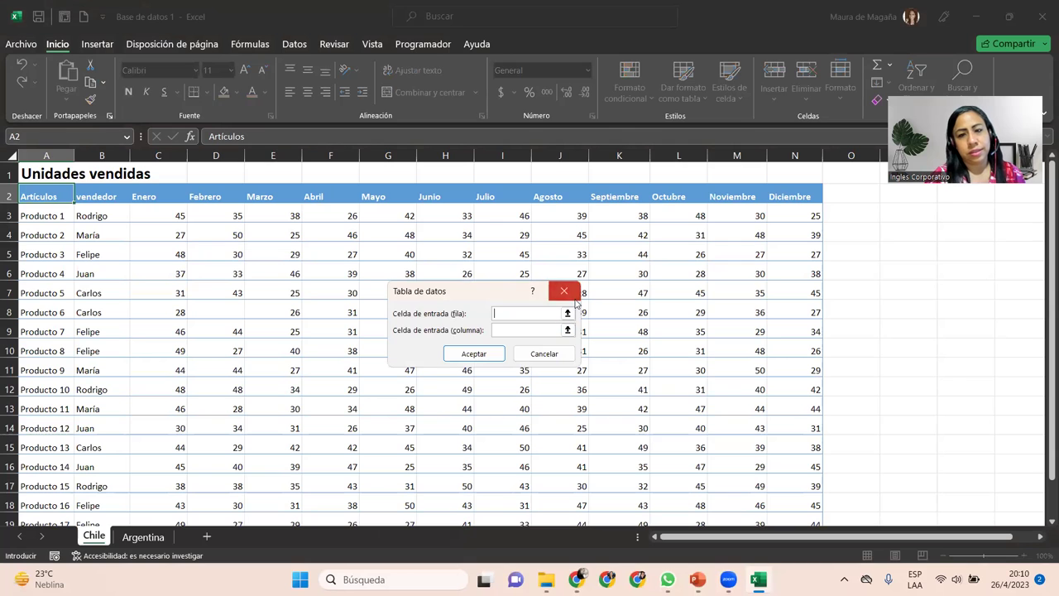
pyautogui.click(566, 293)
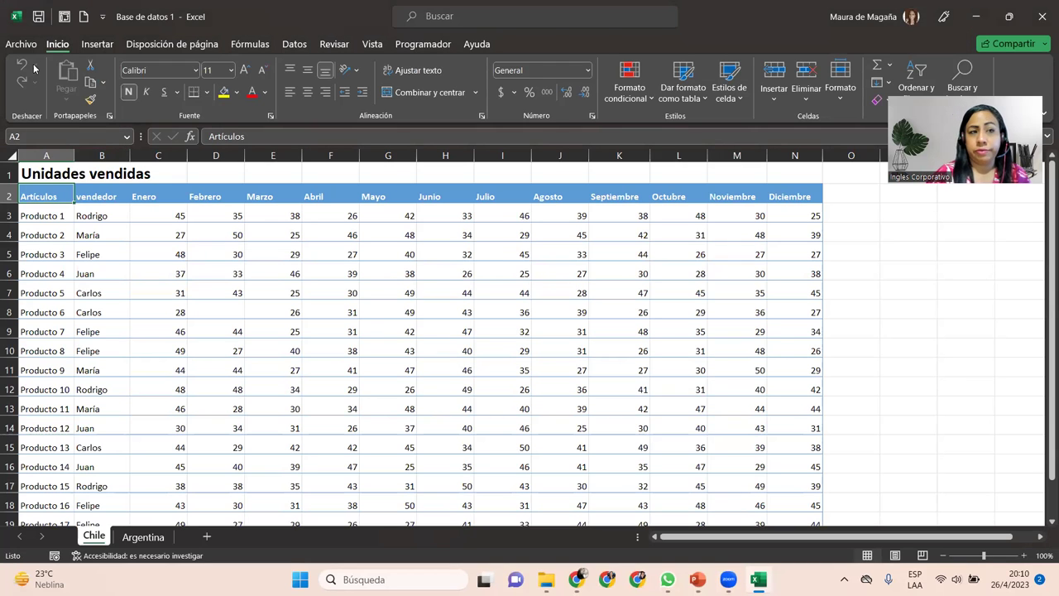
pyautogui.hotkey('alt', 'a')
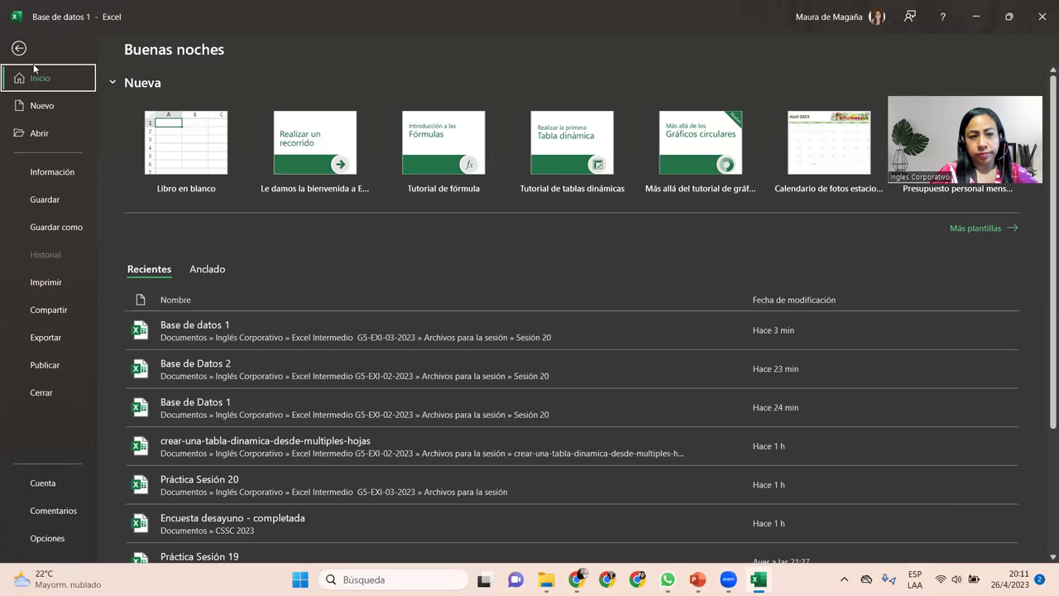
# Open Excel Options on the Barra de herramientas de acceso rápido page.
pyautogui.click(47, 538)
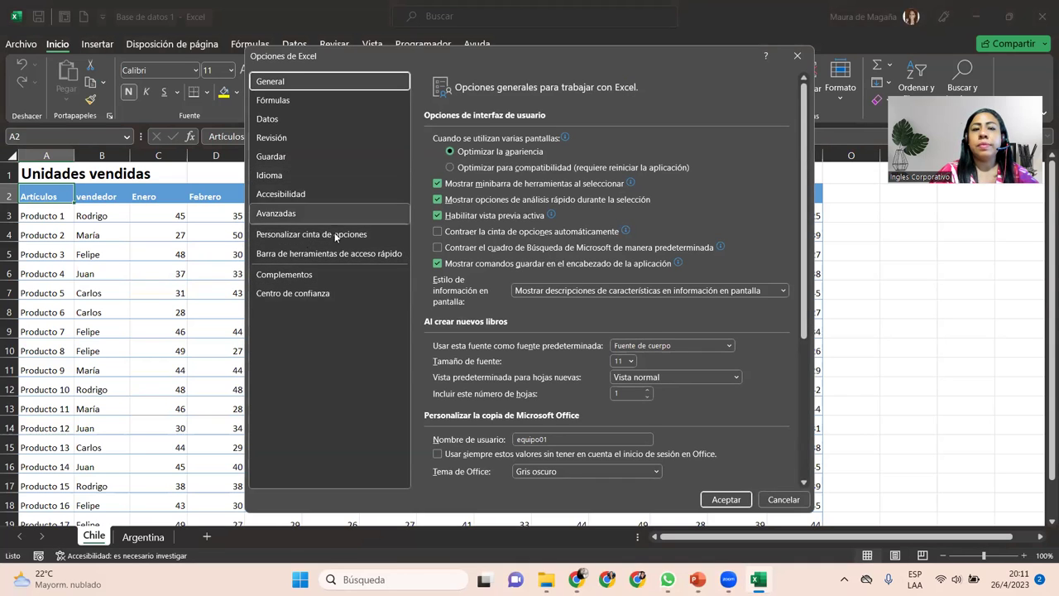
pyautogui.click(335, 255)
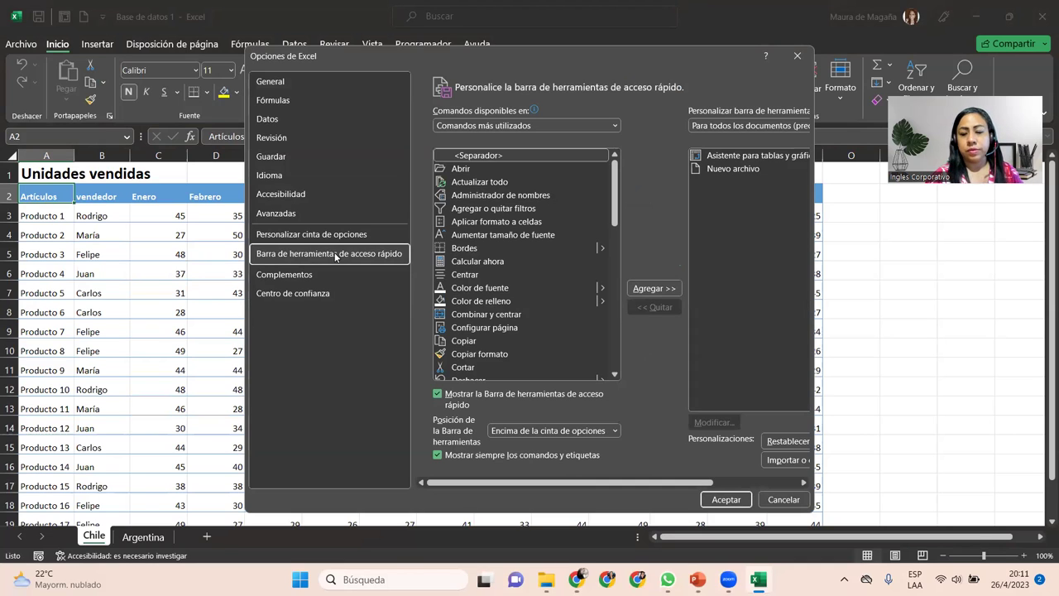
# Set Comandos disponibles en to Todos los comandos.
pyautogui.click(615, 125)
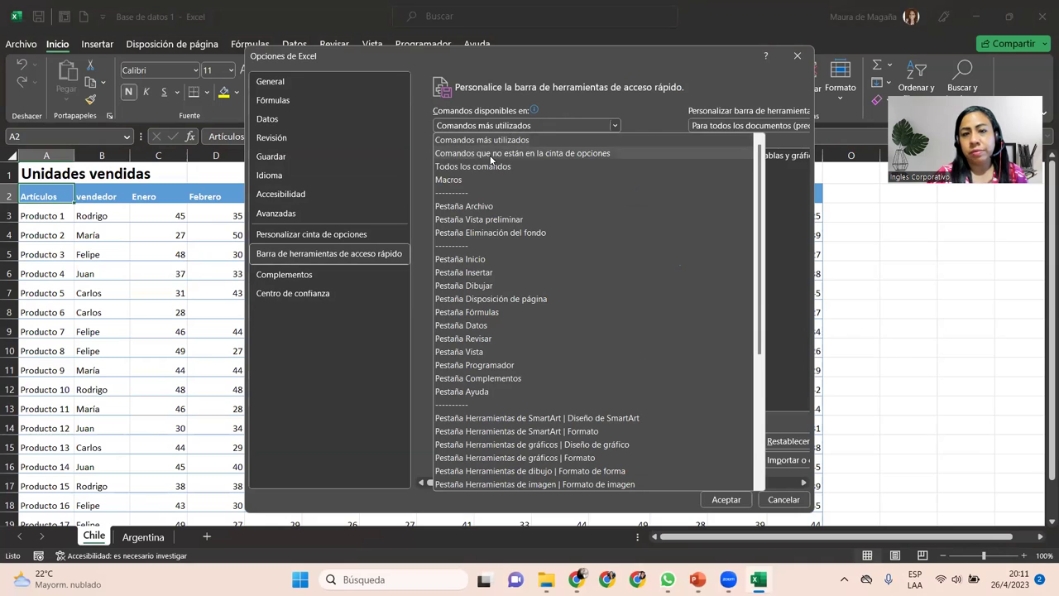
pyautogui.click(489, 168)
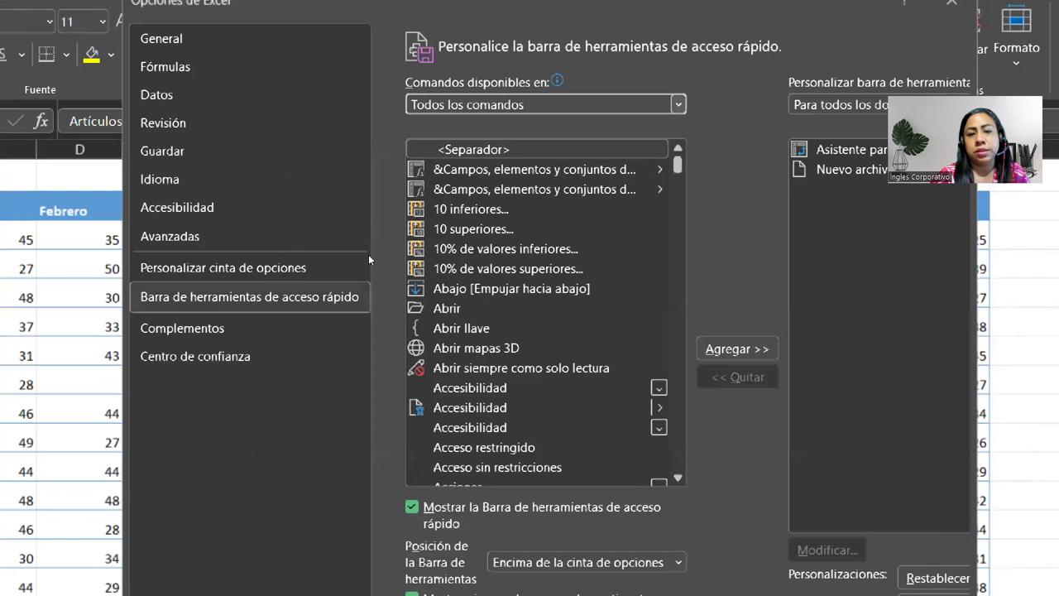
pyautogui.click(523, 106)
pyautogui.click(511, 165)
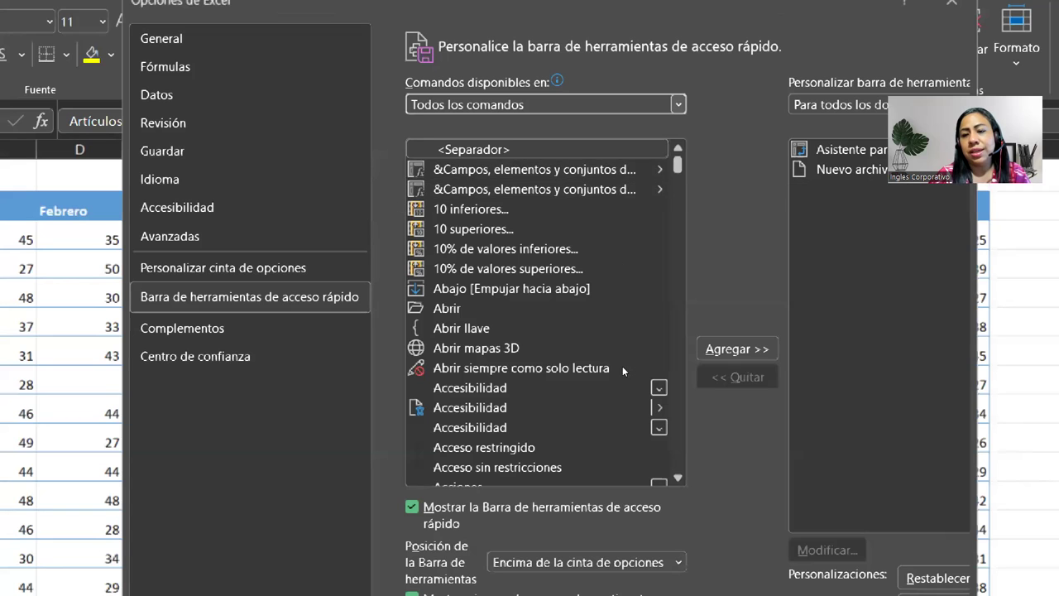
# Scroll the command list and select Asistente para tablas y gráficos dinámicos.
pyautogui.scroll(-1, 613, 374)
pyautogui.scroll(-1, 613, 374)
pyautogui.scroll(-1, 614, 374)
pyautogui.scroll(-2, 613, 374)
pyautogui.scroll(-2, 613, 374)
pyautogui.scroll(-3, 614, 375)
pyautogui.scroll(-2, 613, 375)
pyautogui.scroll(-2, 613, 375)
pyautogui.scroll(-2, 613, 375)
pyautogui.scroll(-3, 613, 375)
pyautogui.scroll(-2, 613, 375)
pyautogui.scroll(-2, 613, 375)
pyautogui.scroll(-1, 613, 375)
pyautogui.scroll(-2, 613, 375)
pyautogui.scroll(-2, 614, 375)
pyautogui.scroll(-2, 613, 375)
pyautogui.scroll(-2, 613, 374)
pyautogui.scroll(-3, 614, 375)
pyautogui.scroll(-2, 613, 375)
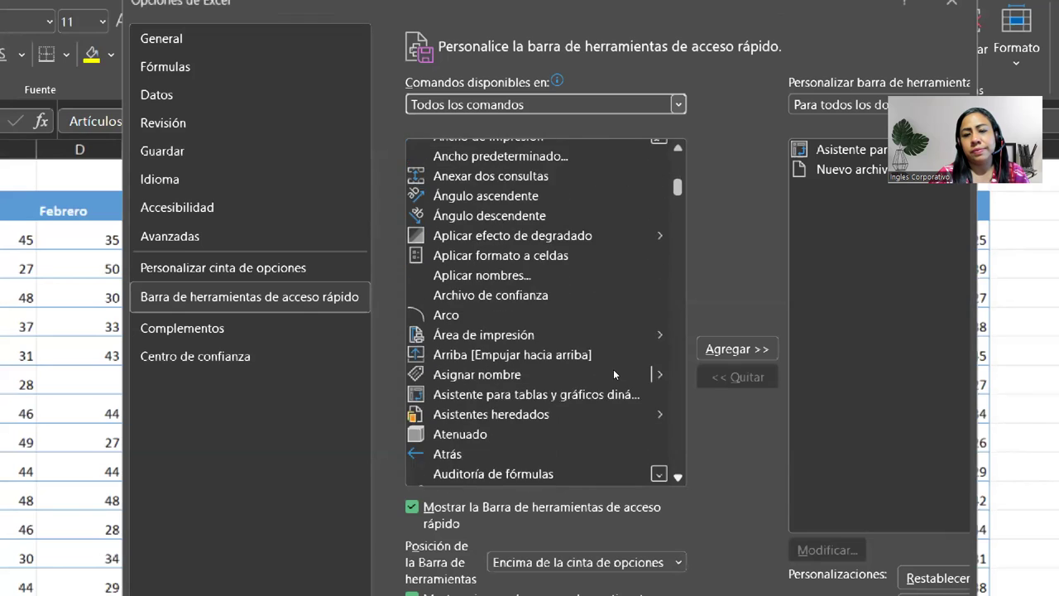
pyautogui.scroll(-2, 613, 375)
pyautogui.click(486, 278)
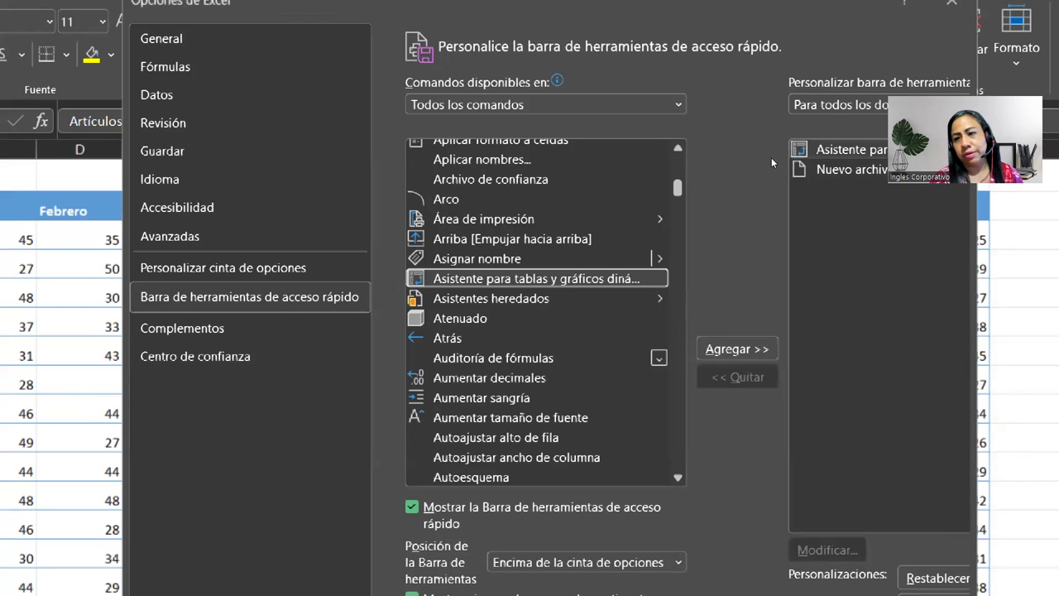
# Select Asistente para tablas y gráficos dinámicos in the toolbar list and confirm with Aceptar.
pyautogui.click(823, 149)
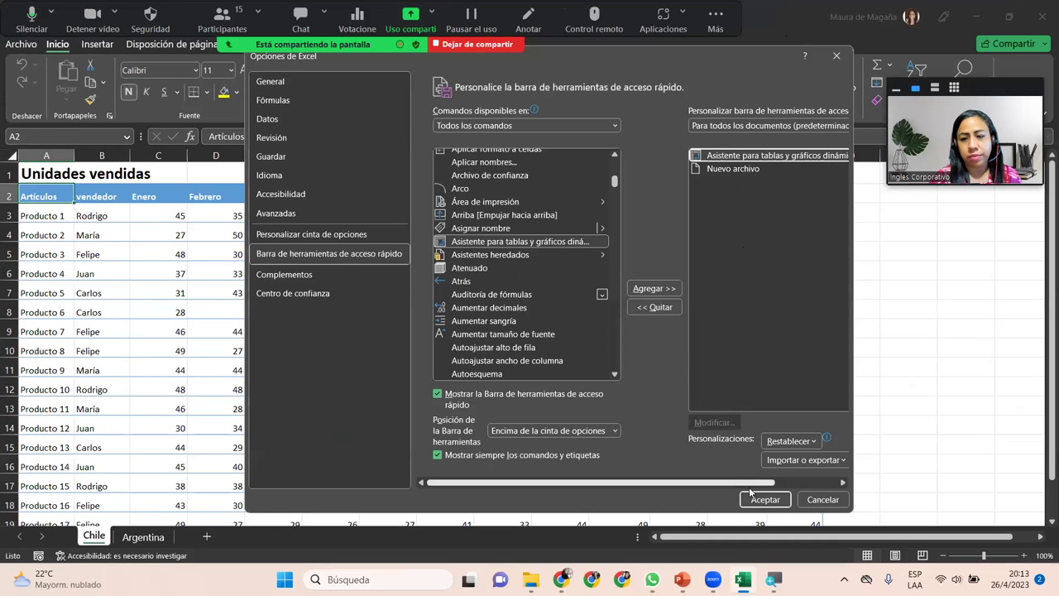
pyautogui.click(749, 499)
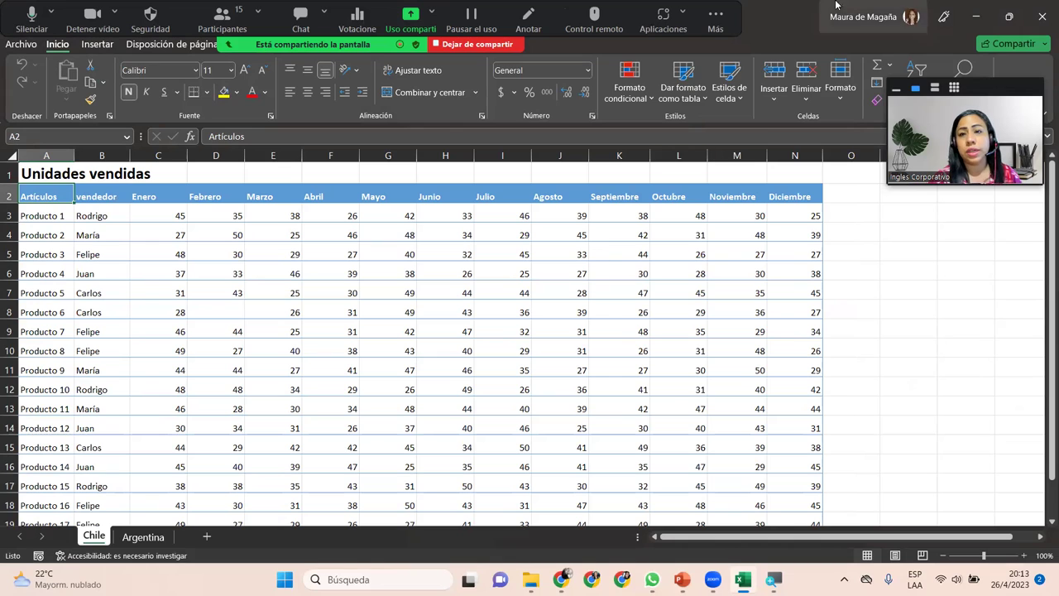
# Hide Zoom's floating meeting controls via the Más menu and refocus the Excel window.
pyautogui.click(747, 18)
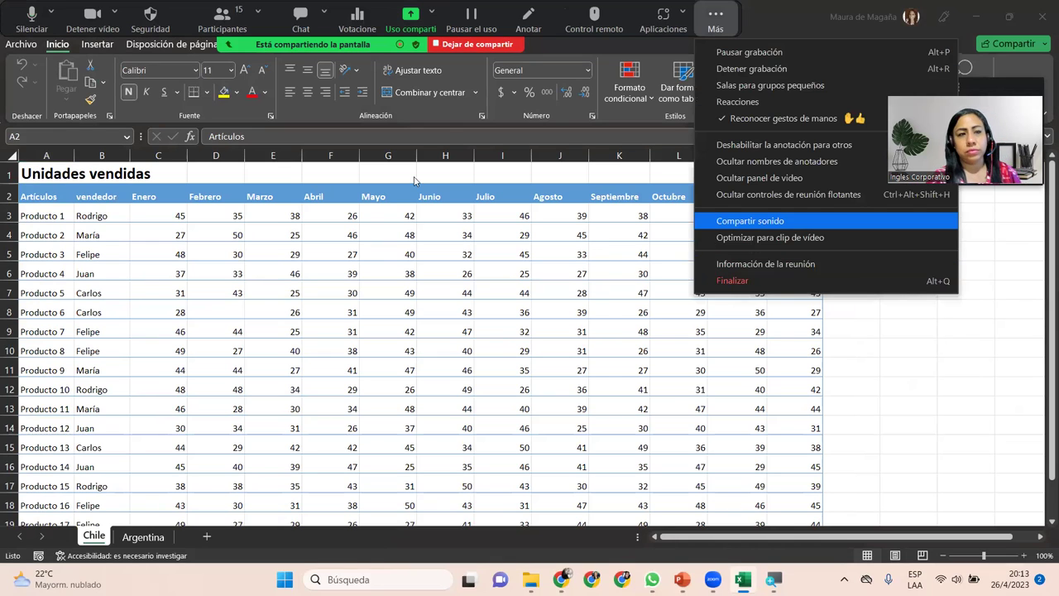
pyautogui.click(787, 195)
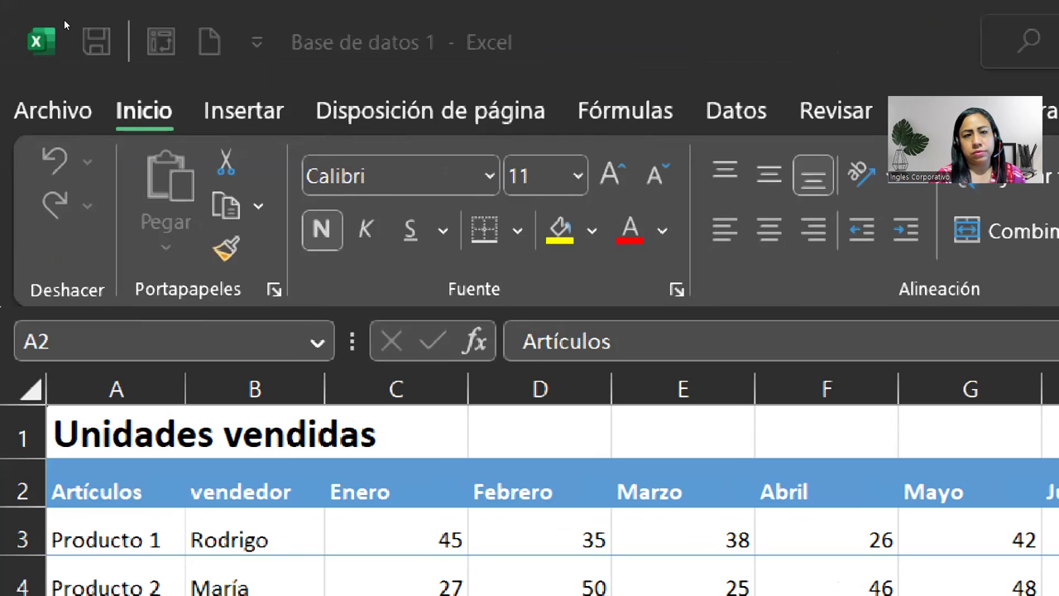
pyautogui.click(44, 189)
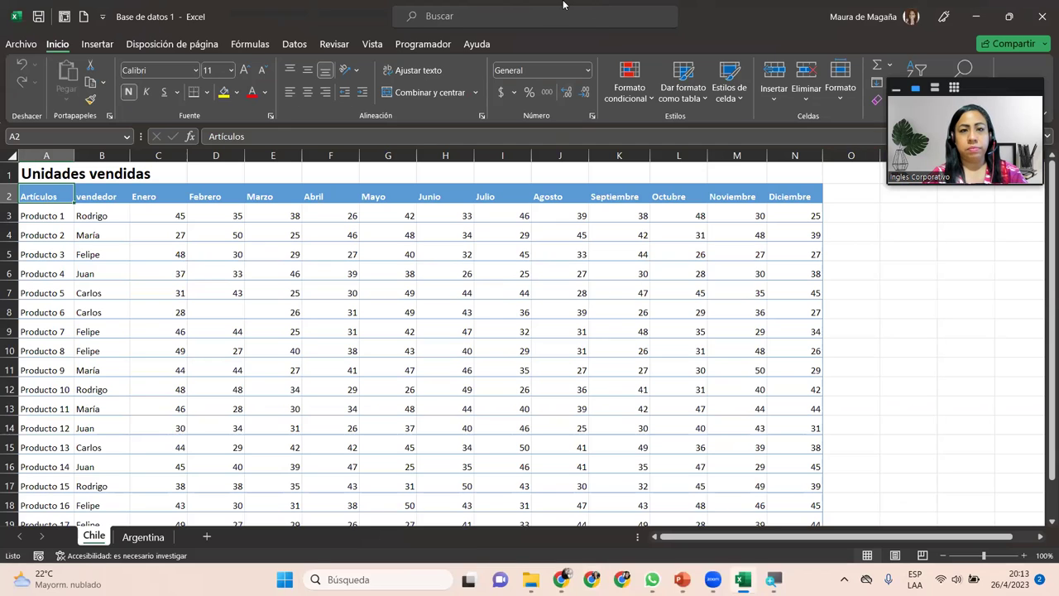
pyautogui.moveTo(563, 5)
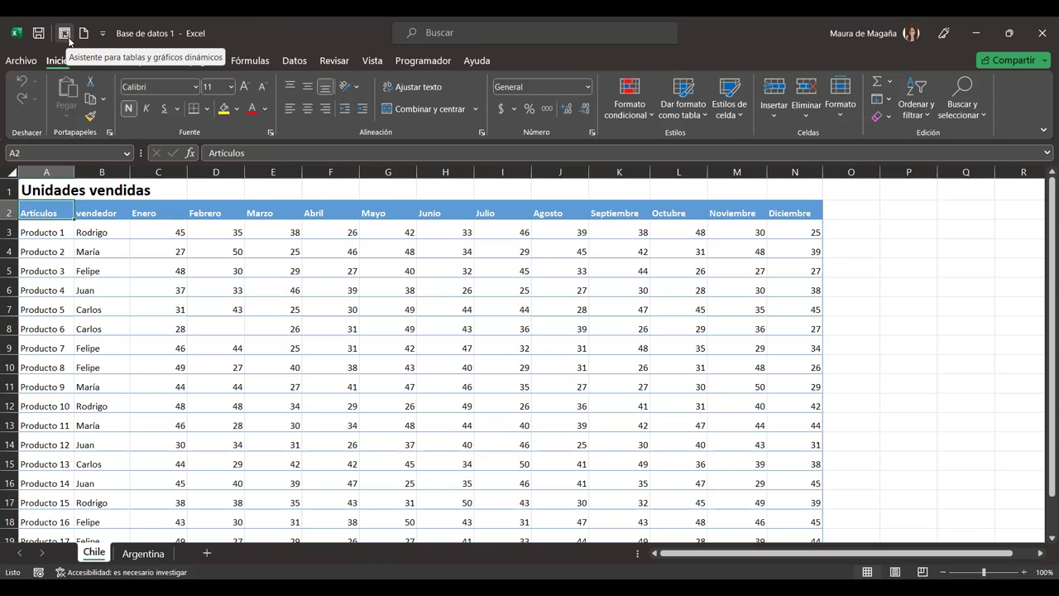
# Start the PivotTable wizard with multiple consolidation ranges and a PivotTable report, keeping one page field.
pyautogui.click(65, 34)
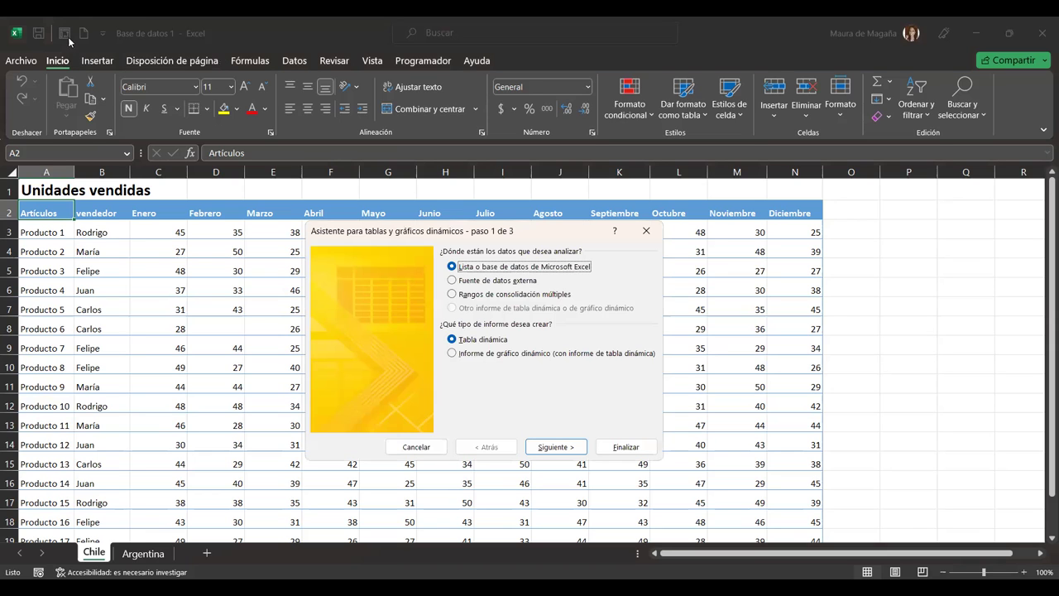
pyautogui.click(454, 296)
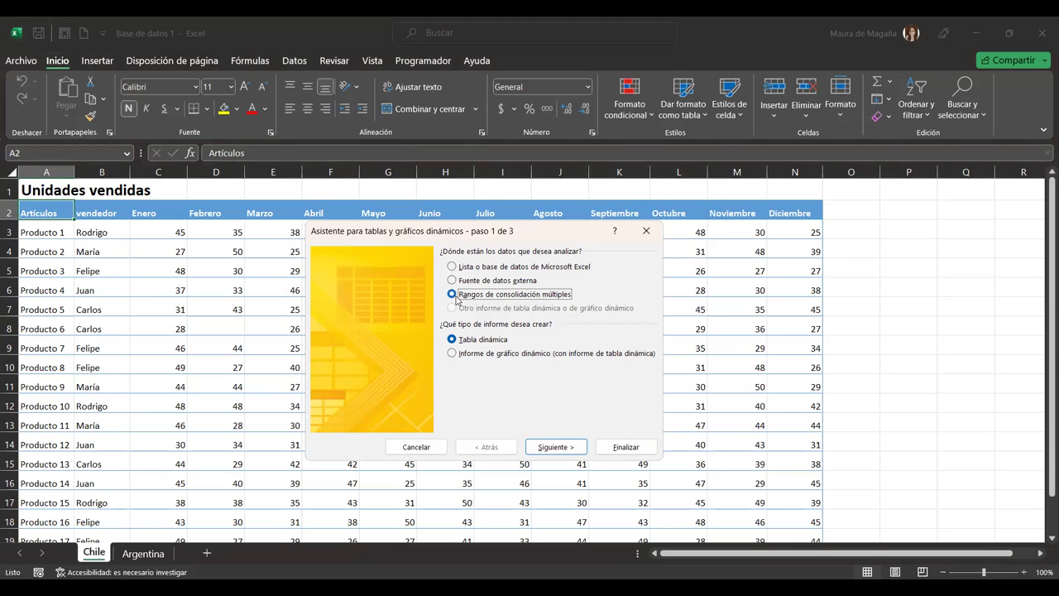
pyautogui.click(454, 340)
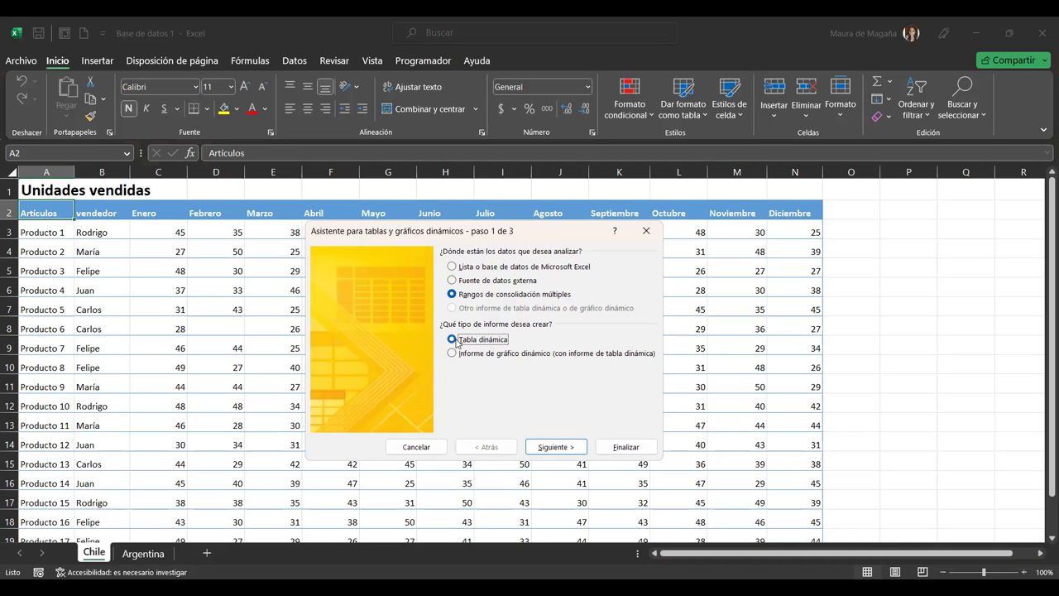
pyautogui.click(572, 445)
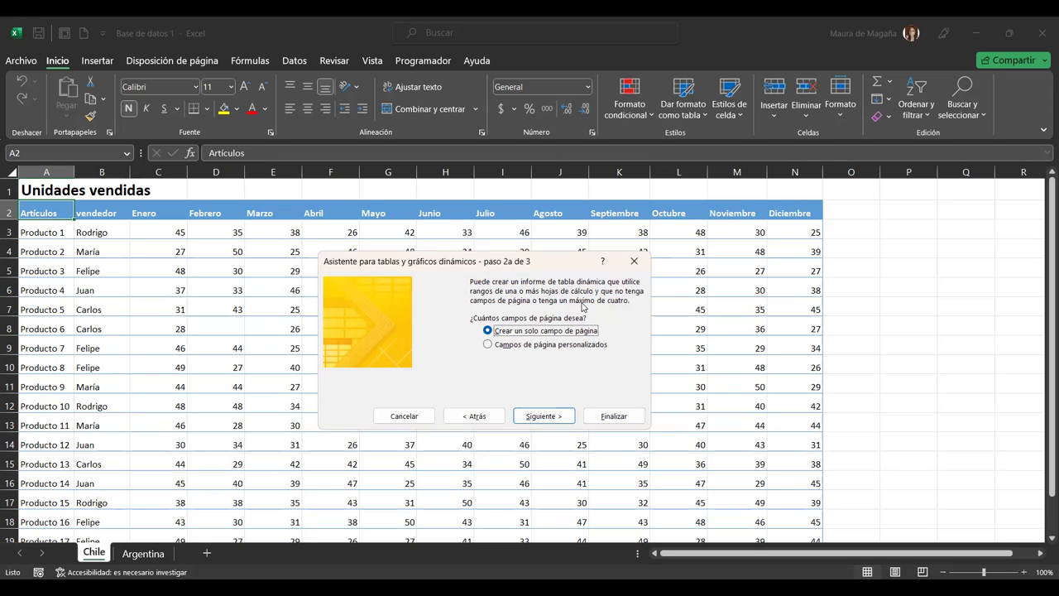
pyautogui.click(569, 416)
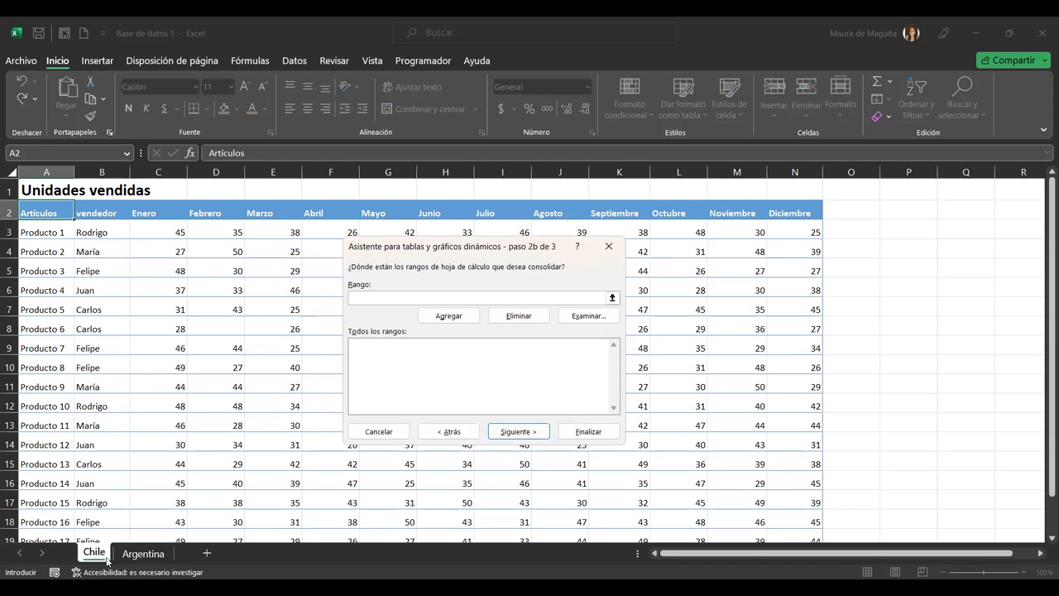
# Add Chile!$A$2:$N$20 and Argentina!$A$2:$N$18 to the consolidation range list and continue.
pyautogui.click(49, 215)
pyautogui.hotkey('ctrl', 'shift', 'End')
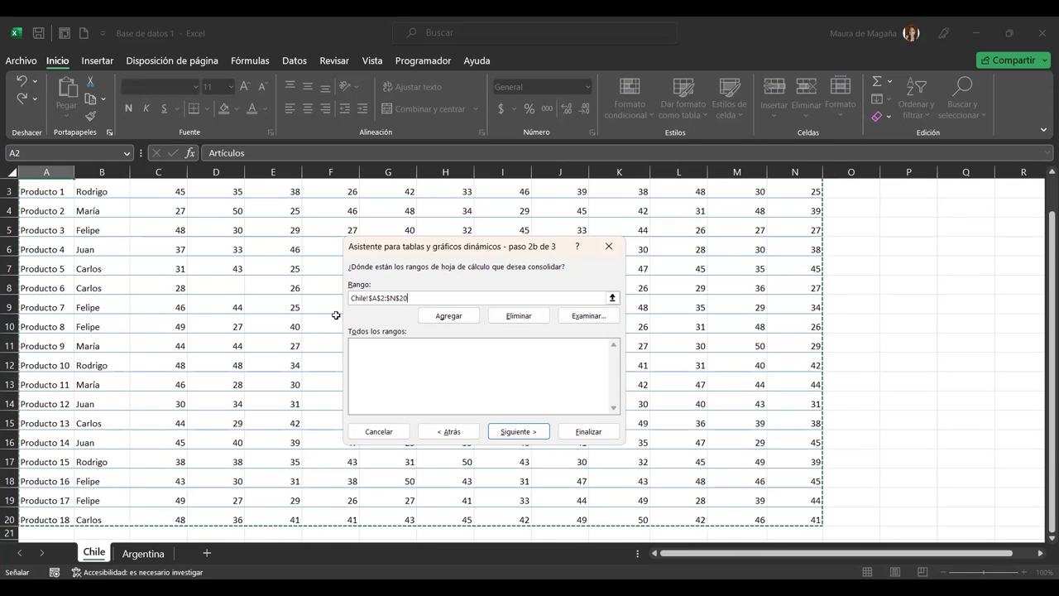
pyautogui.click(439, 316)
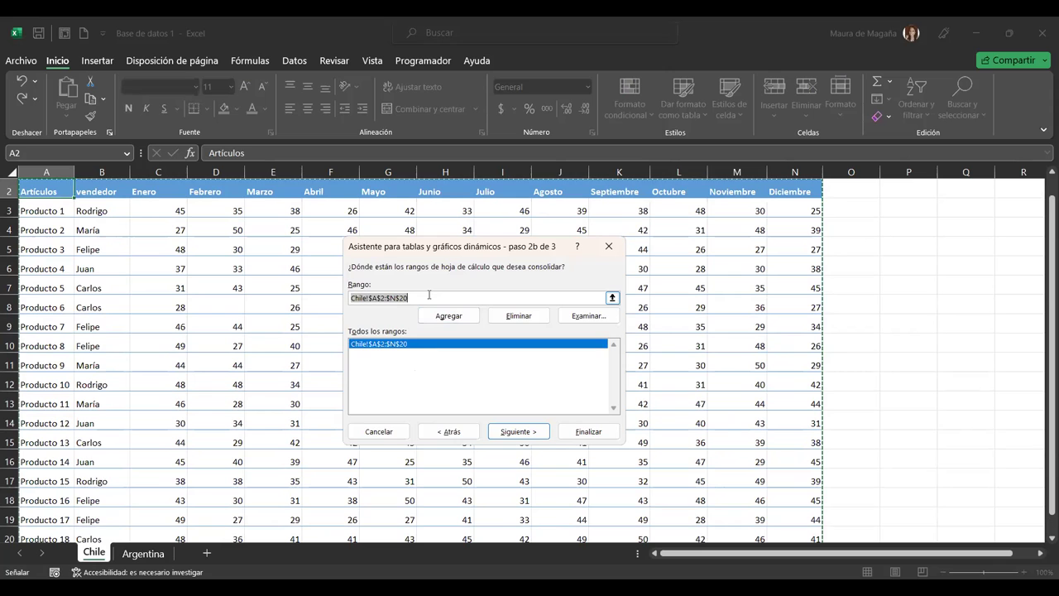
pyautogui.press('BackSpace')
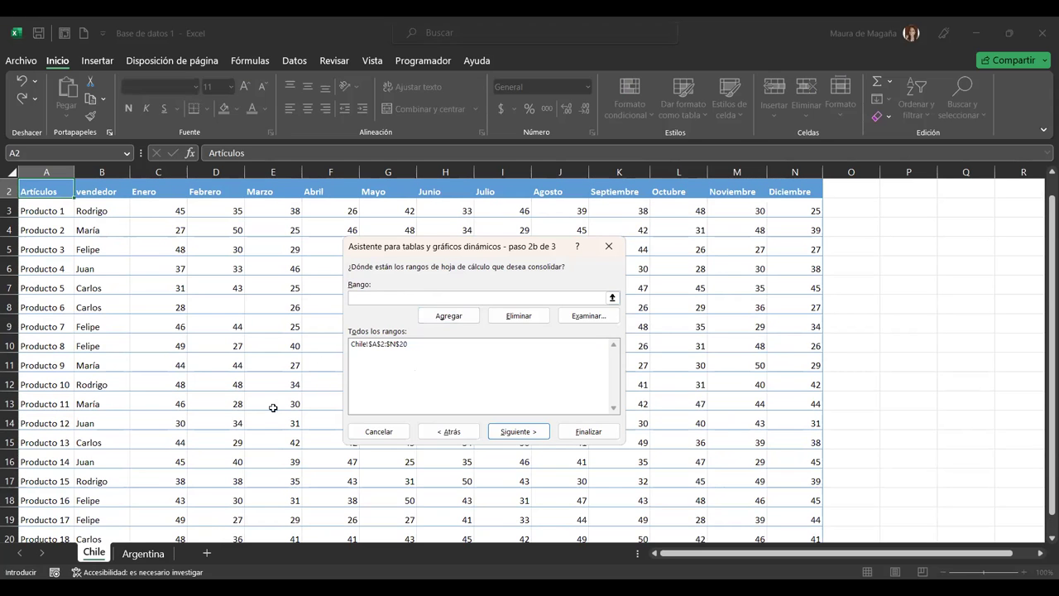
pyautogui.click(144, 553)
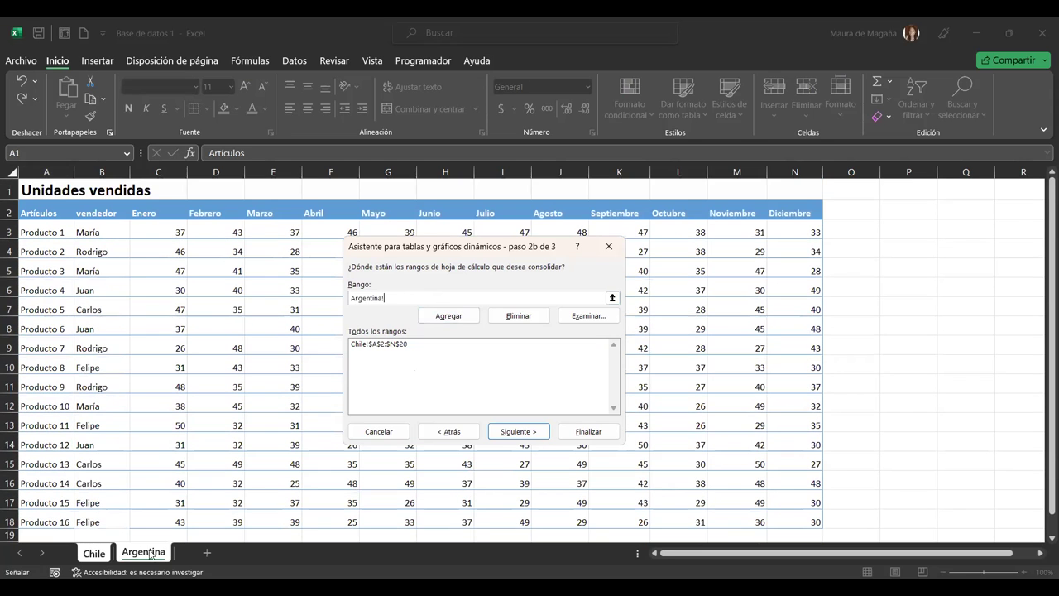
pyautogui.click(52, 212)
pyautogui.hotkey('ctrl', 'shift', 'Right')
pyautogui.hotkey('ctrl', 'shift', 'Down')
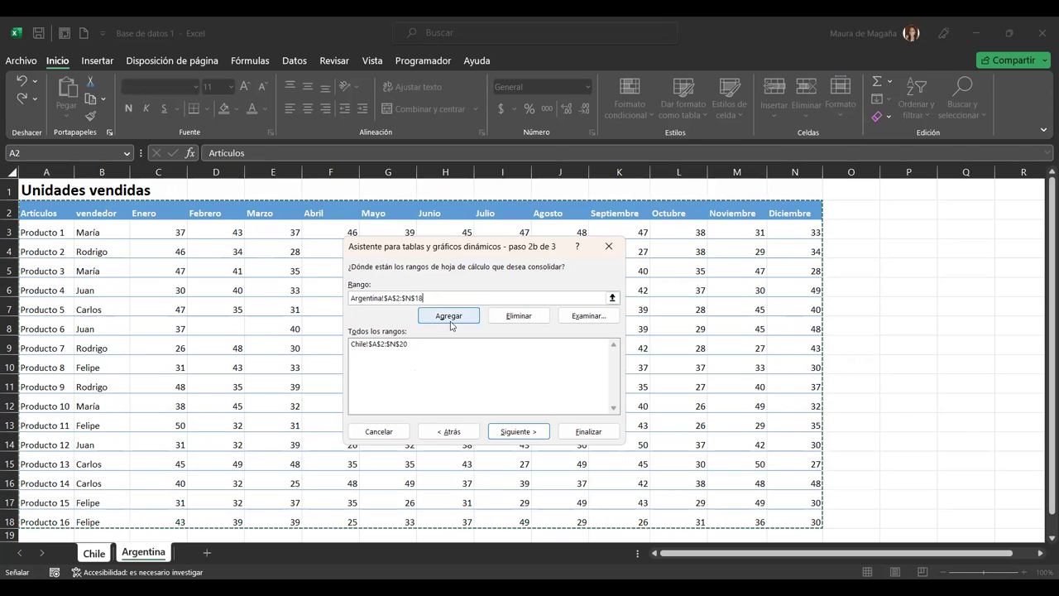
pyautogui.click(450, 316)
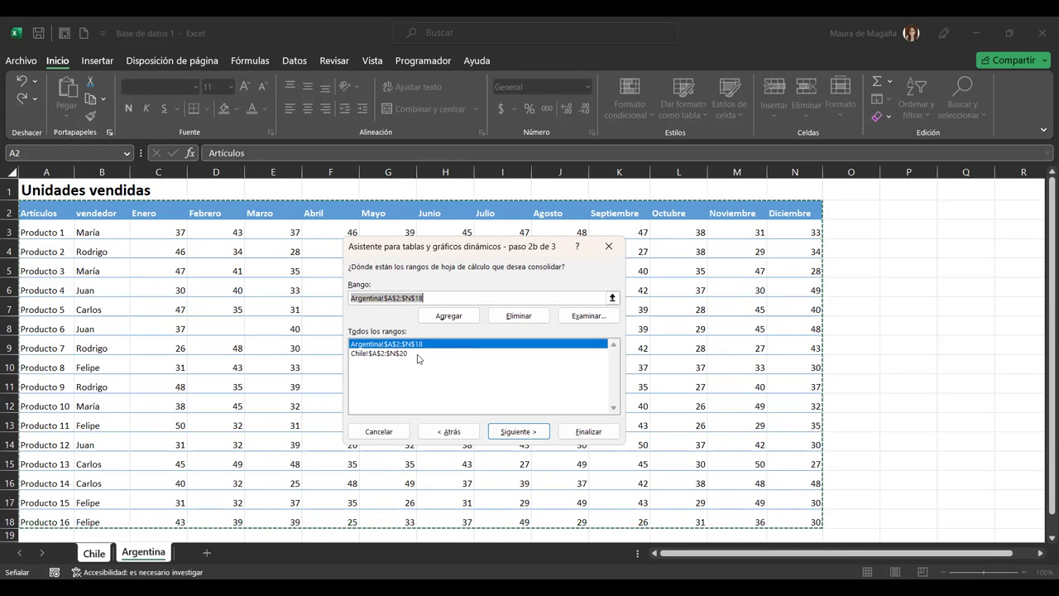
pyautogui.click(510, 434)
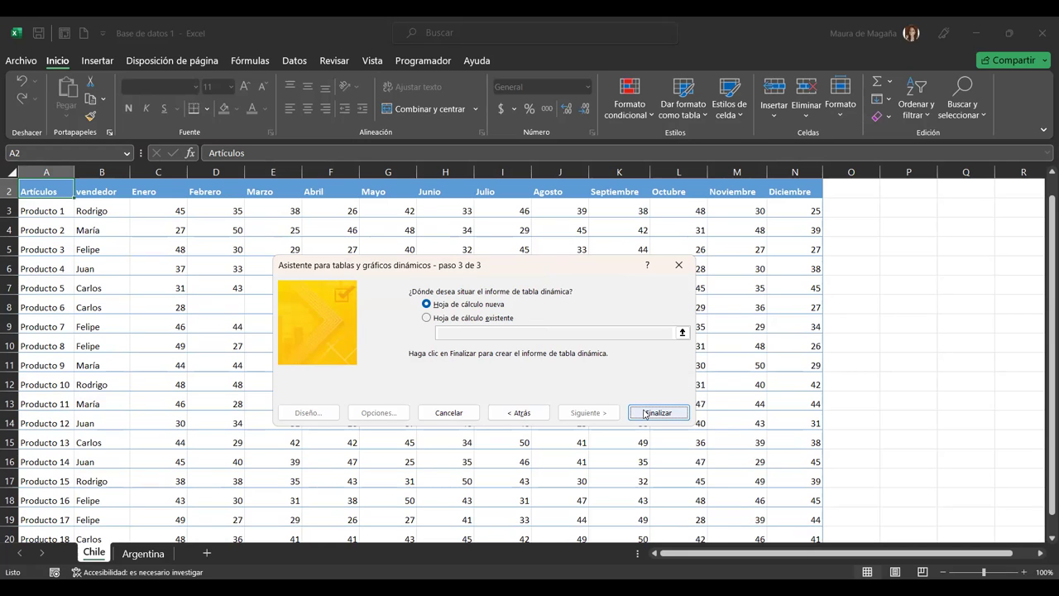
# Create the pivot table on a new sheet and review the Chile April–May product values.
pyautogui.click(645, 413)
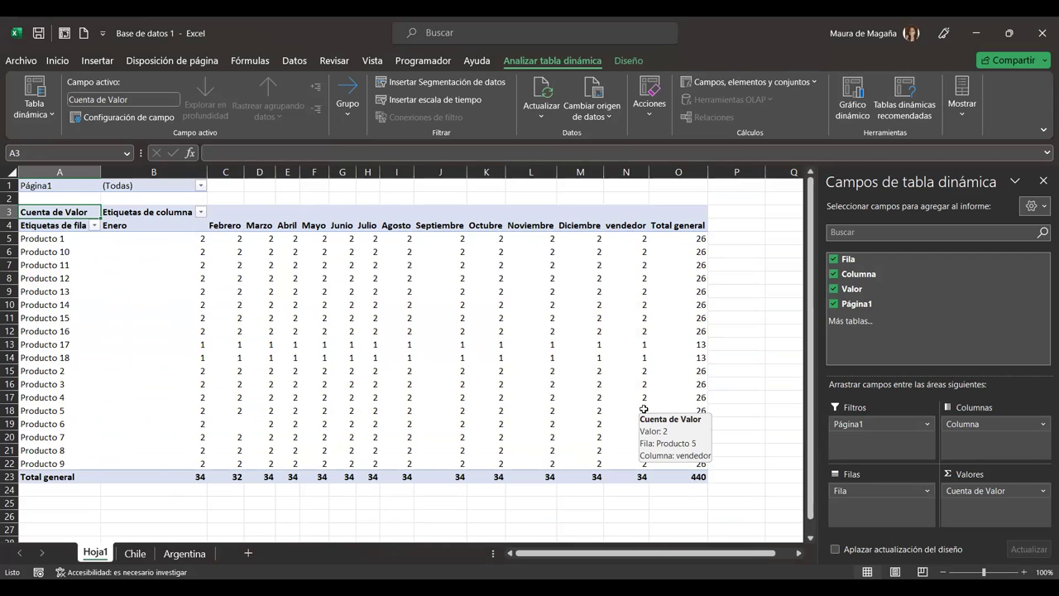
pyautogui.click(134, 552)
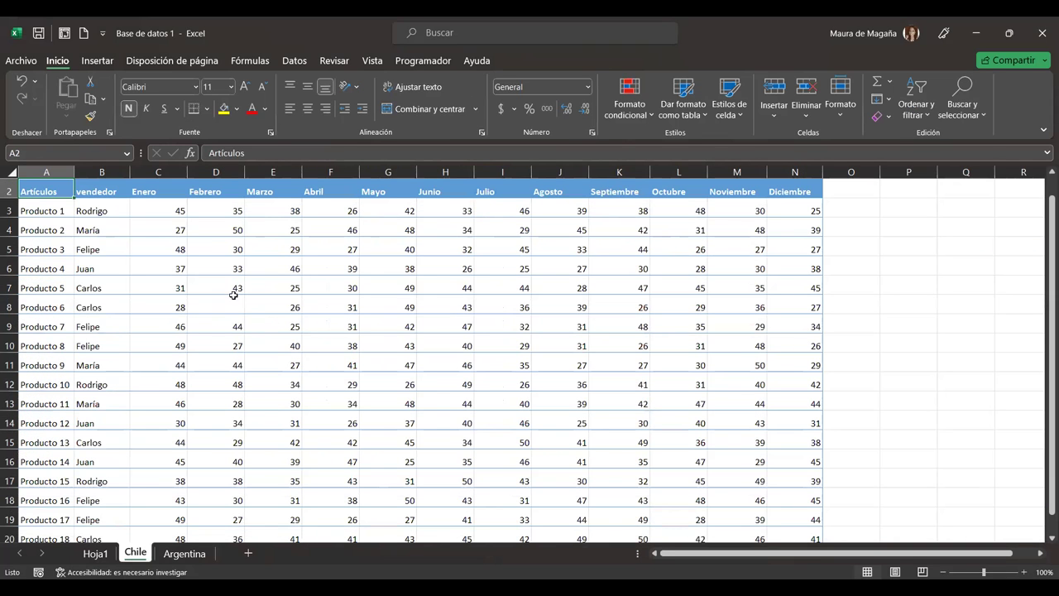
pyautogui.moveTo(378, 194); pyautogui.dragTo(331, 288)
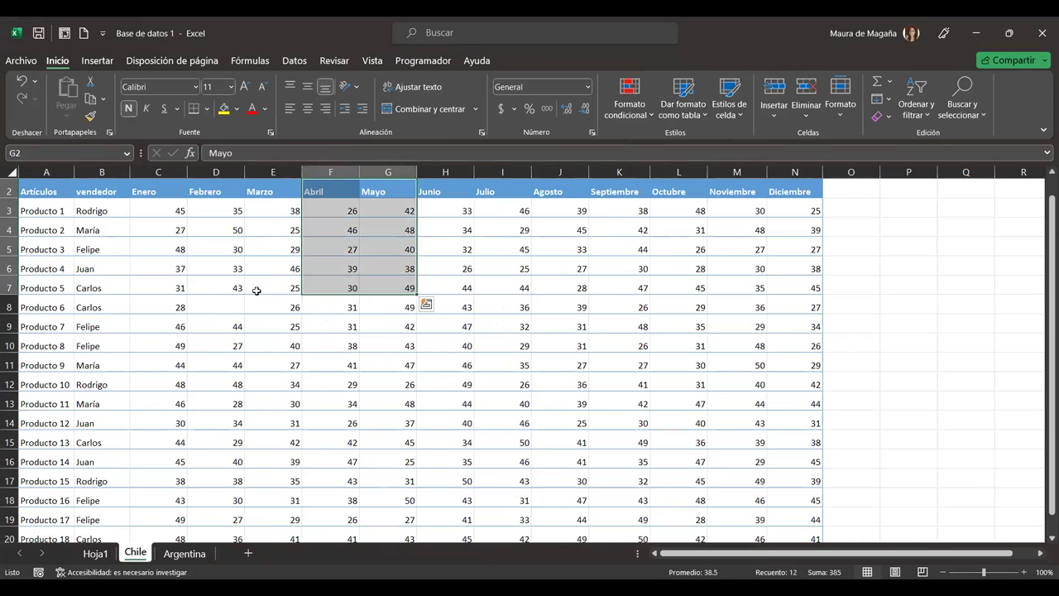
pyautogui.click(235, 286)
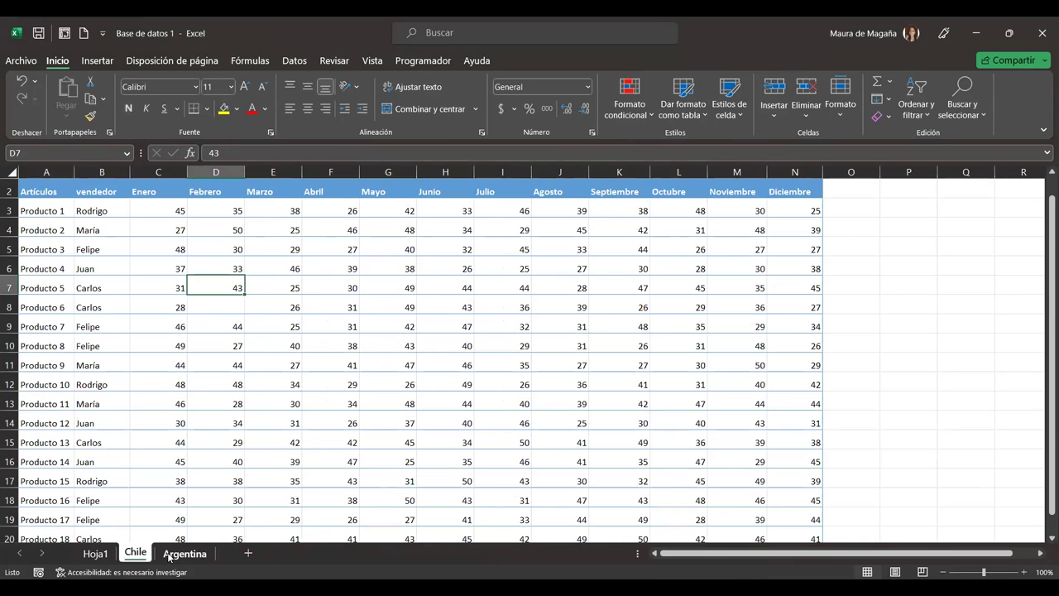
# Return via the Argentina sheet to Hoja1 and select the product row labels A5:A22.
pyautogui.click(171, 555)
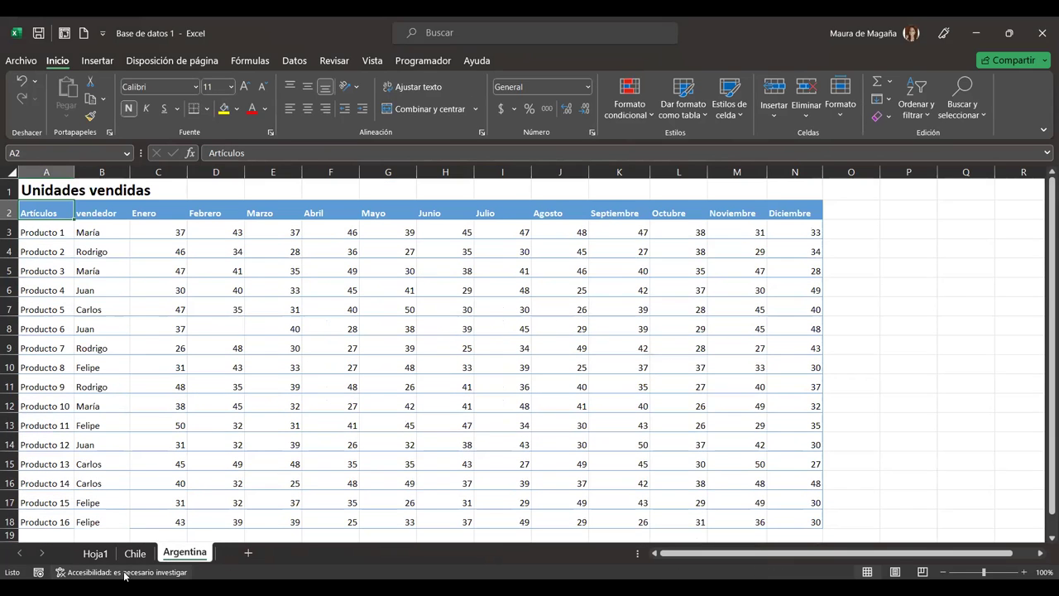
pyautogui.click(93, 552)
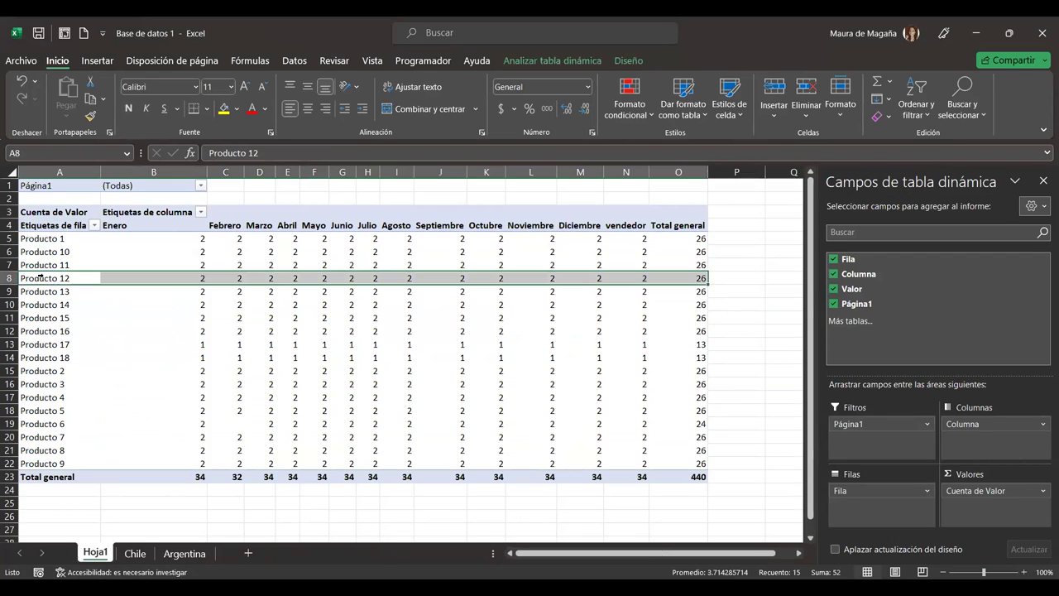
pyautogui.moveTo(38, 238); pyautogui.dragTo(48, 464)
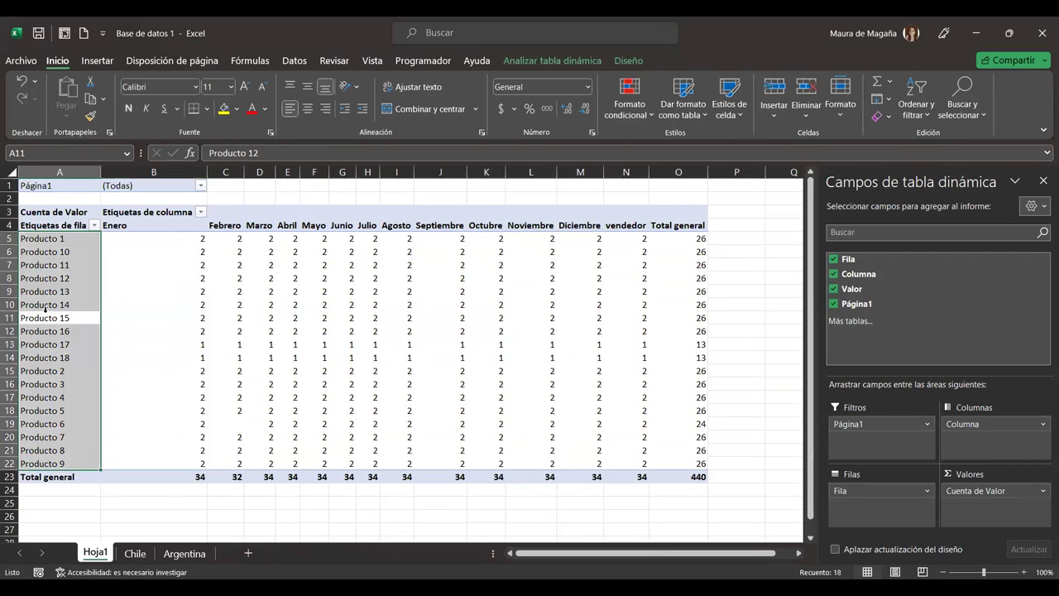
pyautogui.click(61, 398)
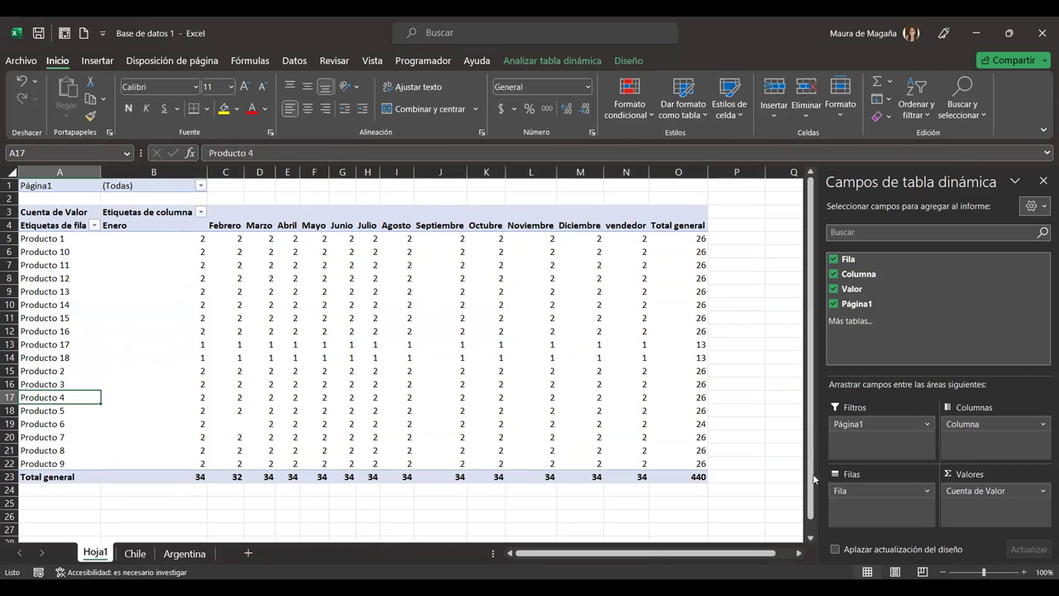
# Change the Cuenta de Valor field to Suma, giving a grand total of 15217.
pyautogui.click(1044, 491)
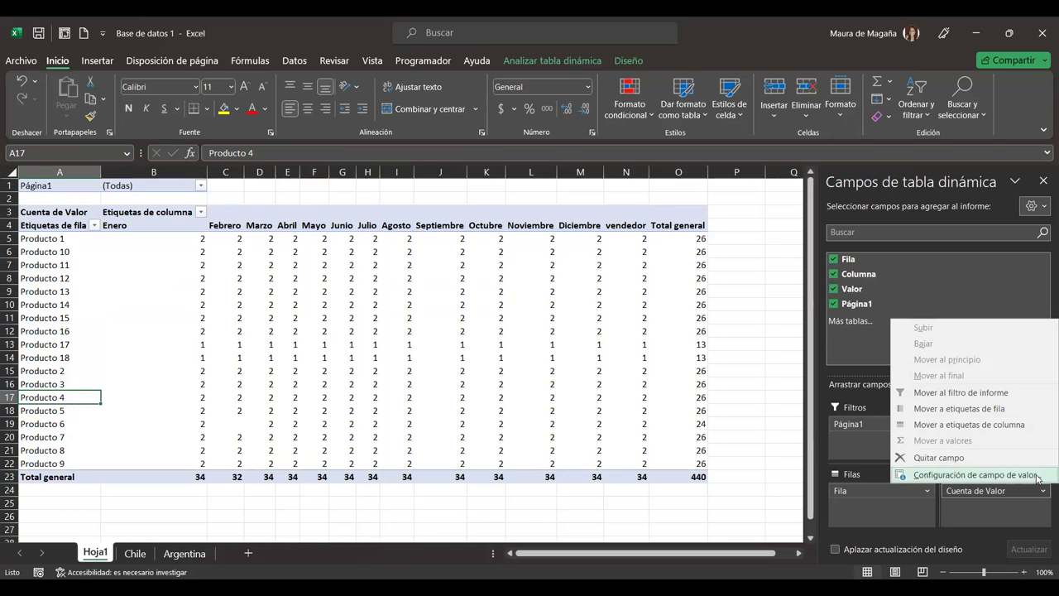
pyautogui.click(1038, 476)
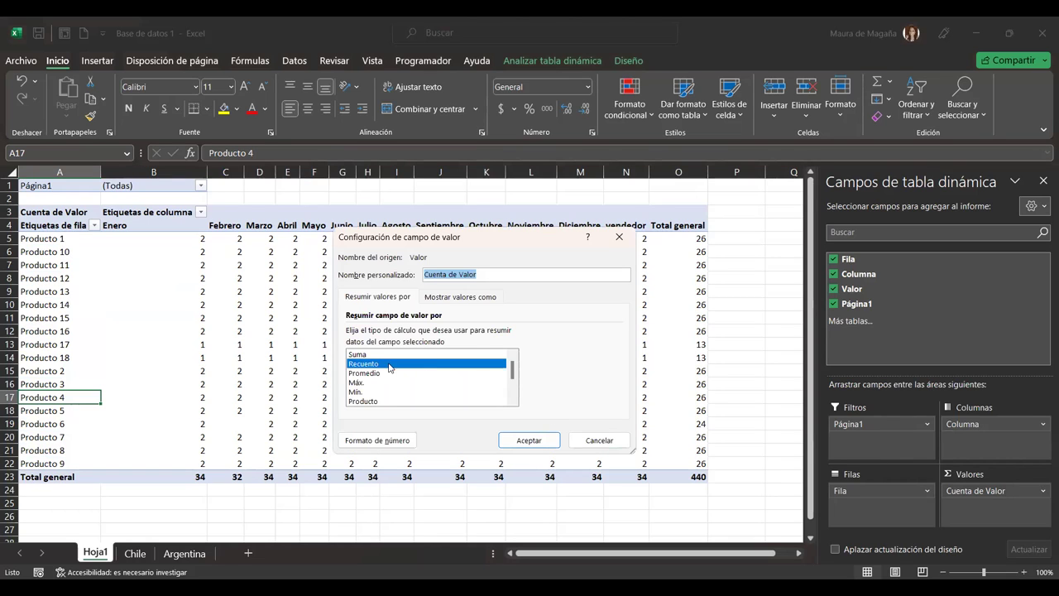
pyautogui.click(362, 356)
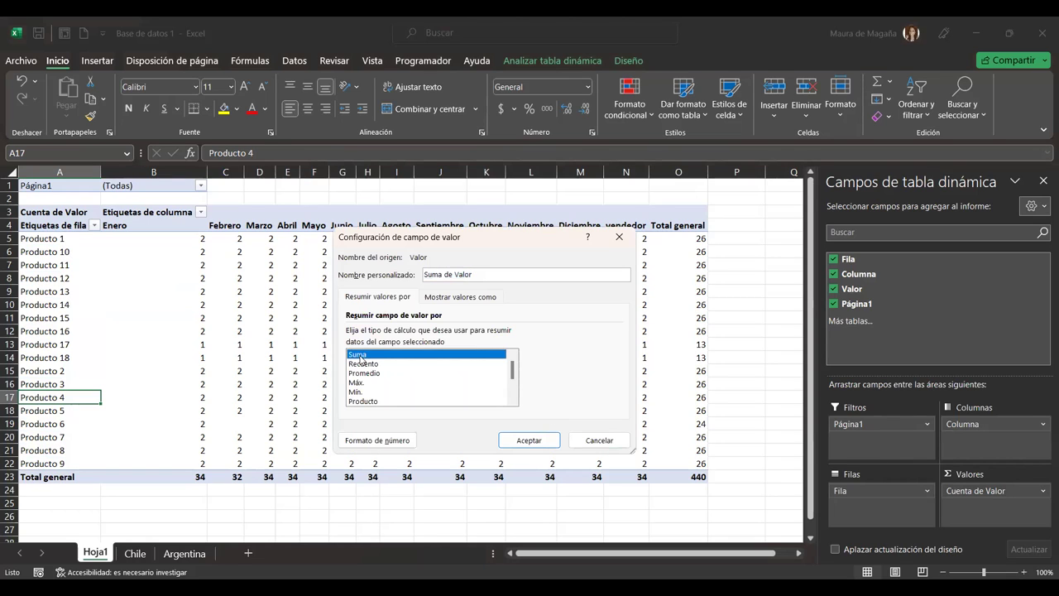
pyautogui.click(546, 440)
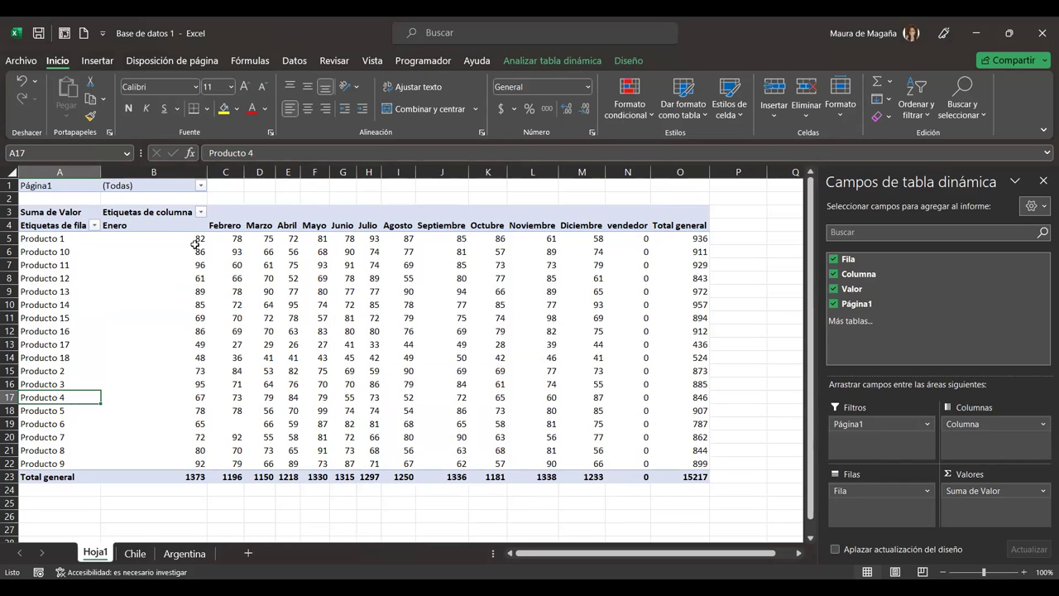
# Filter the pivot's Página1 field to Elemento1, then to Elemento2 (total 8109).
pyautogui.click(201, 188)
pyautogui.click(88, 229)
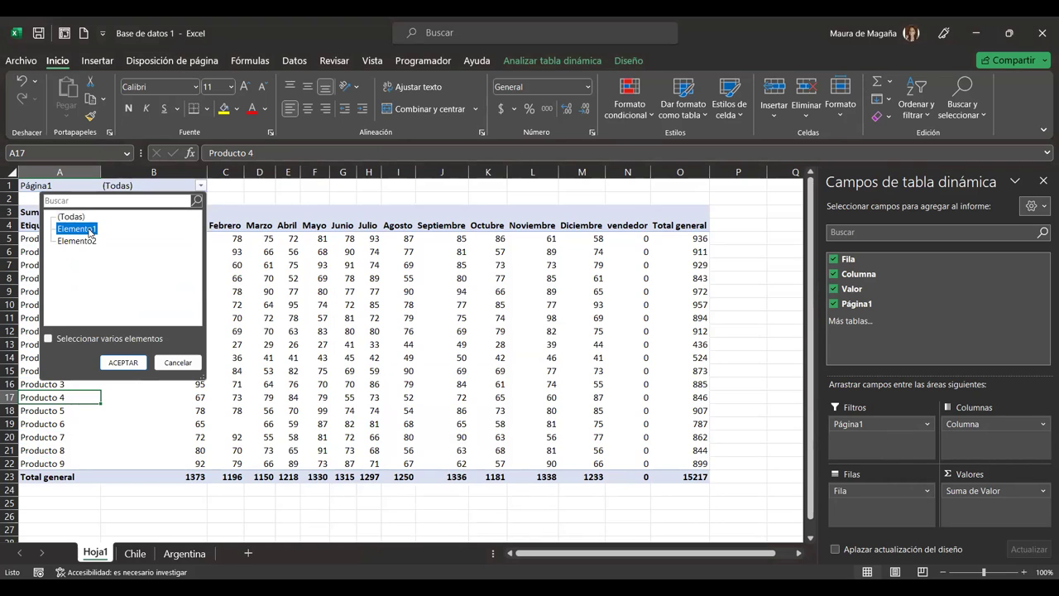
pyautogui.click(111, 364)
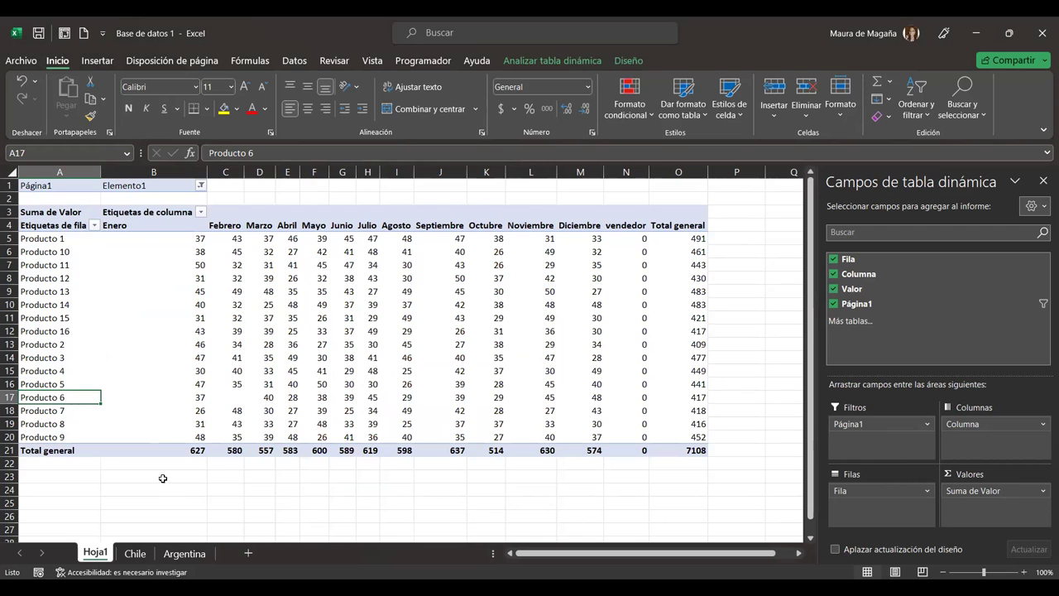
pyautogui.click(202, 187)
pyautogui.click(89, 241)
pyautogui.click(122, 364)
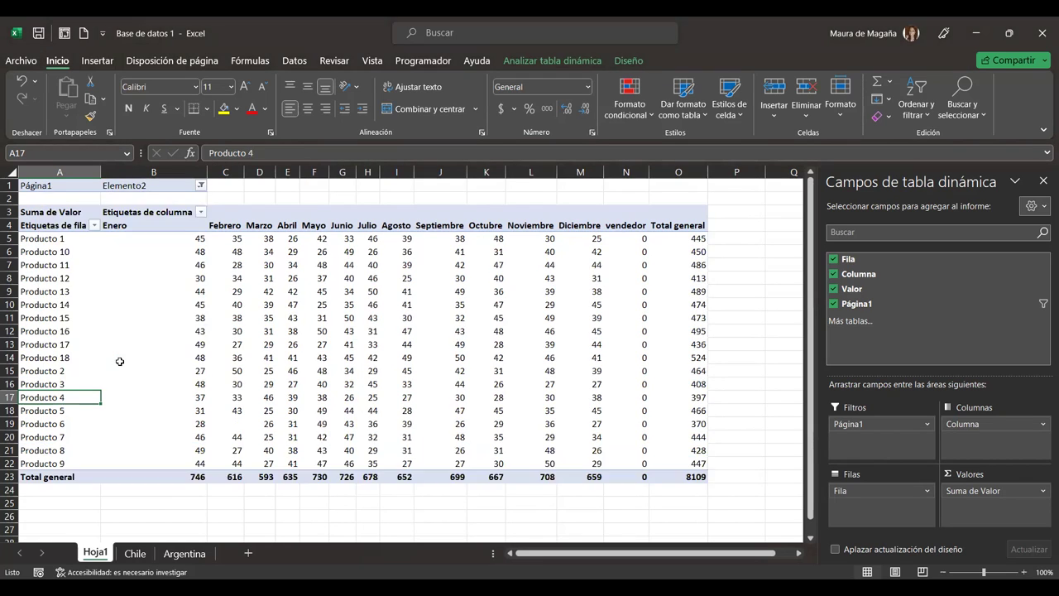
# Compare the Chile and Argentina sheets' data, then return to the Hoja1 pivot table.
pyautogui.click(136, 553)
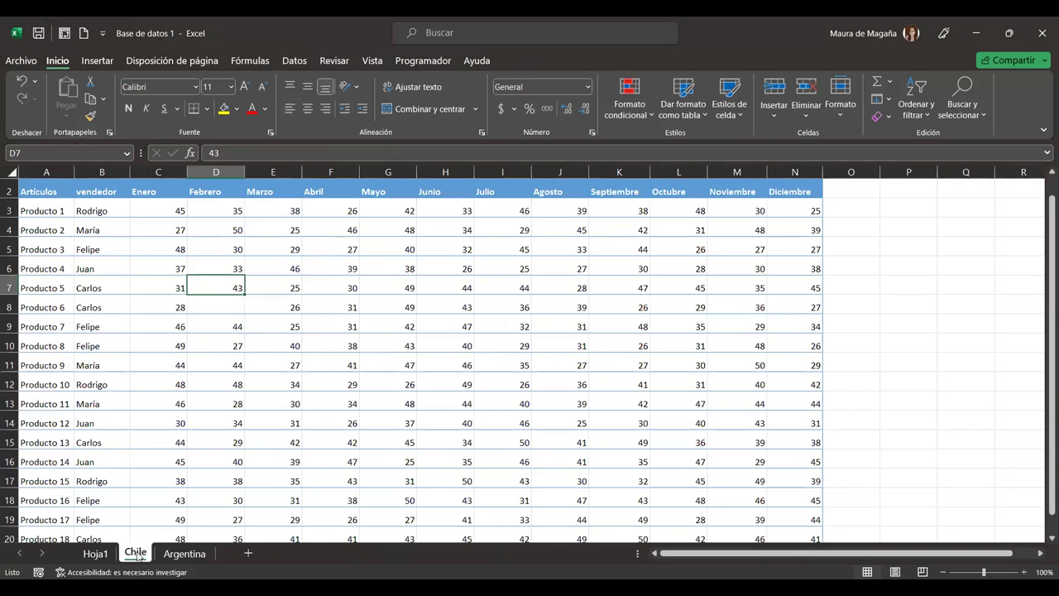
pyautogui.click(184, 558)
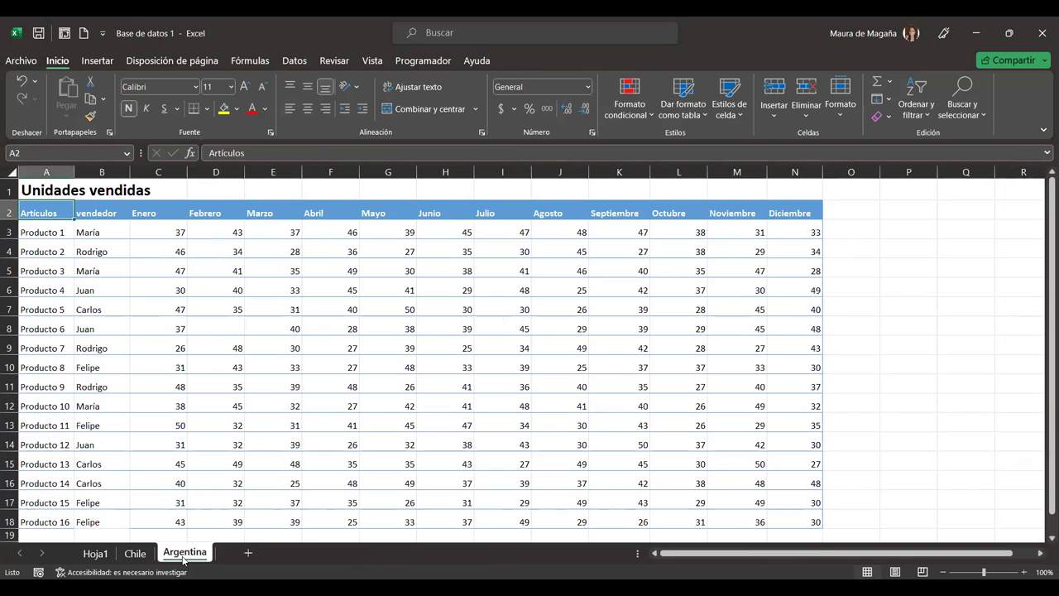
pyautogui.click(140, 559)
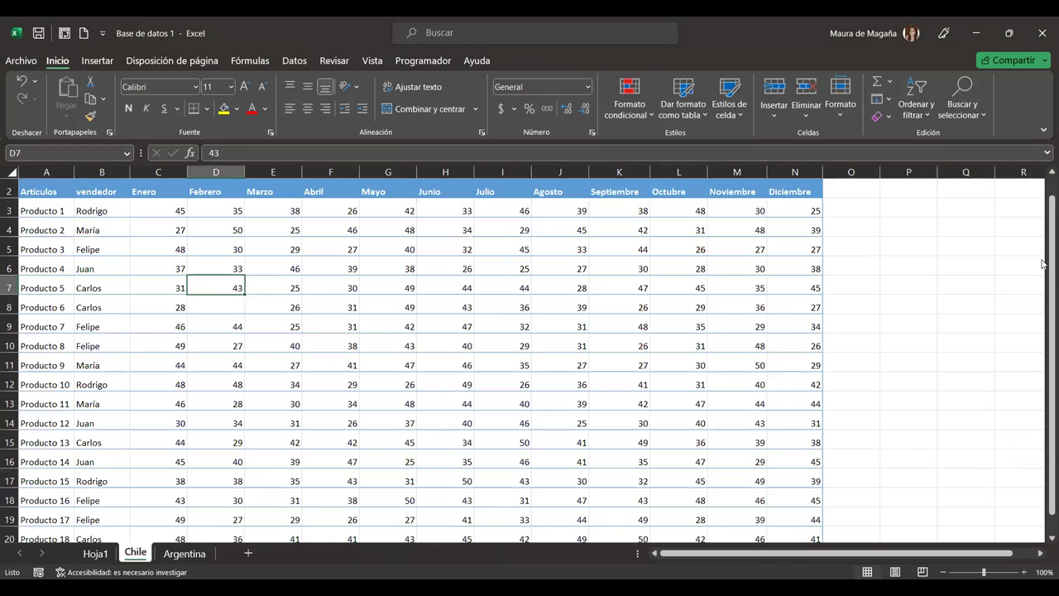
pyautogui.moveTo(1044, 264)
pyautogui.mouseDown()
pyautogui.moveTo(1044, 397)
pyautogui.moveTo(1044, 162)
pyautogui.mouseUp()
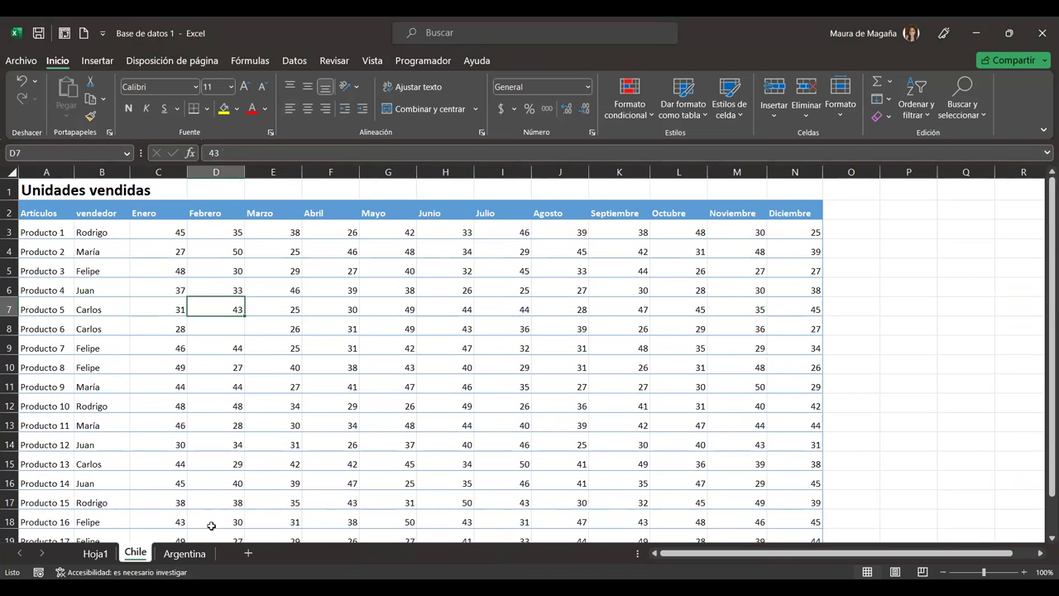
pyautogui.click(201, 559)
pyautogui.moveTo(1046, 244); pyautogui.dragTo(1045, 194)
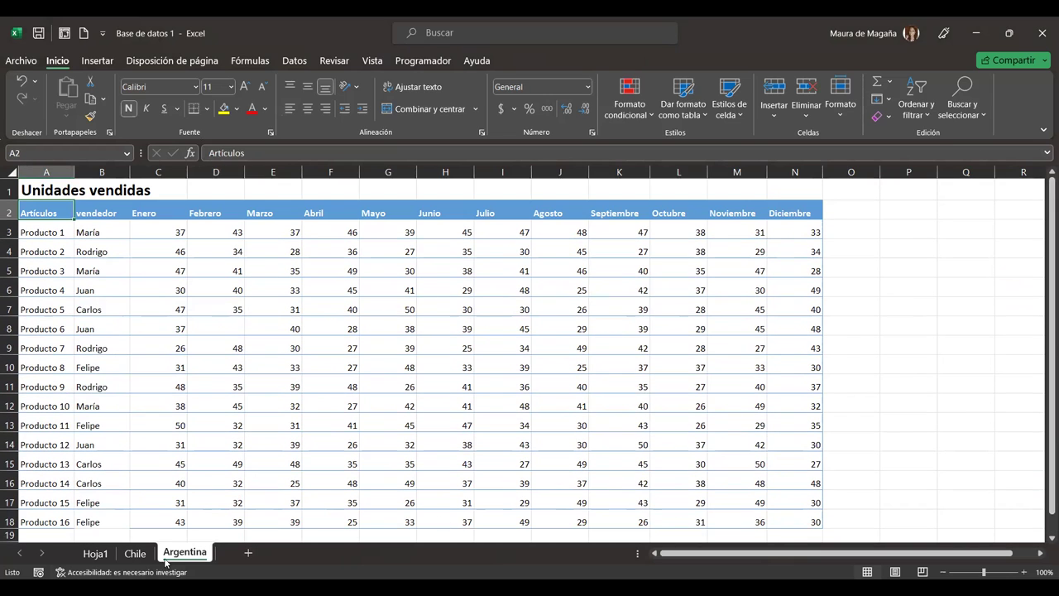
pyautogui.click(95, 556)
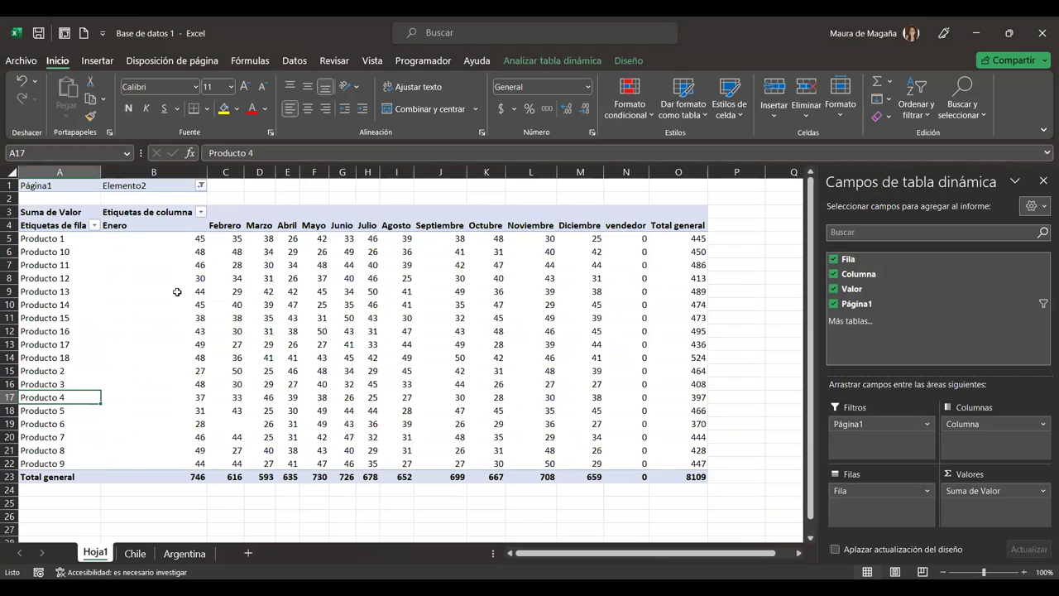
# Refilter Página1 to Elemento1 (total 7108), then select cell A5 on the Chile sheet.
pyautogui.click(201, 189)
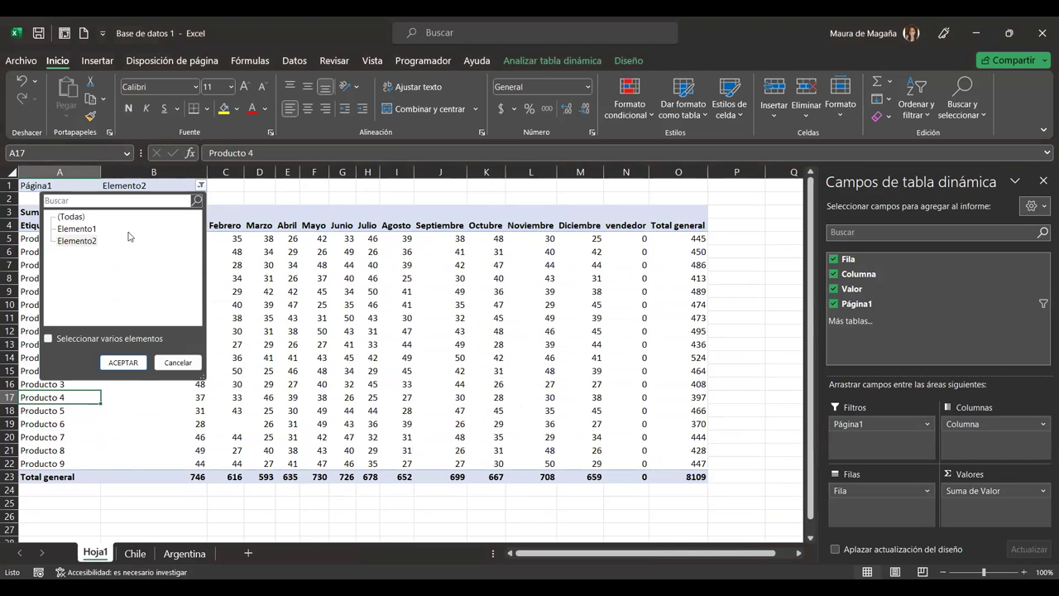
pyautogui.click(76, 228)
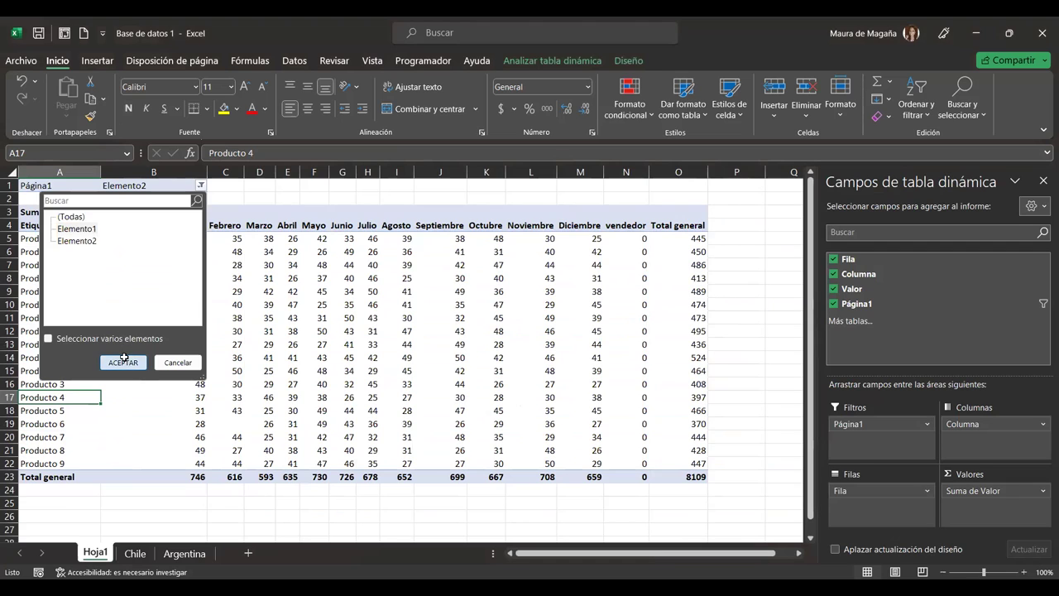
pyautogui.click(123, 362)
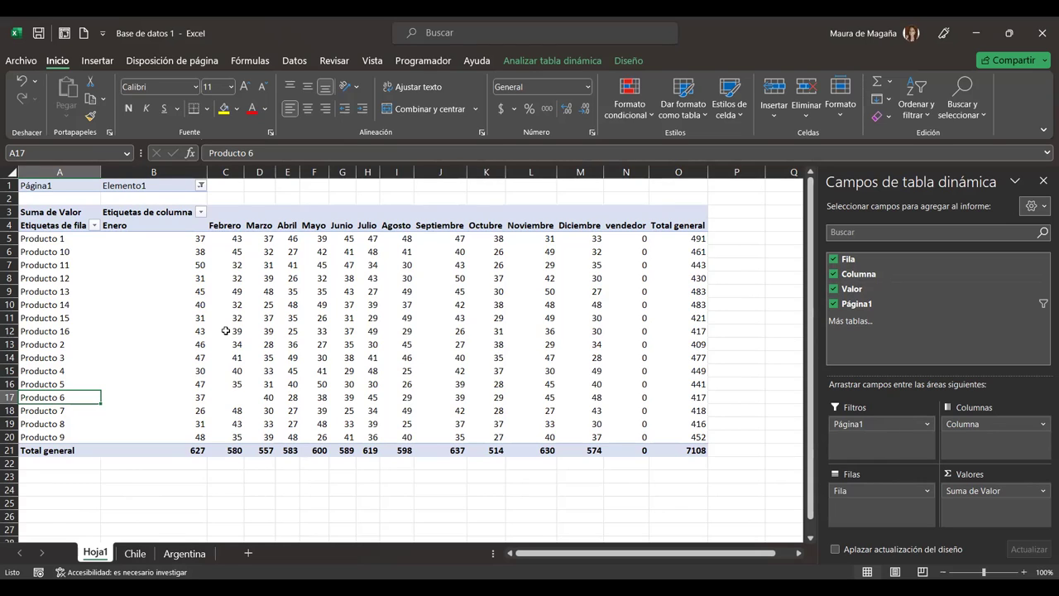
pyautogui.moveTo(108, 350)
pyautogui.click(136, 553)
pyautogui.click(68, 266)
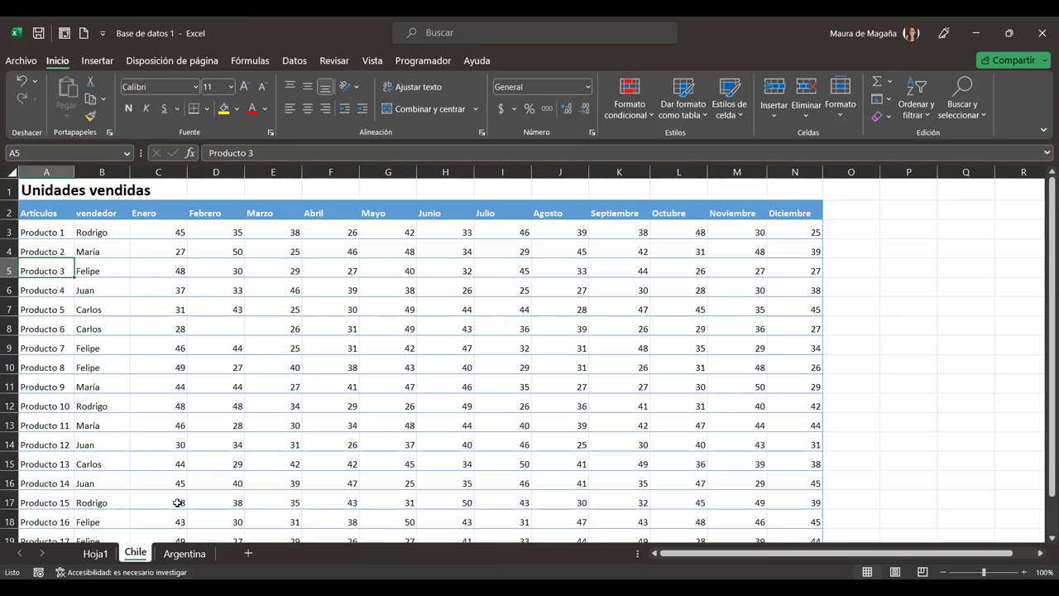
pyautogui.click(96, 553)
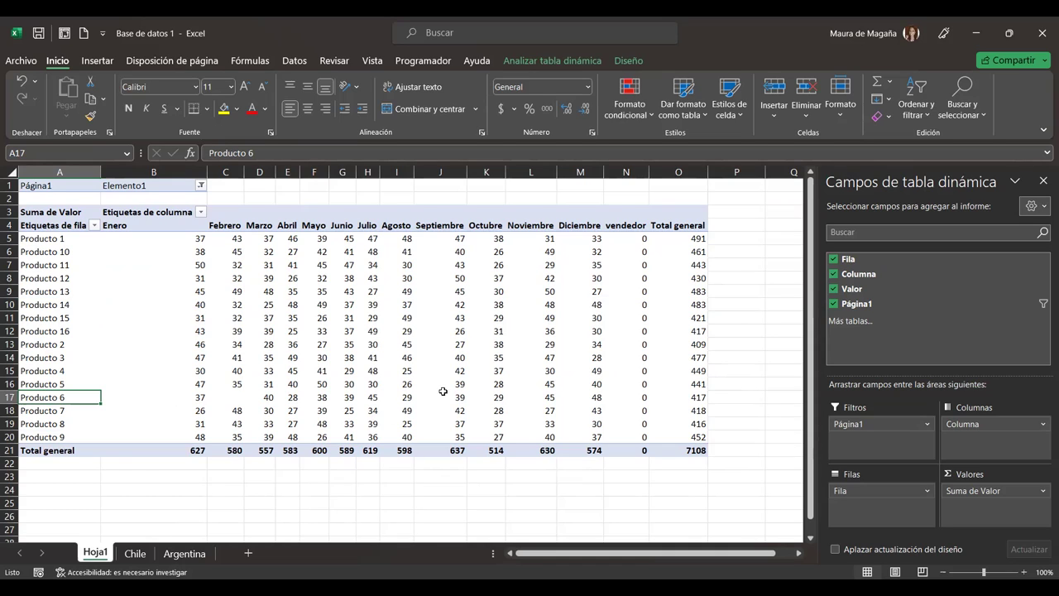
pyautogui.click(135, 553)
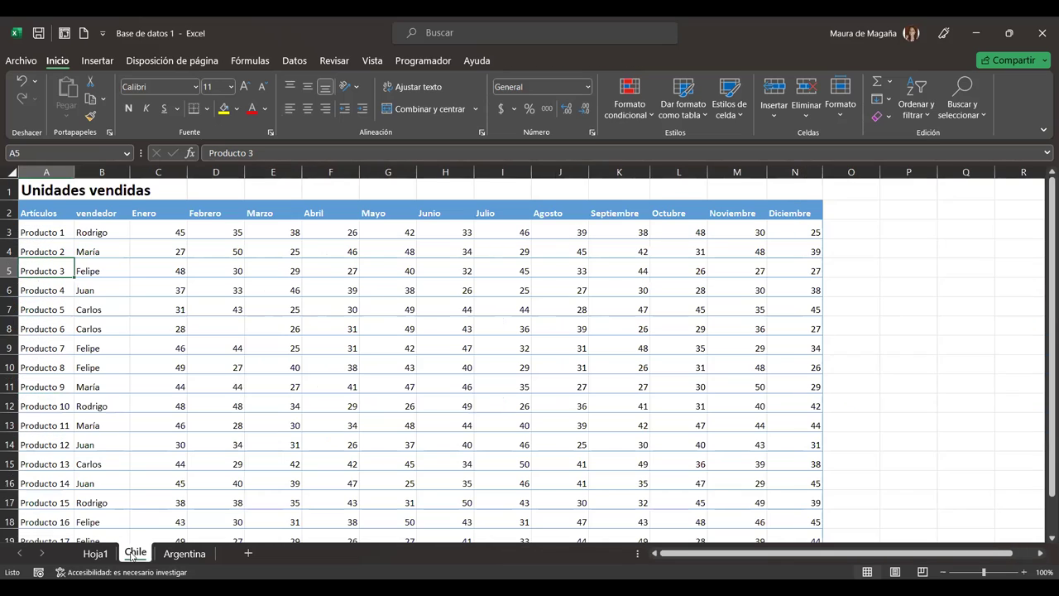
pyautogui.click(50, 214)
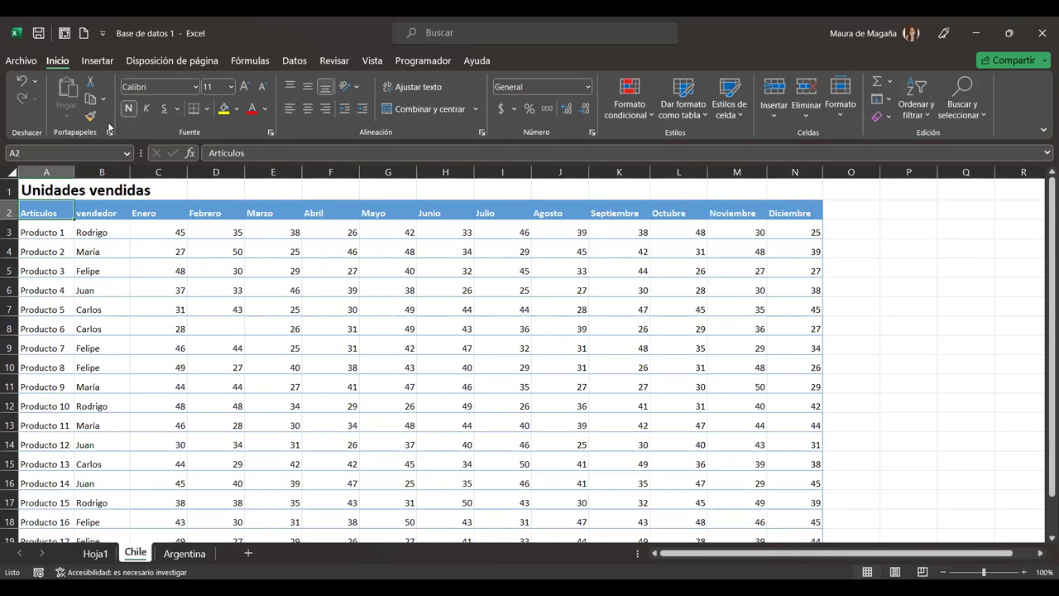
# Start the PivotTable wizard with multiple consolidation ranges and one page field.
pyautogui.click(66, 35)
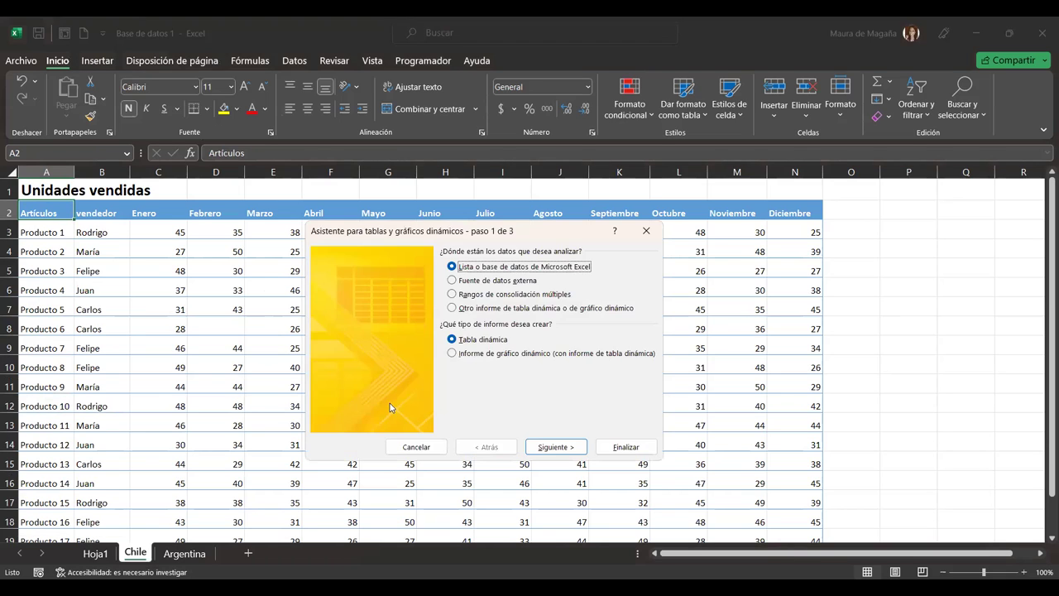
pyautogui.click(452, 295)
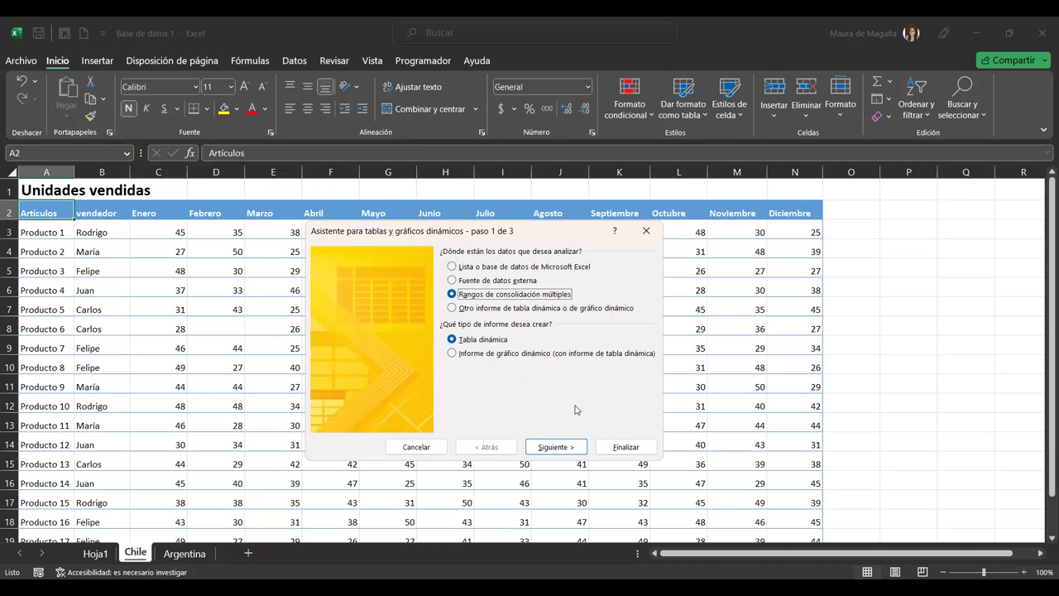
pyautogui.click(568, 454)
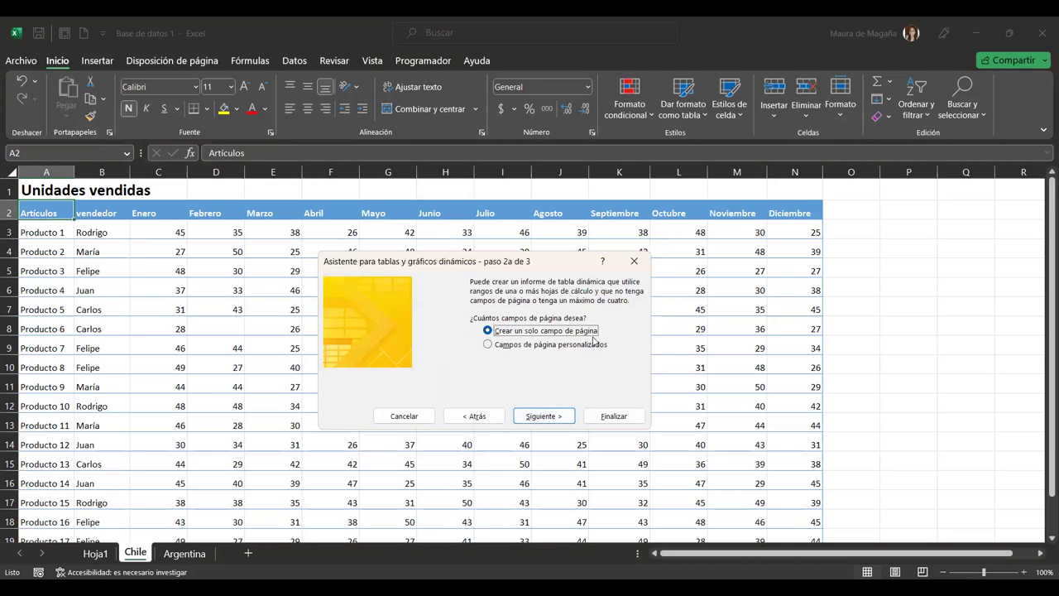
pyautogui.click(553, 417)
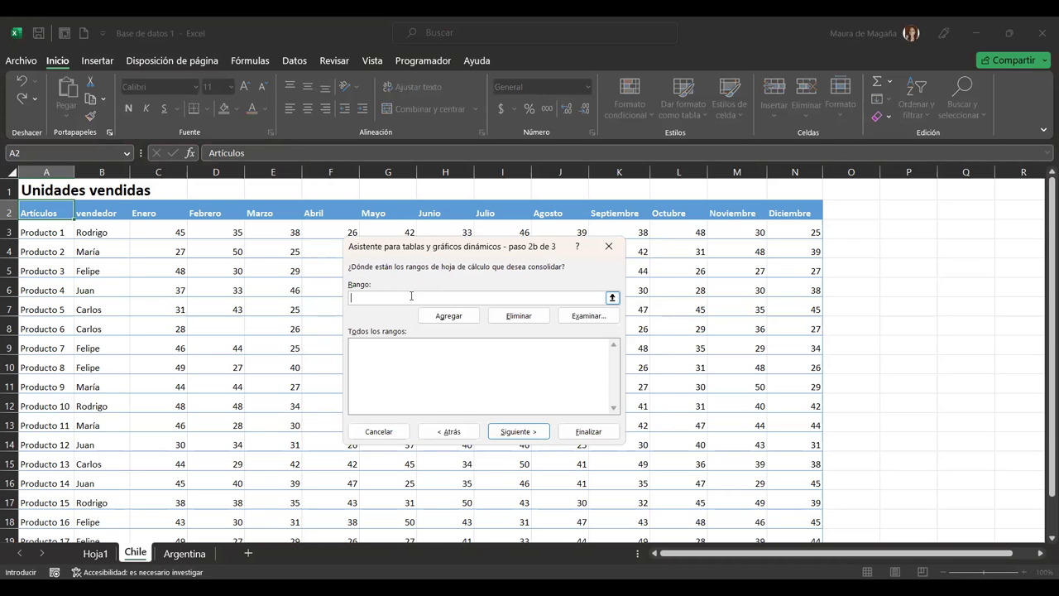
# Add Chile!$B$2:$N$20 and Argentina!$B$2:$N$18 as consolidation ranges.
pyautogui.click(79, 209)
pyautogui.hotkey('ctrl', 'shift', 'Right')
pyautogui.hotkey('ctrl', 'shift', 'Down')
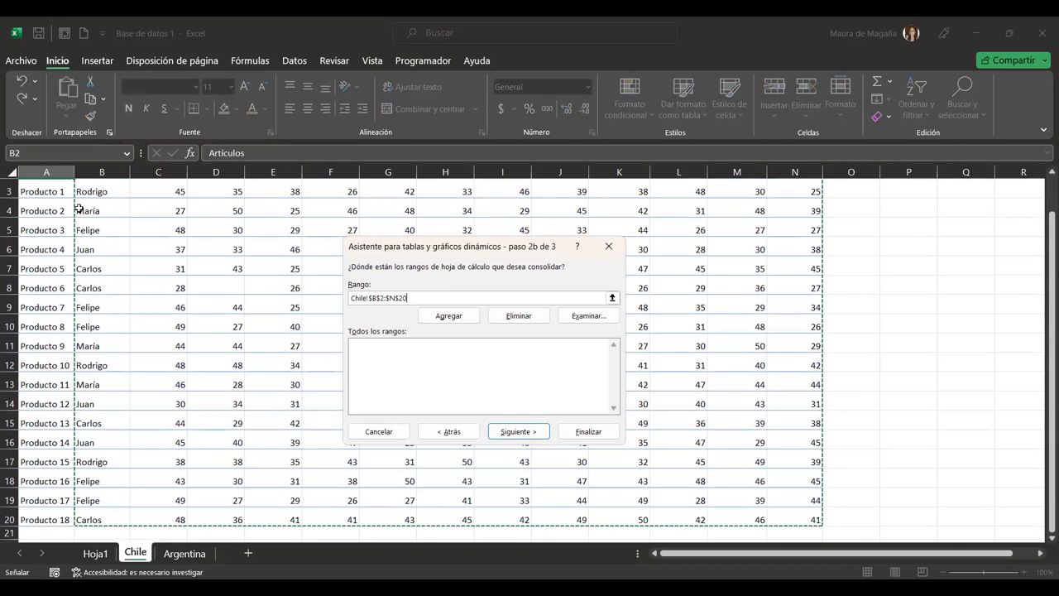
pyautogui.click(460, 318)
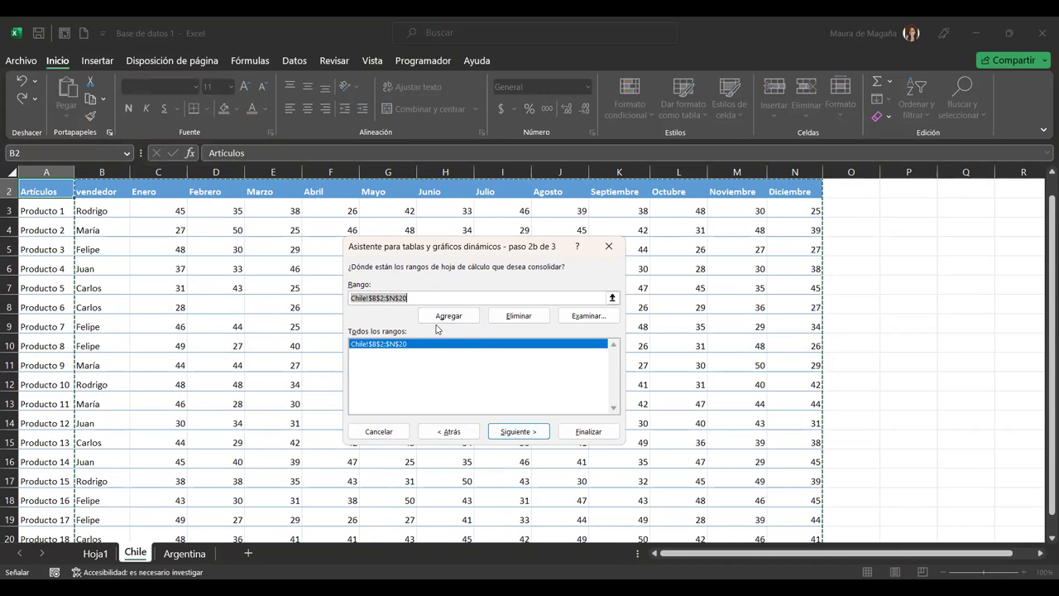
pyautogui.press('Delete')
pyautogui.click(193, 554)
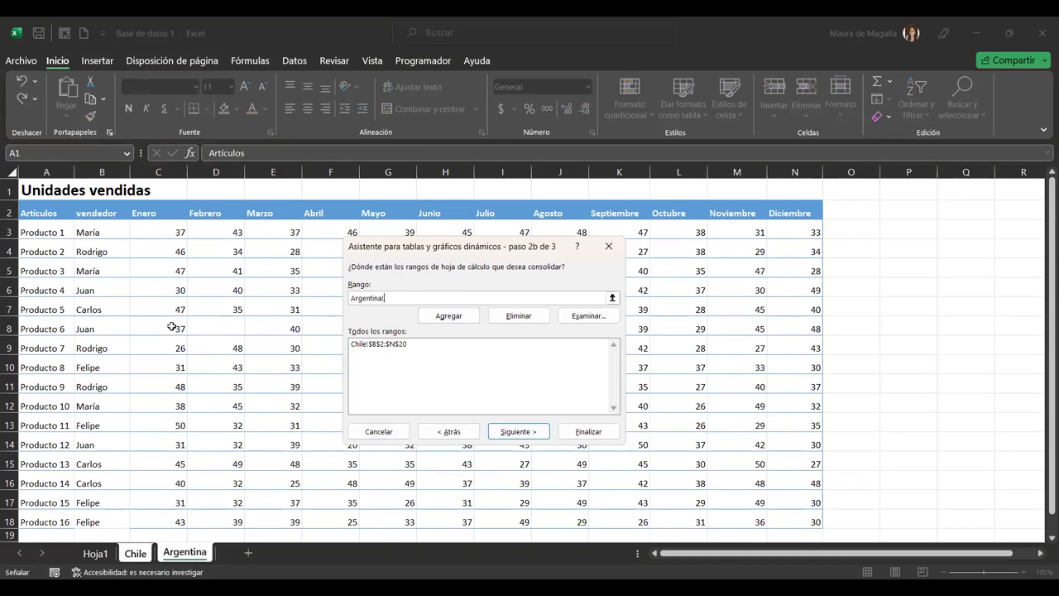
pyautogui.click(114, 204)
pyautogui.hotkey('ctrl', 'shift', 'Down')
pyautogui.hotkey('ctrl', 'shift', 'Right')
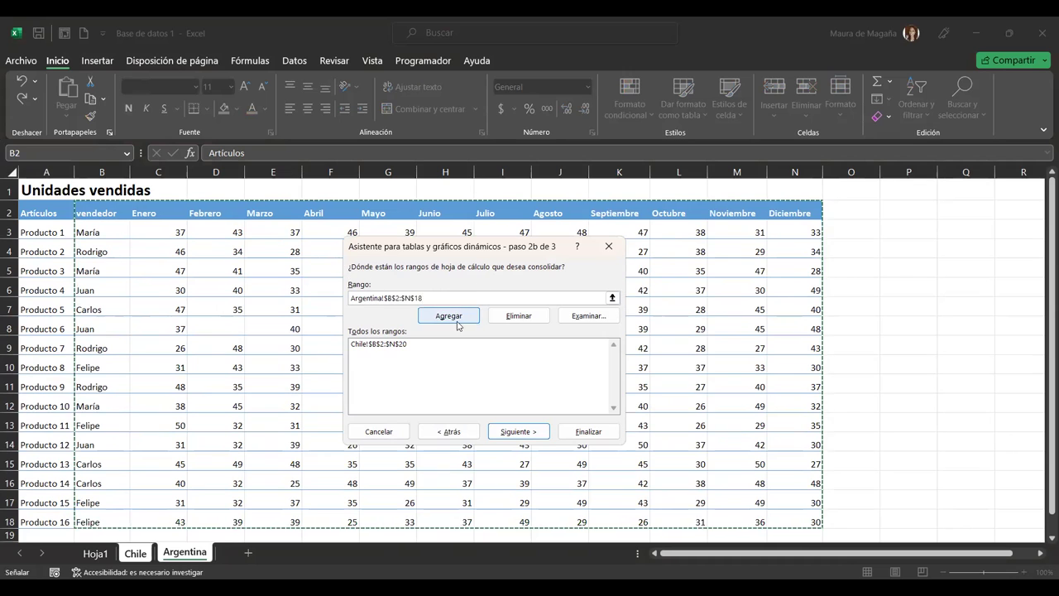
pyautogui.click(457, 319)
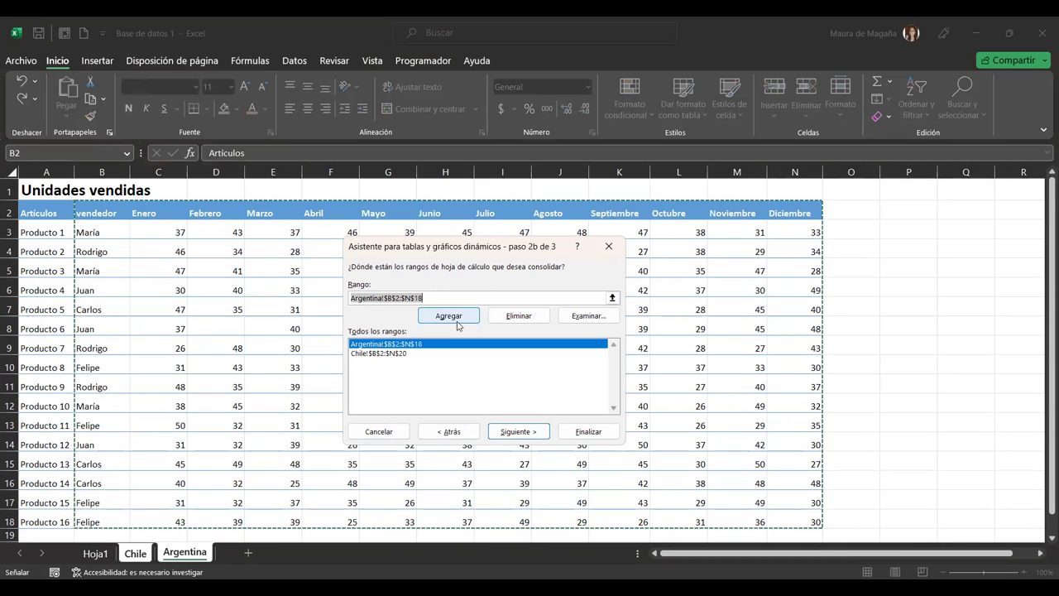
pyautogui.click(522, 432)
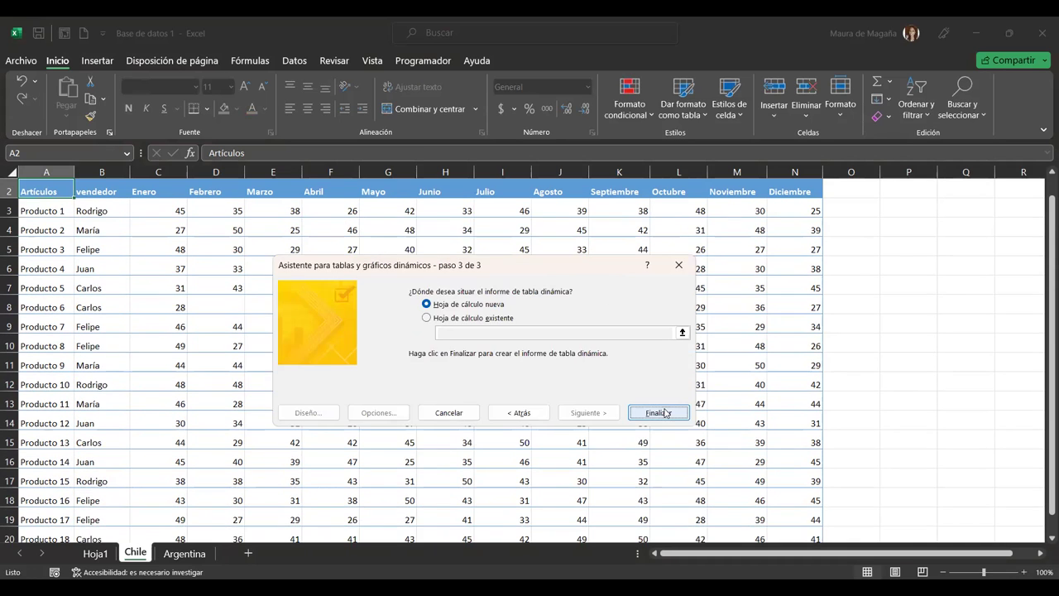
# Place the pivot table at Hoja1!$A$30 on the existing sheet and finish.
pyautogui.click(469, 319)
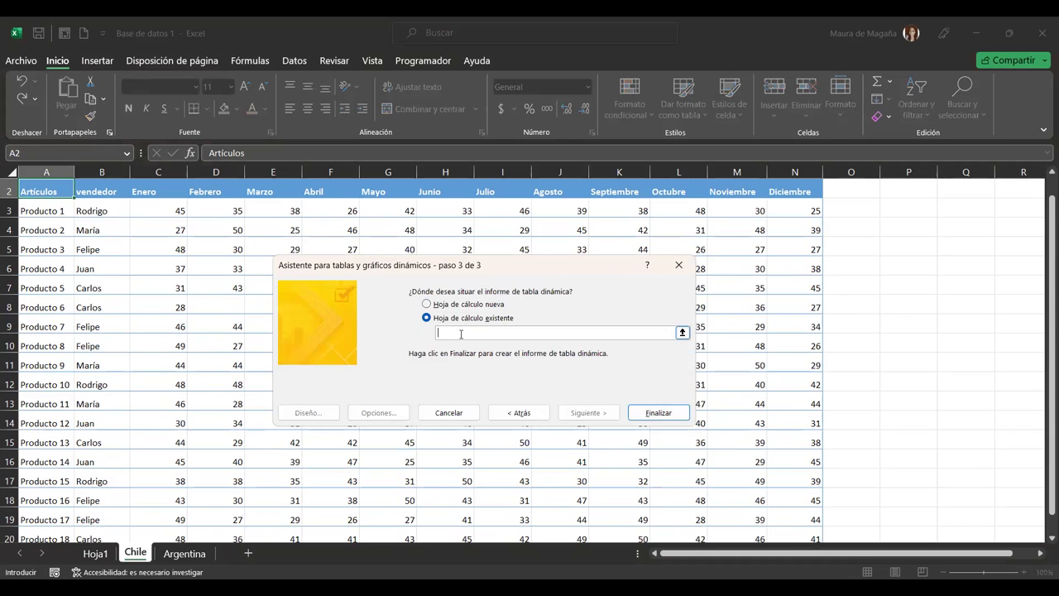
pyautogui.click(95, 553)
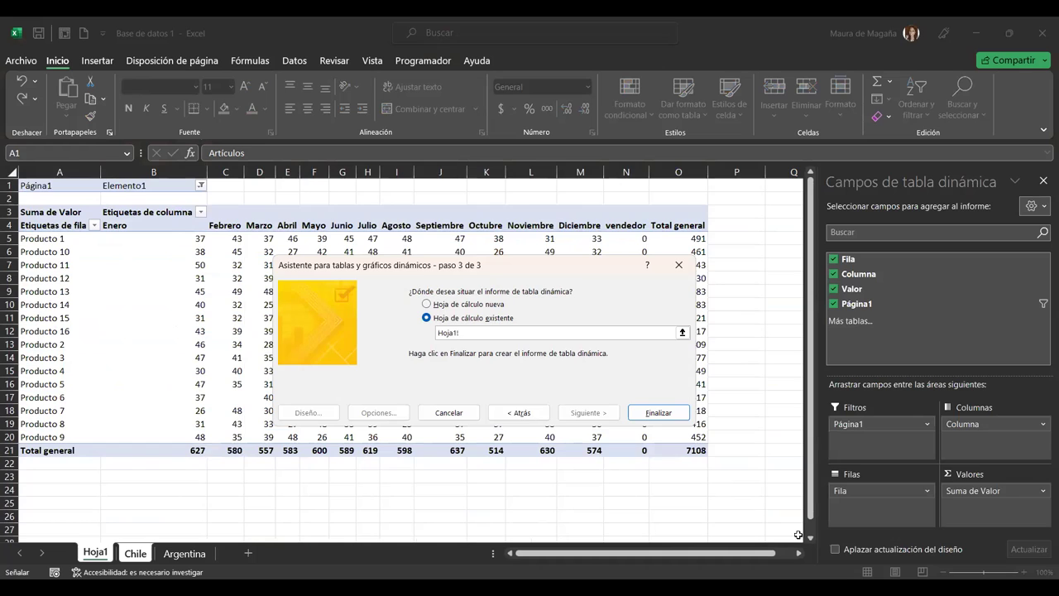
pyautogui.scroll(-2, 807, 542)
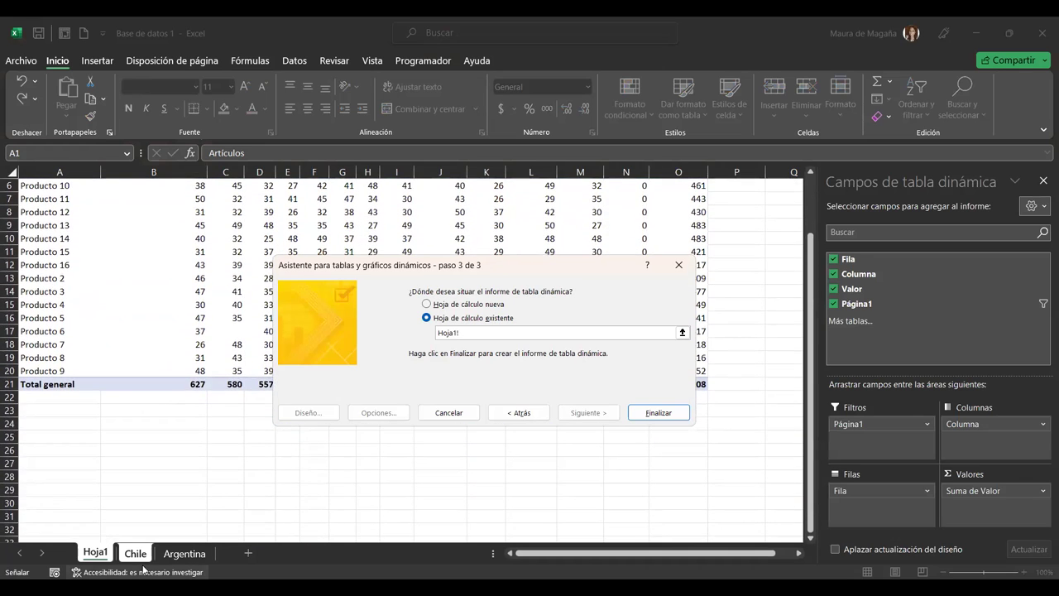
pyautogui.click(85, 504)
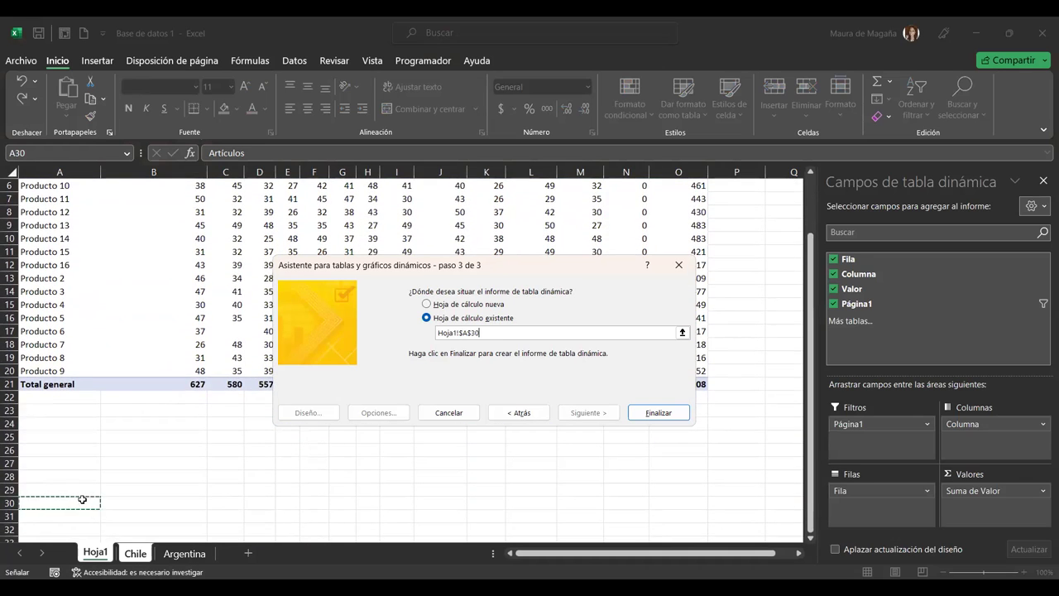
pyautogui.click(662, 415)
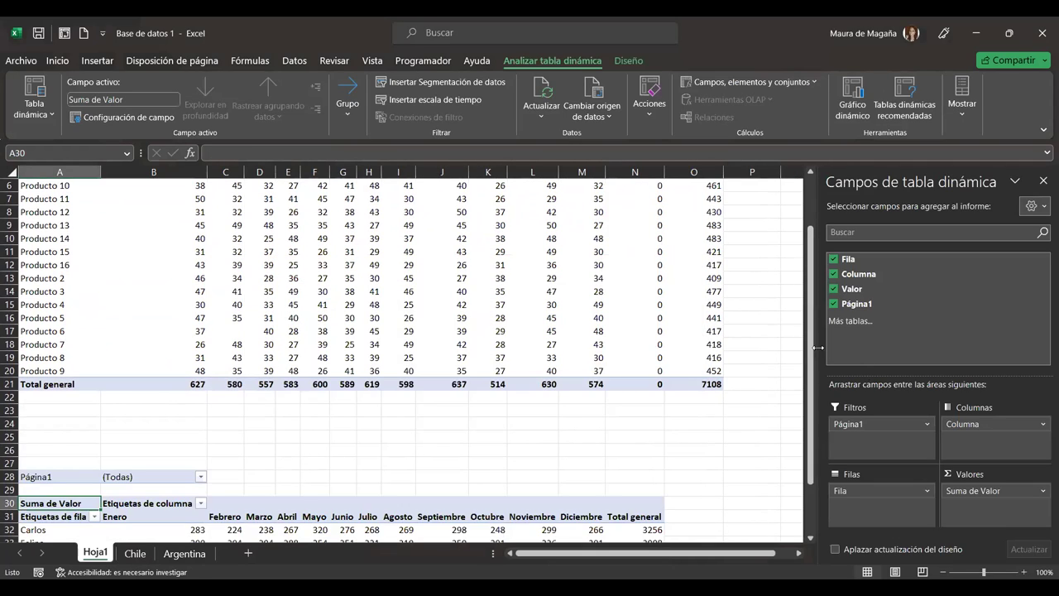
# Filter the A30 seller pivot's Página1 to Elemento1, then Elemento2, totalling 8109.
pyautogui.moveTo(811, 353); pyautogui.dragTo(786, 492)
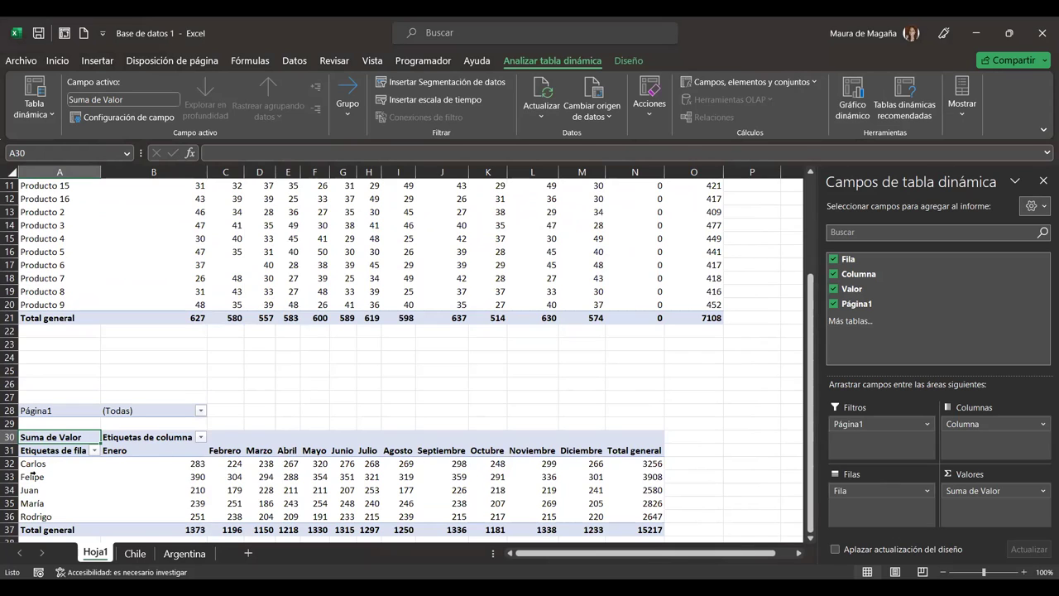
pyautogui.click(36, 477)
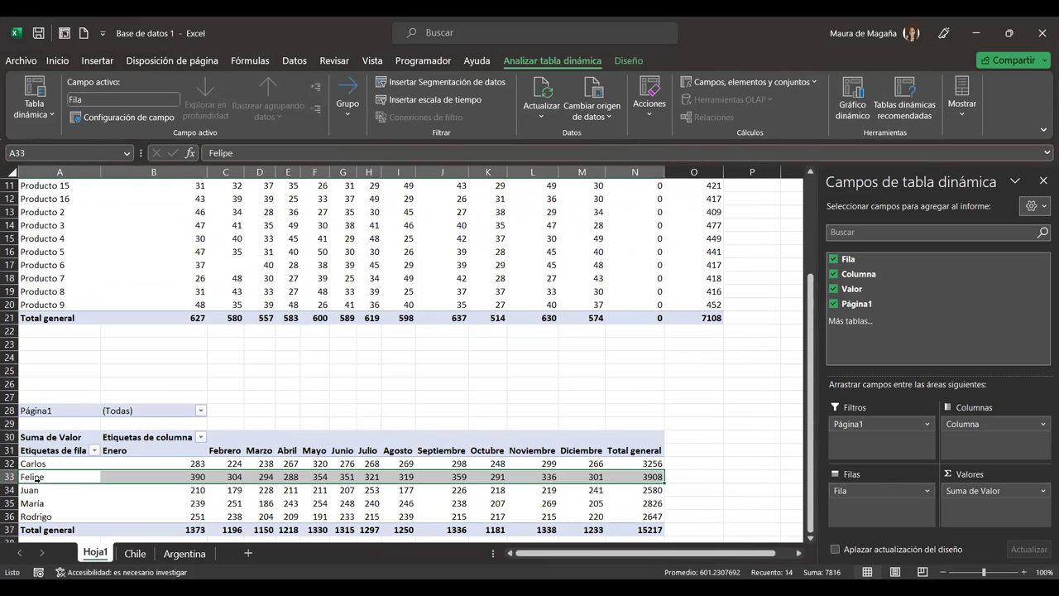
pyautogui.click(59, 491)
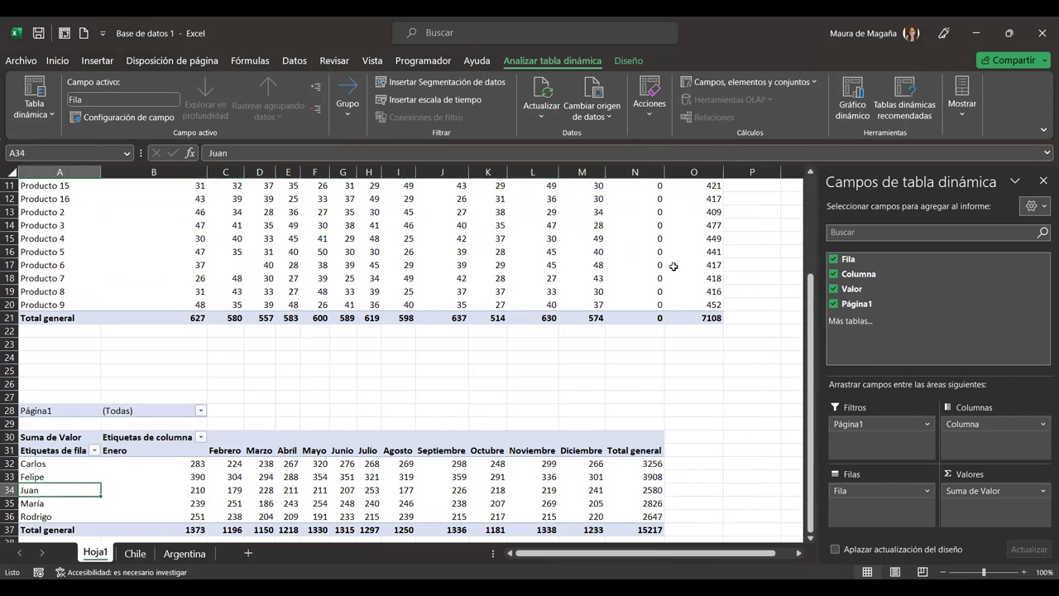
pyautogui.click(201, 411)
pyautogui.click(87, 253)
pyautogui.click(123, 386)
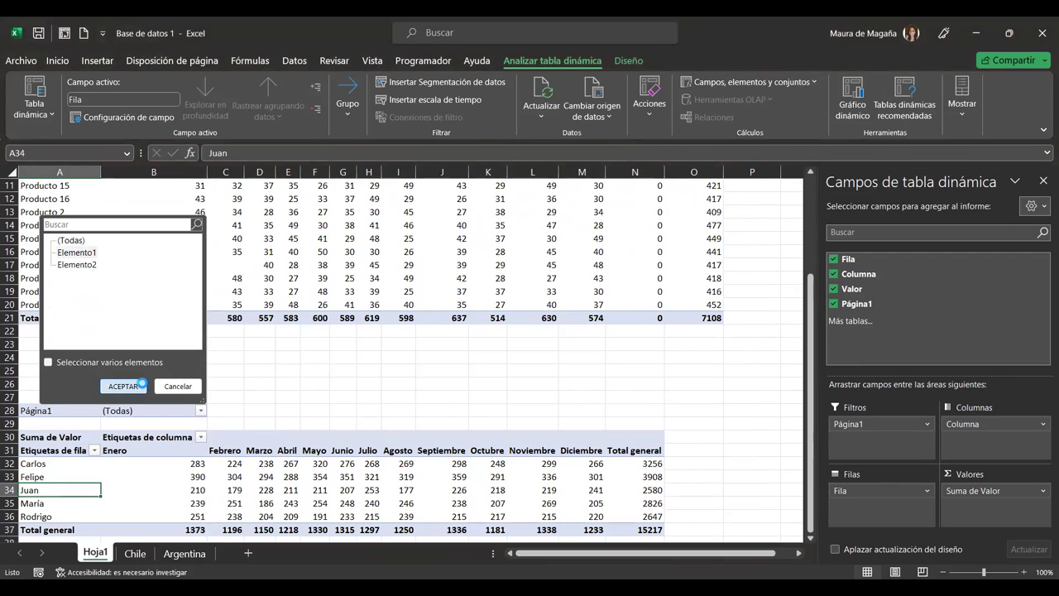
pyautogui.click(201, 411)
pyautogui.click(63, 265)
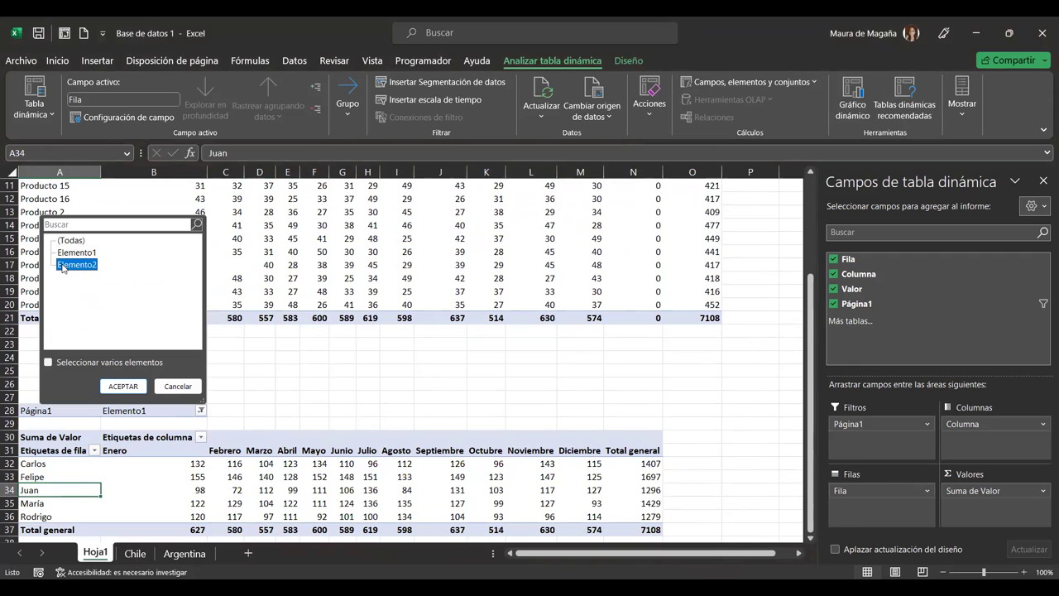
pyautogui.click(122, 386)
pyautogui.click(74, 479)
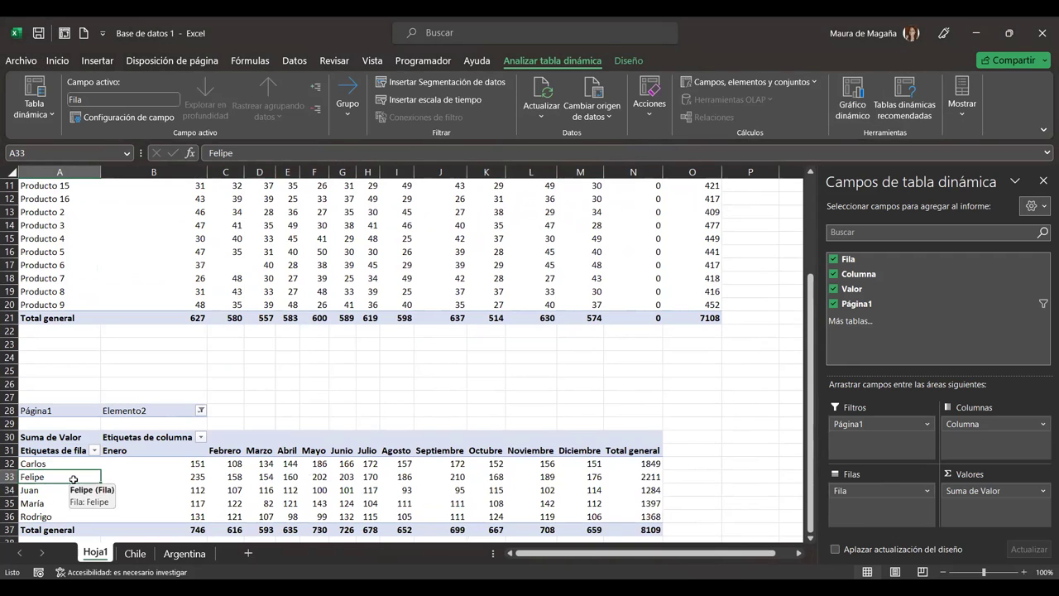
pyautogui.moveTo(805, 335); pyautogui.dragTo(823, 244)
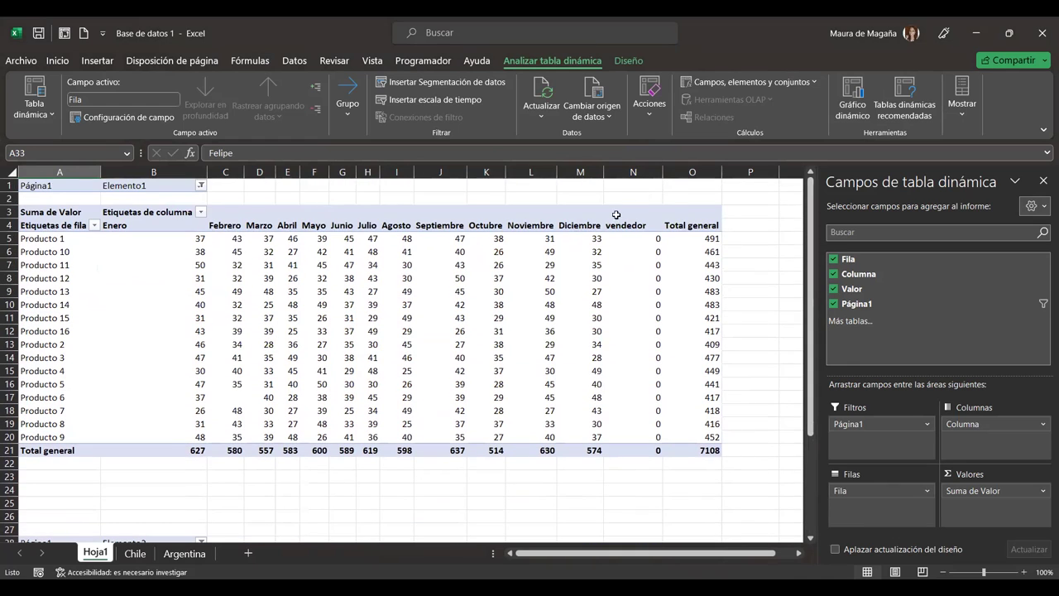
# Try removing the Columna field from the top pivot, then undo the removal.
pyautogui.click(627, 206)
pyautogui.click(629, 225)
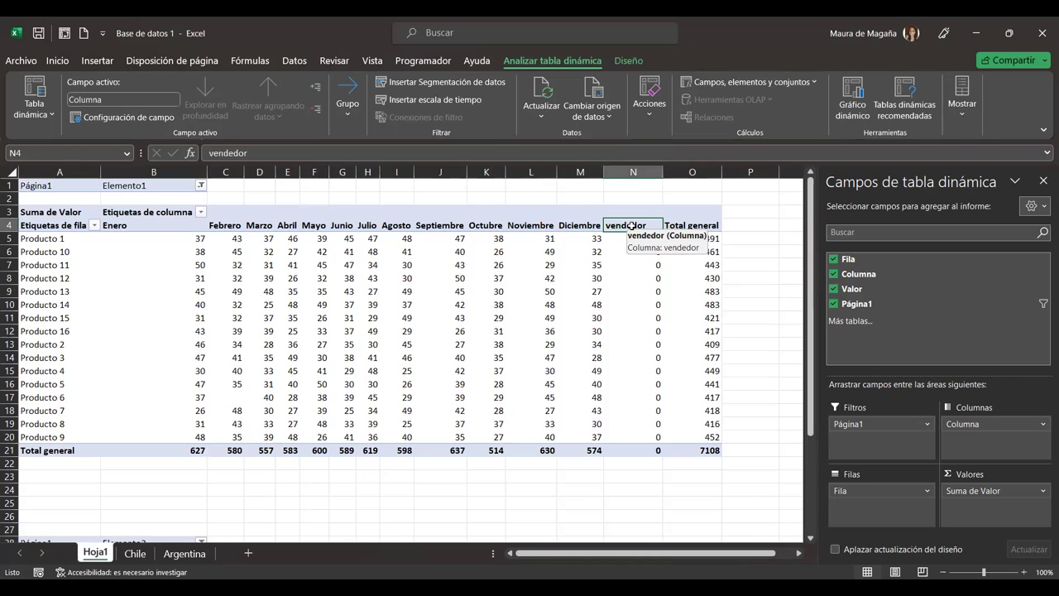
pyautogui.click(1032, 425)
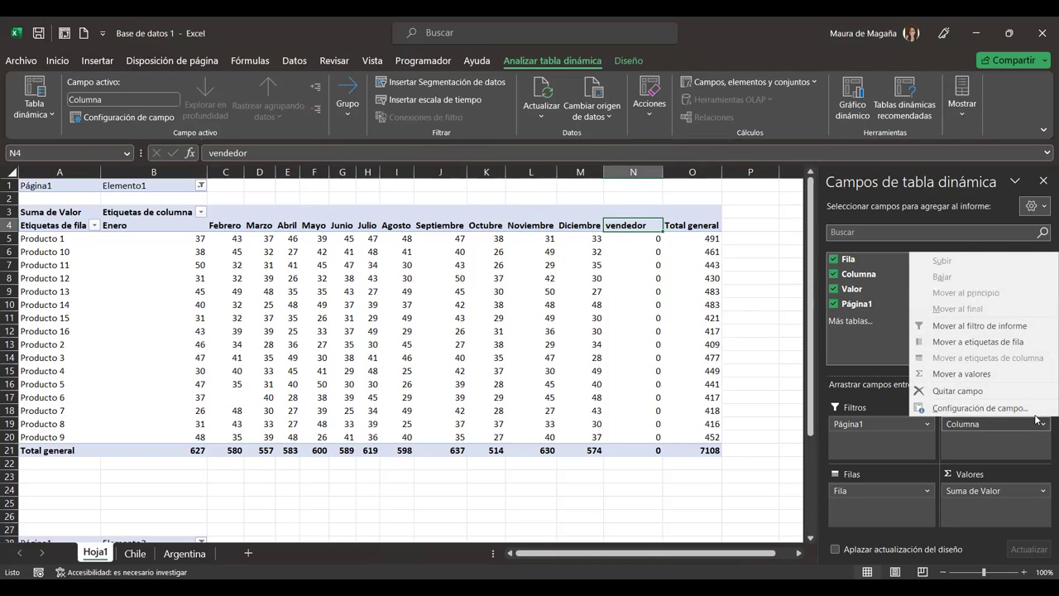
pyautogui.click(566, 219)
pyautogui.click(622, 227)
pyautogui.rightClick(622, 229)
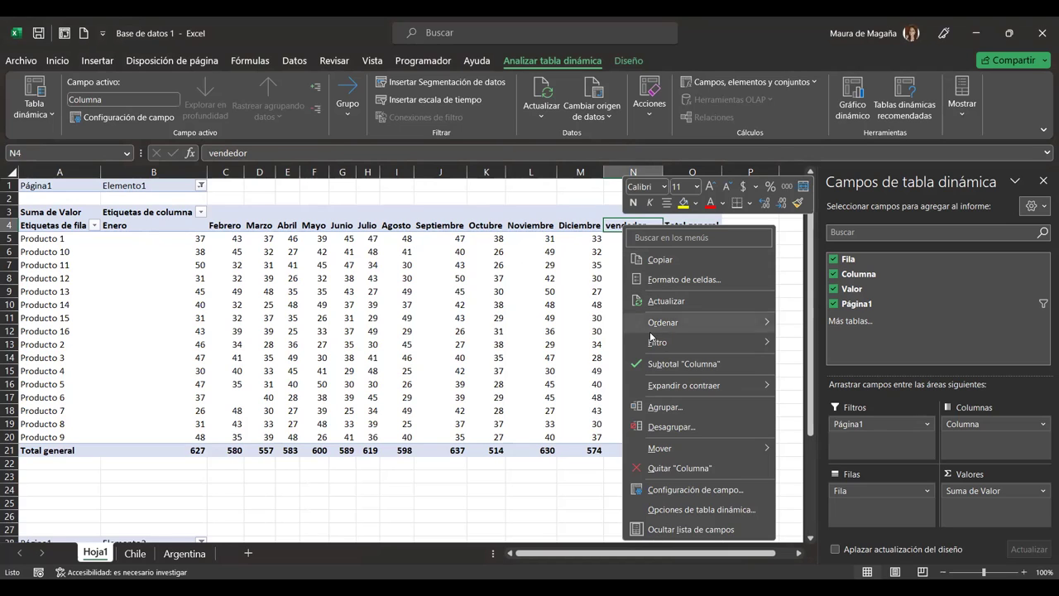
pyautogui.click(691, 472)
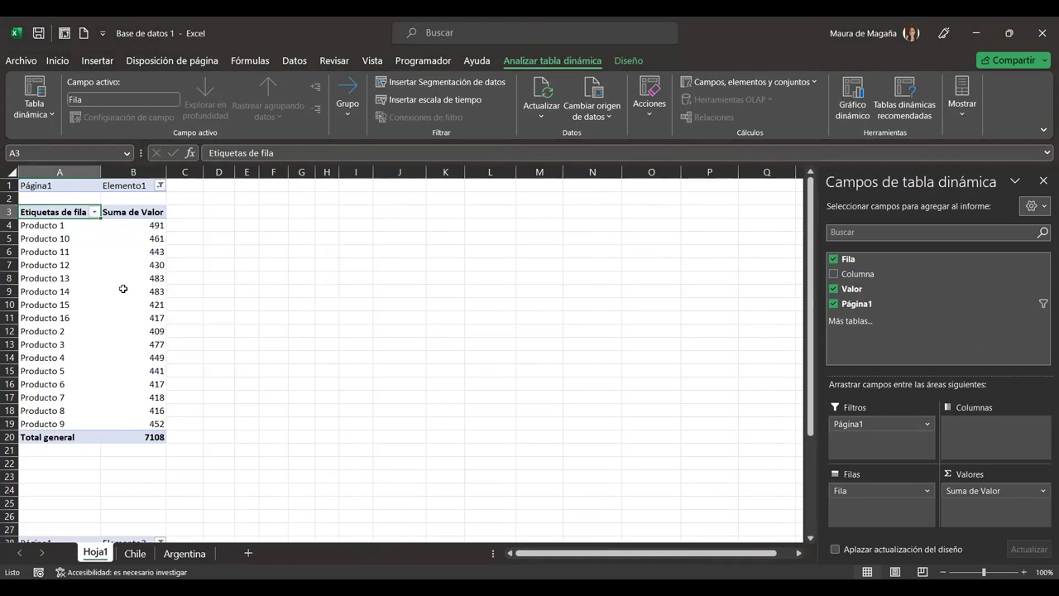
pyautogui.hotkey('ctrl', 'z')
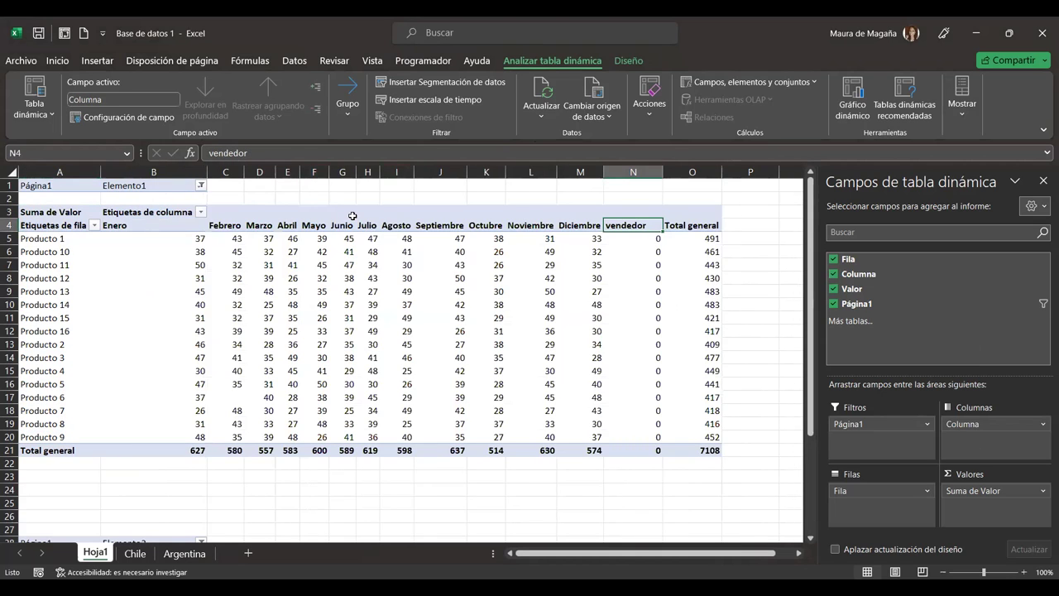
# Hide the PivotTable field list, then show it again.
pyautogui.click(637, 219)
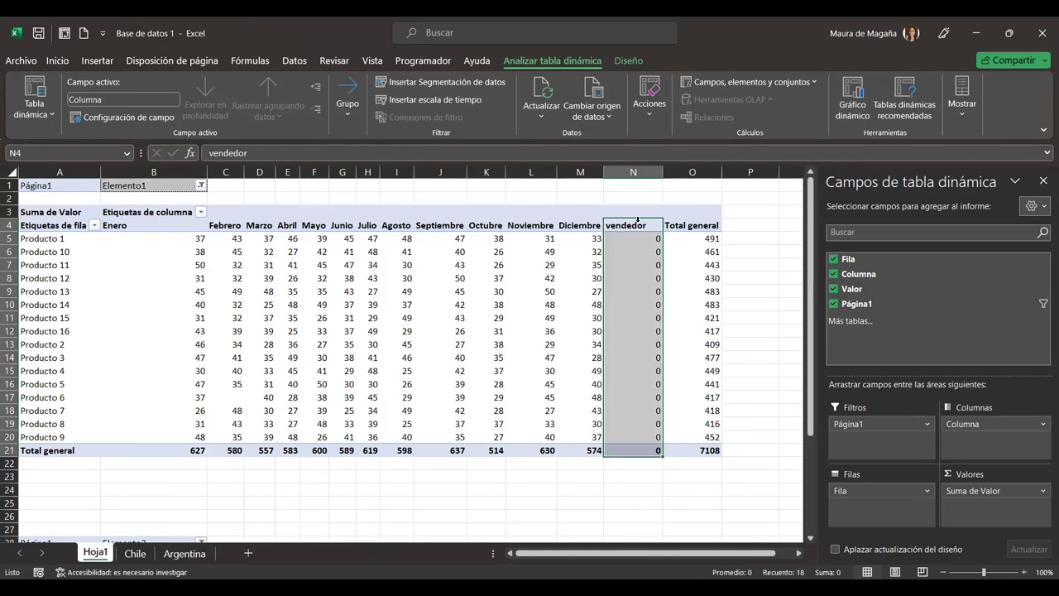
pyautogui.rightClick(640, 226)
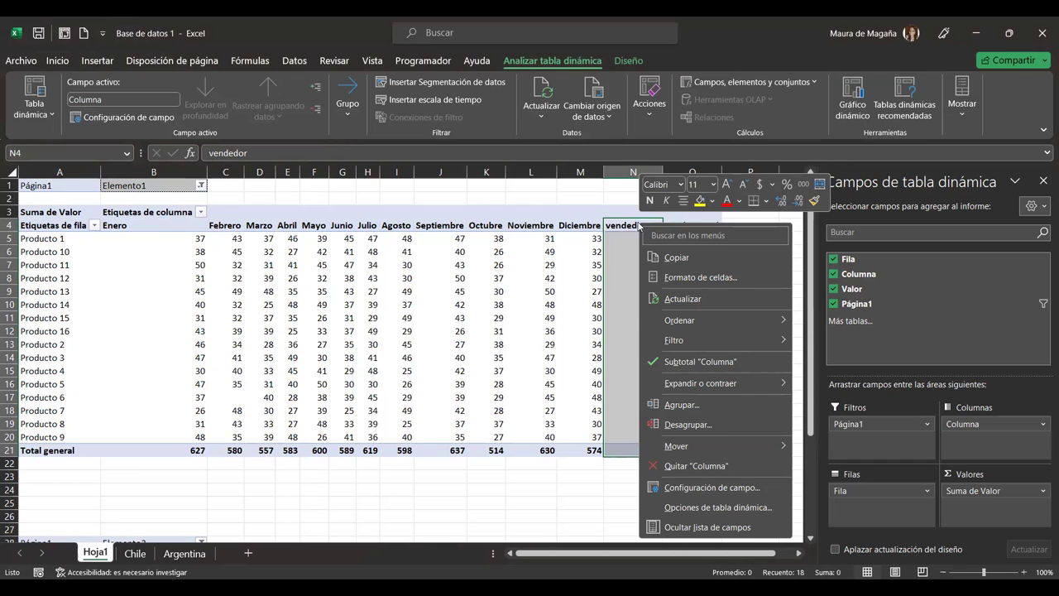
pyautogui.click(690, 527)
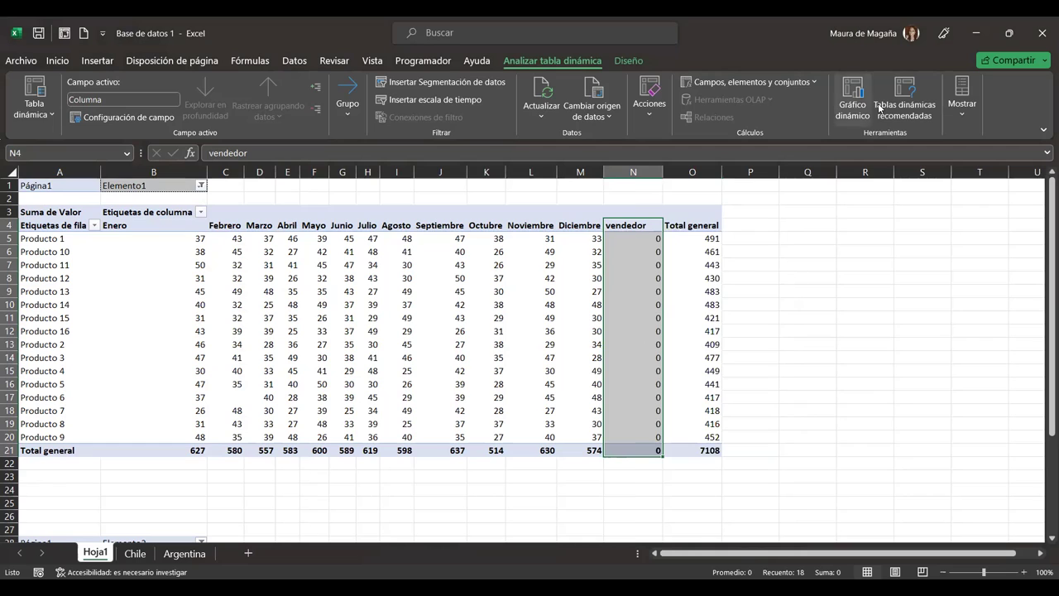
pyautogui.click(961, 99)
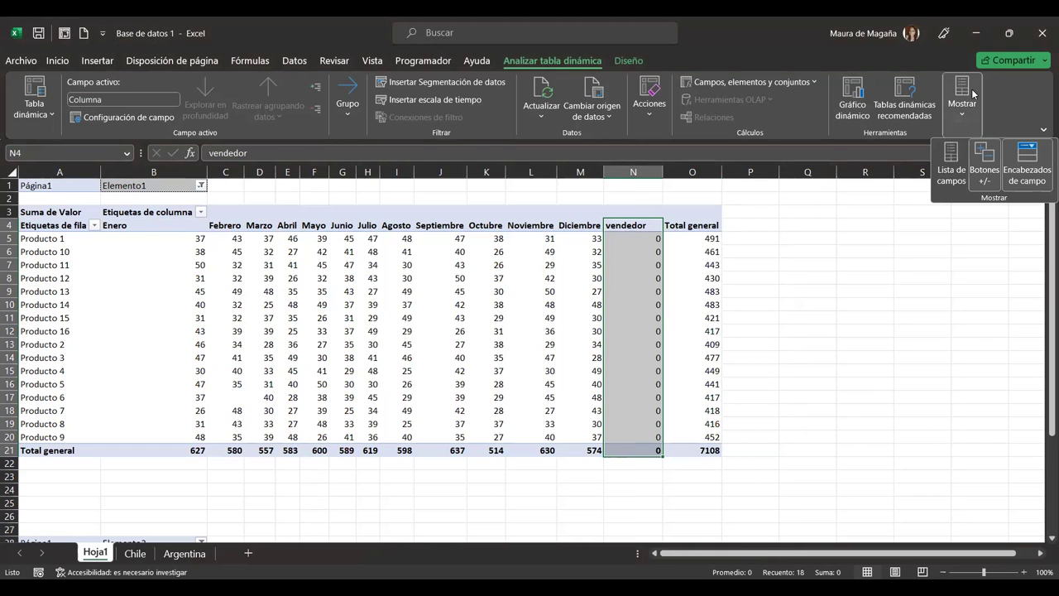
pyautogui.click(952, 161)
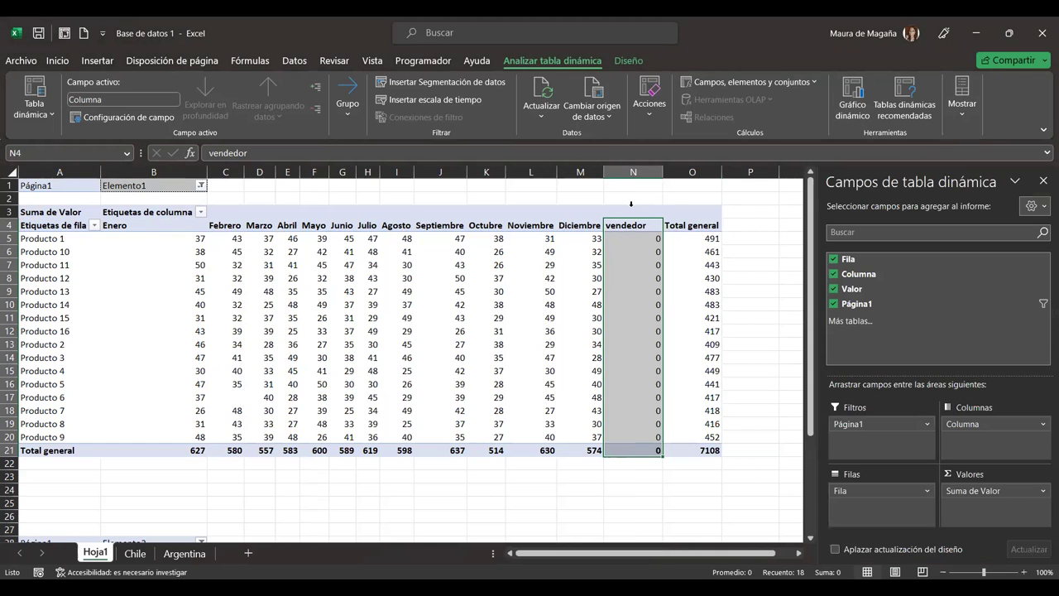
# Hide the empty vendedor column N so Diciembre runs into Total general.
pyautogui.click(634, 172)
pyautogui.rightClick(637, 172)
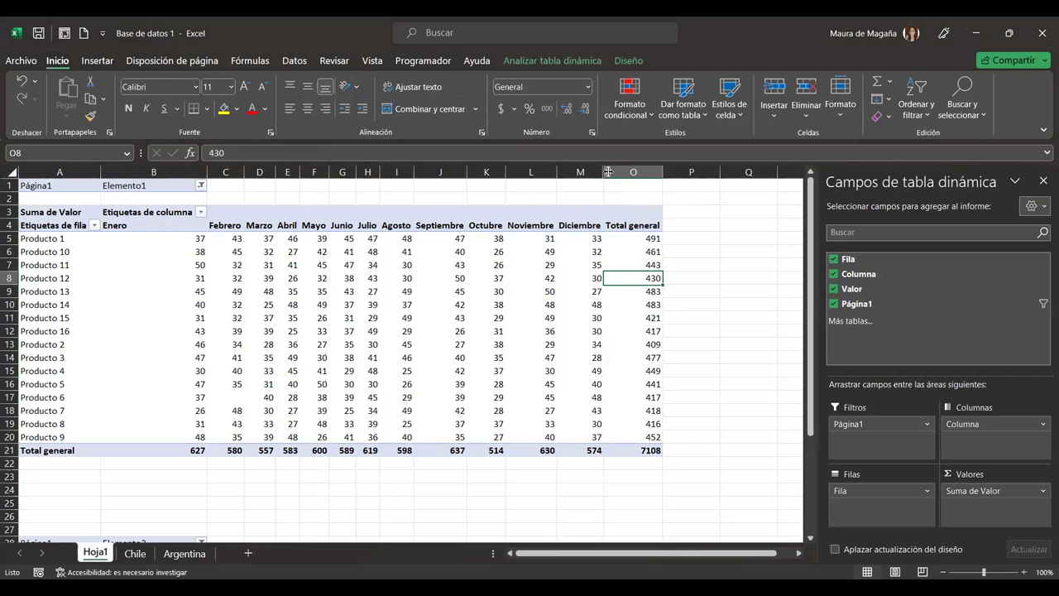
pyautogui.moveTo(640, 330)
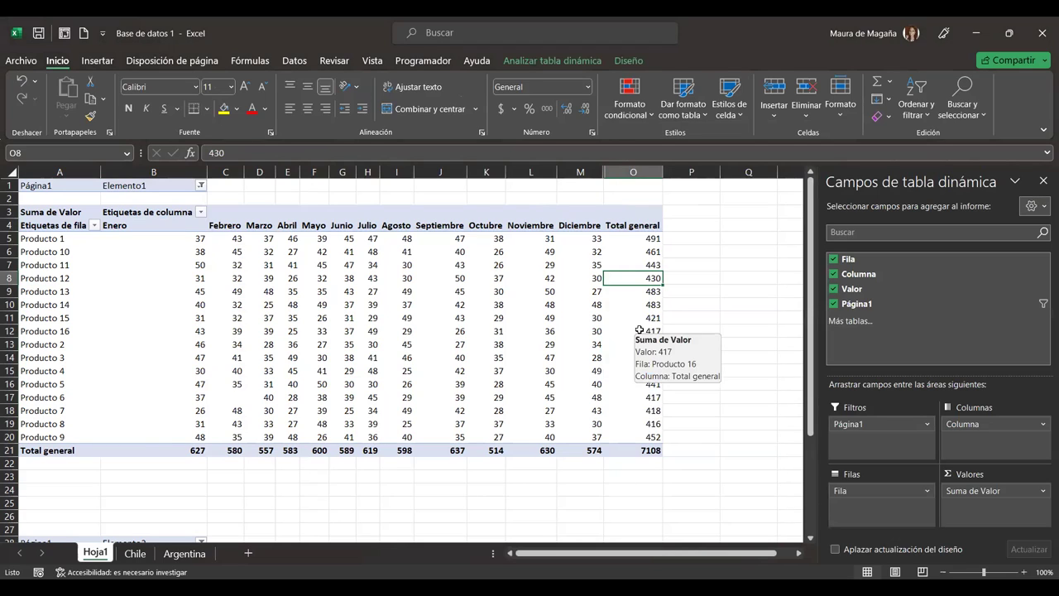
pyautogui.click(155, 280)
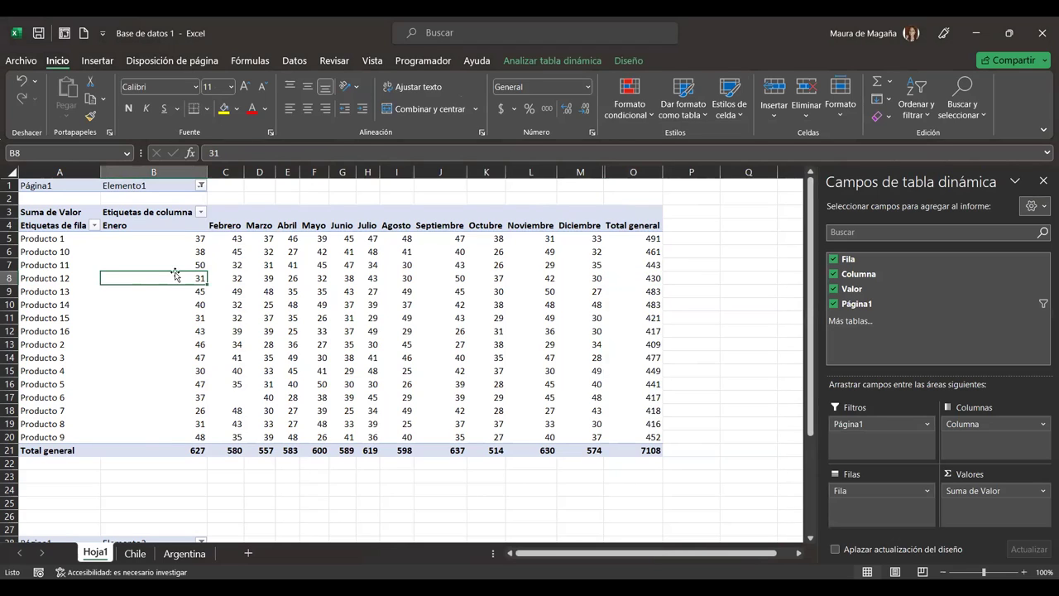
pyautogui.moveTo(811, 316); pyautogui.dragTo(811, 356)
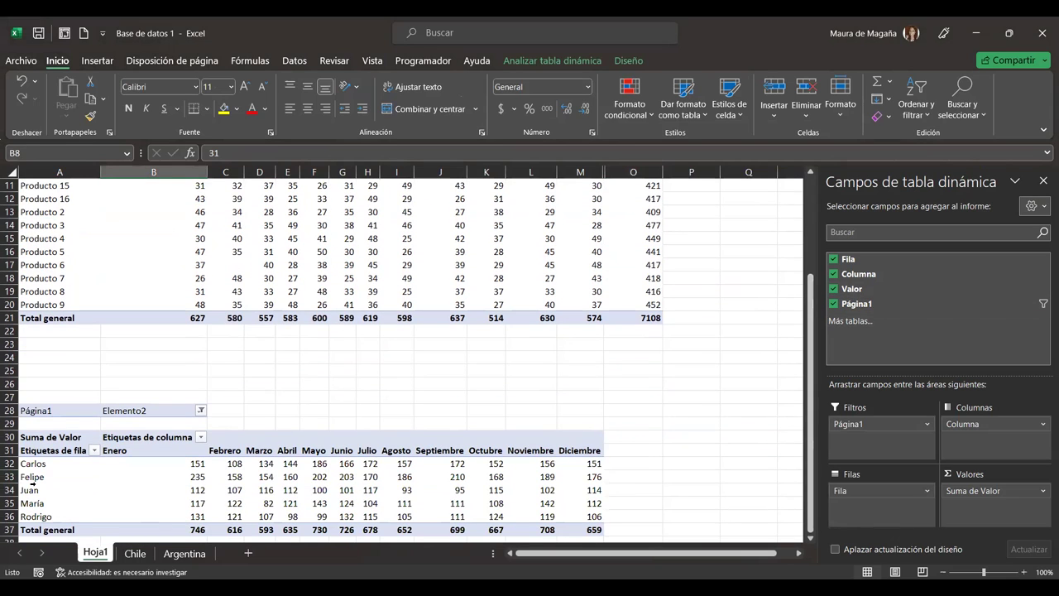
pyautogui.click(56, 476)
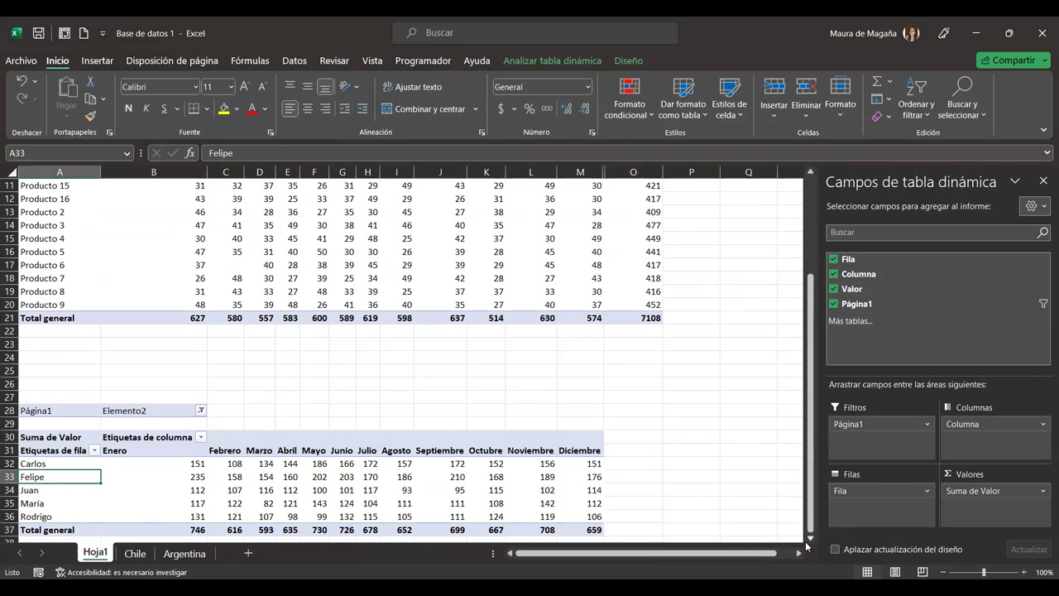
pyautogui.click(808, 539)
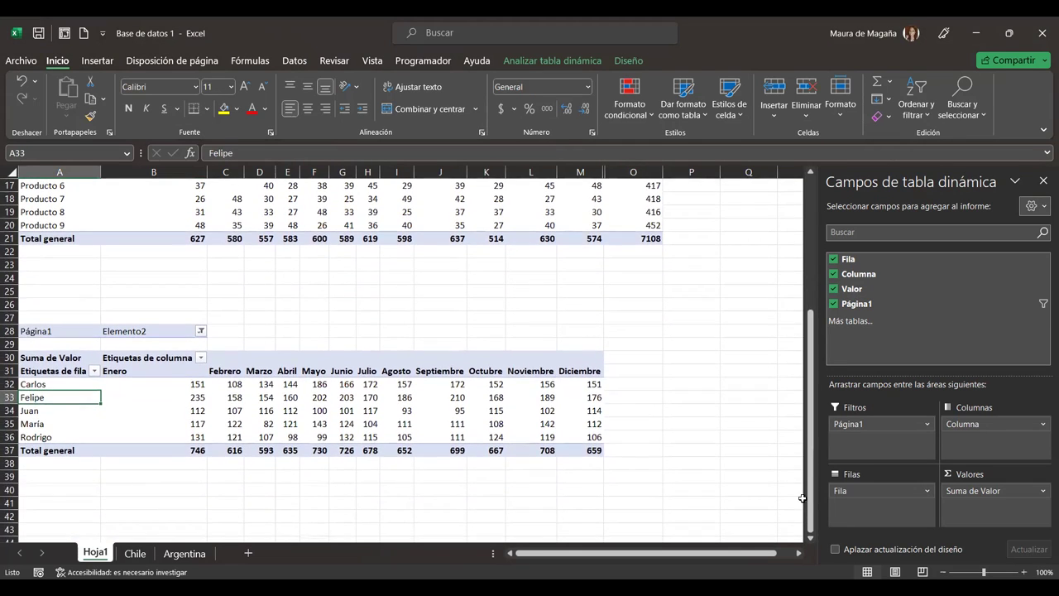
pyautogui.scroll(5, 761, 501)
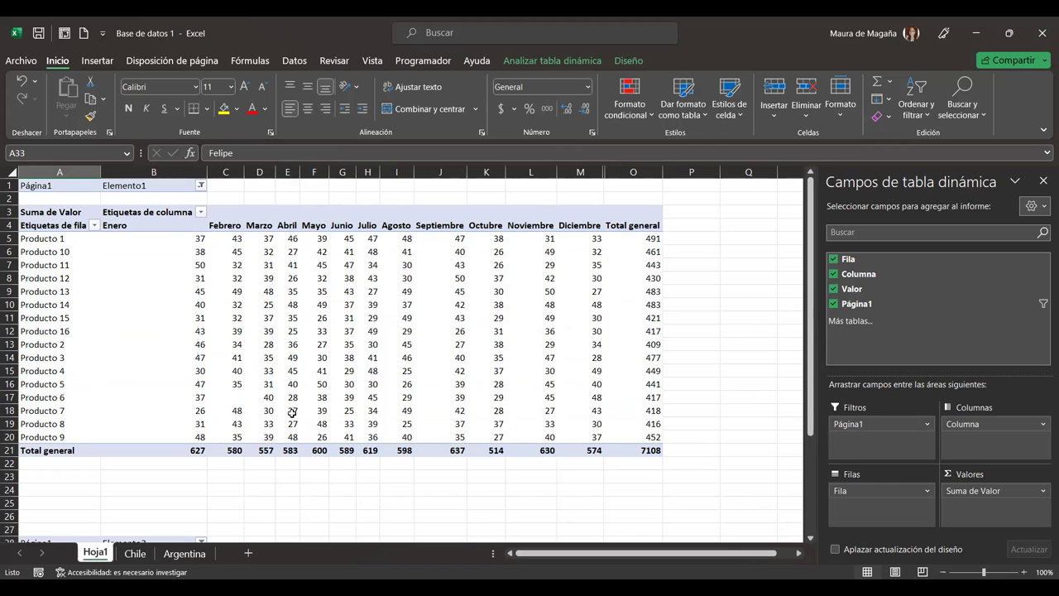
# Check the Chile and Argentina sheets, then scroll Hoja1 down to the seller pivot.
pyautogui.click(133, 551)
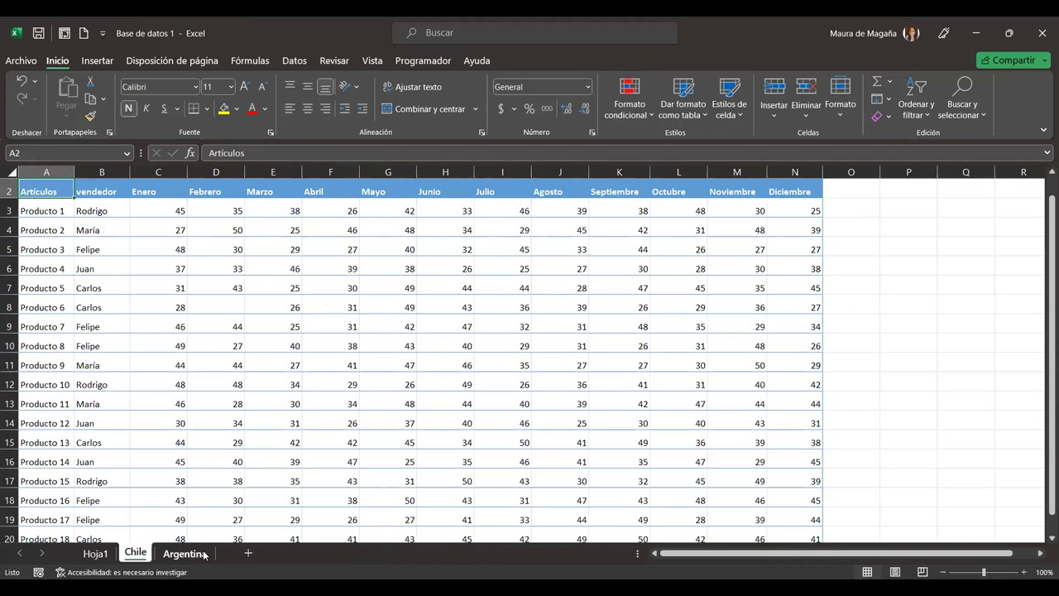
pyautogui.click(202, 554)
pyautogui.click(93, 559)
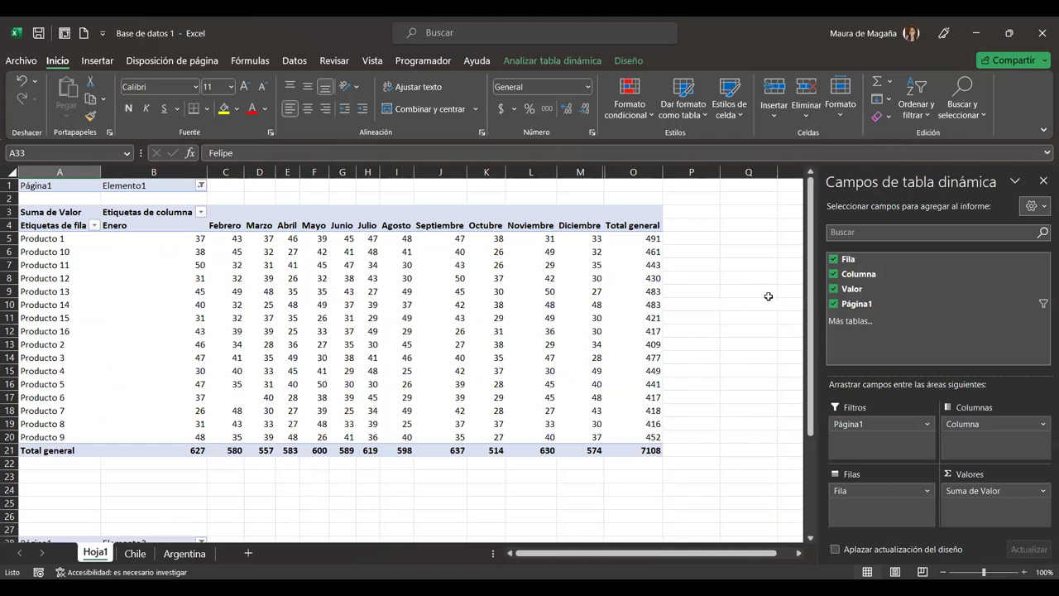
pyautogui.moveTo(813, 298); pyautogui.dragTo(813, 488)
pyautogui.click(811, 538)
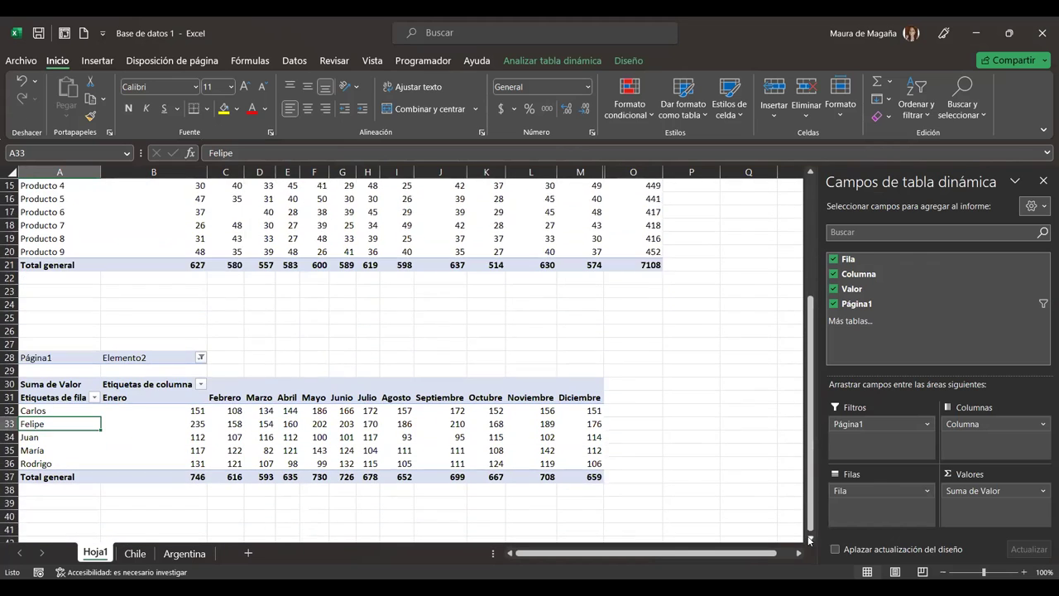
pyautogui.click(811, 540)
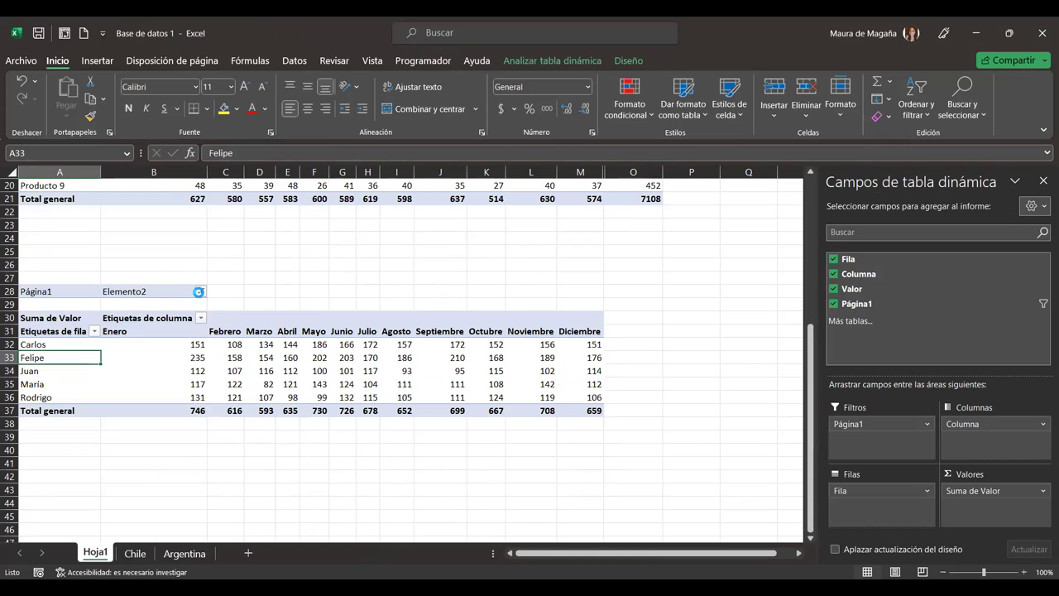
# Set the seller pivot's Página1 filter to (Todas).
pyautogui.click(199, 292)
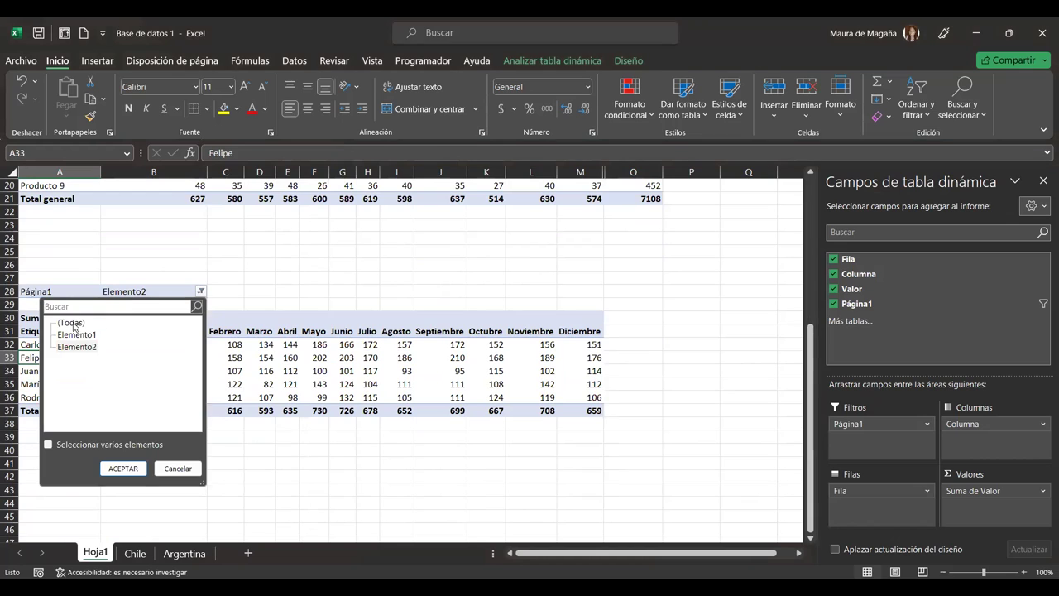
pyautogui.click(122, 467)
pyautogui.click(54, 370)
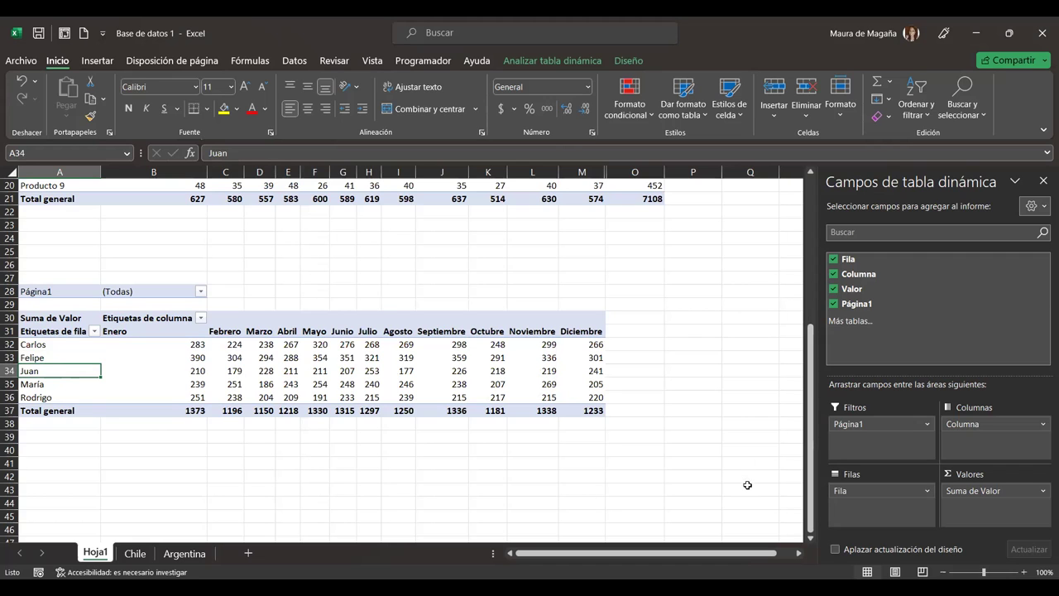
pyautogui.moveTo(810, 422); pyautogui.dragTo(837, 236)
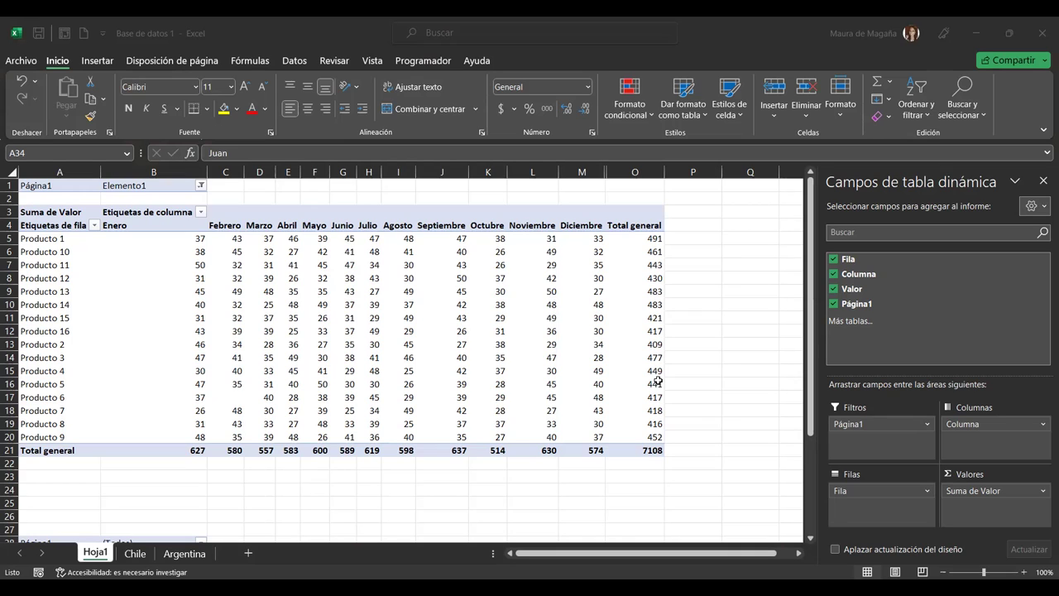
# Start a formula with = and cancel it with Esc twice, ending on the other workbook's GENERO sheet.
pyautogui.write('=')
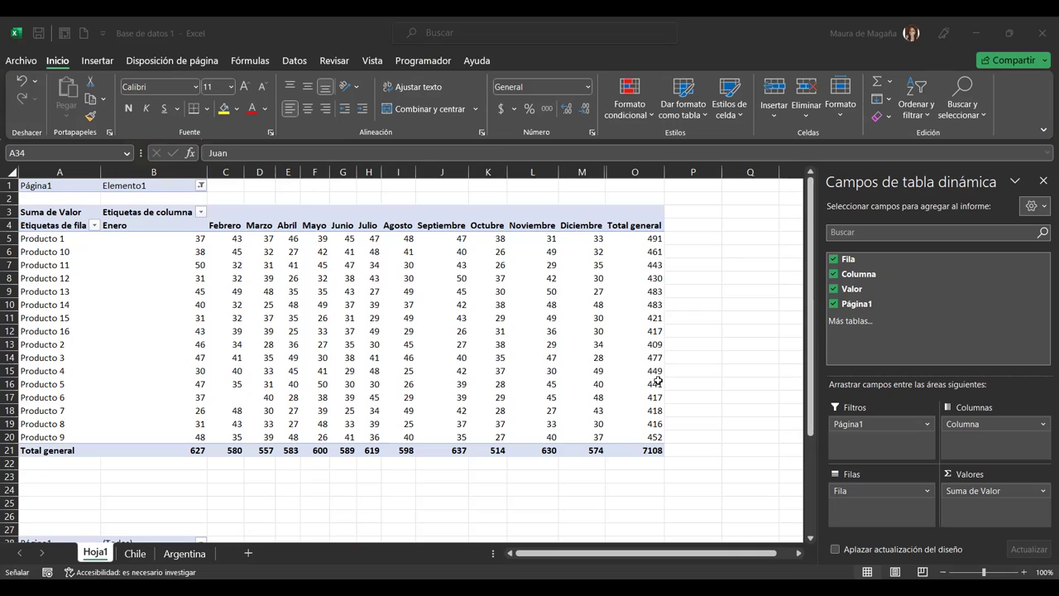
pyautogui.press('Escape')
pyautogui.write('=')
pyautogui.press('Escape')
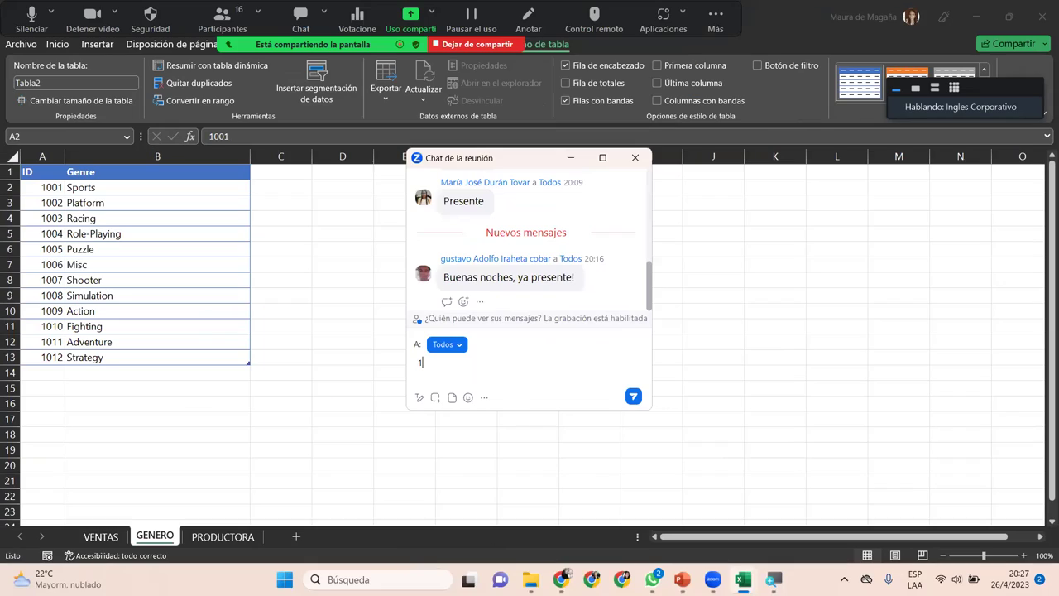
# Close the meeting chat and review the VENTAS table's styles and Diseño de tabla settings.
pyautogui.click(570, 157)
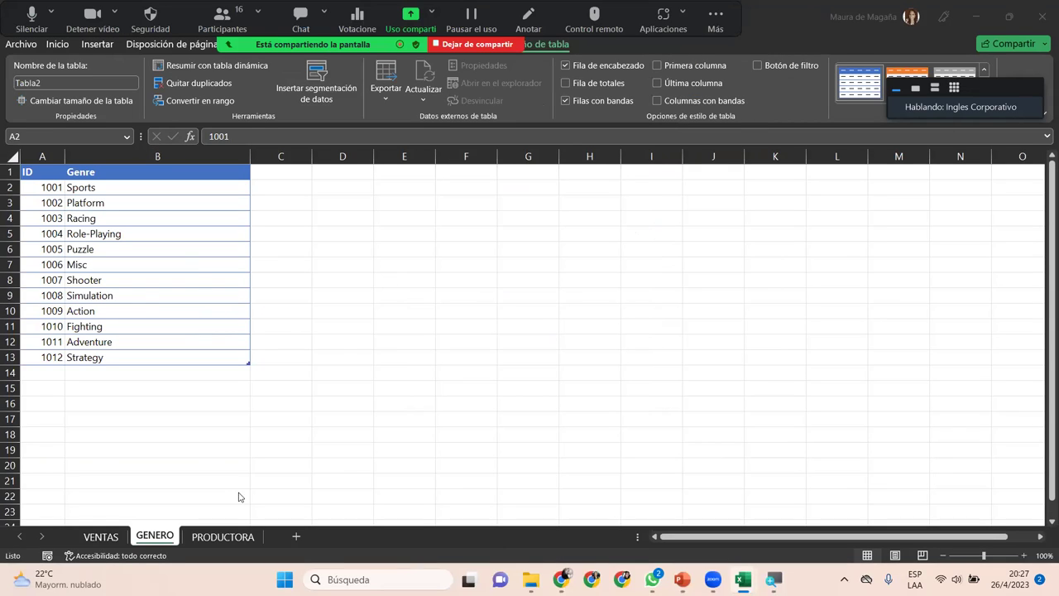
pyautogui.click(60, 174)
pyautogui.click(101, 536)
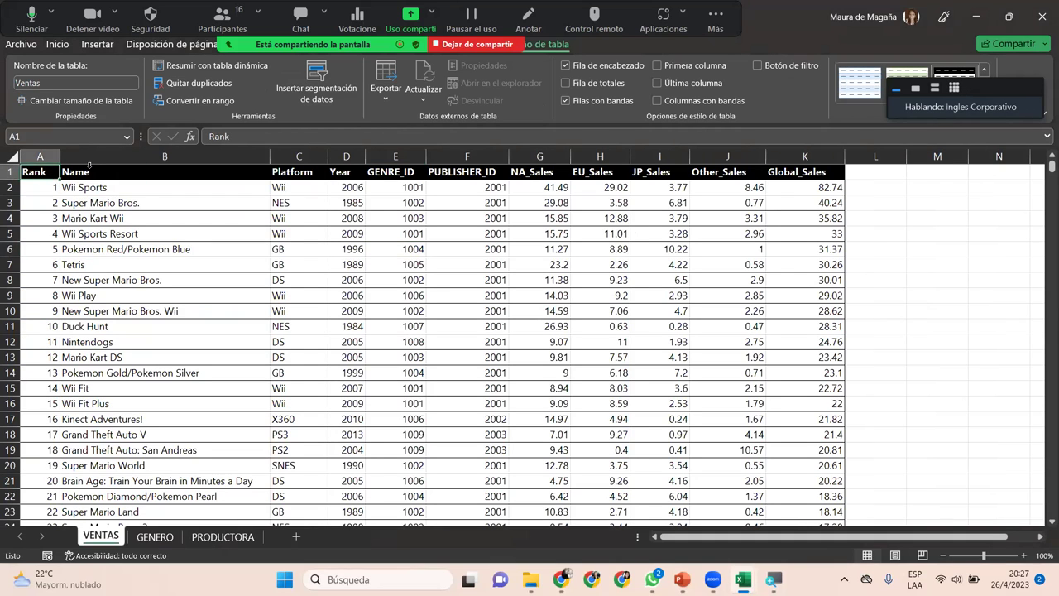
pyautogui.click(58, 44)
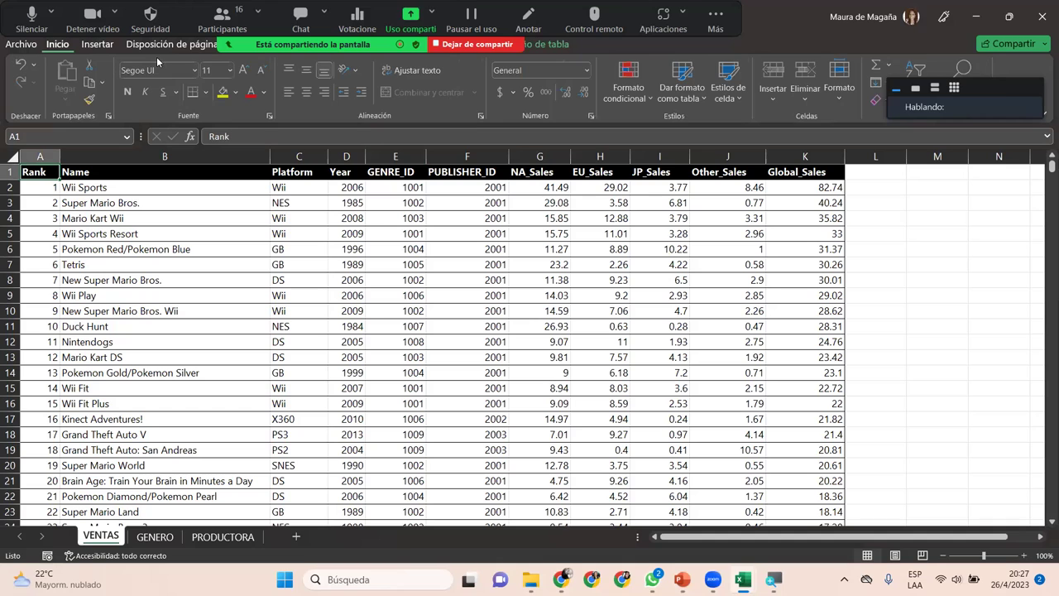
pyautogui.click(699, 96)
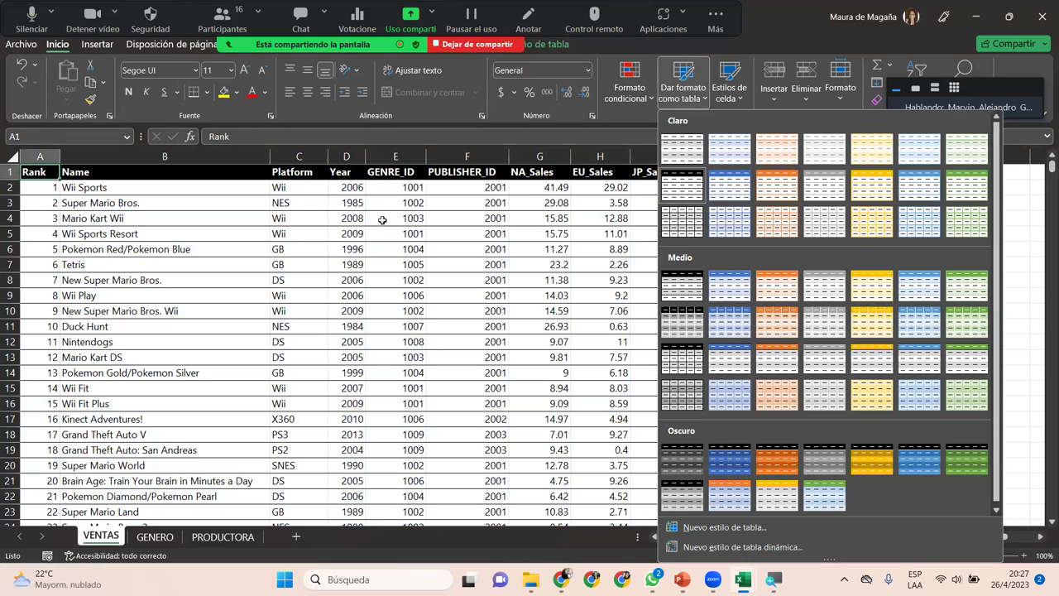
pyautogui.click(694, 197)
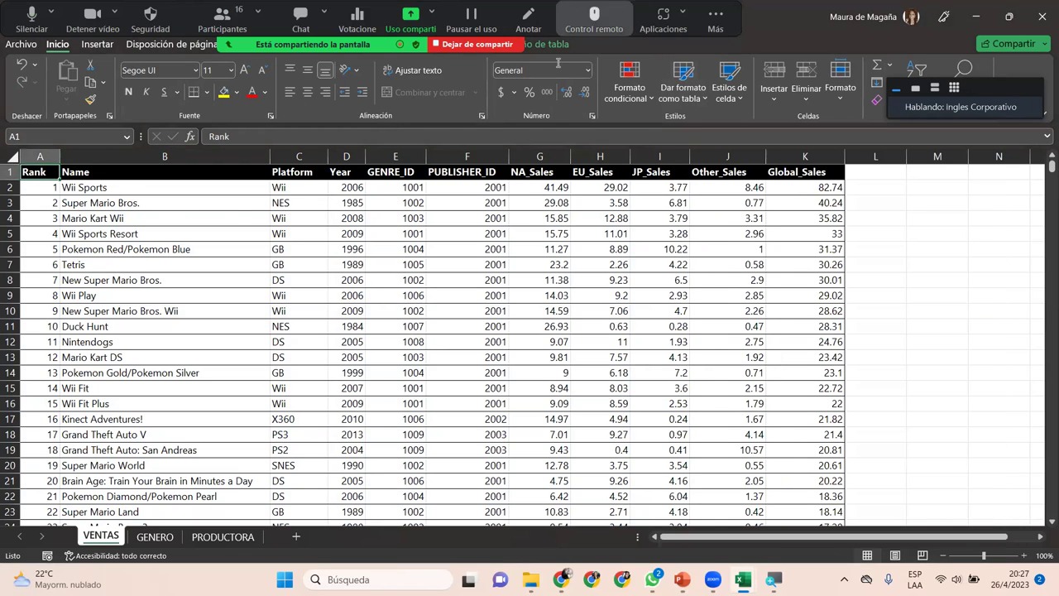
pyautogui.click(550, 44)
pyautogui.click(60, 83)
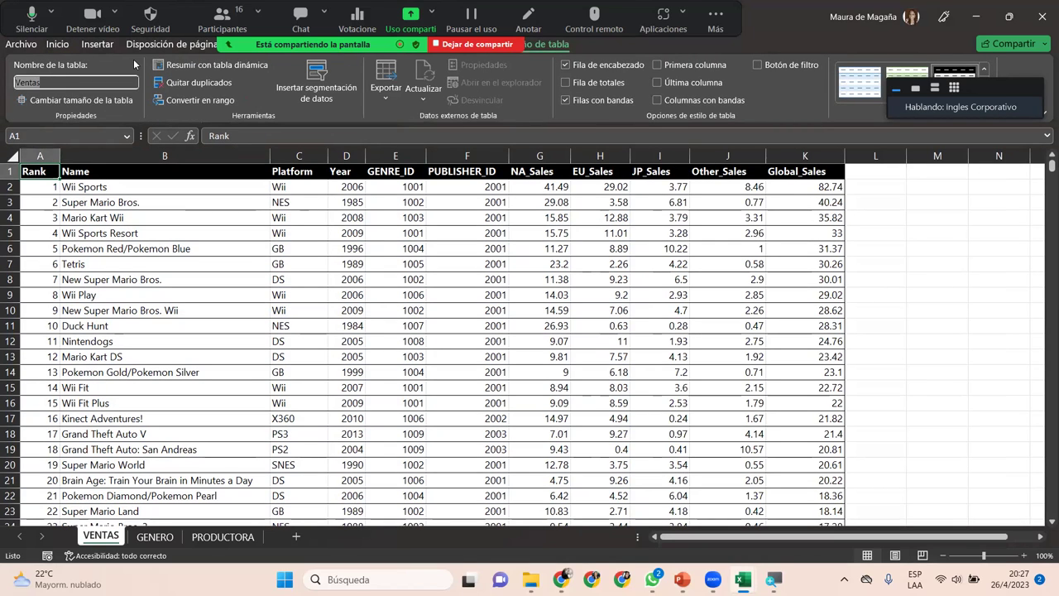
# Hide the floating Zoom meeting controls and undo the table formatting on VENTAS.
pyautogui.click(716, 18)
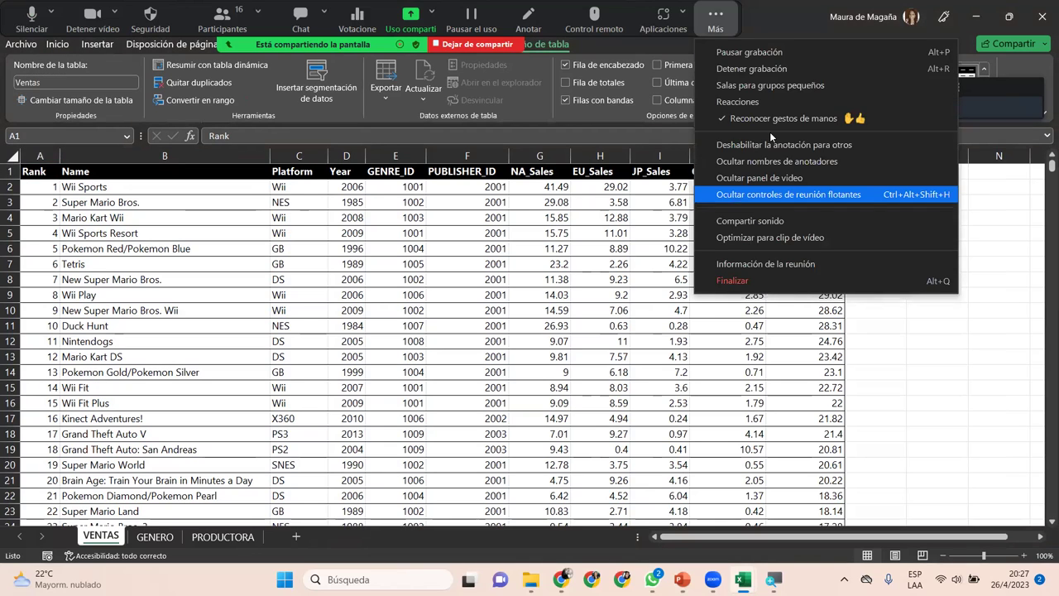
pyautogui.press('Return')
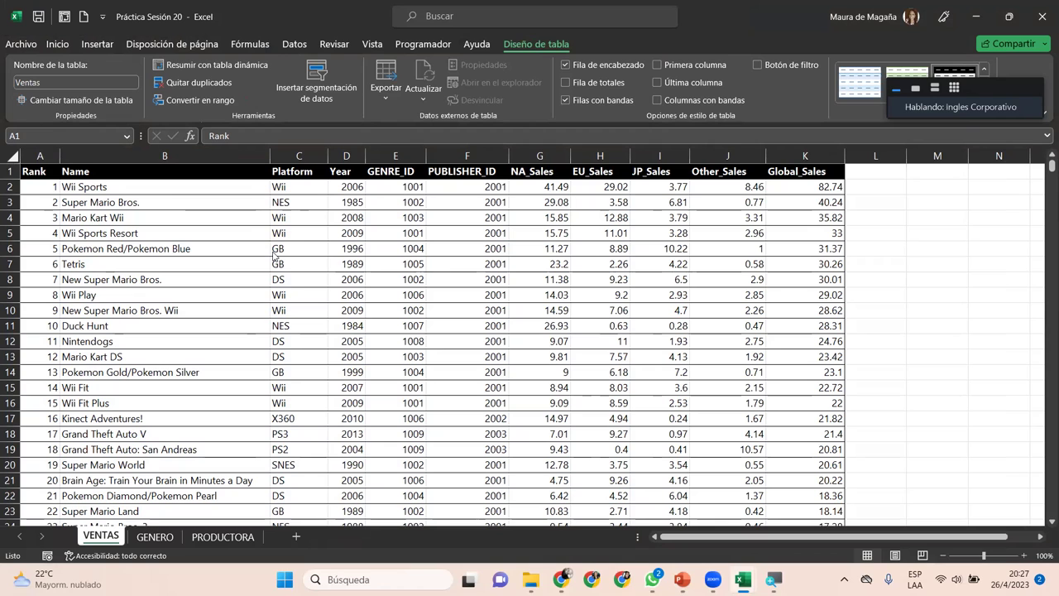
pyautogui.hotkey('ctrl', 'pagedown')
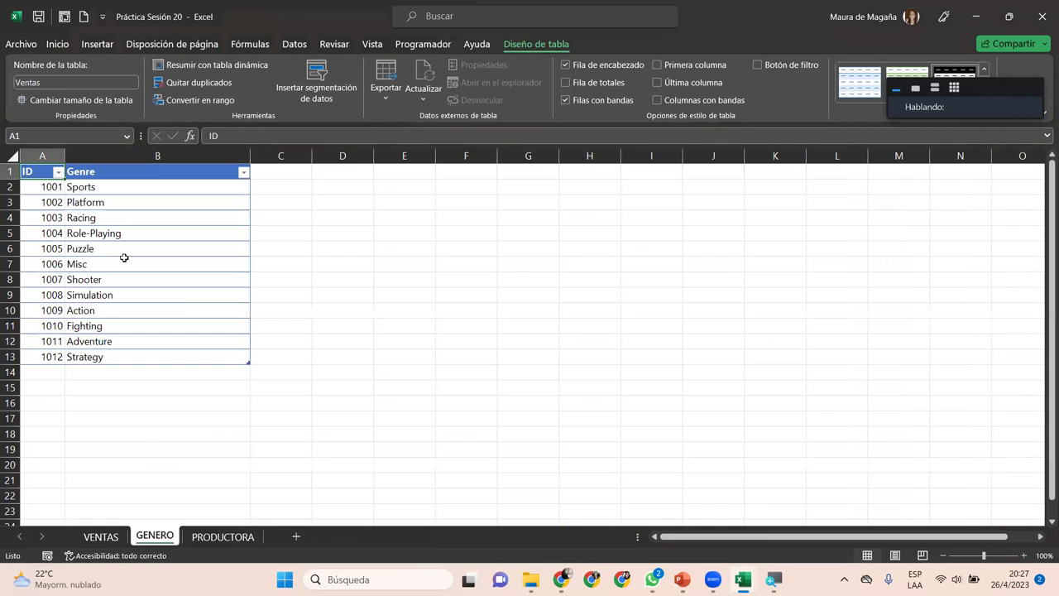
pyautogui.hotkey('ctrl', 'pageup')
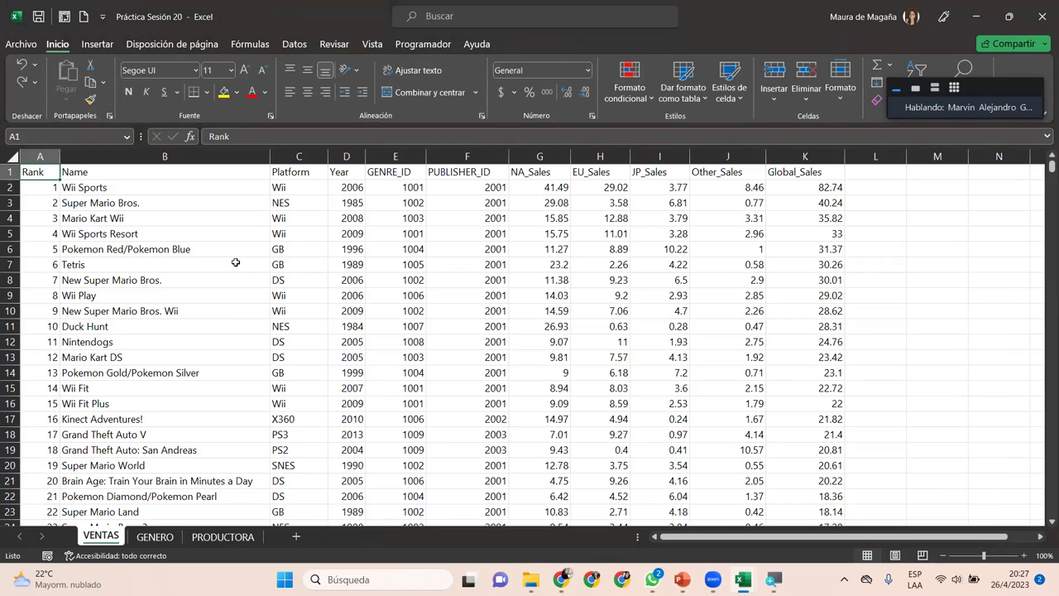
# Format the VENTAS sales data as a black-header Estilo de tabla claro 8 table without filter buttons.
pyautogui.click(679, 89)
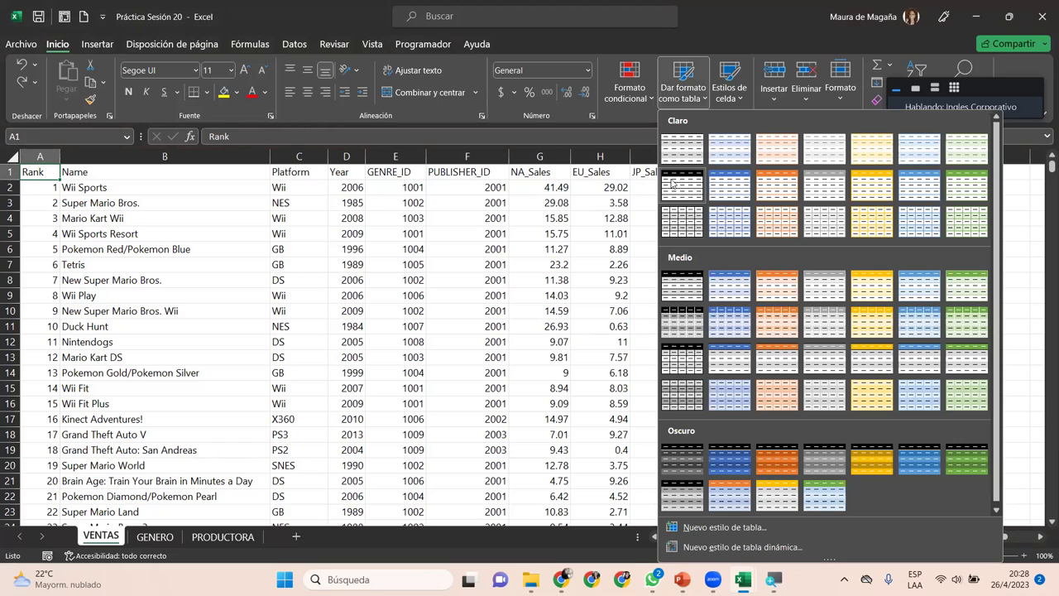
pyautogui.click(674, 188)
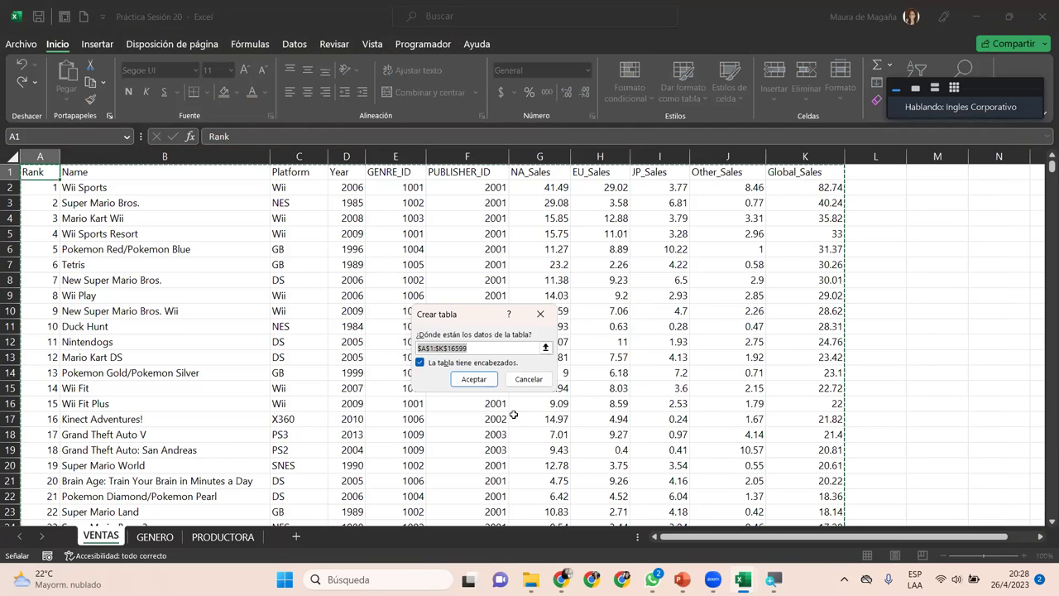
pyautogui.click(477, 381)
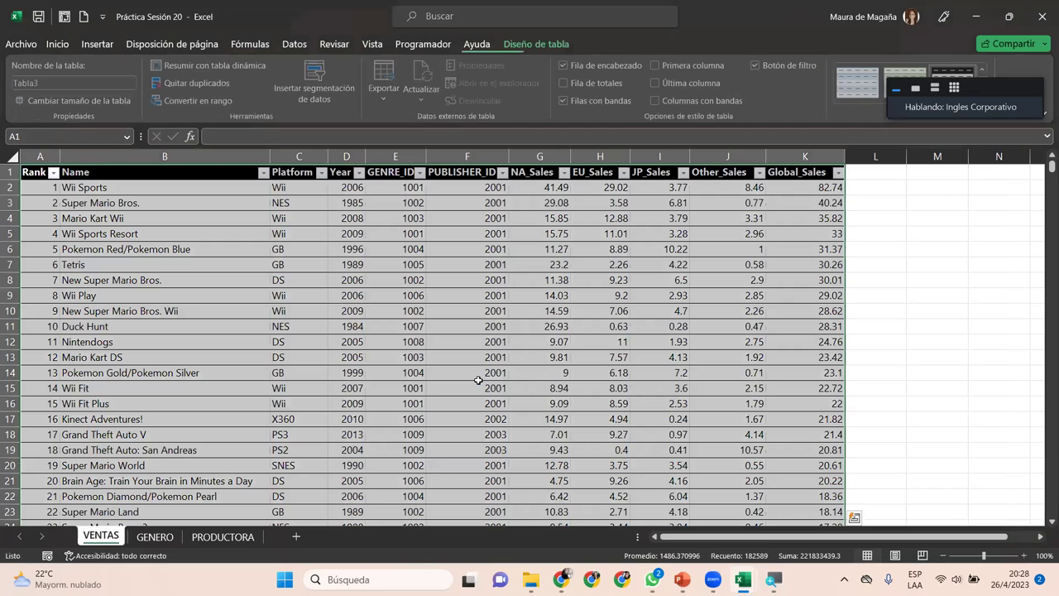
pyautogui.click(758, 66)
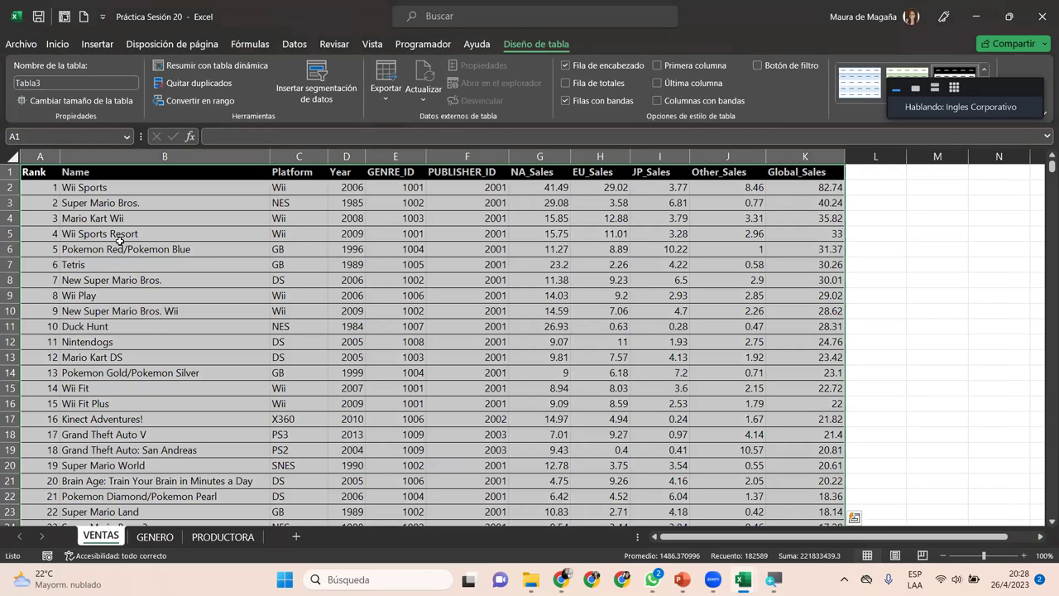
# Rename the sales table from Tabla3 to VENTAS.
pyautogui.click(89, 78)
pyautogui.write('VENTAS')
pyautogui.press('Return')
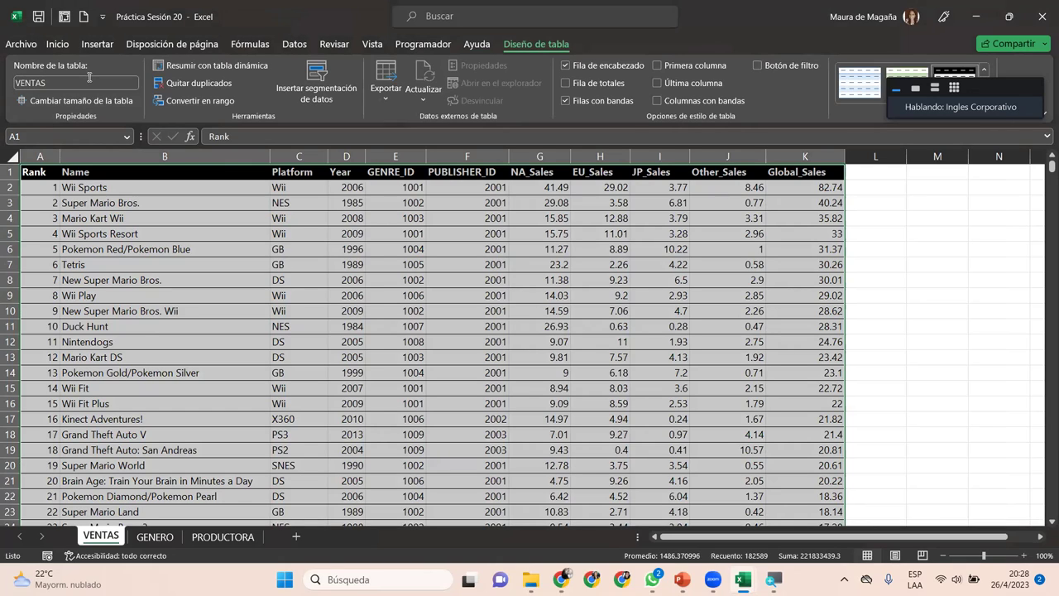
pyautogui.click(46, 172)
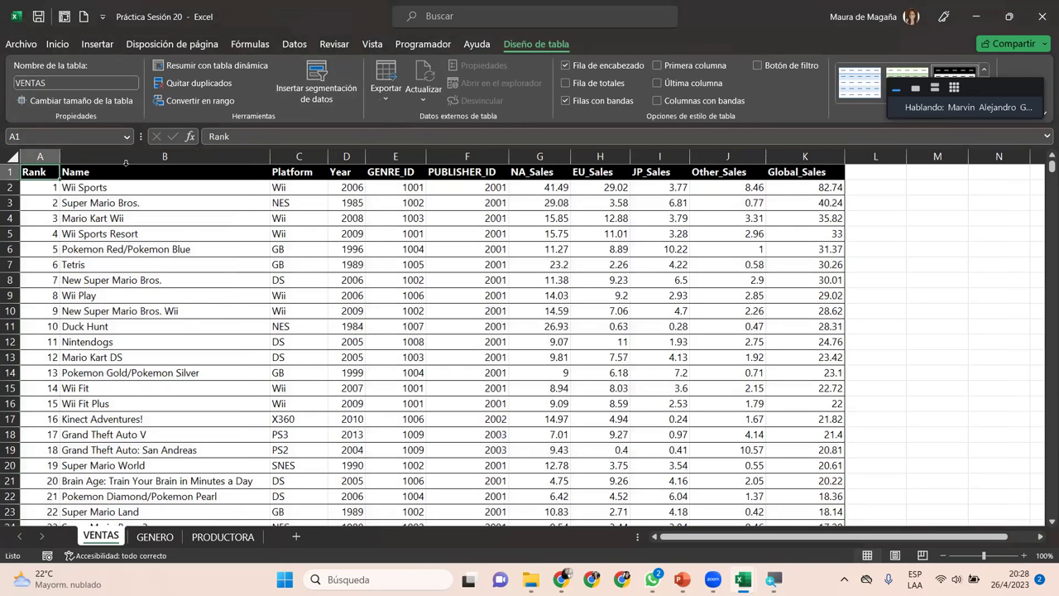
pyautogui.click(155, 537)
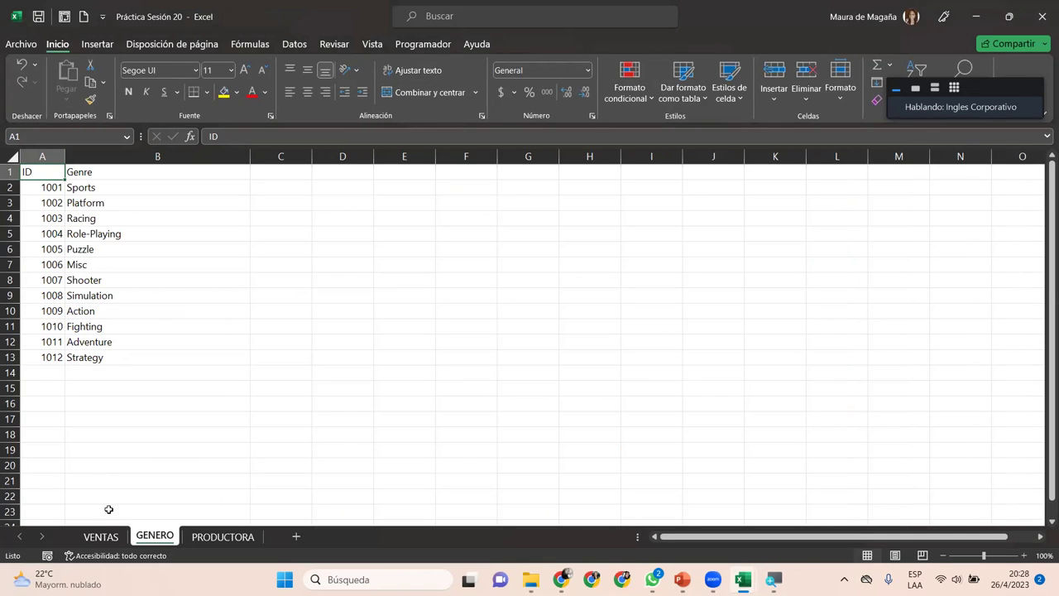
# Compare the VENTAS GENRE_ID values with the ID and Genre list on the GENERO sheet.
pyautogui.click(102, 536)
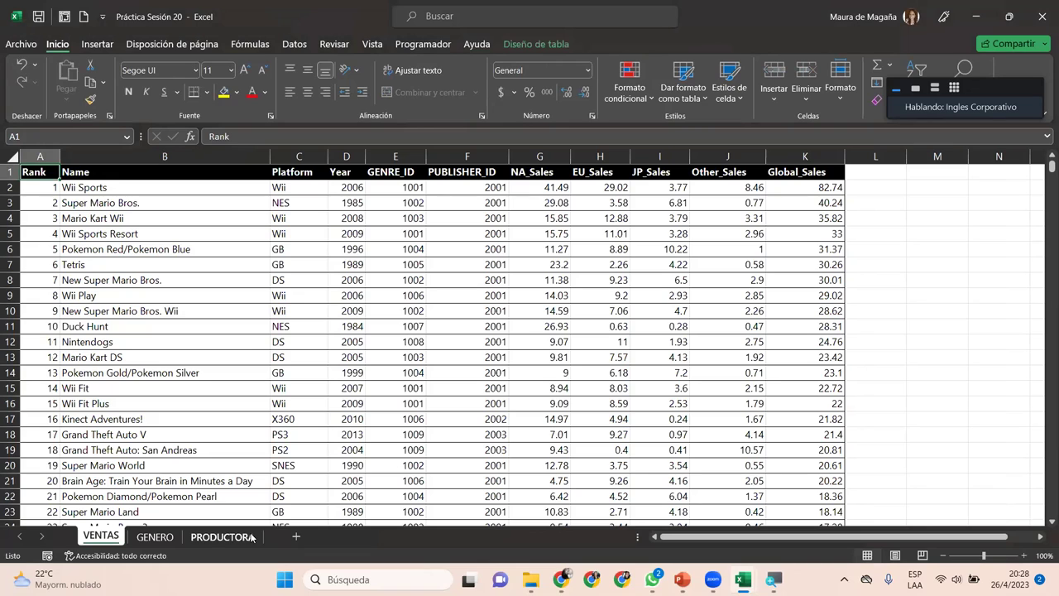
pyautogui.click(413, 203)
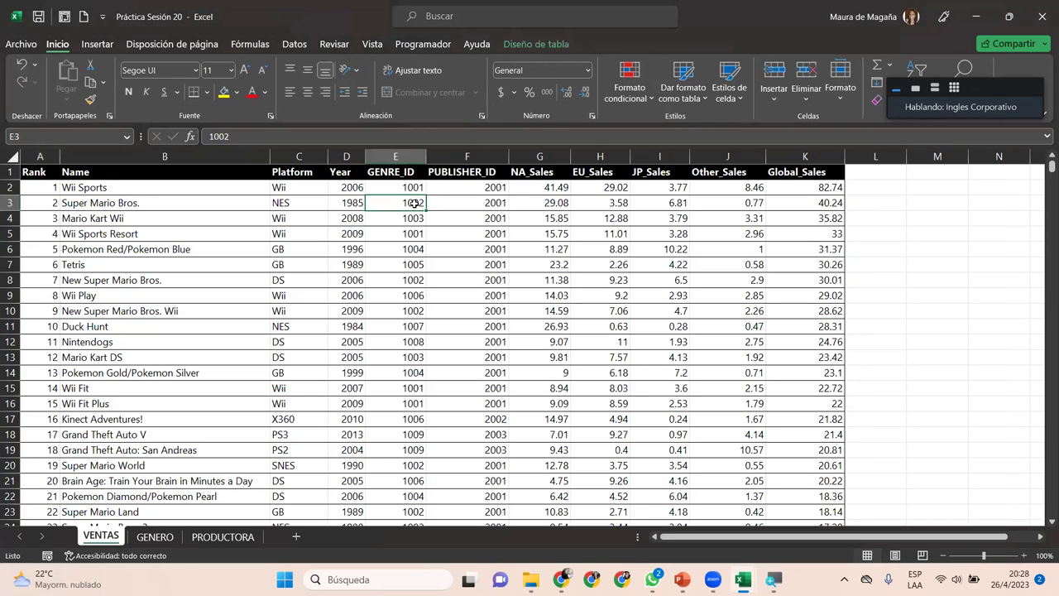
pyautogui.click(155, 537)
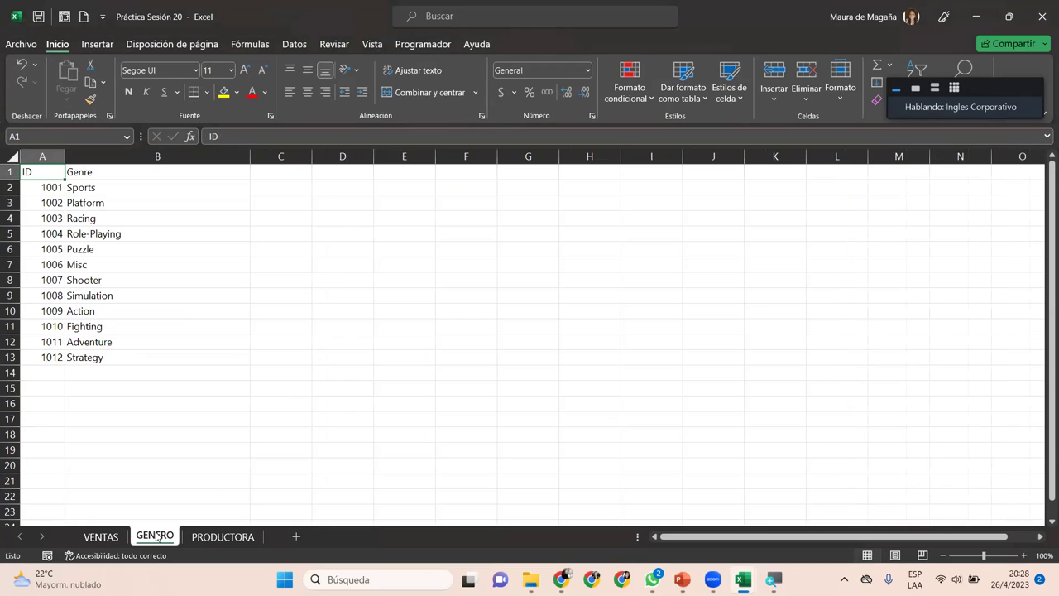
pyautogui.click(97, 201)
pyautogui.moveTo(30, 172); pyautogui.dragTo(184, 356)
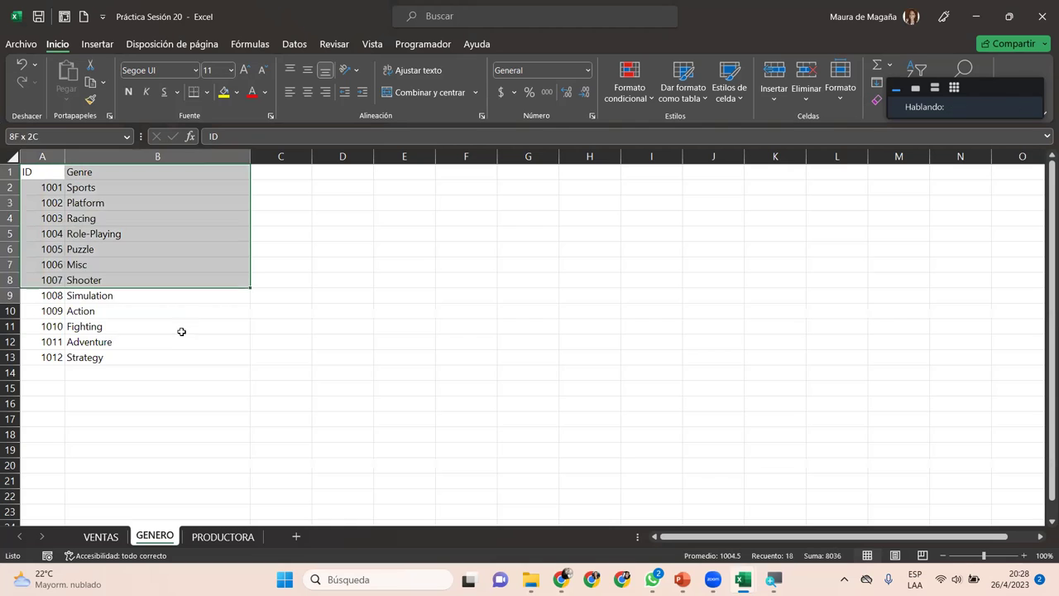
pyautogui.click(58, 175)
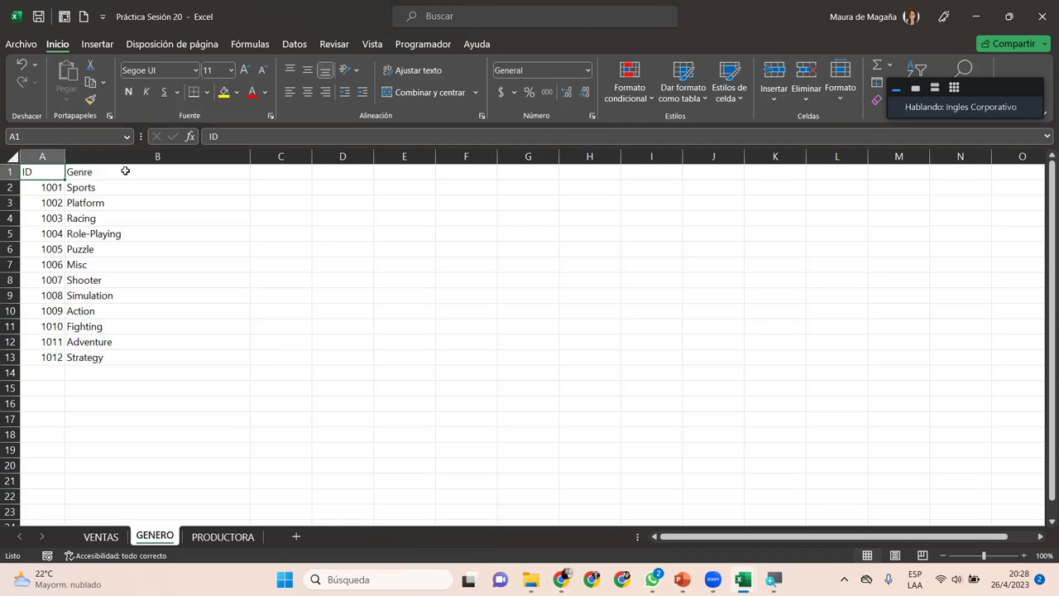
# Format GENERO's A1:B13 as a black-header light table without filter buttons, named GENERO.
pyautogui.click(698, 75)
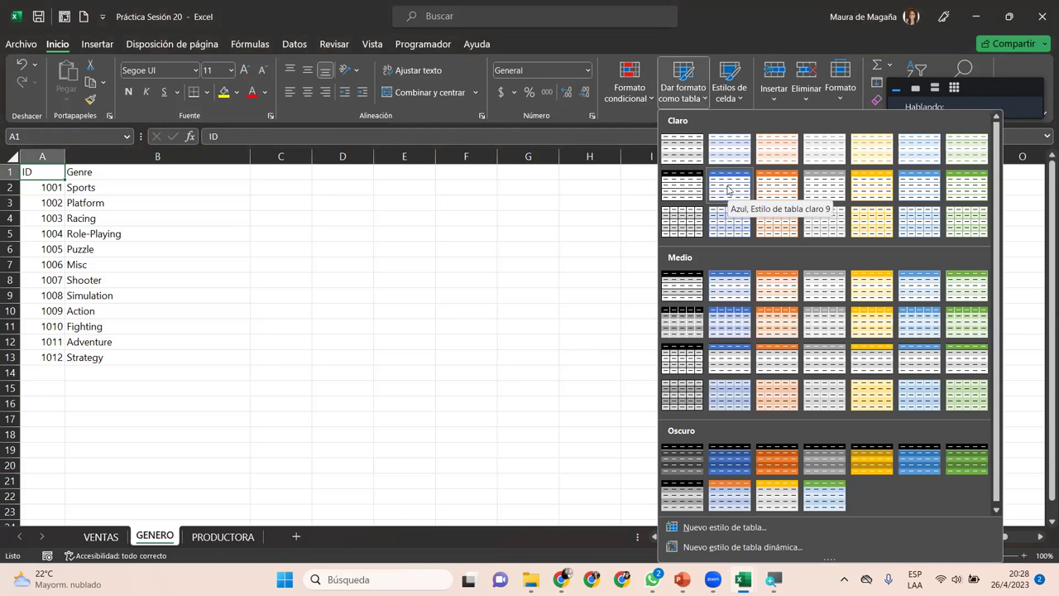
pyautogui.click(729, 190)
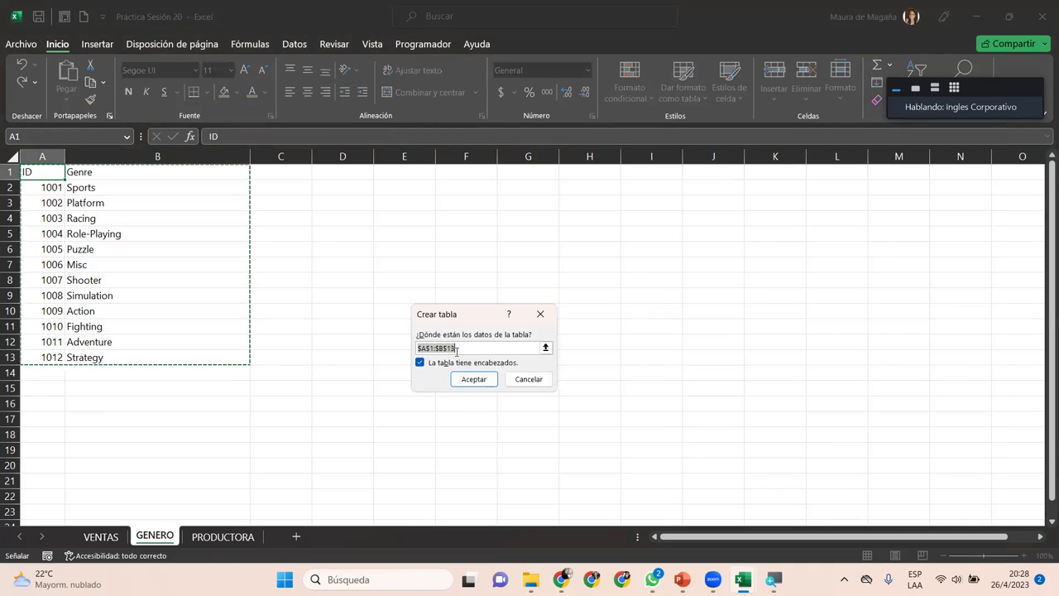
pyautogui.click(471, 378)
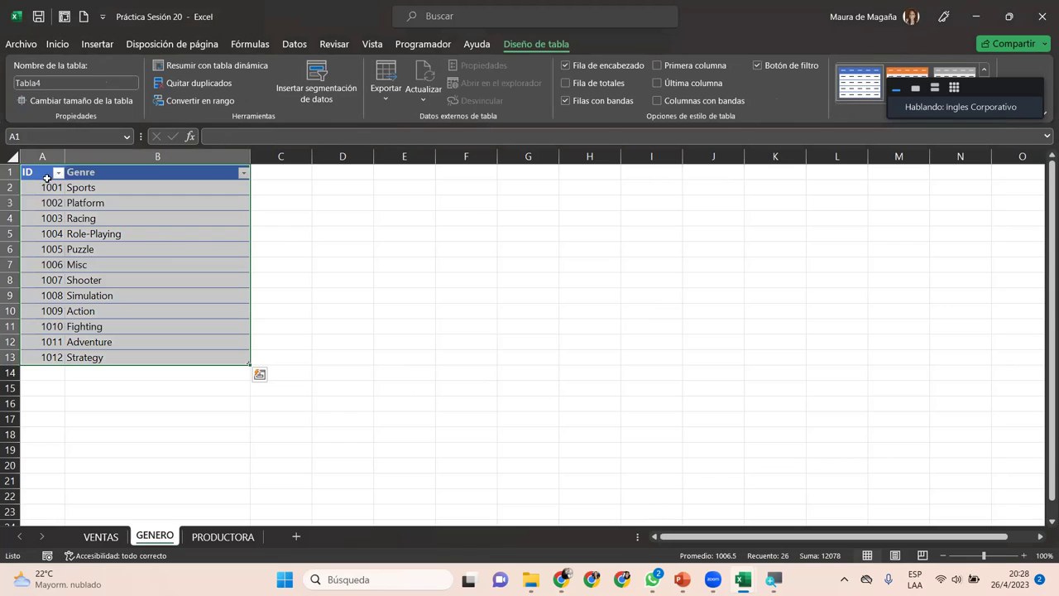
pyautogui.click(757, 65)
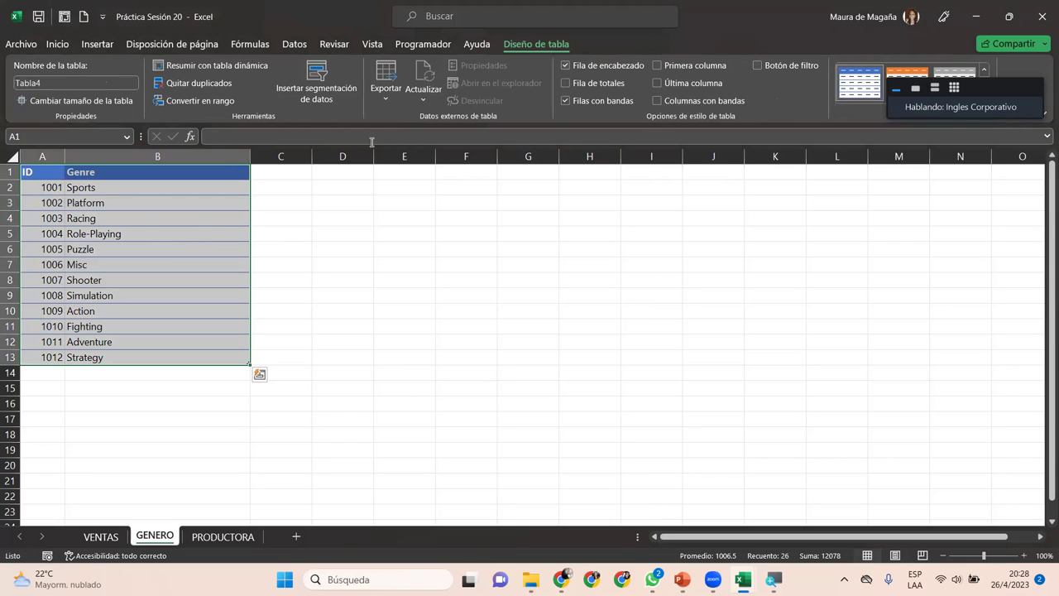
pyautogui.click(105, 84)
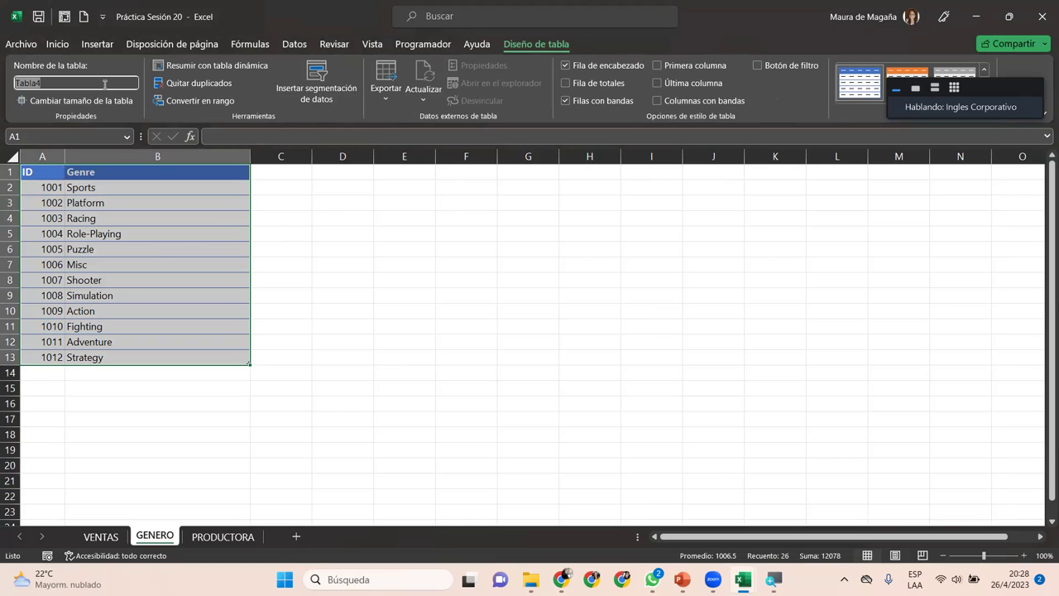
pyautogui.write('GENERO')
pyautogui.press('Return')
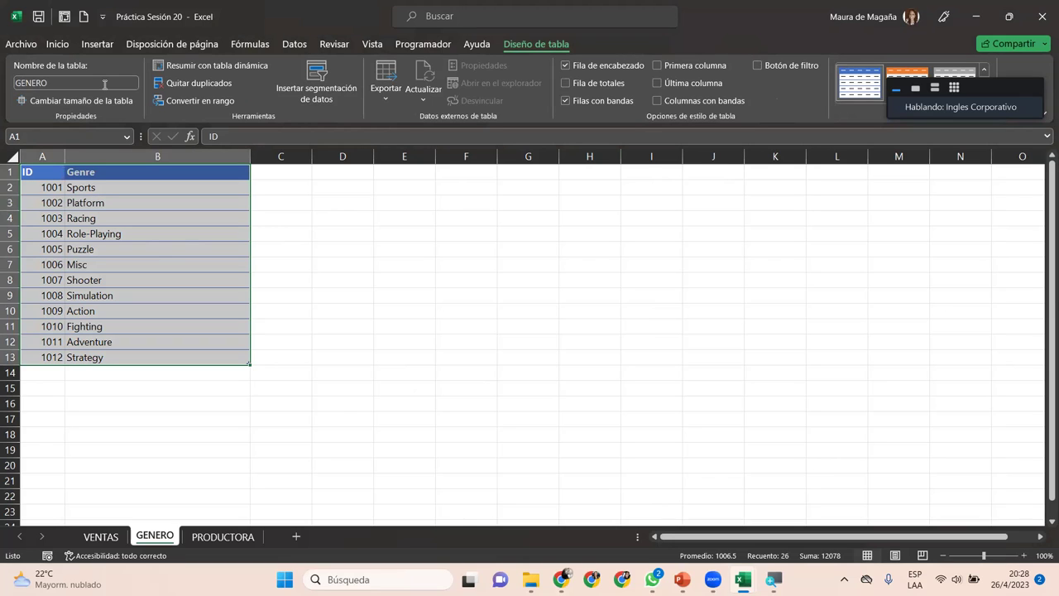
pyautogui.click(36, 173)
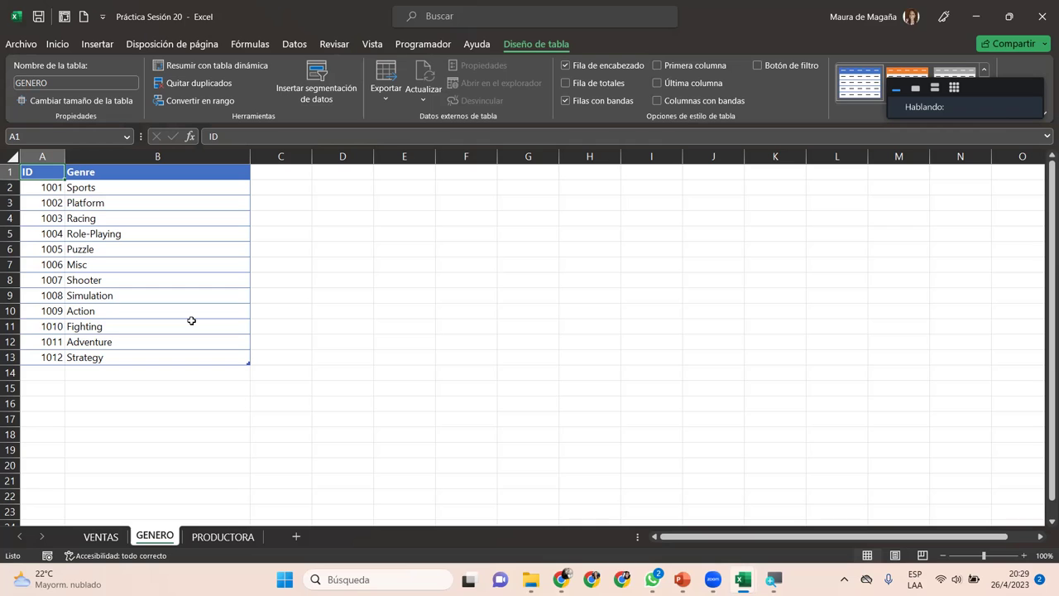
# Format the PRODUCTORA publisher list A1:B580 as a table.
pyautogui.click(220, 543)
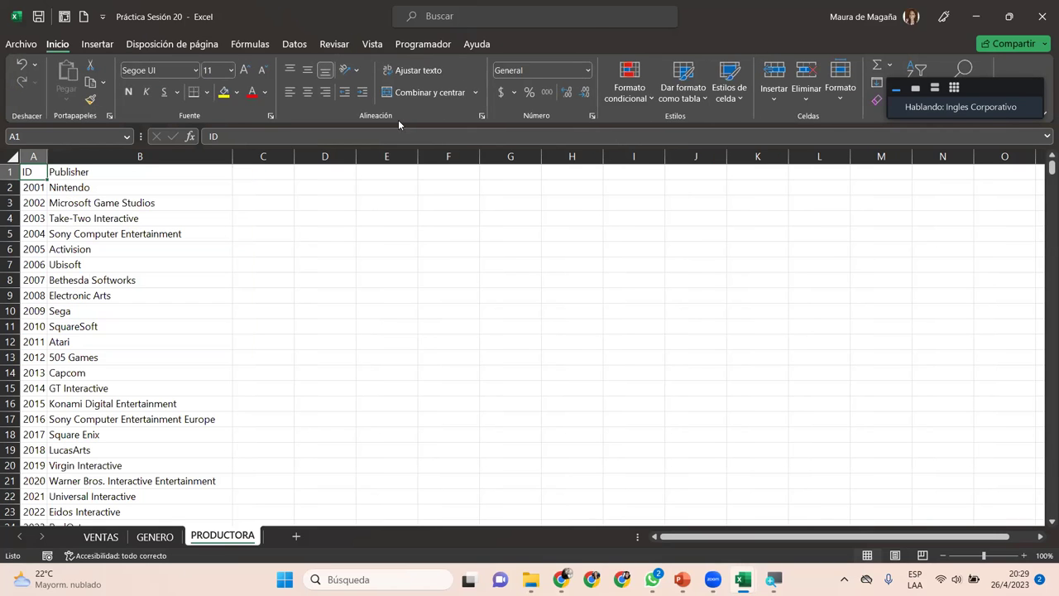
pyautogui.click(682, 90)
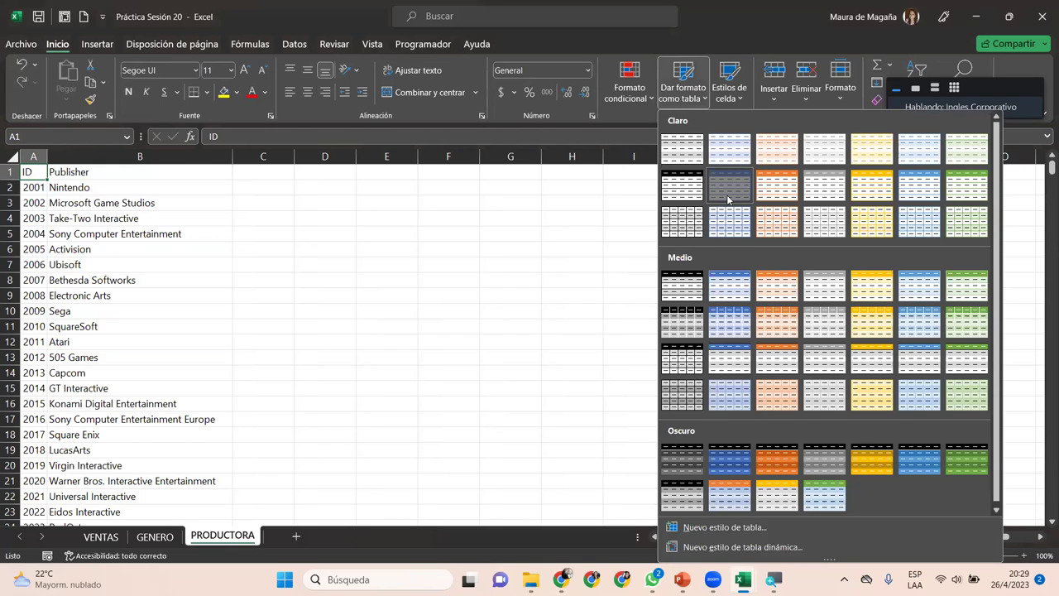
pyautogui.click(728, 199)
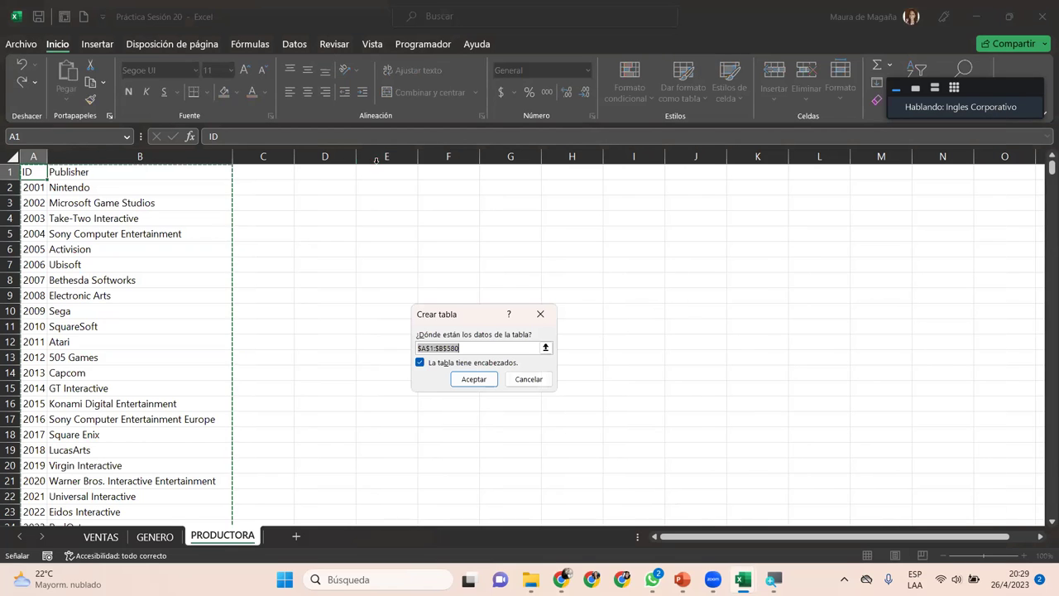
pyautogui.click(477, 379)
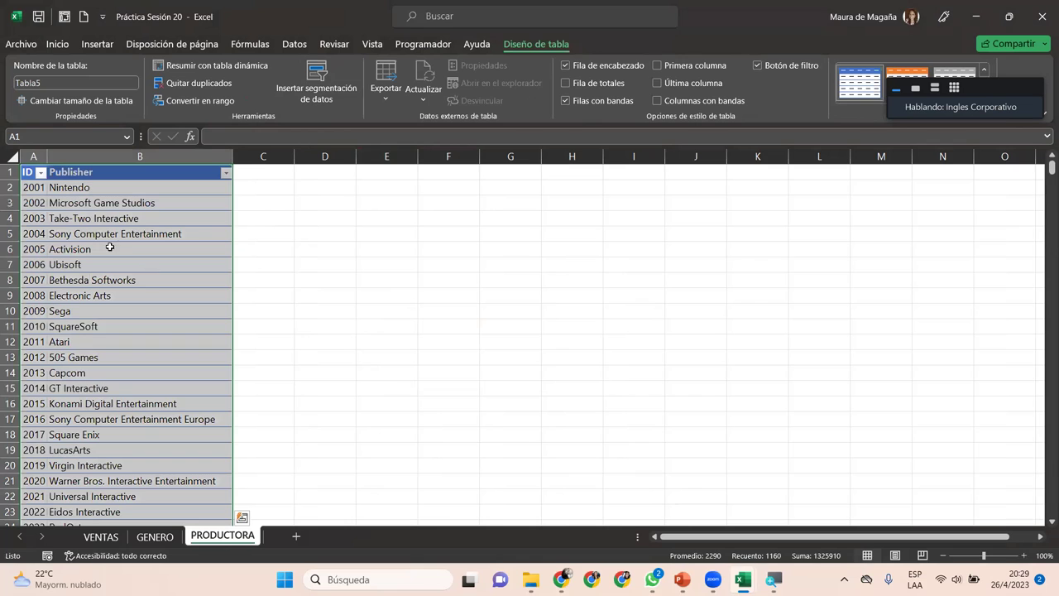
pyautogui.click(93, 234)
# Check the VENTAS PUBLISHER_ID column, then remove the publisher table's filter buttons.
pyautogui.click(157, 536)
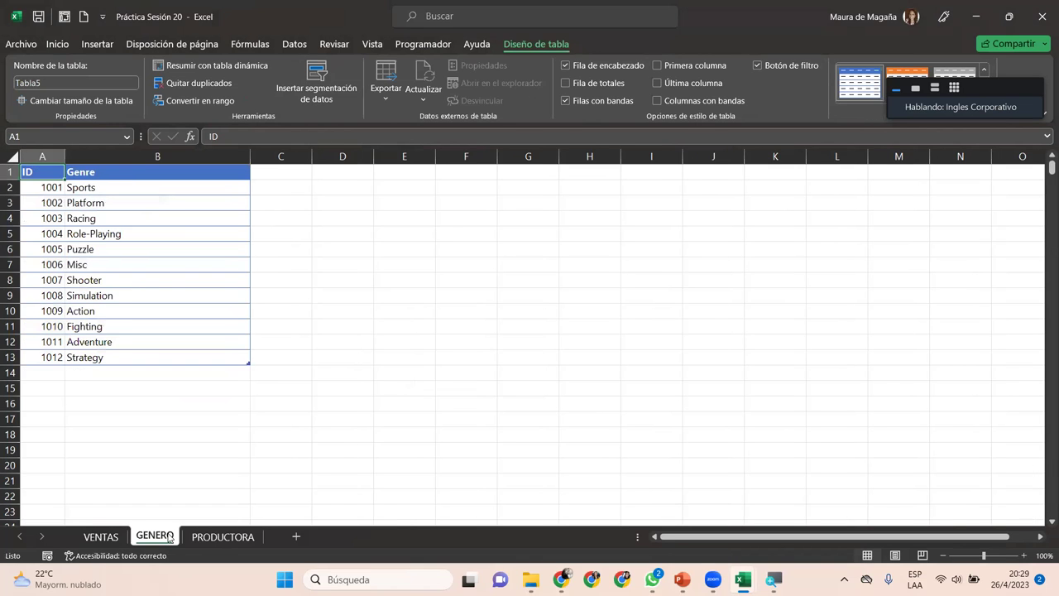
pyautogui.click(93, 537)
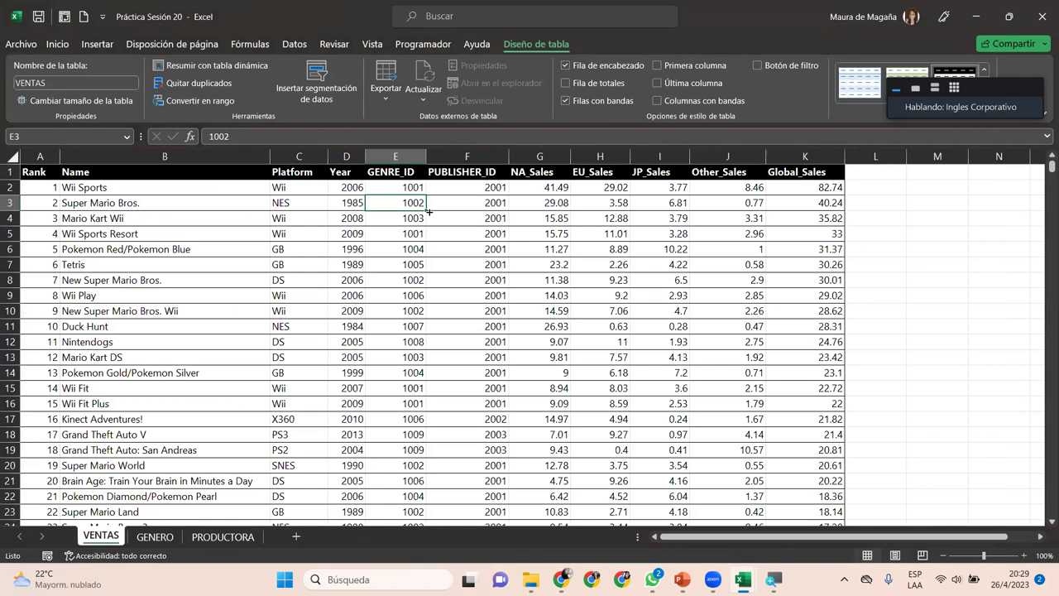
pyautogui.click(469, 204)
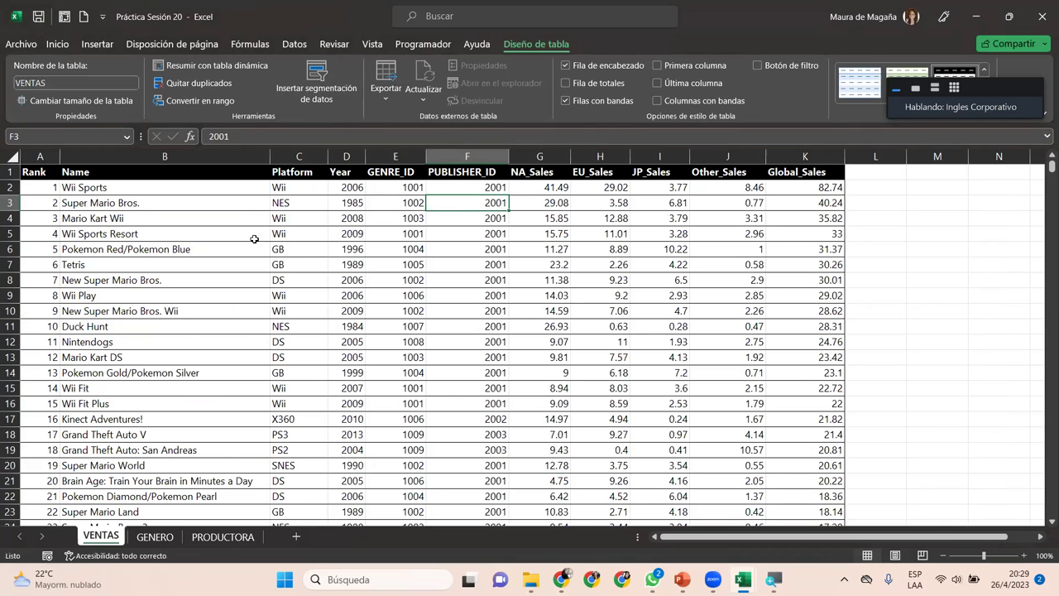
pyautogui.click(222, 538)
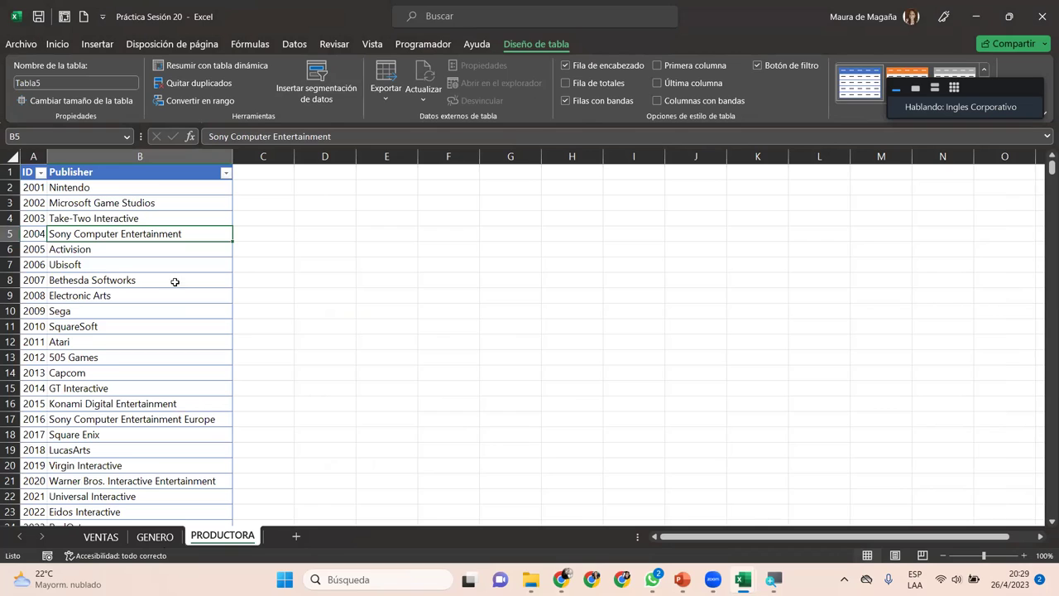
pyautogui.click(98, 189)
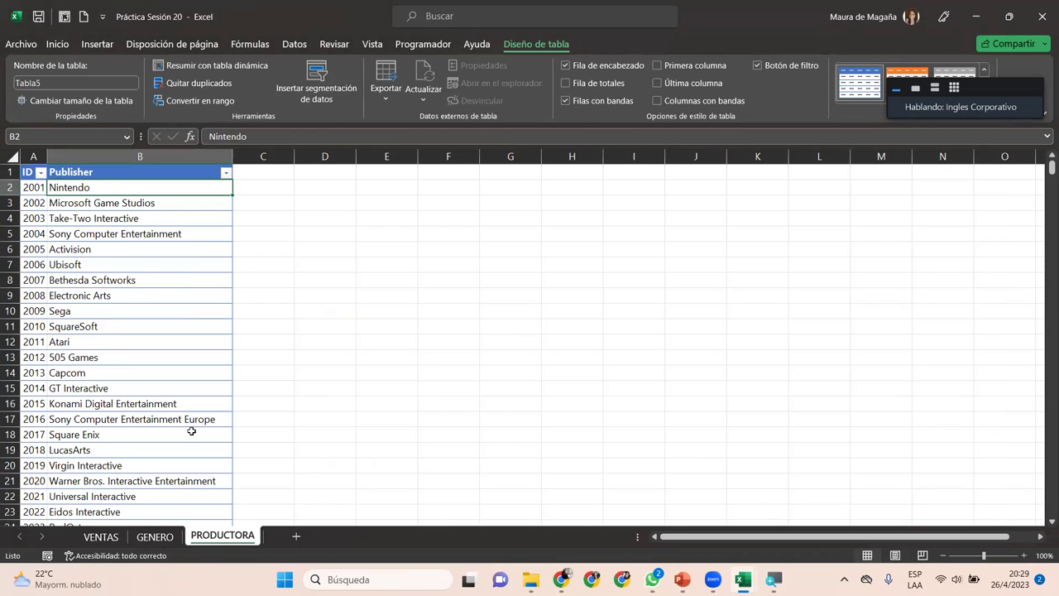
pyautogui.click(761, 65)
pyautogui.click(112, 542)
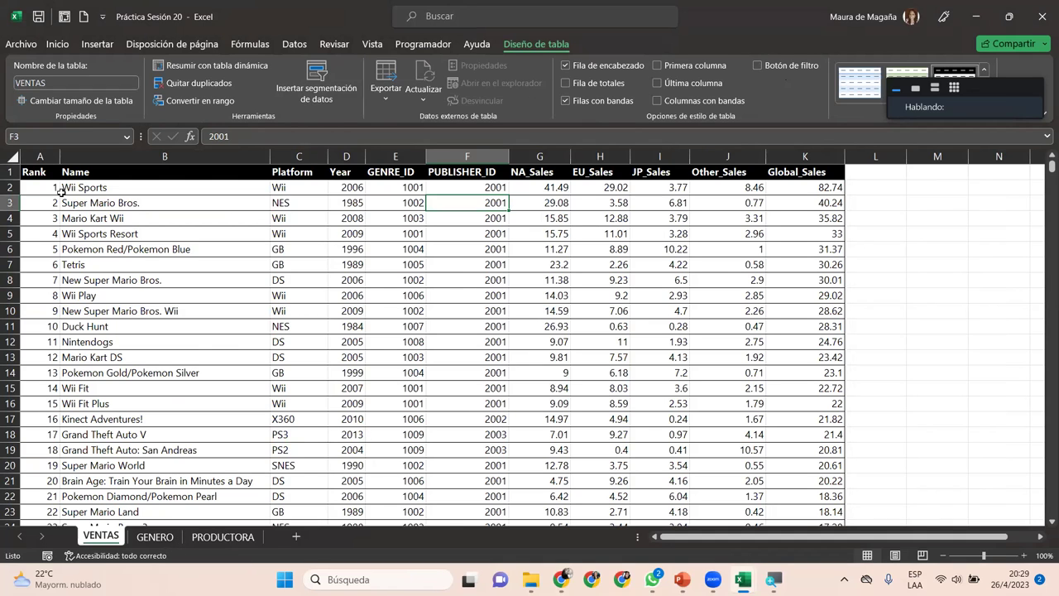
# Rename the publisher table on the PRODUCTORA sheet from Tabla5 to PRODUCTORA.
pyautogui.click(157, 537)
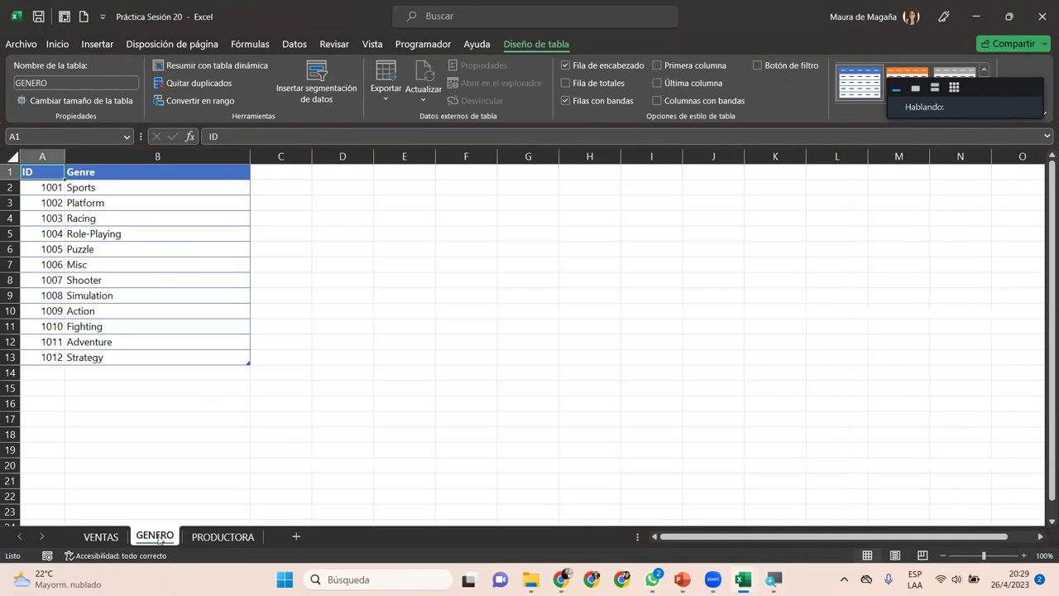
pyautogui.click(247, 542)
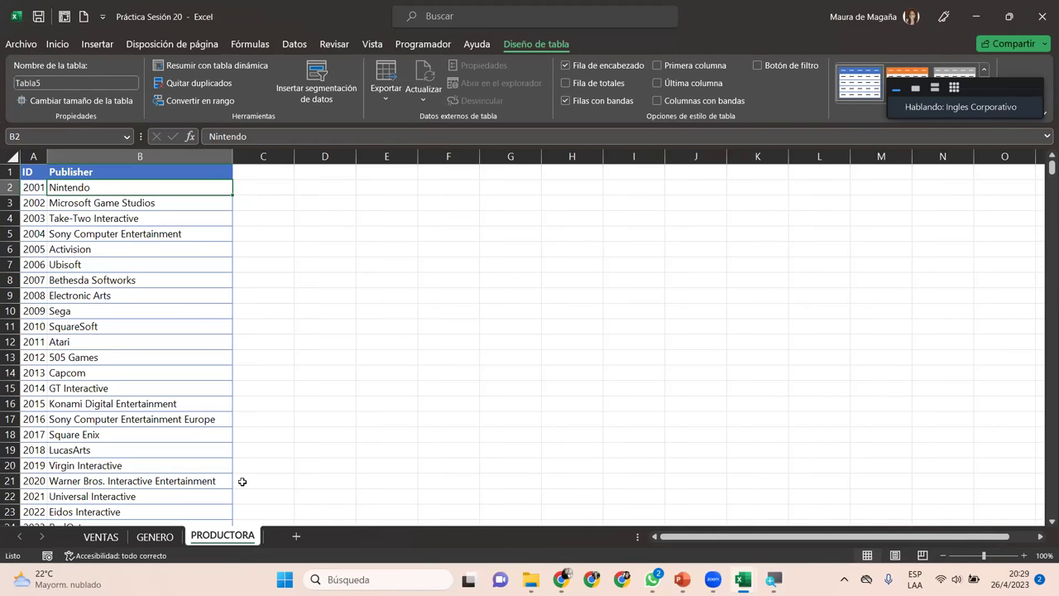
pyautogui.click(86, 80)
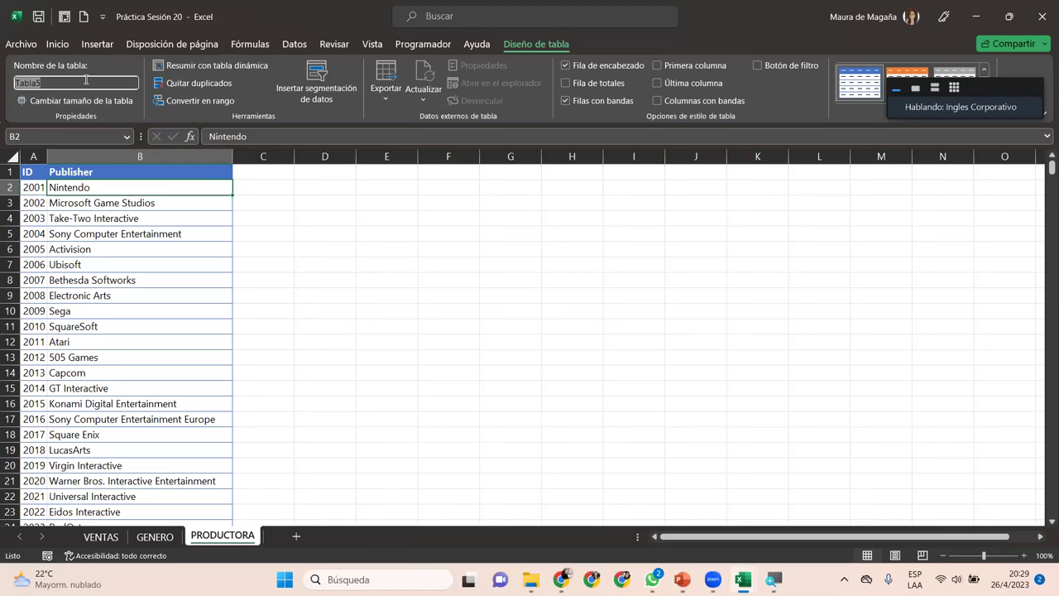
pyautogui.write('PRODUC')
pyautogui.write('TORA')
pyautogui.press('Return')
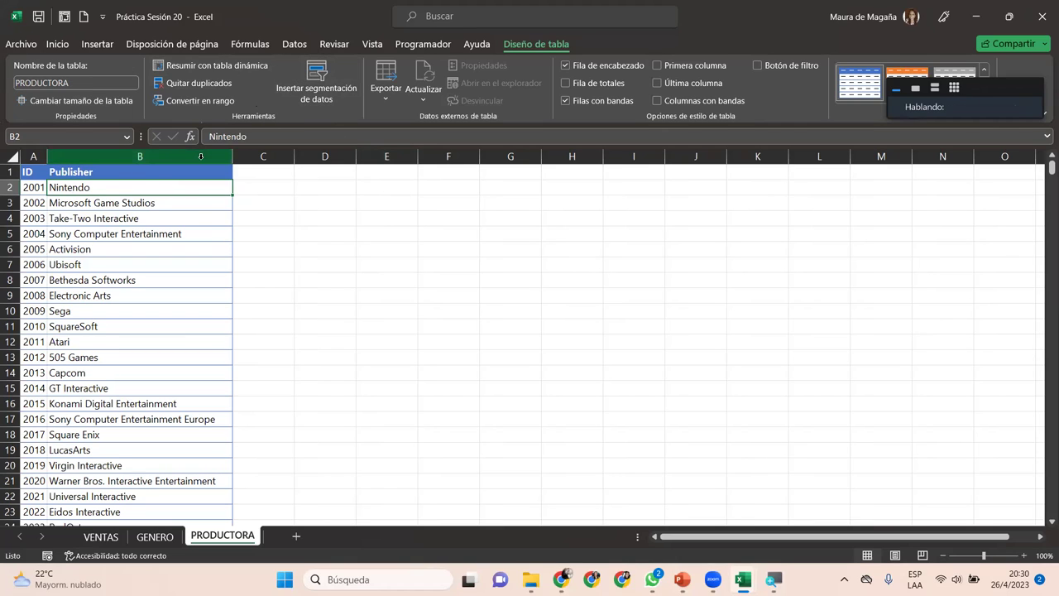
# Open Datos > Relaciones from the VENTAS table and close the still-empty Administrar relaciones dialog.
pyautogui.click(295, 43)
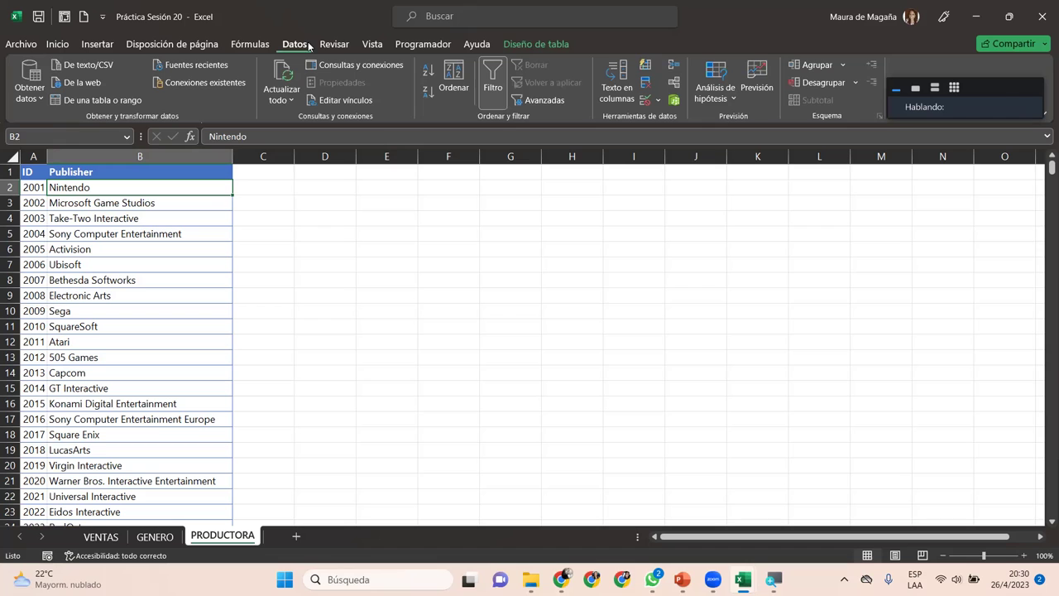
pyautogui.click(103, 537)
pyautogui.click(81, 210)
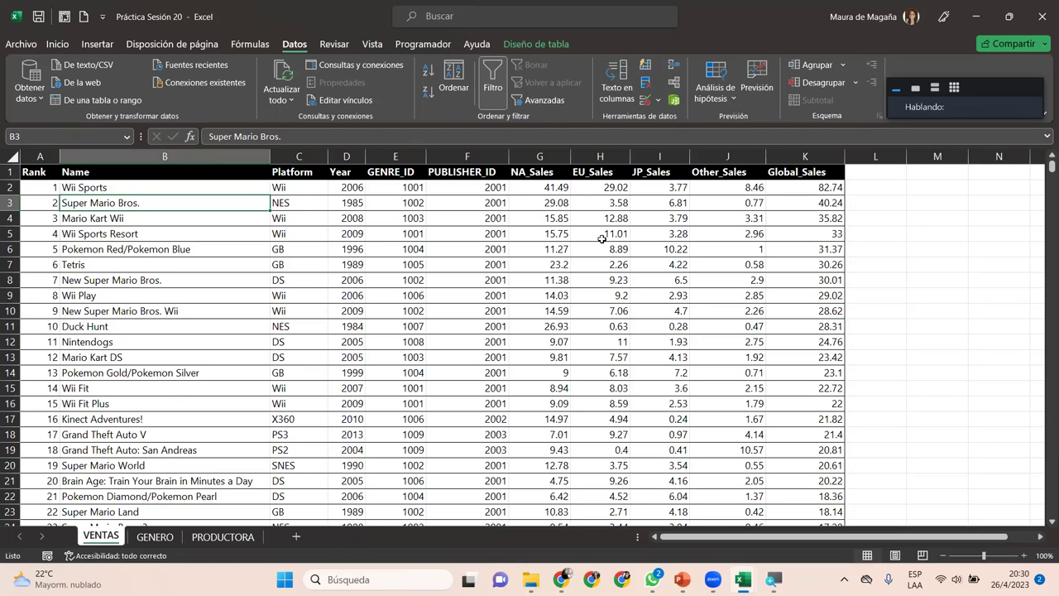
pyautogui.click(674, 84)
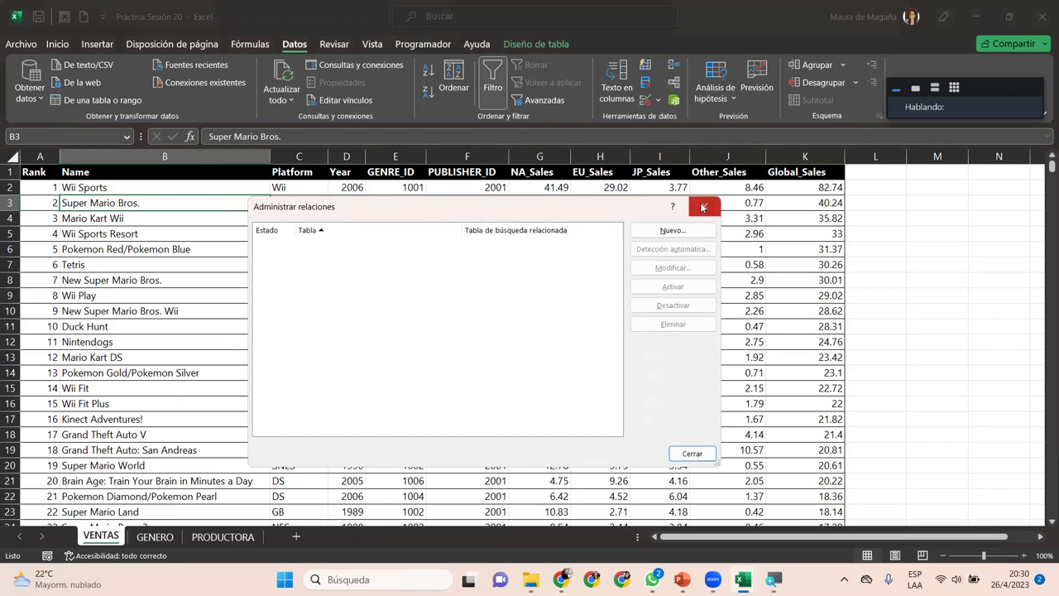
pyautogui.click(704, 206)
pyautogui.click(49, 187)
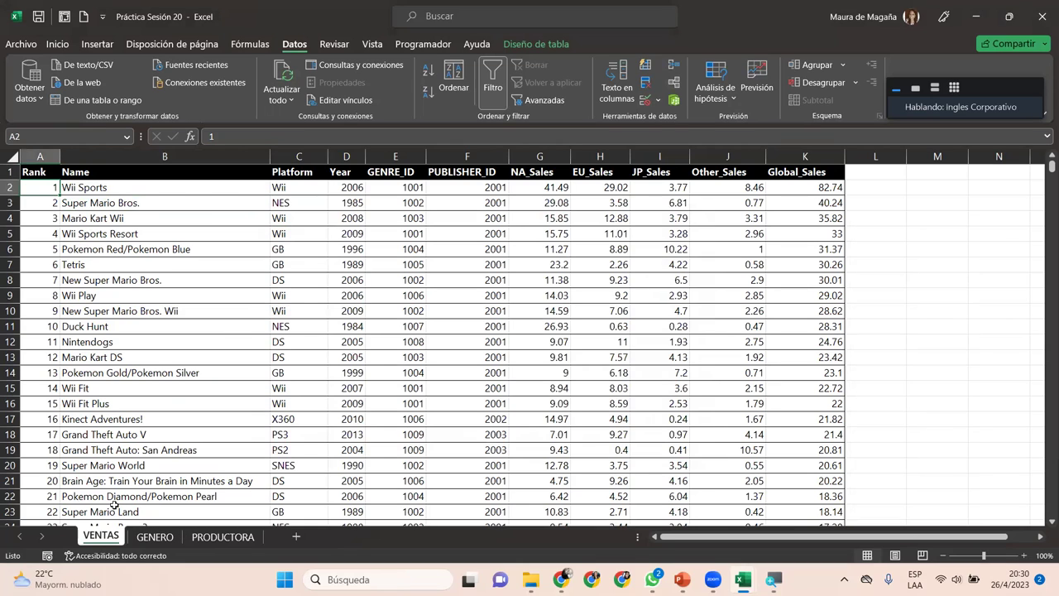
pyautogui.click(883, 309)
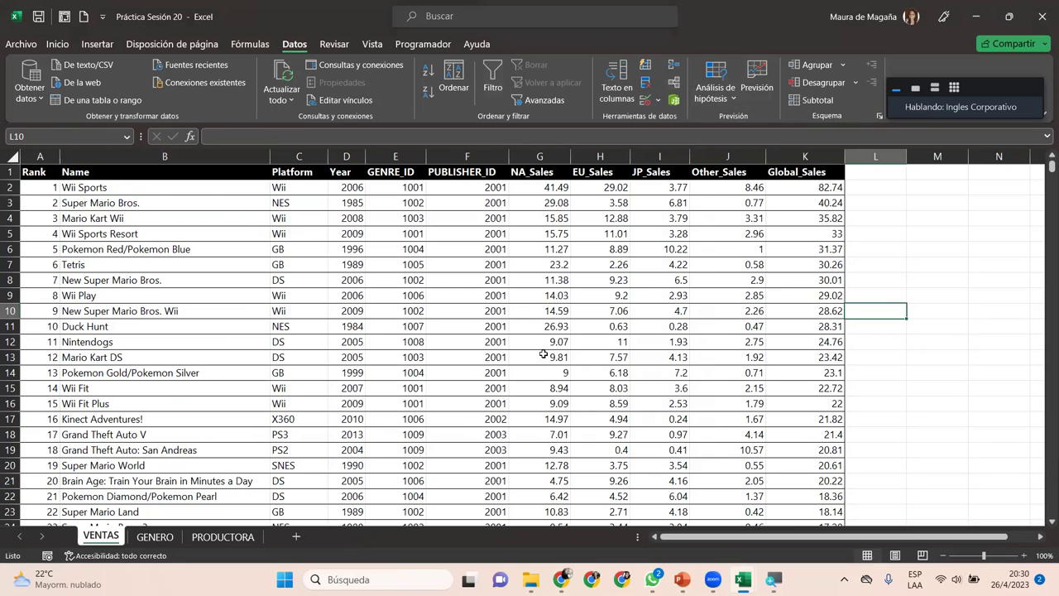
pyautogui.click(173, 208)
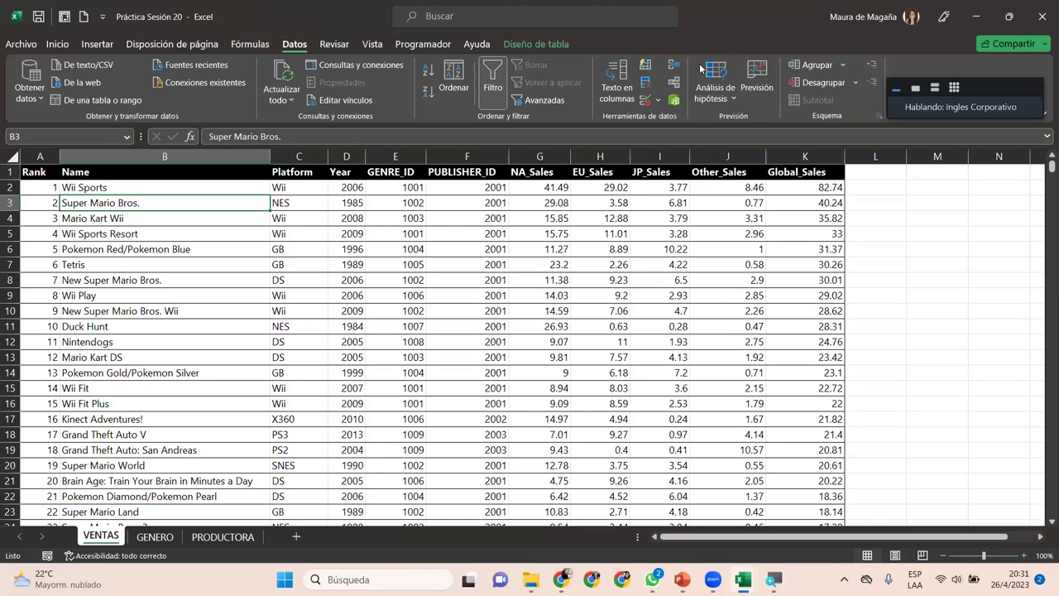
# Start a new relationship in Relaciones with VENTAS as the source table and list its columns.
pyautogui.click(674, 84)
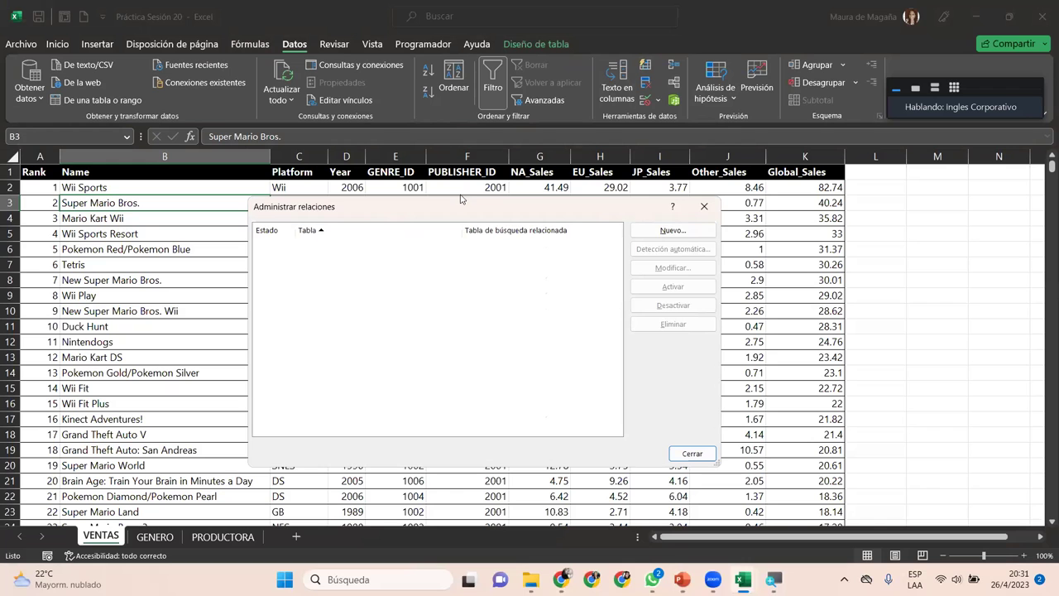
pyautogui.click(648, 231)
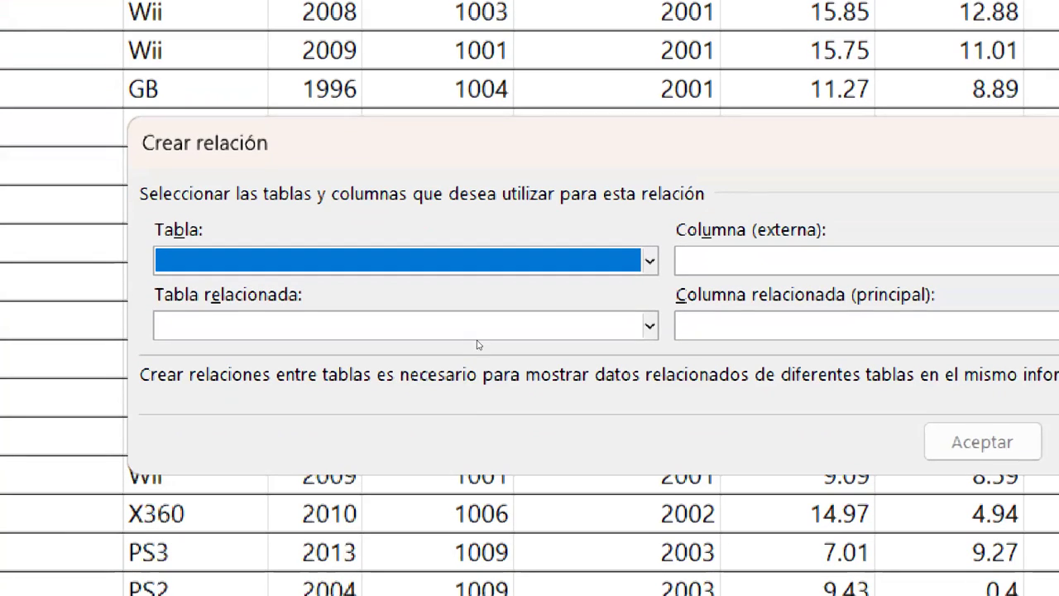
pyautogui.hotkey('alt', 'Down')
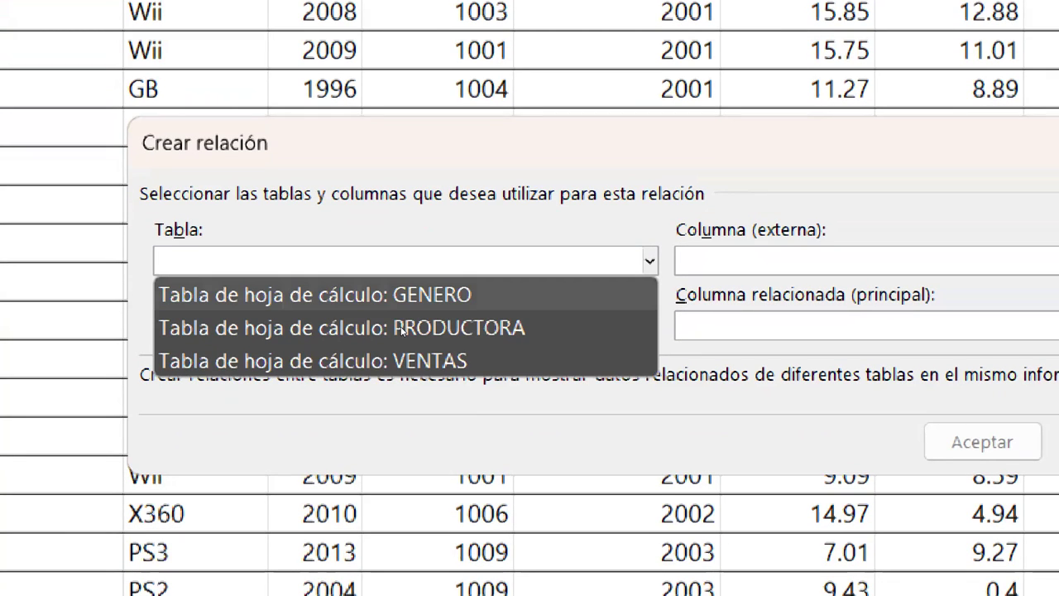
pyautogui.click(394, 361)
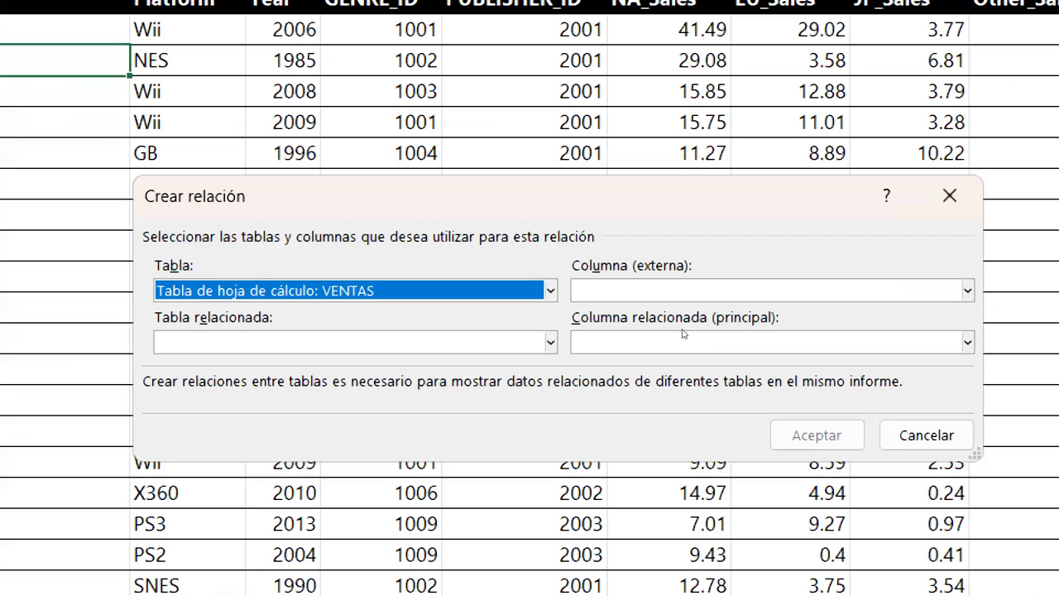
pyautogui.click(689, 291)
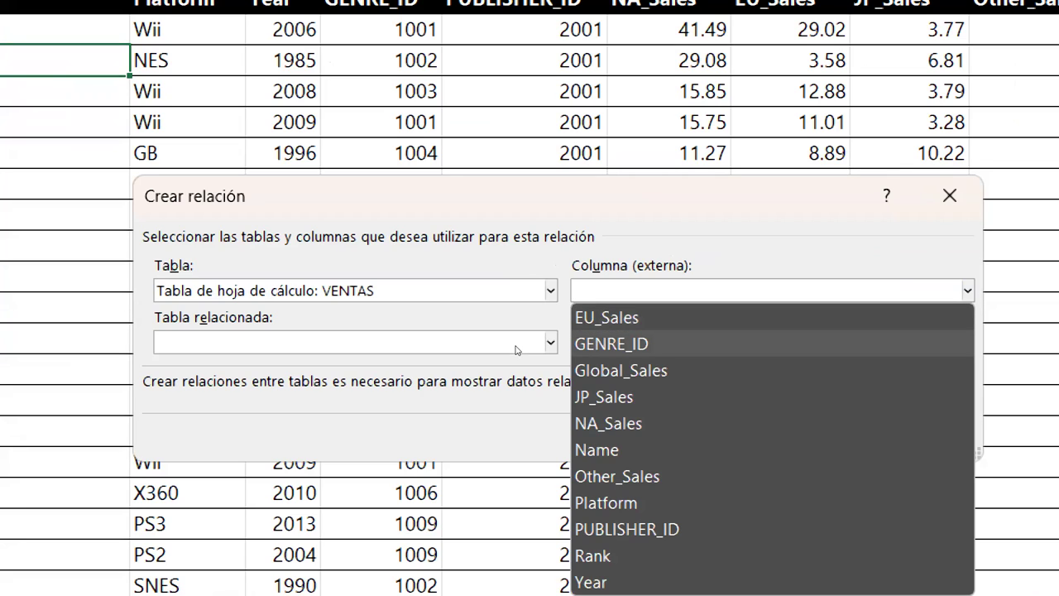
# Relate VENTAS column GENRE_ID to the GENERO table's ID column and confirm.
pyautogui.press('Return')
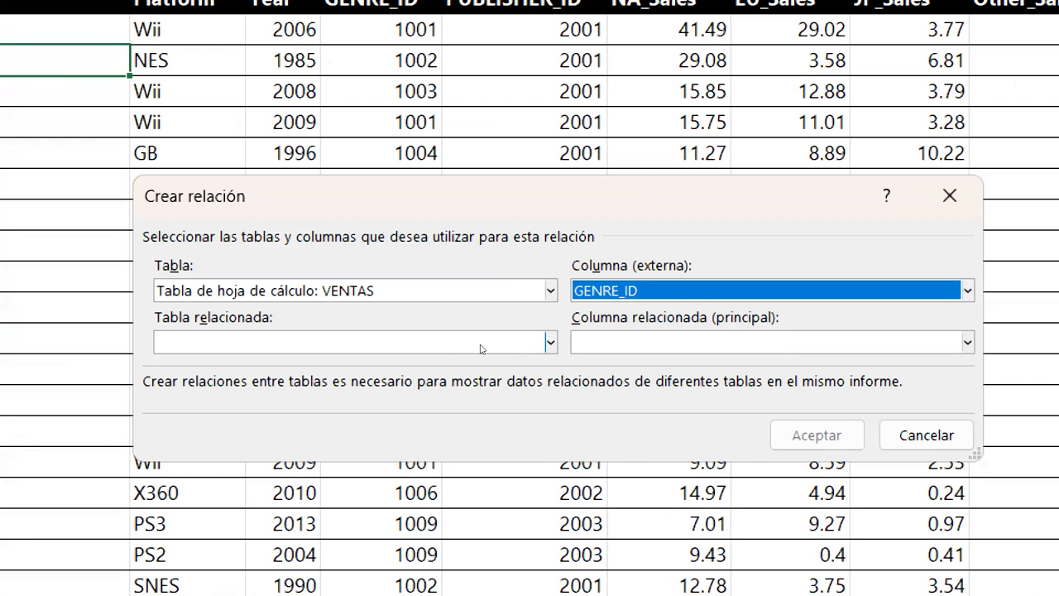
pyautogui.click(481, 349)
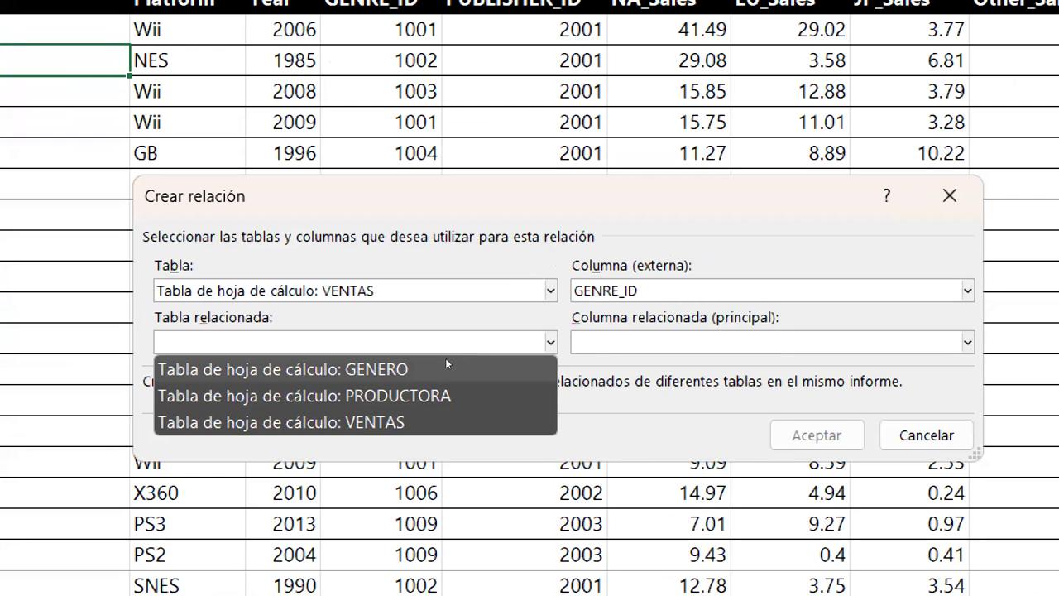
pyautogui.click(447, 366)
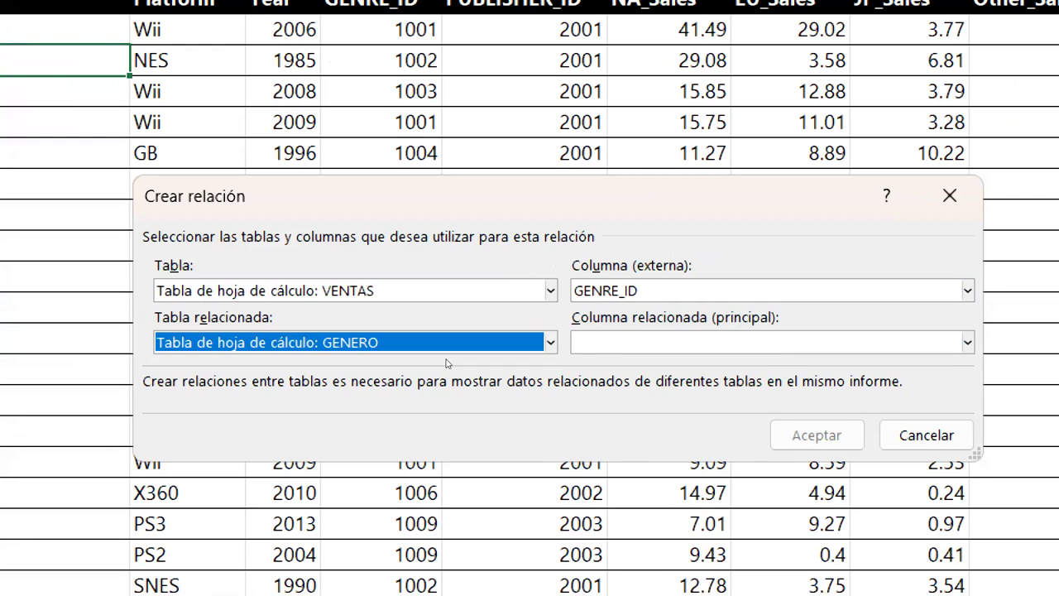
pyautogui.click(690, 349)
pyautogui.click(690, 348)
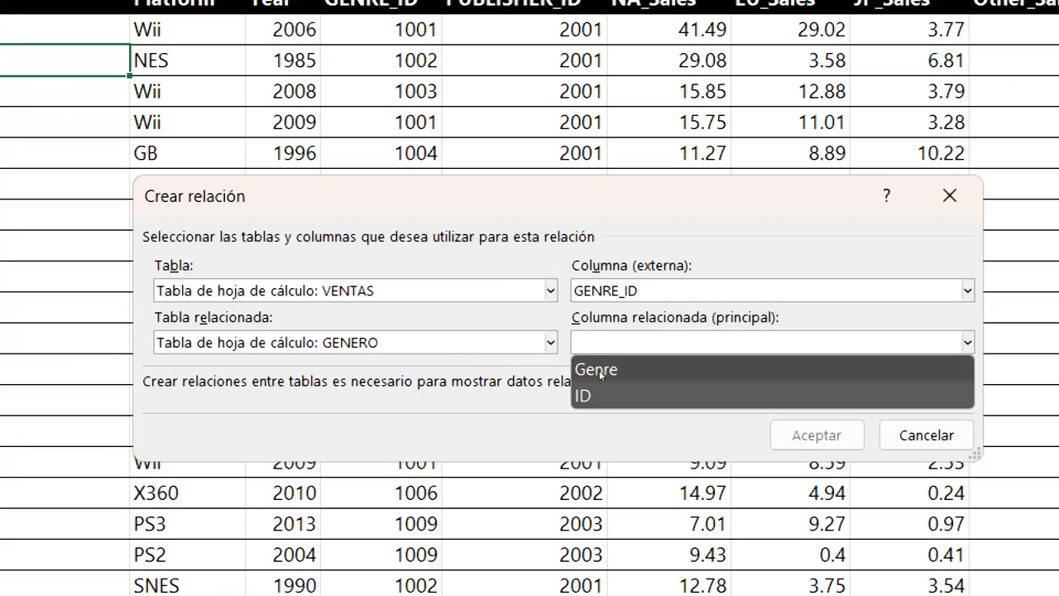
pyautogui.click(599, 394)
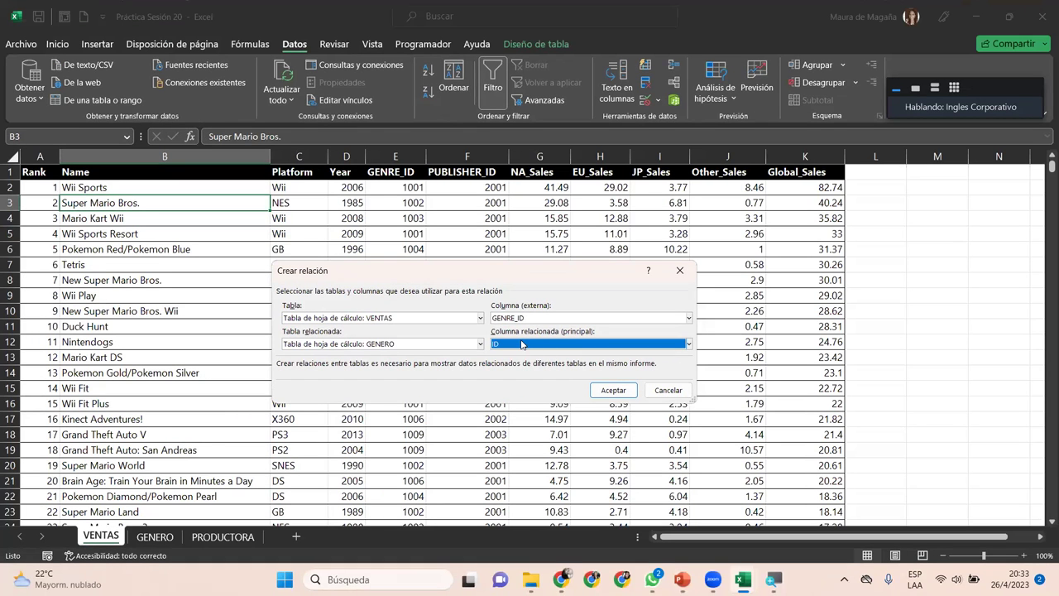
pyautogui.click(615, 391)
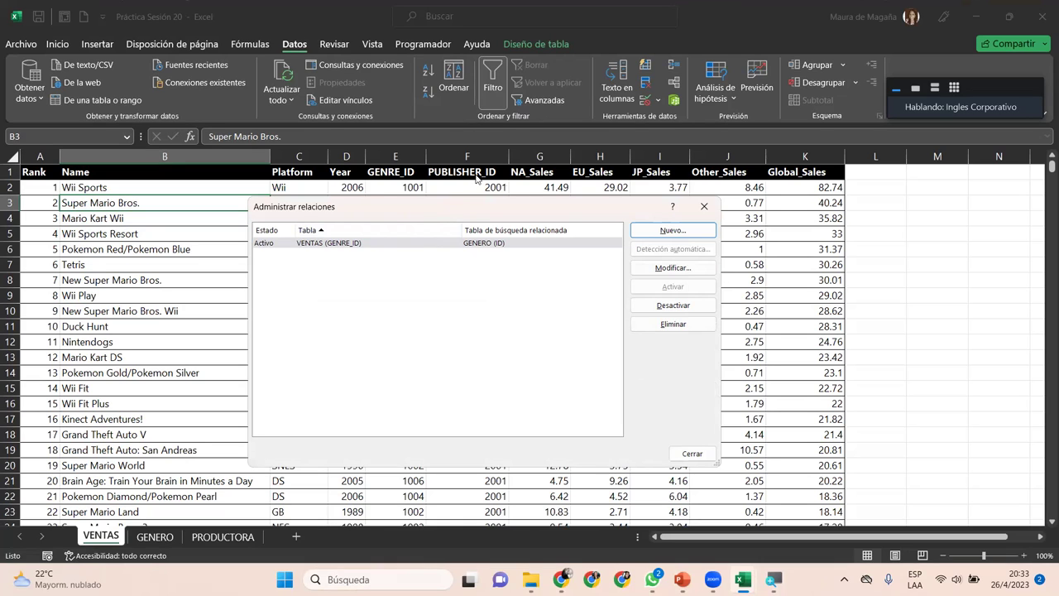
# Create a new relationship from VENTAS PUBLISHER_ID to the PRODUCTORA table's ID column.
pyautogui.click(643, 233)
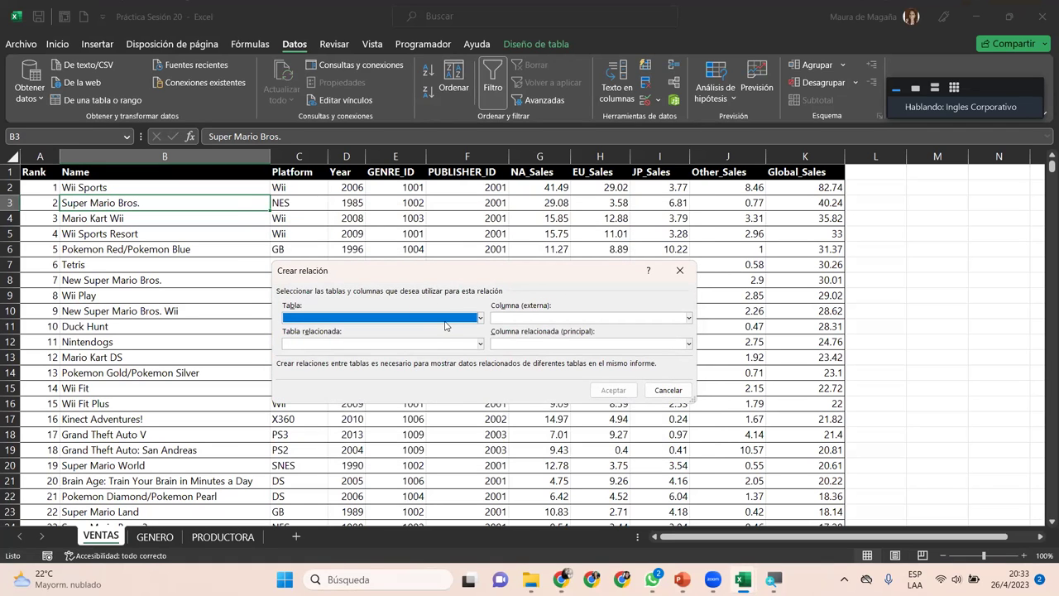
pyautogui.click(445, 318)
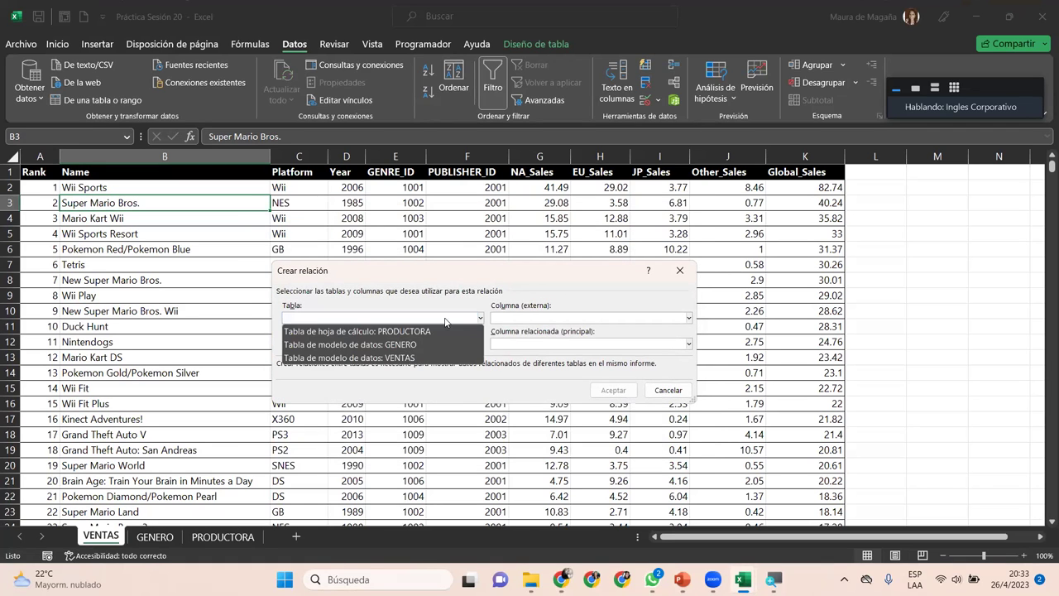
pyautogui.click(424, 359)
pyautogui.click(649, 319)
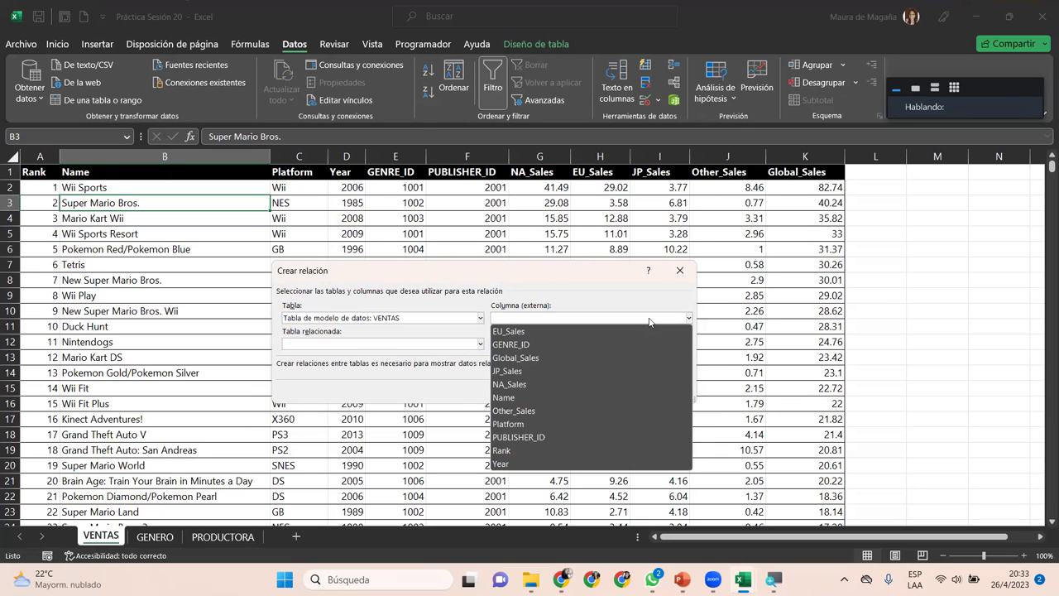
pyautogui.click(545, 440)
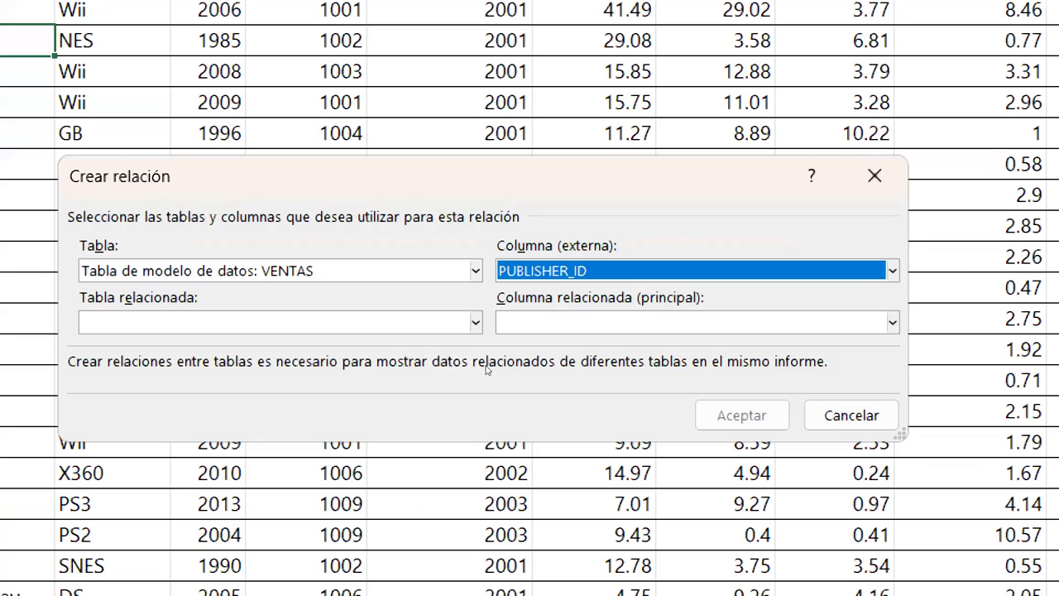
pyautogui.click(476, 322)
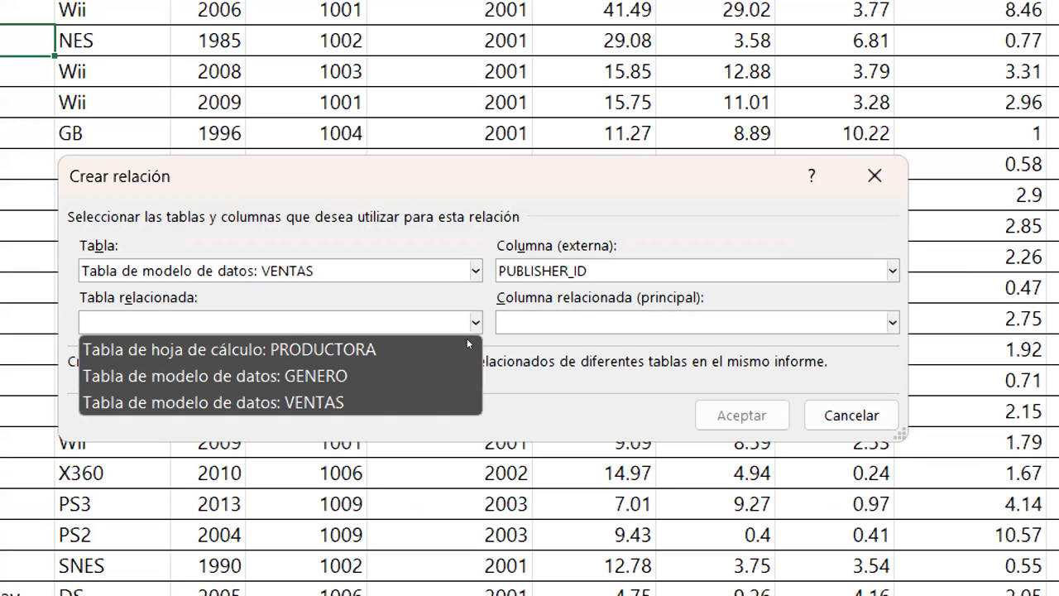
pyautogui.click(437, 354)
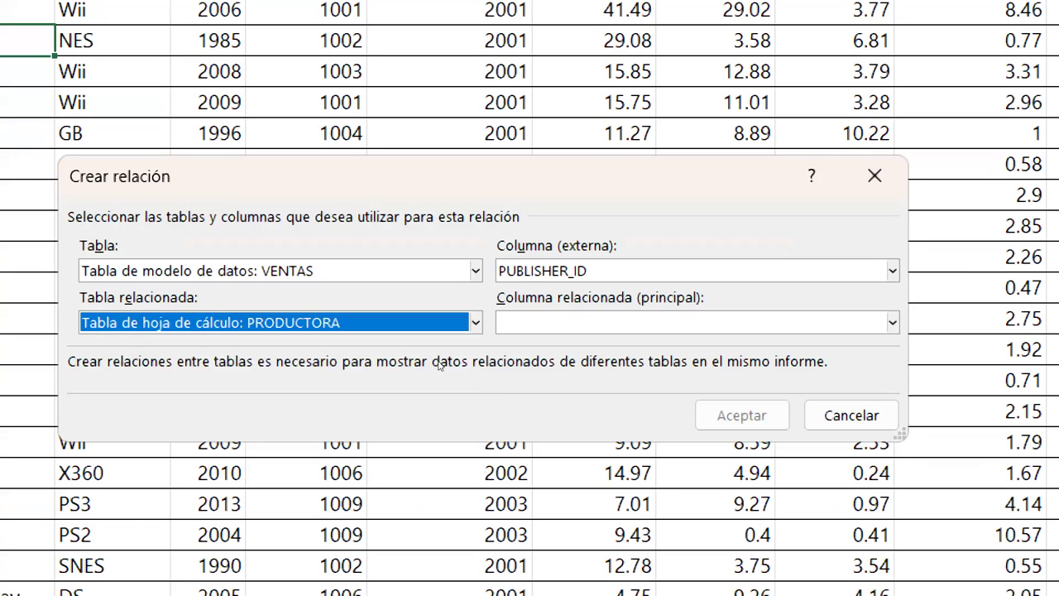
pyautogui.click(687, 322)
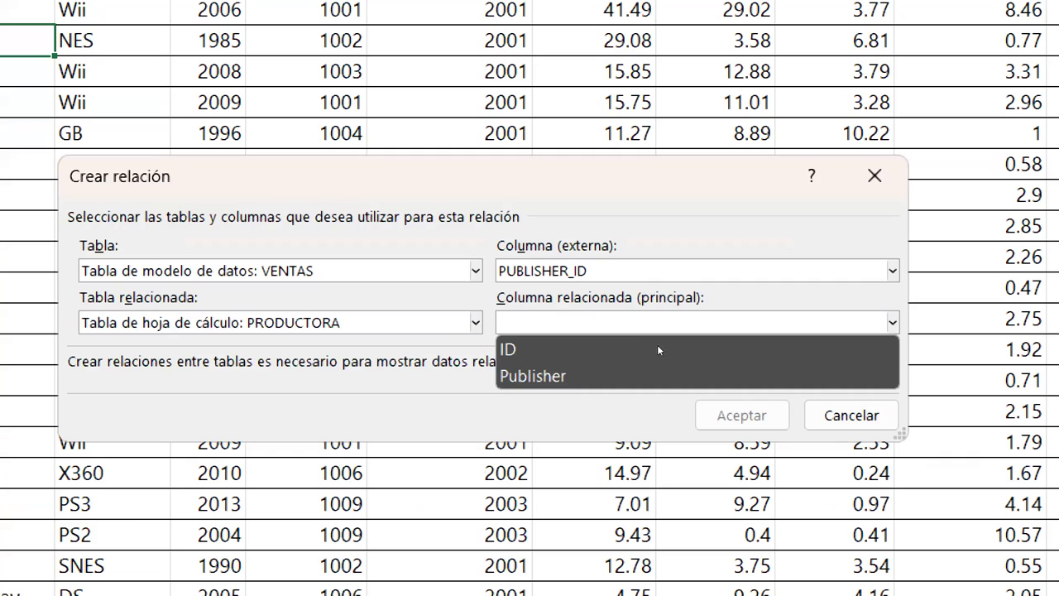
pyautogui.click(634, 353)
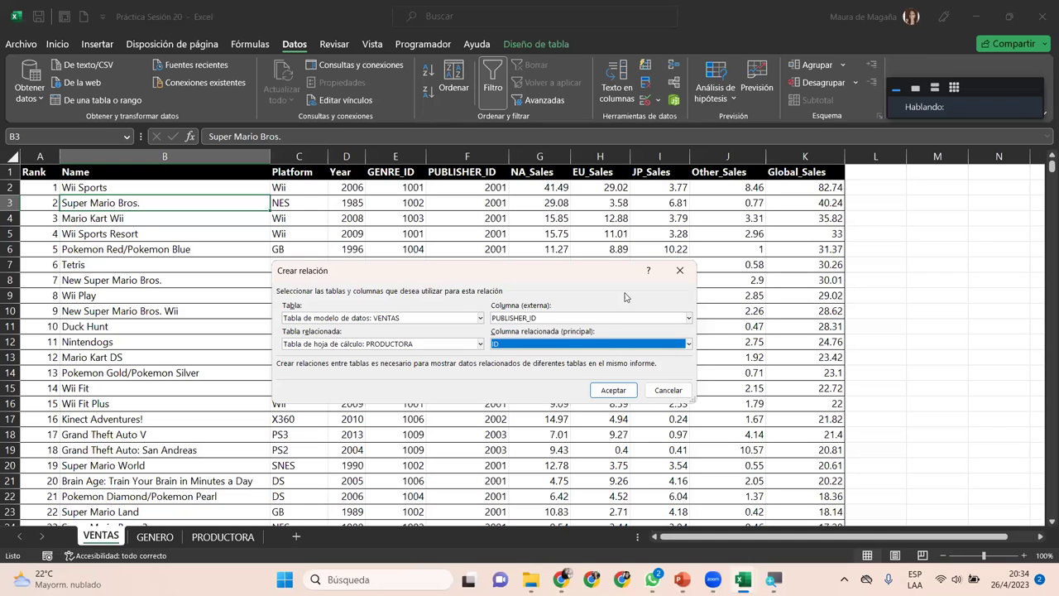
pyautogui.click(607, 394)
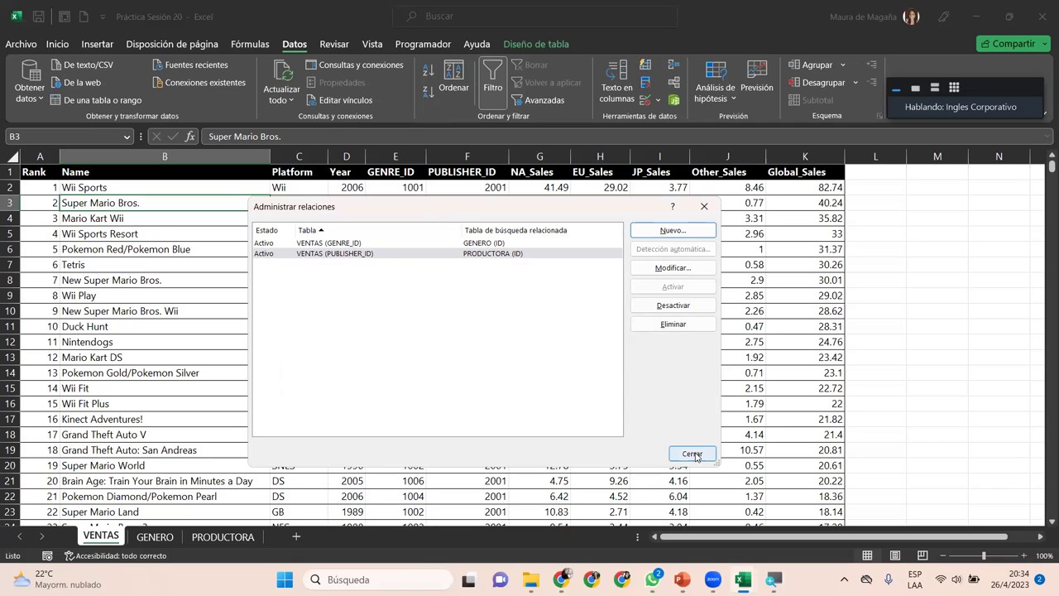
# Close the relationships list, select cell A1 of VENTAS, and start a pivot table from it.
pyautogui.click(694, 454)
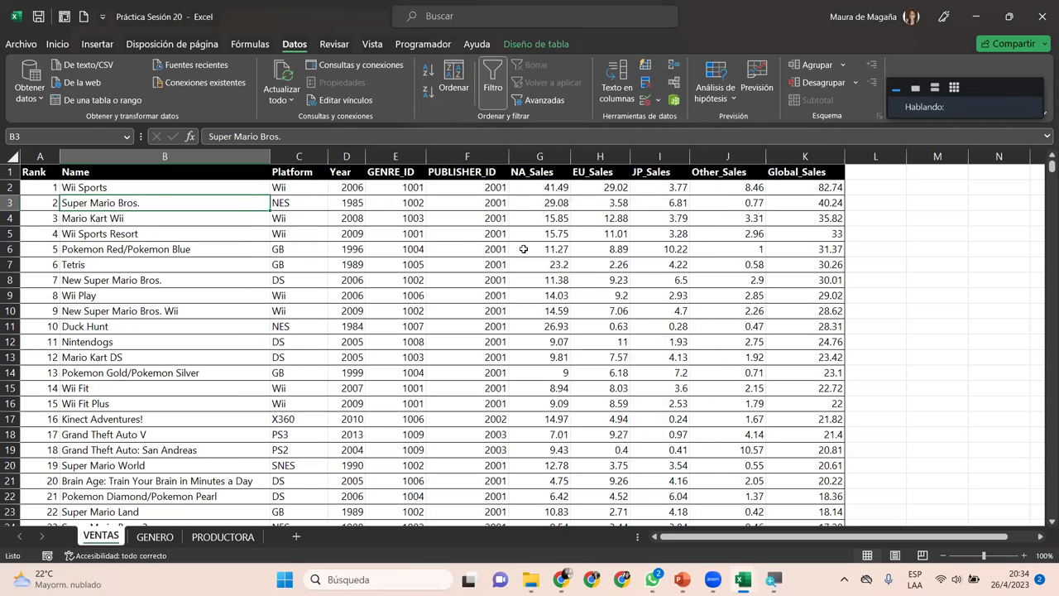
pyautogui.click(52, 182)
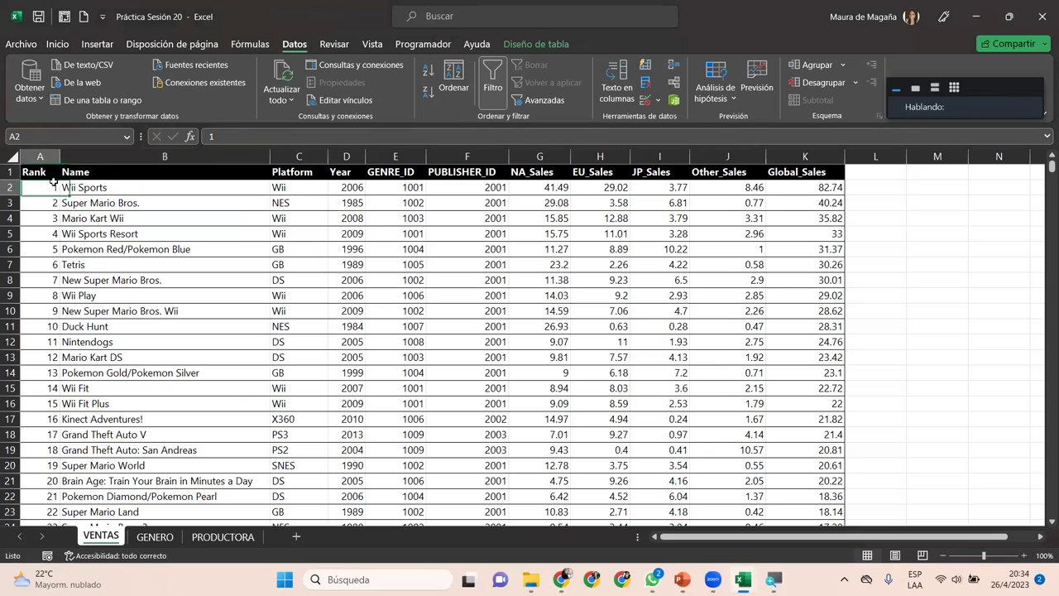
pyautogui.click(51, 174)
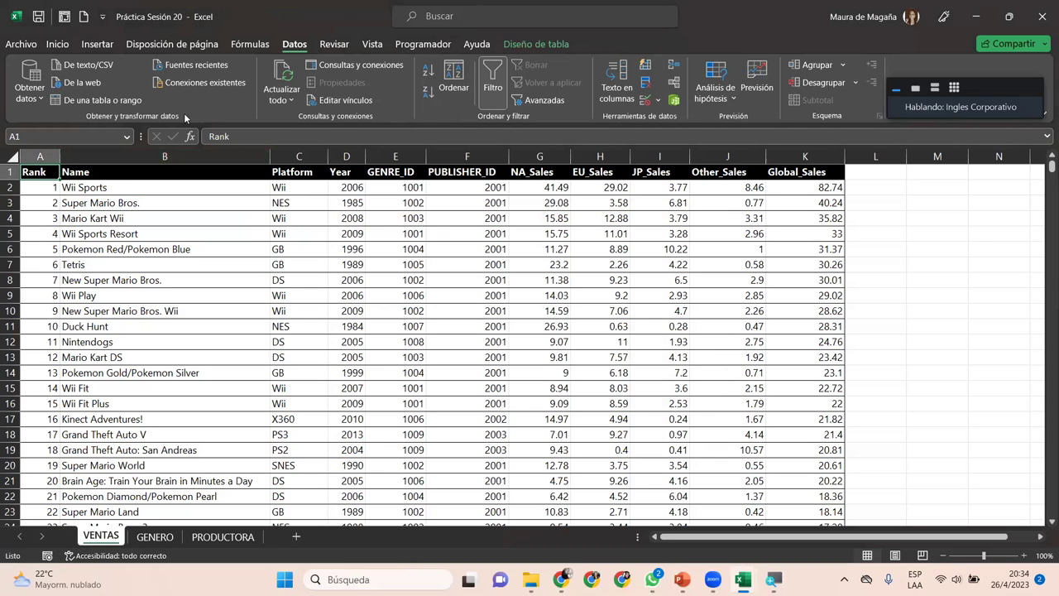
pyautogui.click(97, 44)
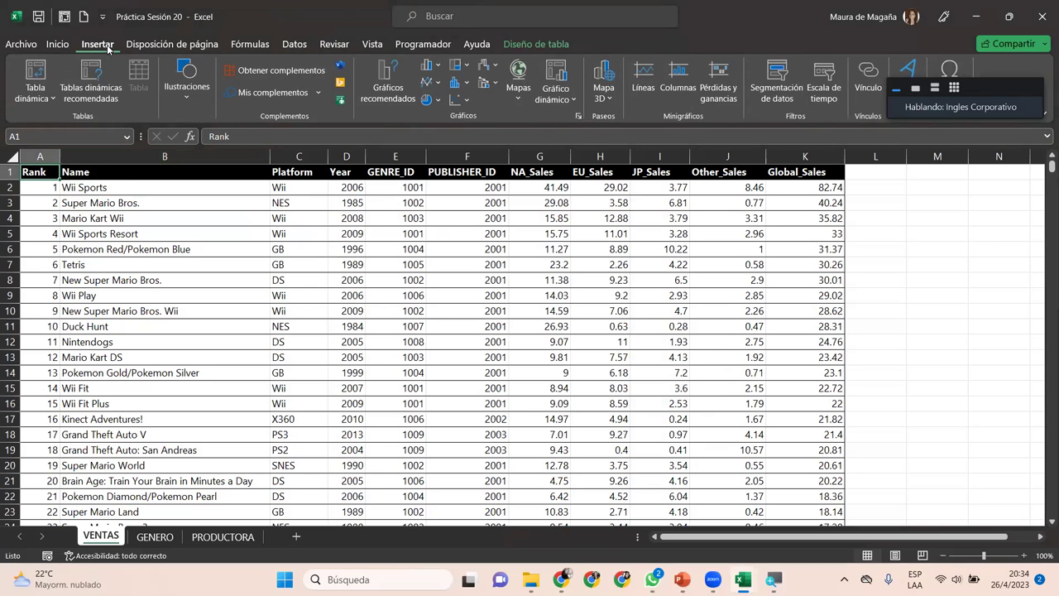
pyautogui.click(33, 73)
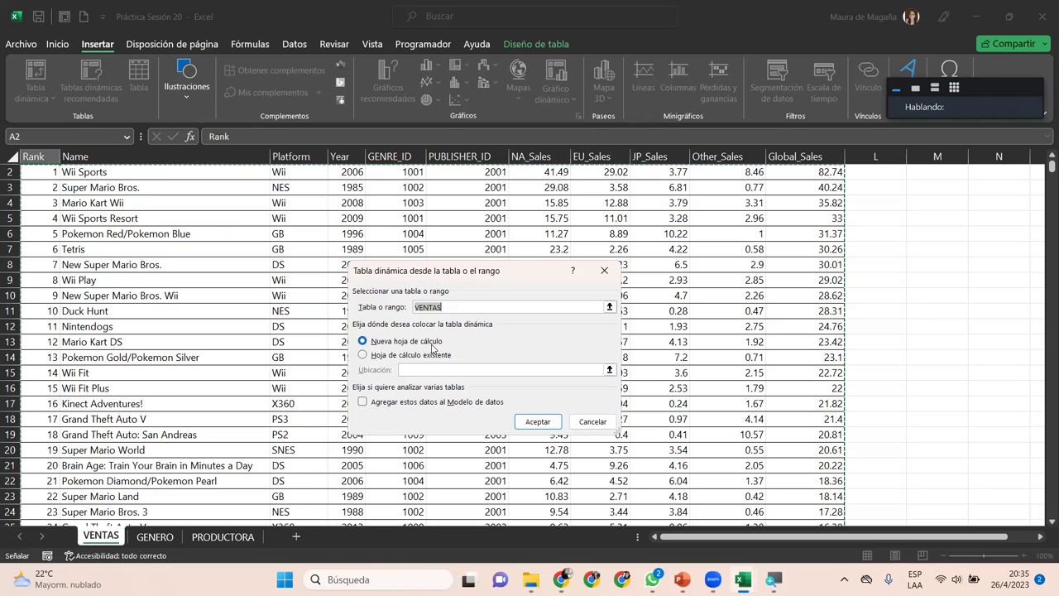
# Create the pivot on new sheet Hoja1 with game Name as rows, then view VENTAS.
pyautogui.click(530, 426)
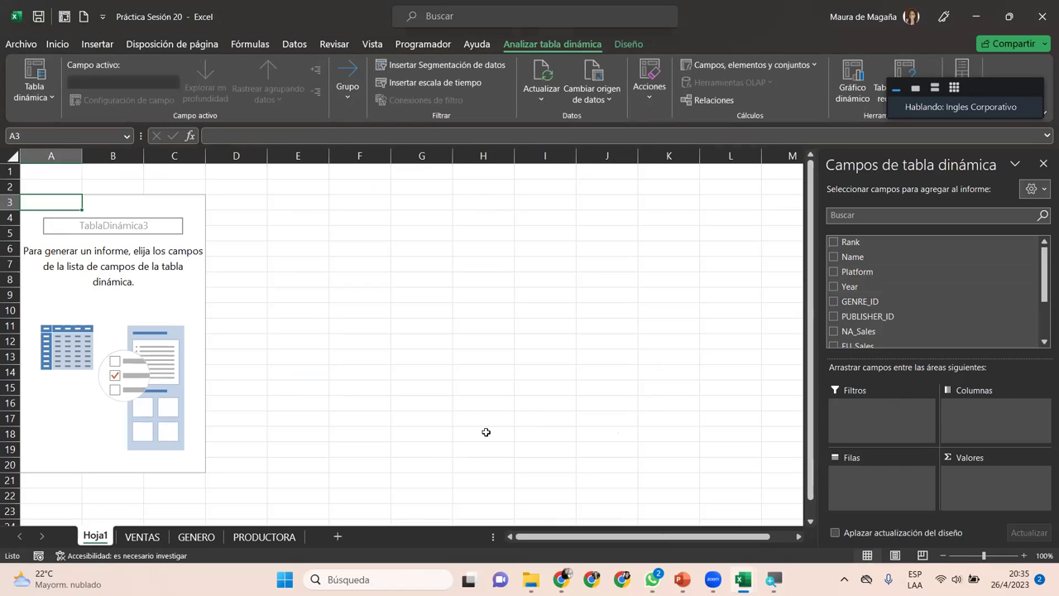
pyautogui.click(145, 538)
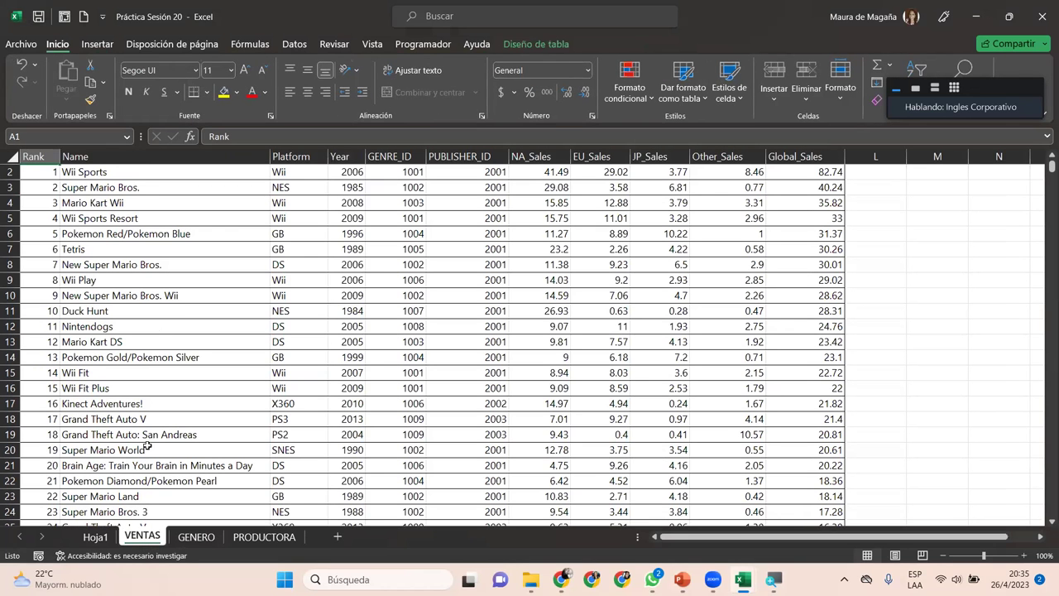
pyautogui.click(97, 536)
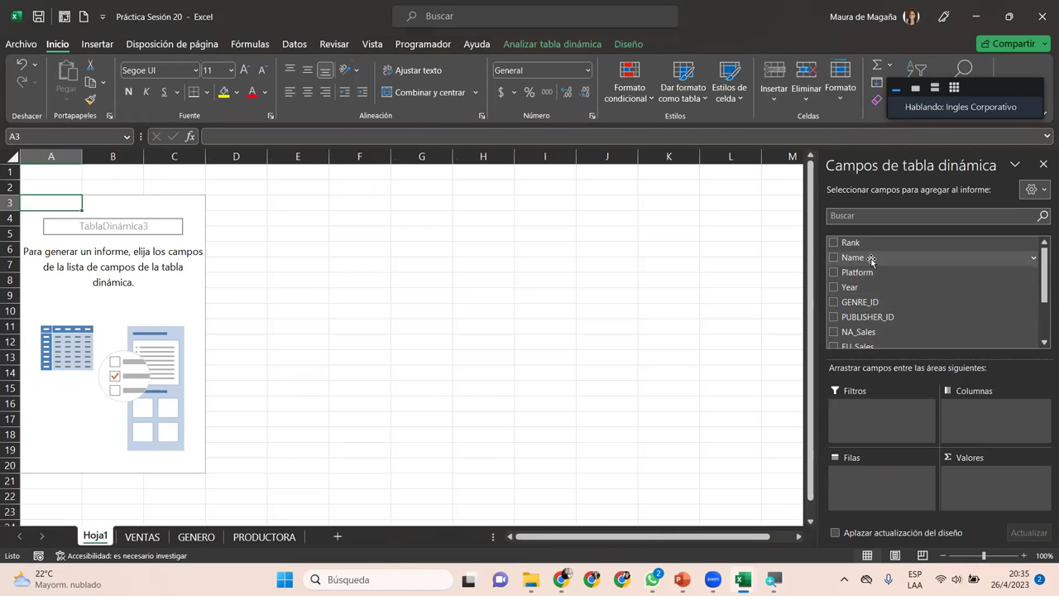
pyautogui.moveTo(870, 259); pyautogui.dragTo(892, 478)
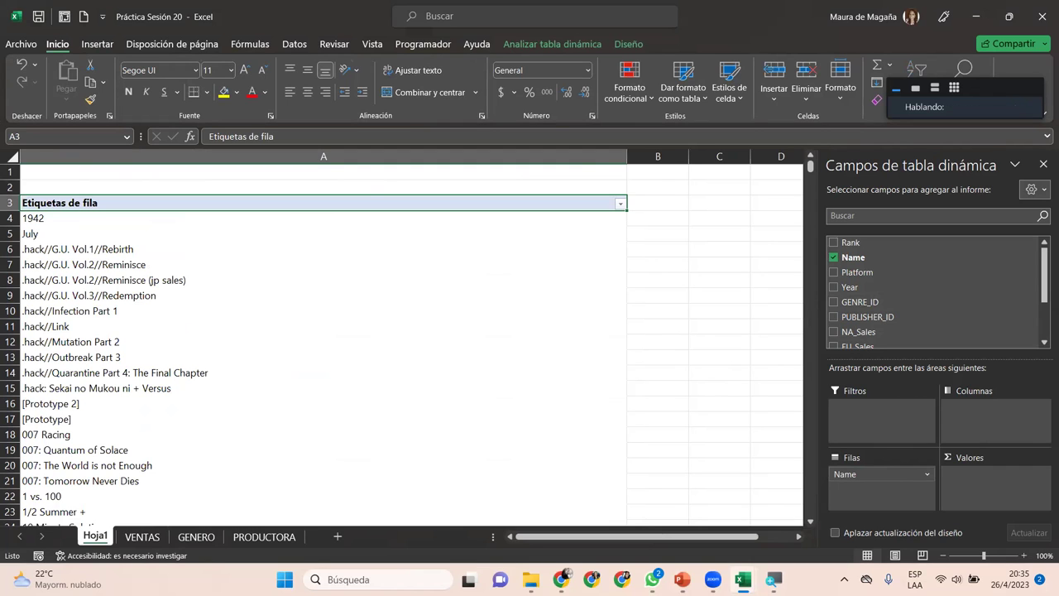
pyautogui.click(159, 540)
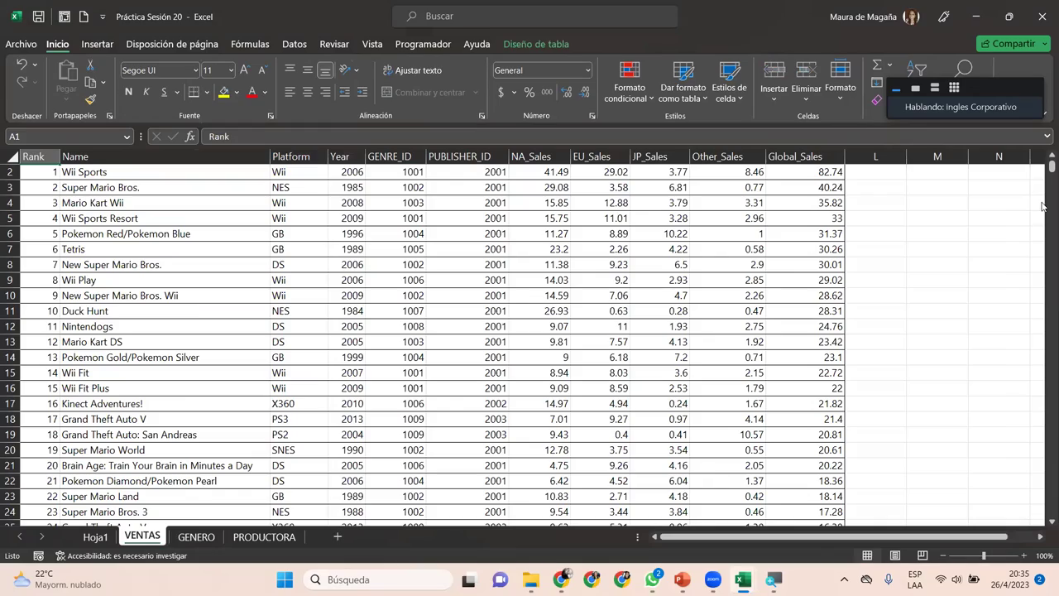
pyautogui.moveTo(1048, 166)
pyautogui.mouseDown()
pyautogui.moveTo(1045, 211)
pyautogui.moveTo(1044, 58)
pyautogui.mouseUp()
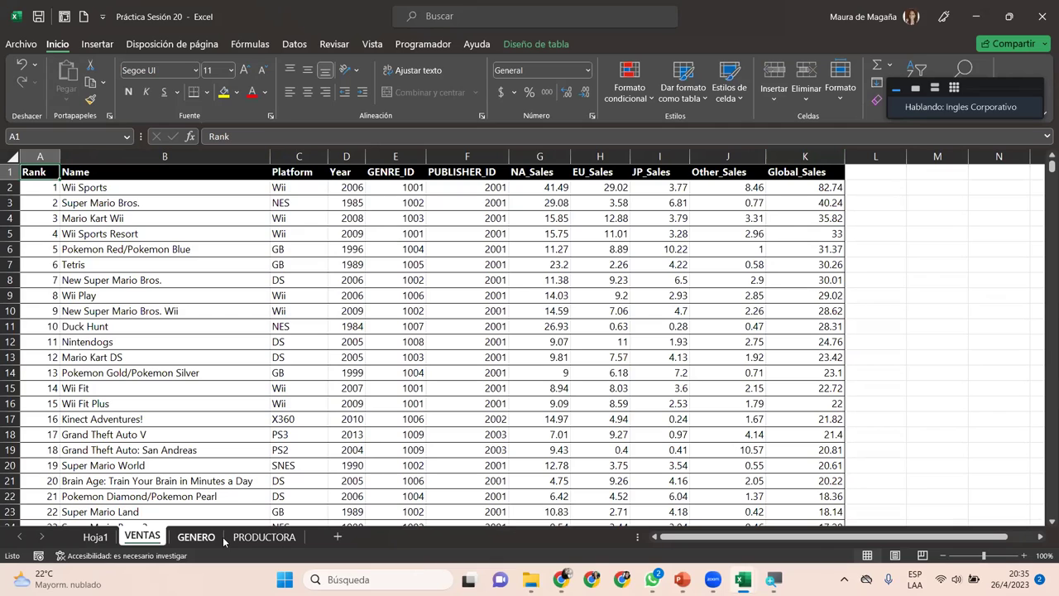
# Add Suma de Global_Sales to the Hoja1 pivot Values, then drag Name out of Rows.
pyautogui.click(101, 538)
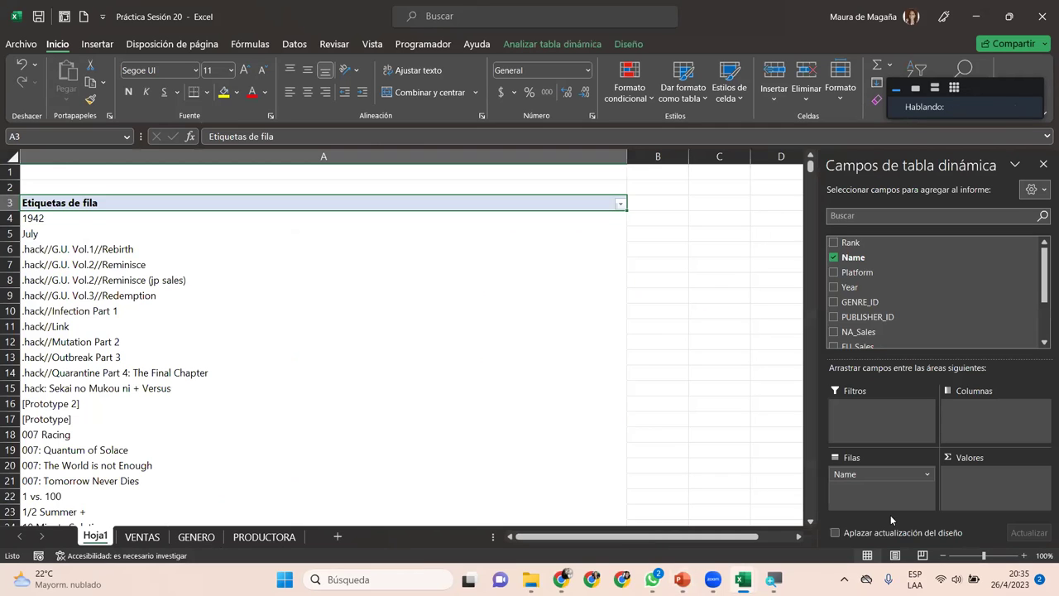
pyautogui.click(1043, 339)
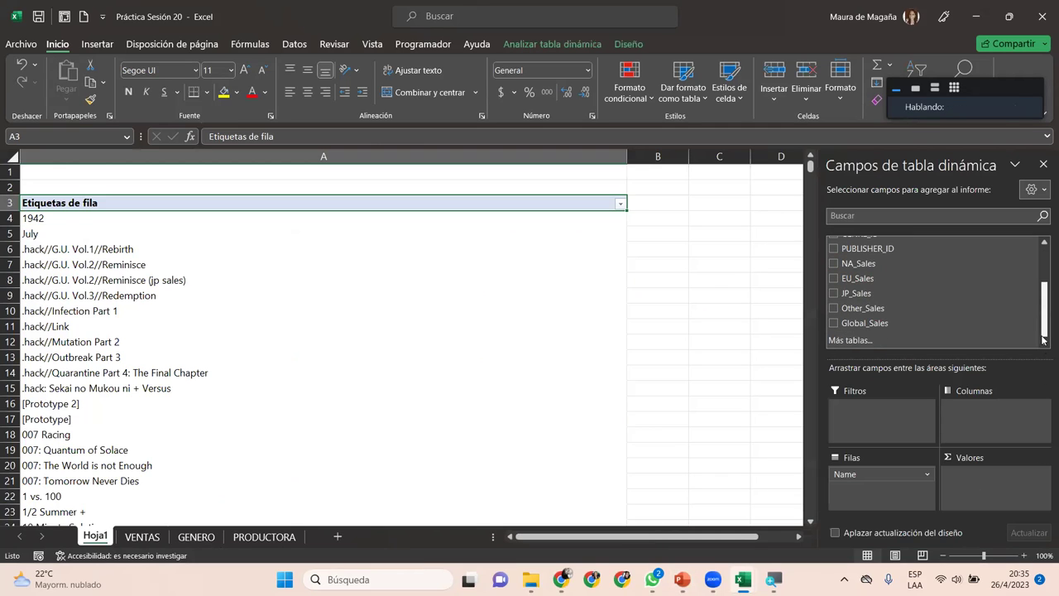
pyautogui.moveTo(861, 324); pyautogui.dragTo(975, 479)
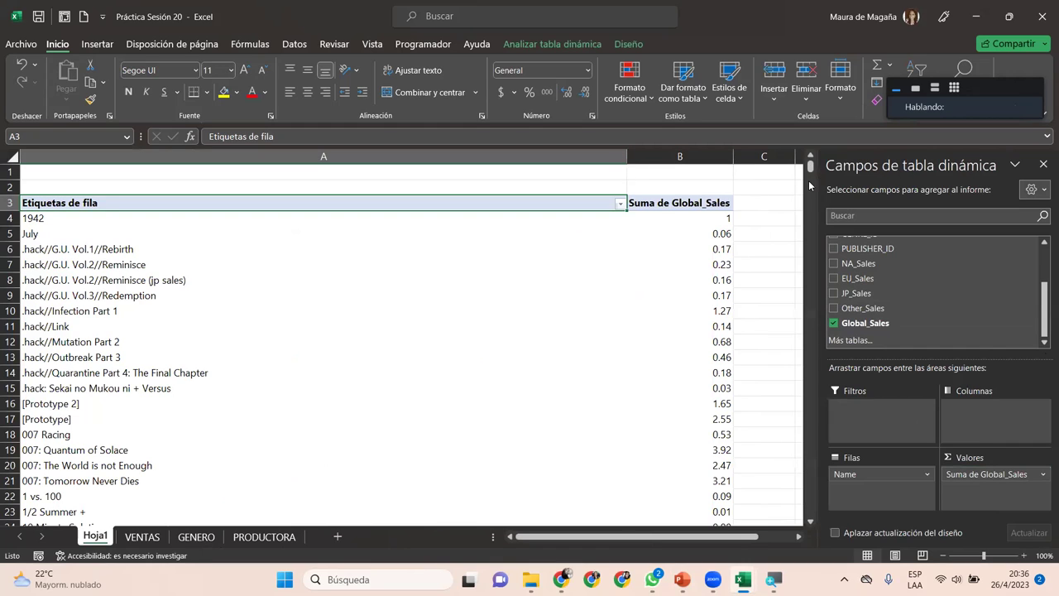
pyautogui.moveTo(811, 166)
pyautogui.mouseDown()
pyautogui.moveTo(793, 542)
pyautogui.moveTo(813, 140)
pyautogui.mouseUp()
pyautogui.moveTo(1044, 302); pyautogui.dragTo(1044, 274)
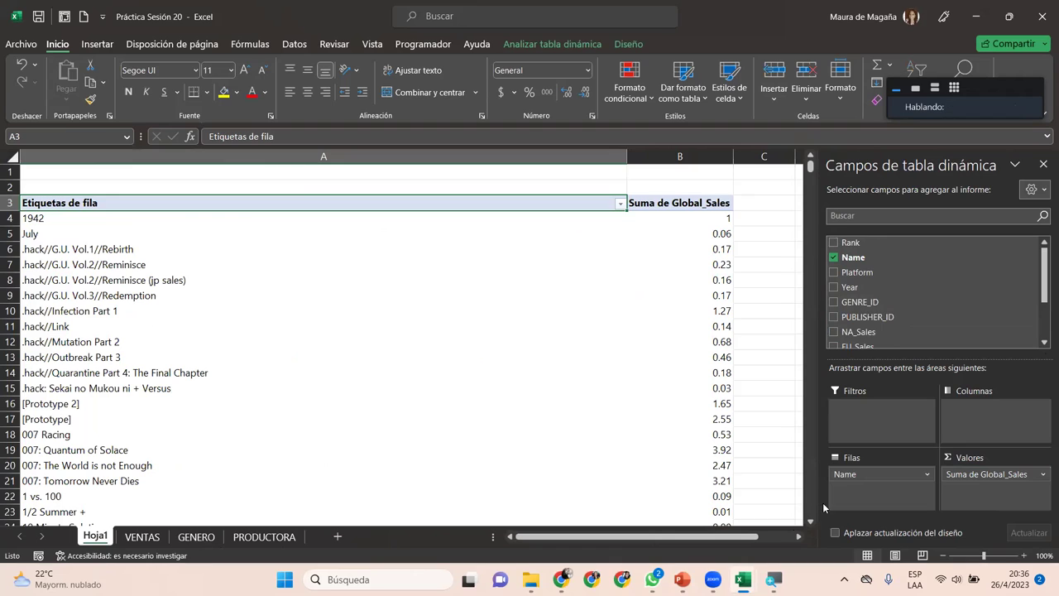
pyautogui.moveTo(851, 478); pyautogui.dragTo(926, 277)
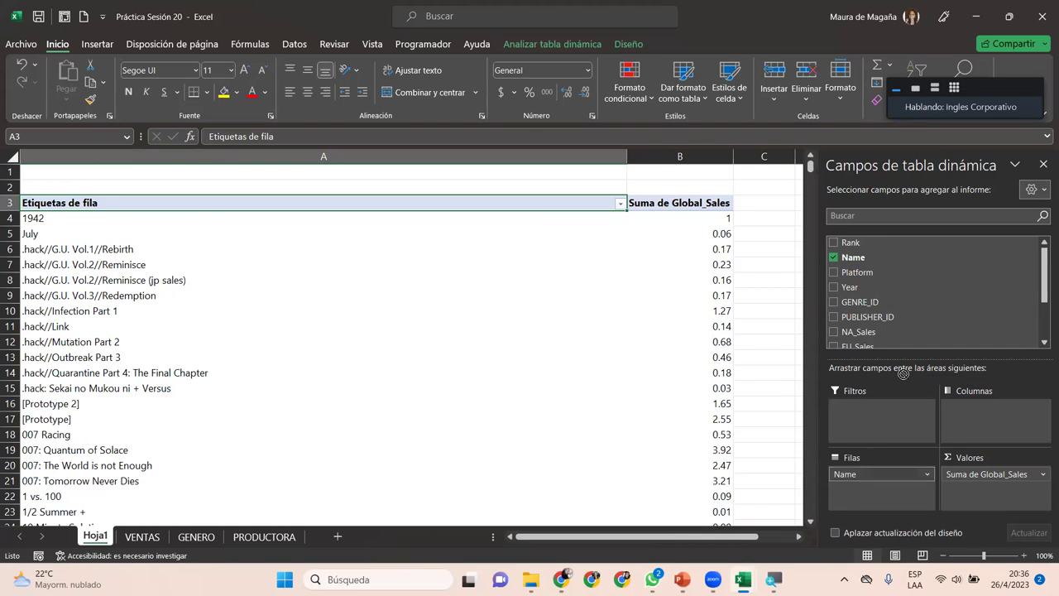
# Use Platform as the pivot rows, totalling Global_Sales per platform (PS2: 1255.64).
pyautogui.moveTo(926, 278); pyautogui.dragTo(854, 476)
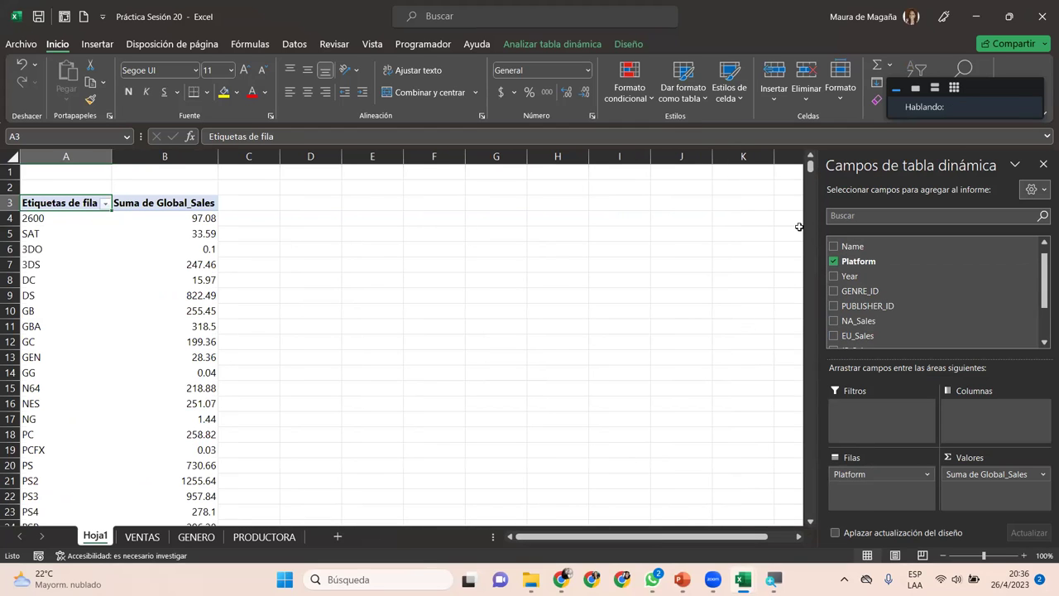
pyautogui.moveTo(812, 167); pyautogui.dragTo(812, 165)
pyautogui.click(811, 522)
pyautogui.moveTo(811, 522); pyautogui.dragTo(811, 522)
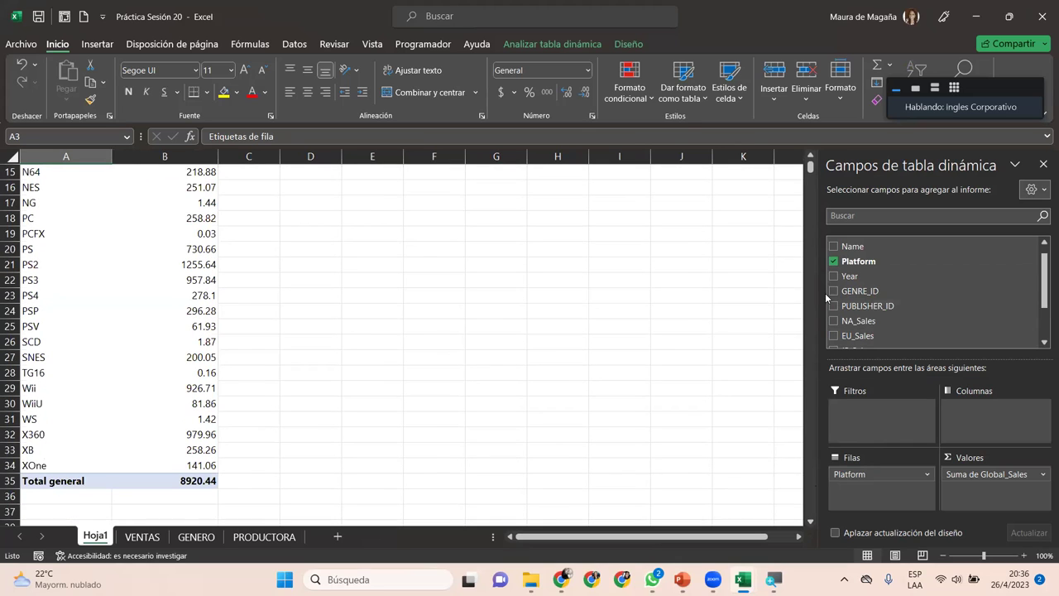
pyautogui.moveTo(811, 161); pyautogui.dragTo(811, 161)
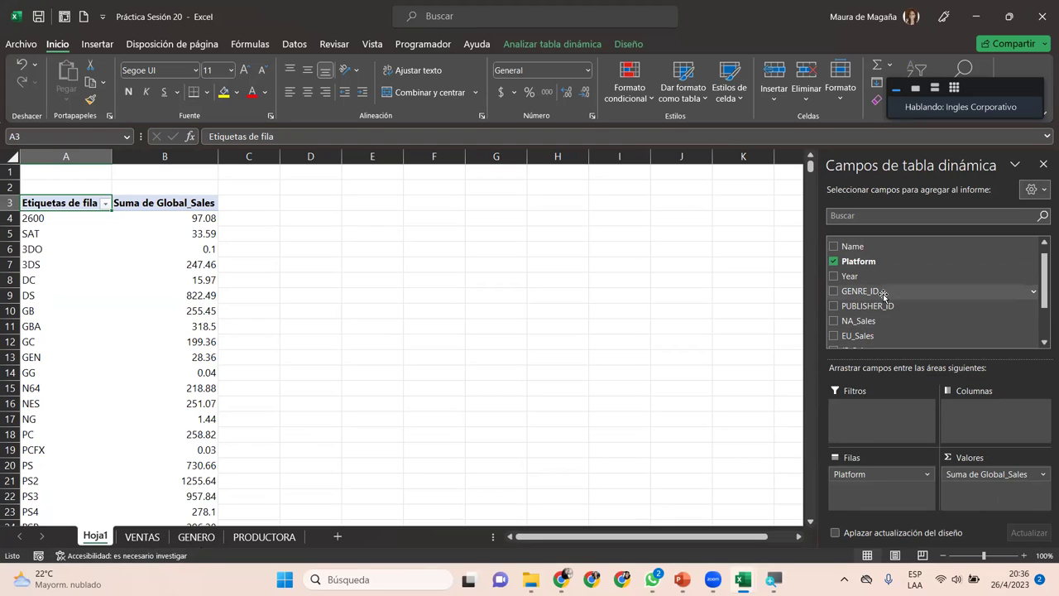
pyautogui.moveTo(884, 295); pyautogui.dragTo(869, 492)
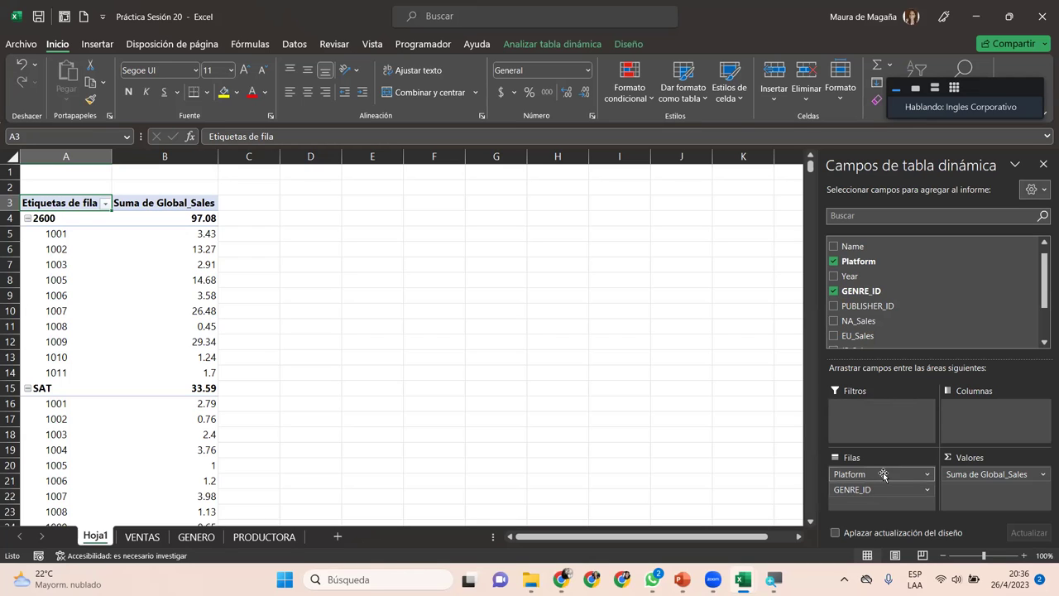
pyautogui.moveTo(869, 490); pyautogui.dragTo(988, 425)
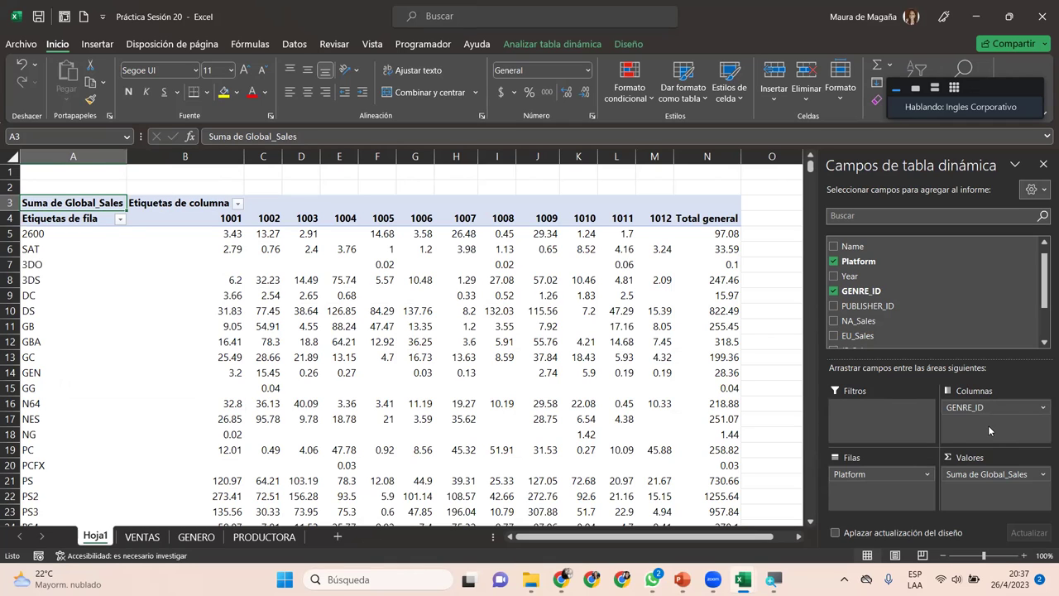
pyautogui.moveTo(996, 408); pyautogui.dragTo(898, 277)
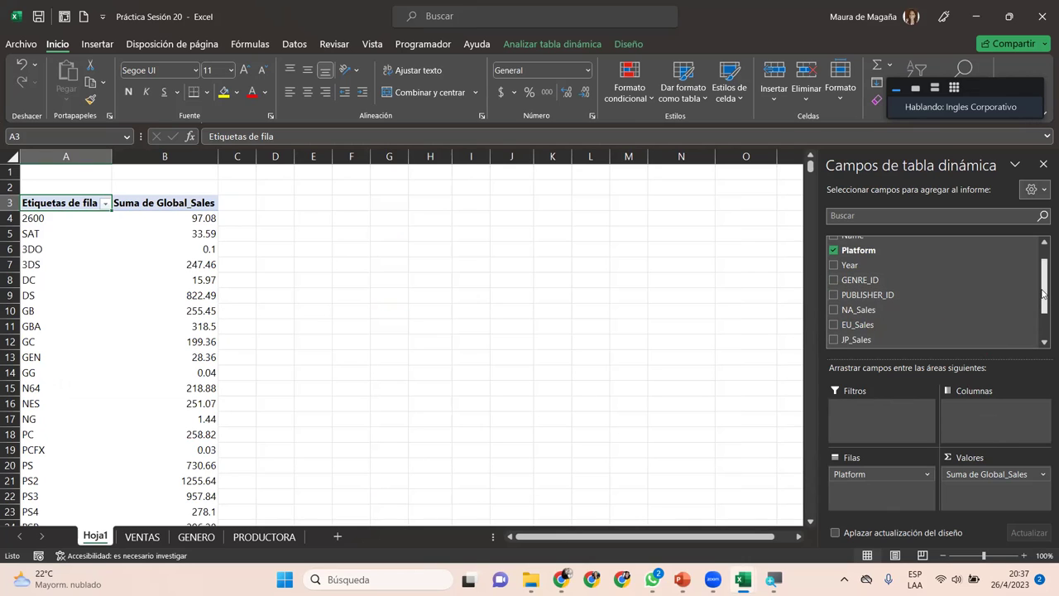
# Choose "Más tablas..." at the bottom of the PivotTable Fields list.
pyautogui.moveTo(1043, 294)
pyautogui.mouseDown()
pyautogui.moveTo(1043, 353)
pyautogui.moveTo(1044, 252)
pyautogui.mouseUp()
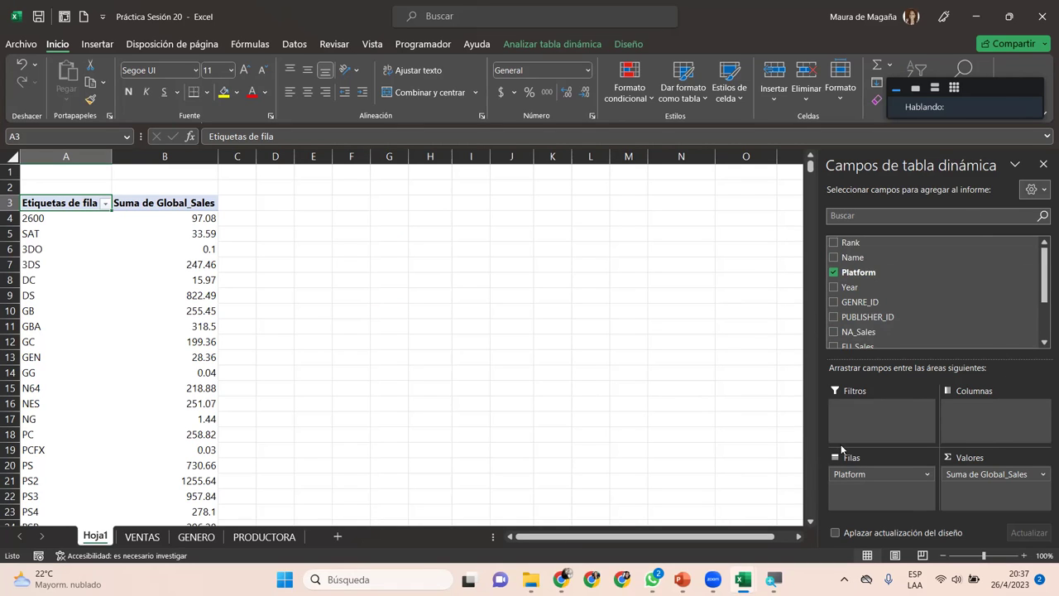
pyautogui.moveTo(811, 165); pyautogui.dragTo(811, 164)
pyautogui.click(809, 523)
pyautogui.click(810, 523)
pyautogui.click(809, 523)
pyautogui.click(809, 523)
pyautogui.click(809, 524)
pyautogui.click(810, 523)
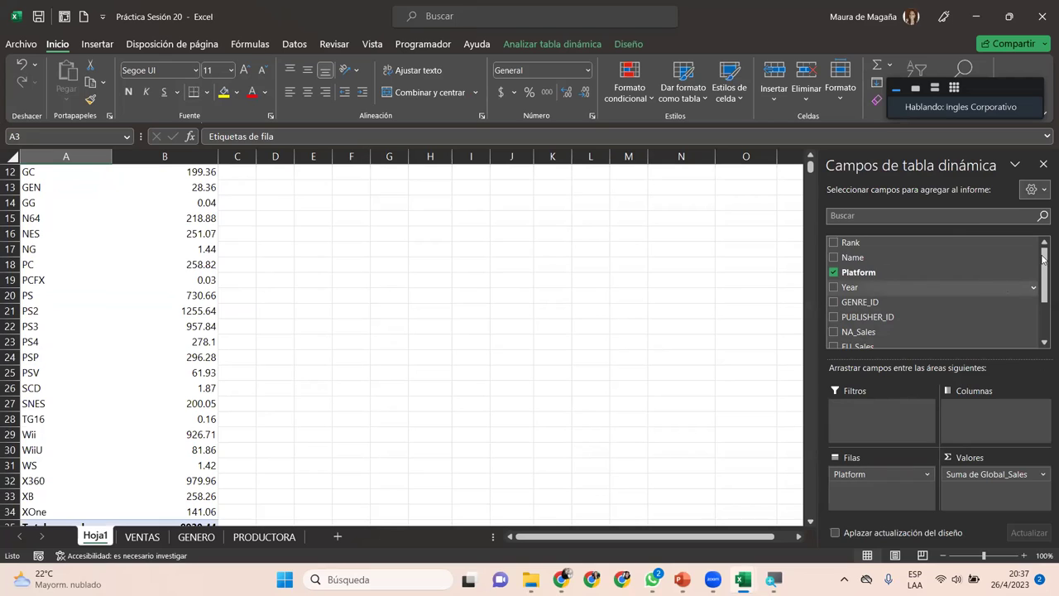
pyautogui.moveTo(1043, 271); pyautogui.dragTo(1043, 308)
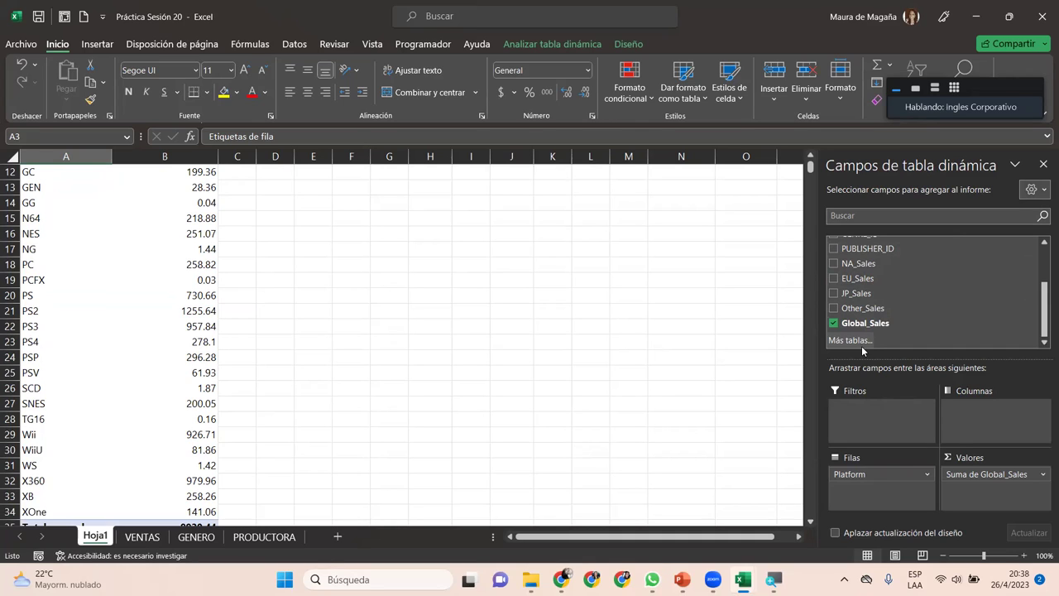
pyautogui.click(861, 346)
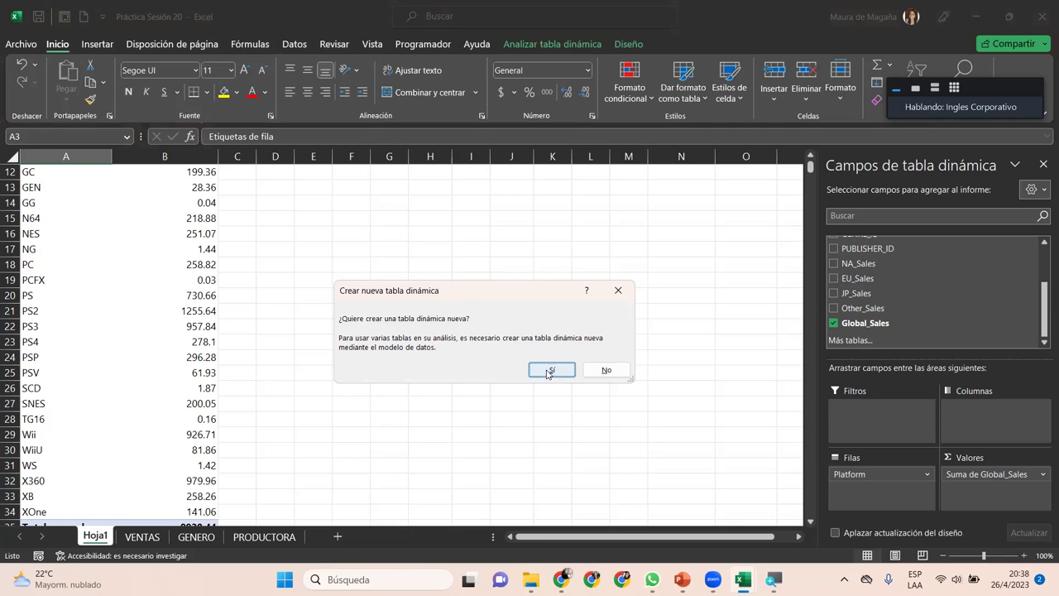
# Confirm creating the data-model pivot on new sheet Hoja2, comparing it with Hoja1.
pyautogui.click(548, 373)
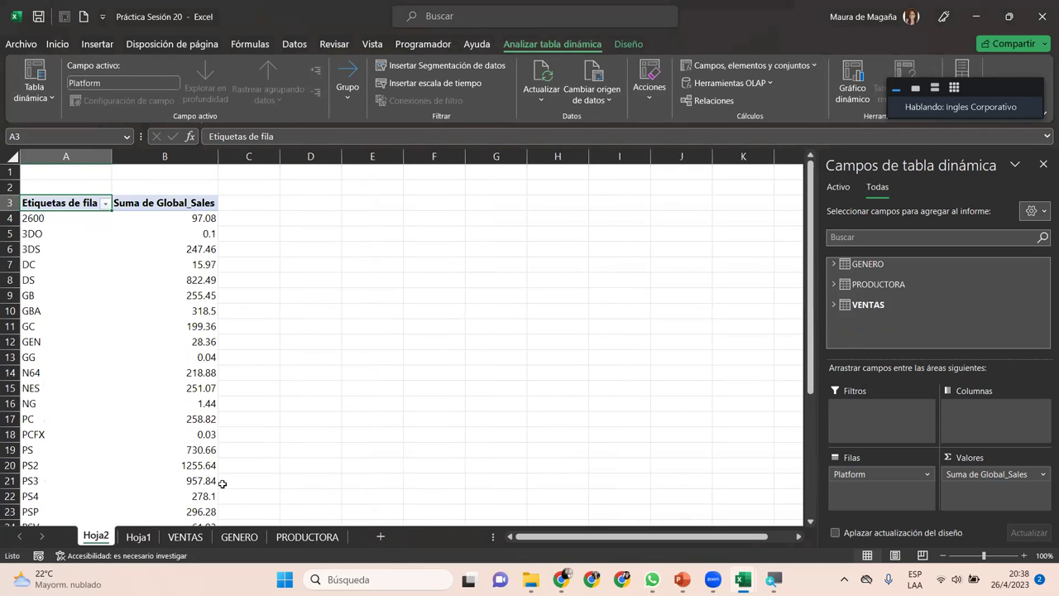
pyautogui.click(126, 542)
pyautogui.click(108, 542)
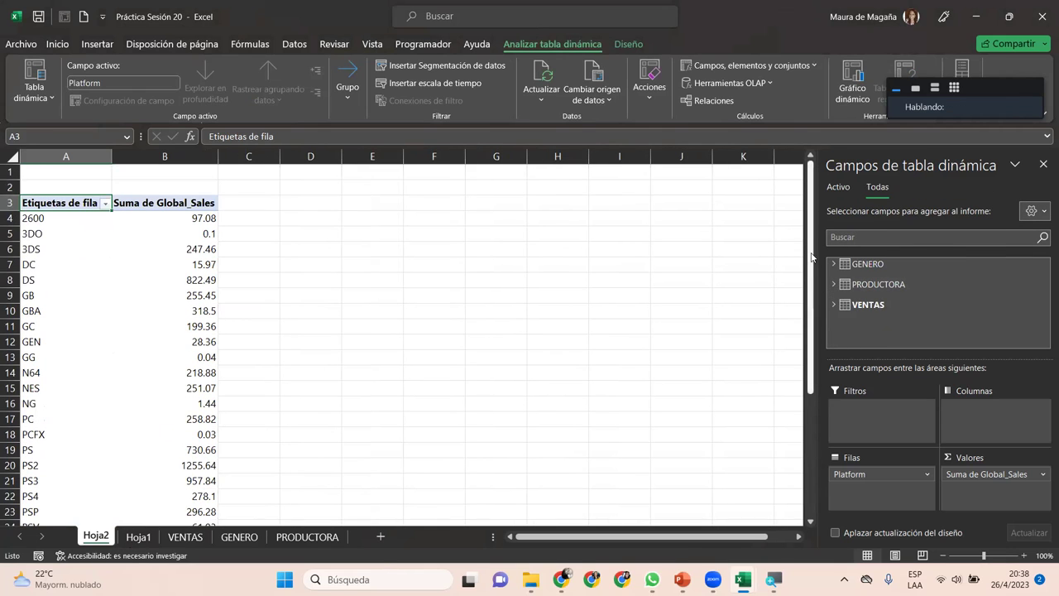
pyautogui.scroll(-2, 807, 348)
pyautogui.scroll(-2, 801, 412)
pyautogui.scroll(4, 801, 412)
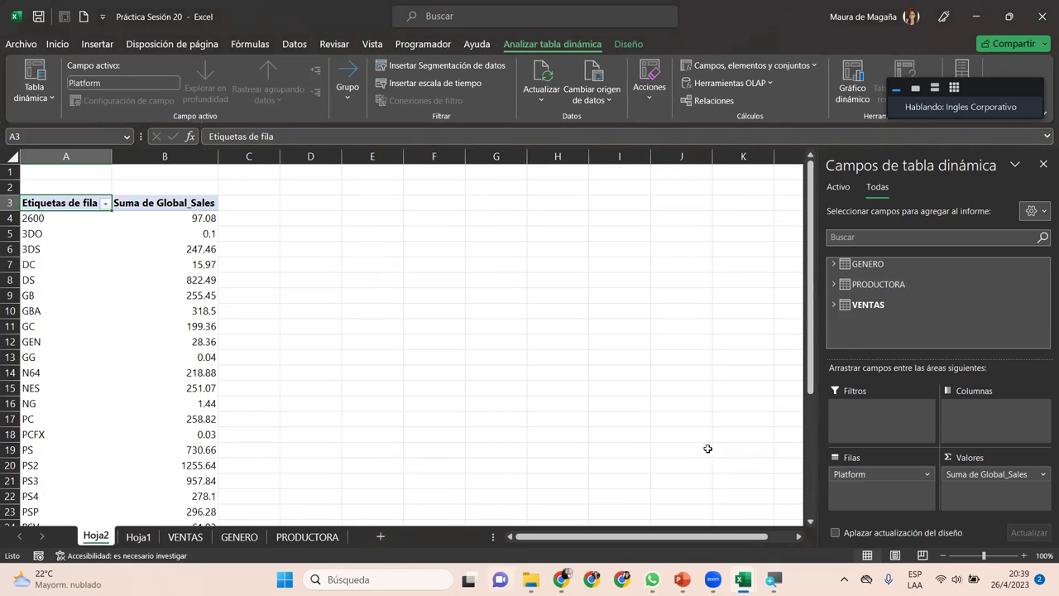
# Expand and collapse the GENERO, PRODUCTORA and VENTAS field lists, leaving GENERO's ID and Genre showing.
pyautogui.click(834, 265)
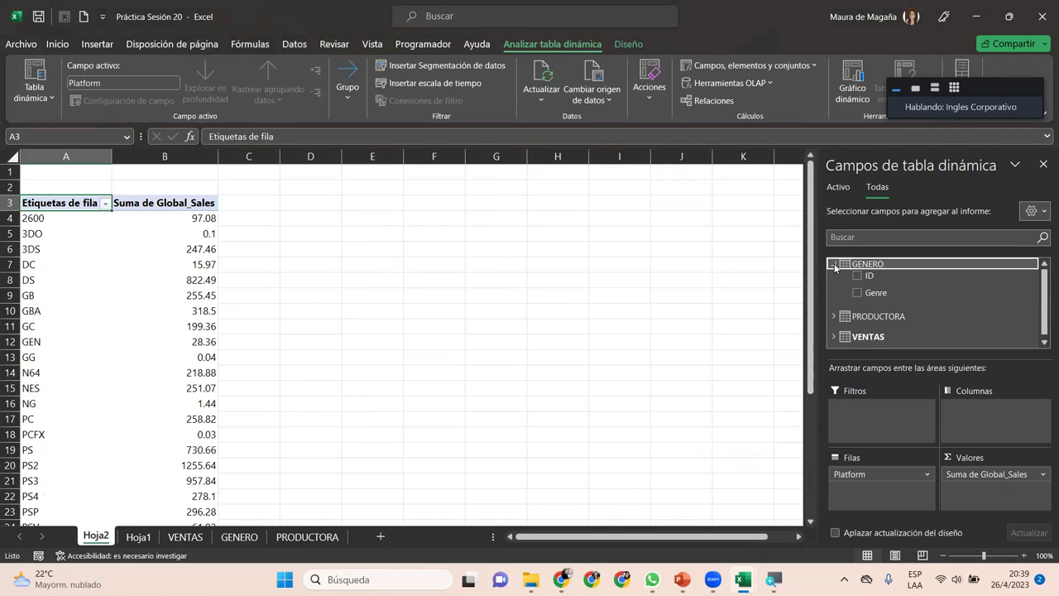
pyautogui.click(834, 265)
pyautogui.click(836, 286)
pyautogui.click(836, 287)
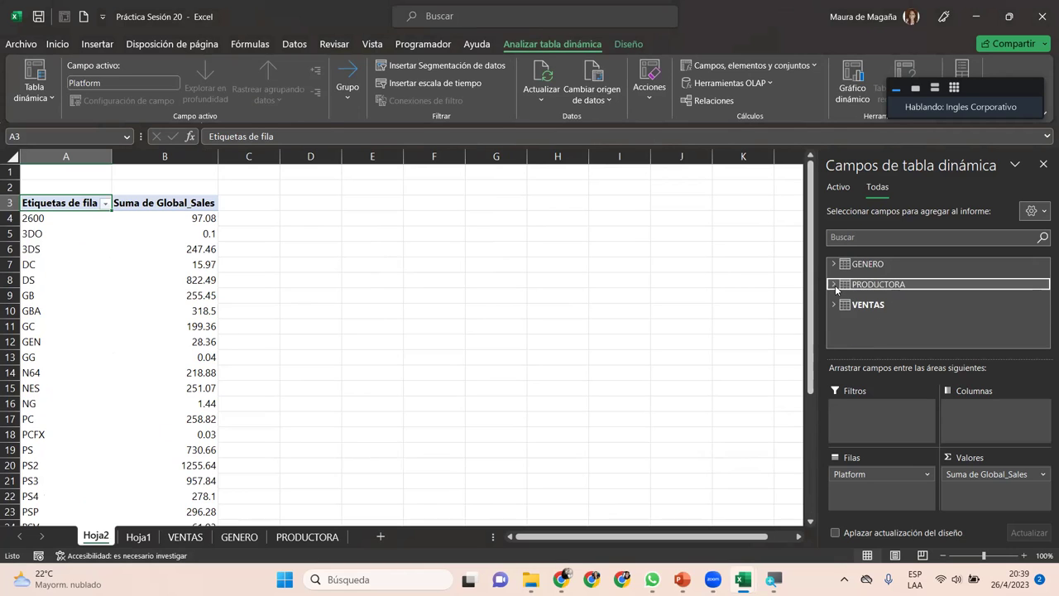
pyautogui.click(835, 305)
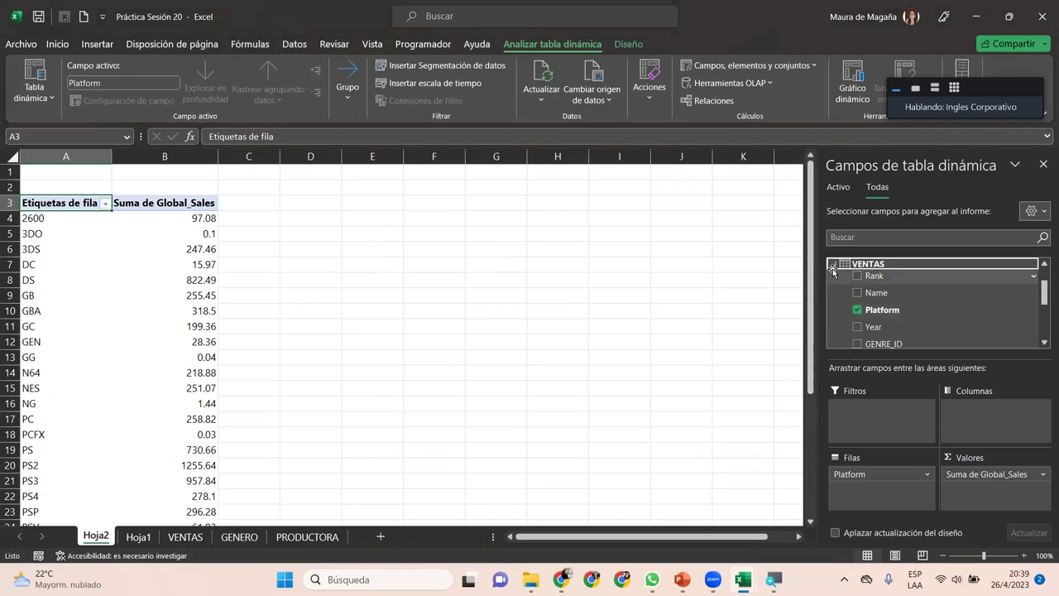
pyautogui.click(834, 265)
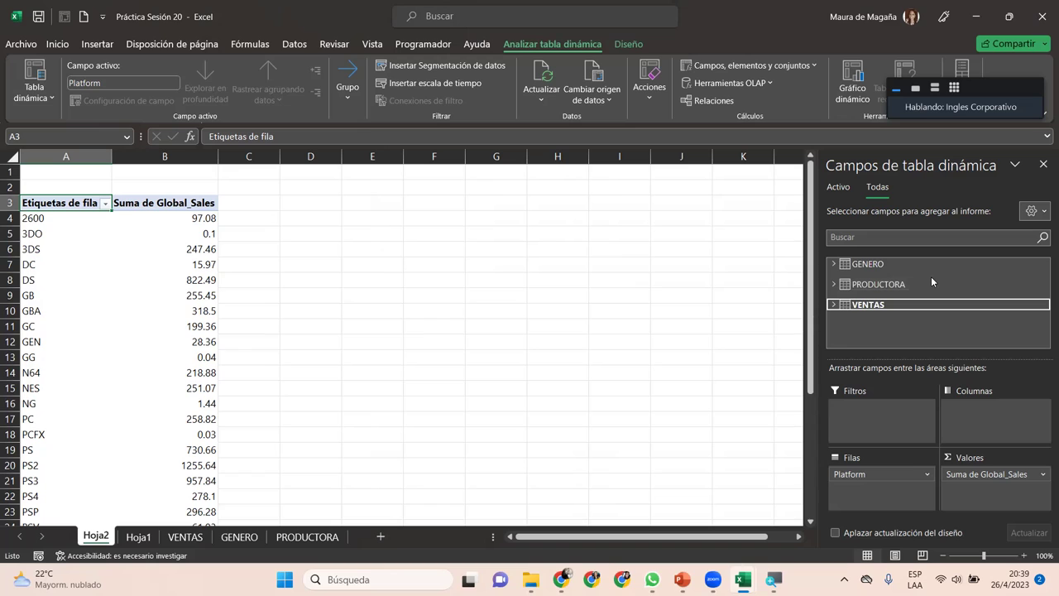
pyautogui.click(832, 265)
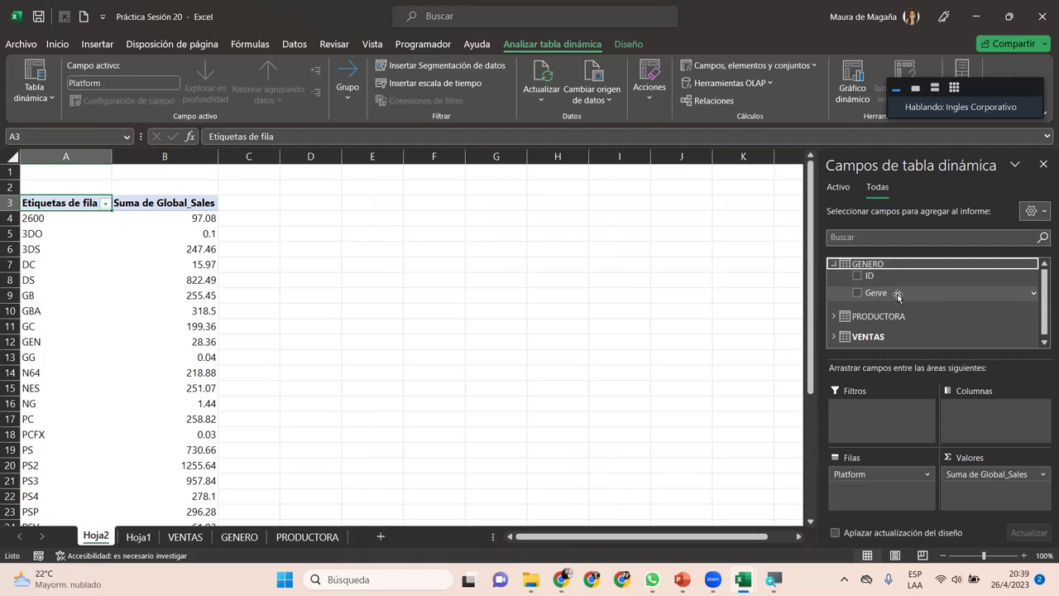
# Put GENERO's Genre field in the pivot Columns, then check the VENTAS and GENERO sheets.
pyautogui.moveTo(899, 296); pyautogui.dragTo(980, 412)
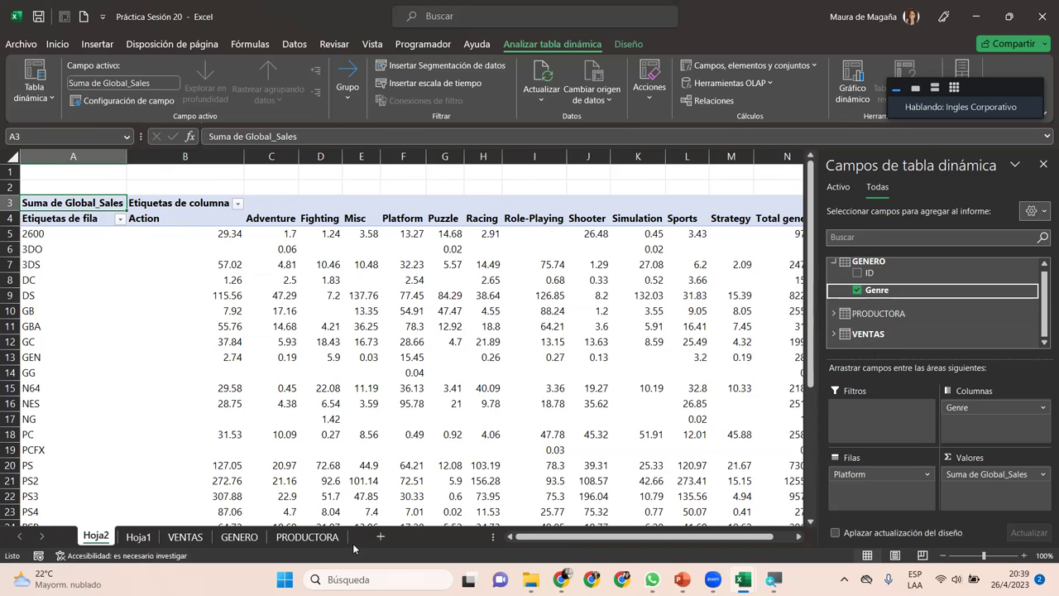
pyautogui.click(186, 537)
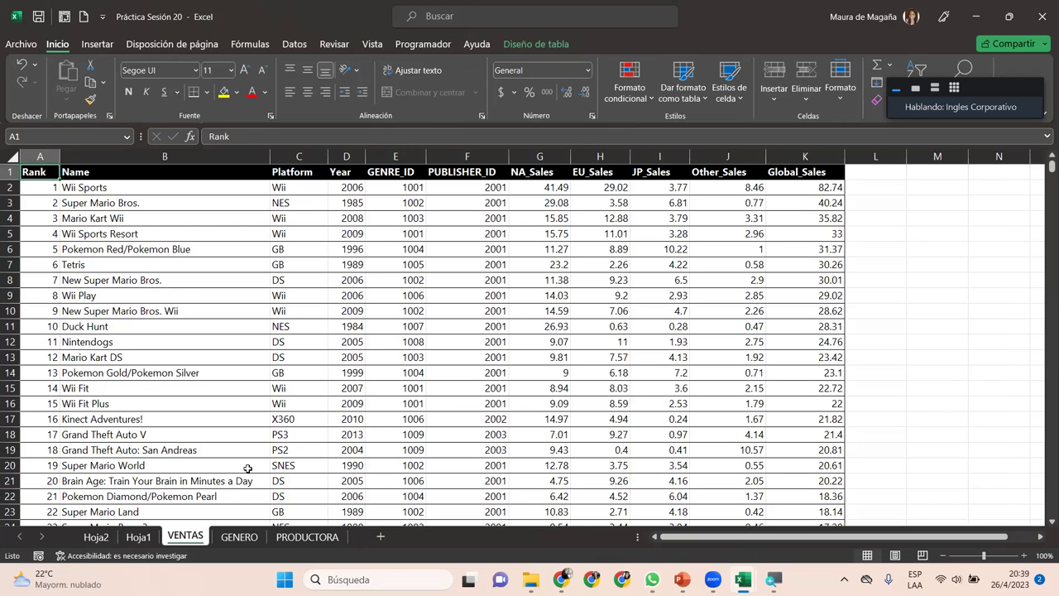
pyautogui.click(249, 537)
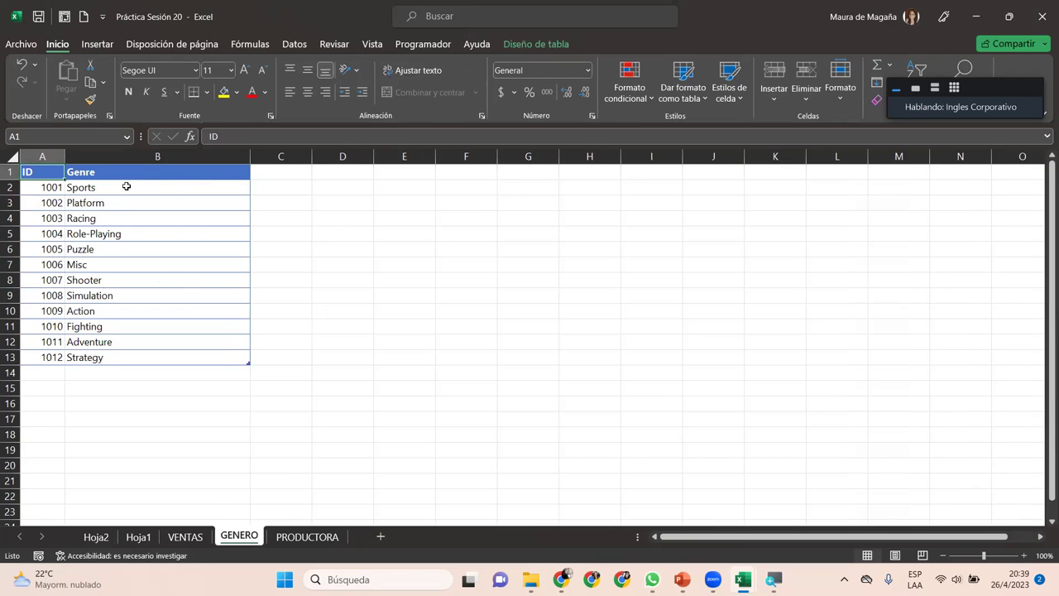
pyautogui.click(96, 537)
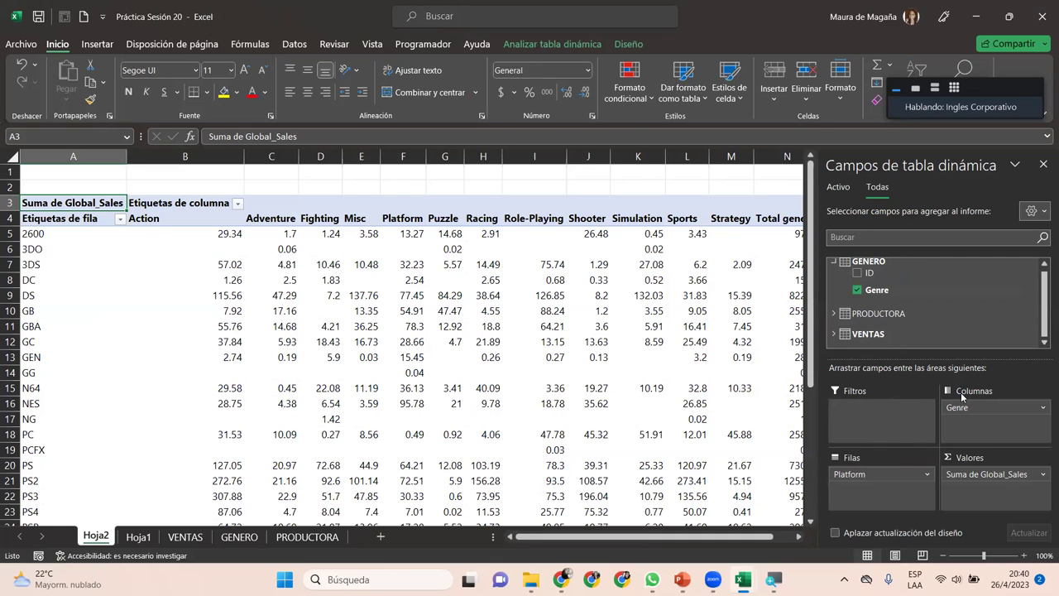
# Make Genre the pivot rows so it totals Global_Sales per genre (Action 1751.18, total 8920.44).
pyautogui.moveTo(876, 498); pyautogui.dragTo(931, 308)
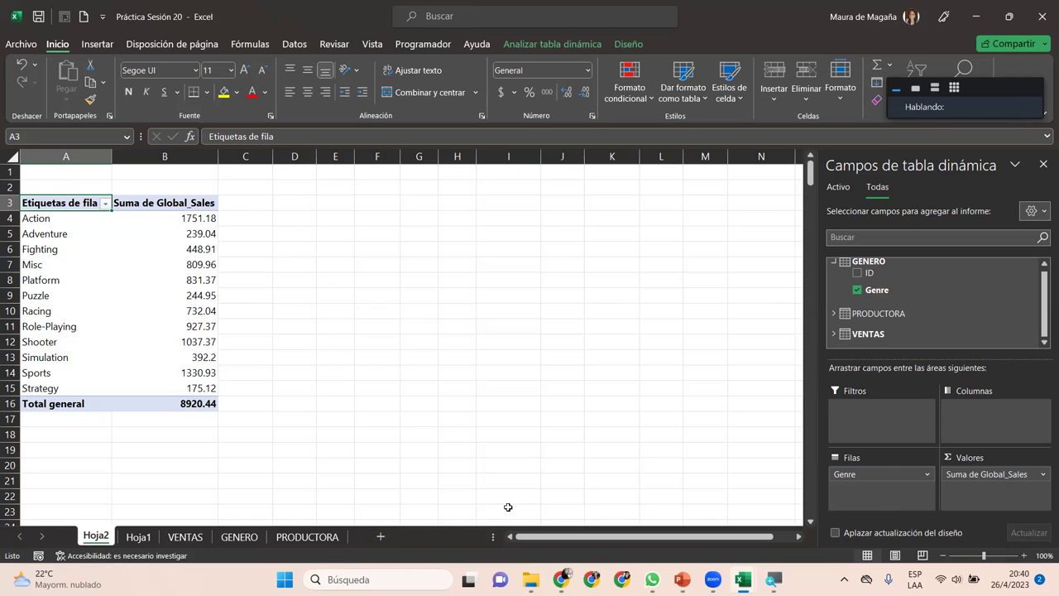
pyautogui.click(200, 540)
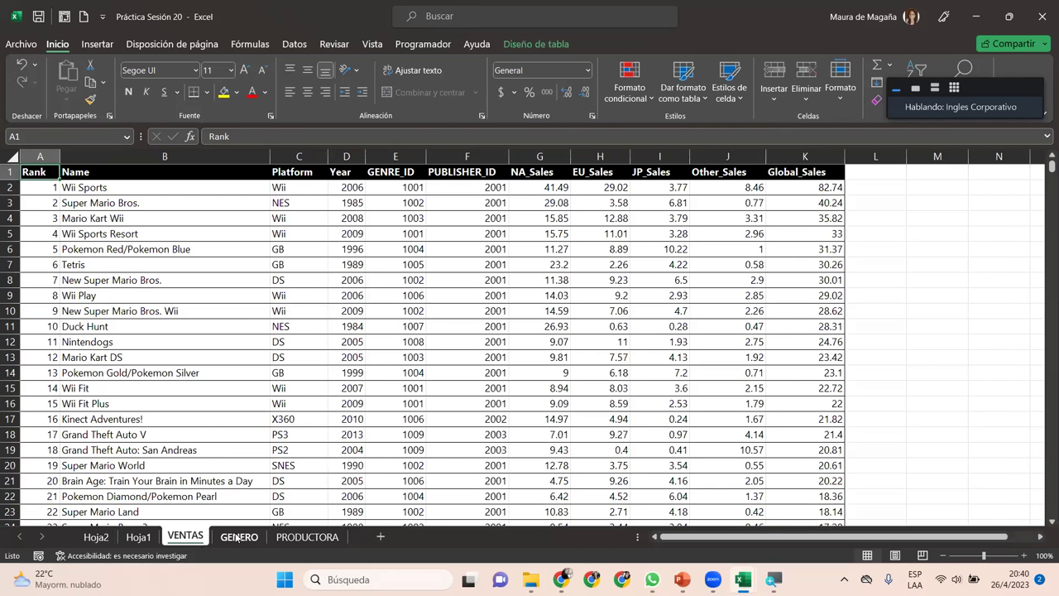
pyautogui.click(238, 538)
pyautogui.click(284, 540)
pyautogui.click(243, 542)
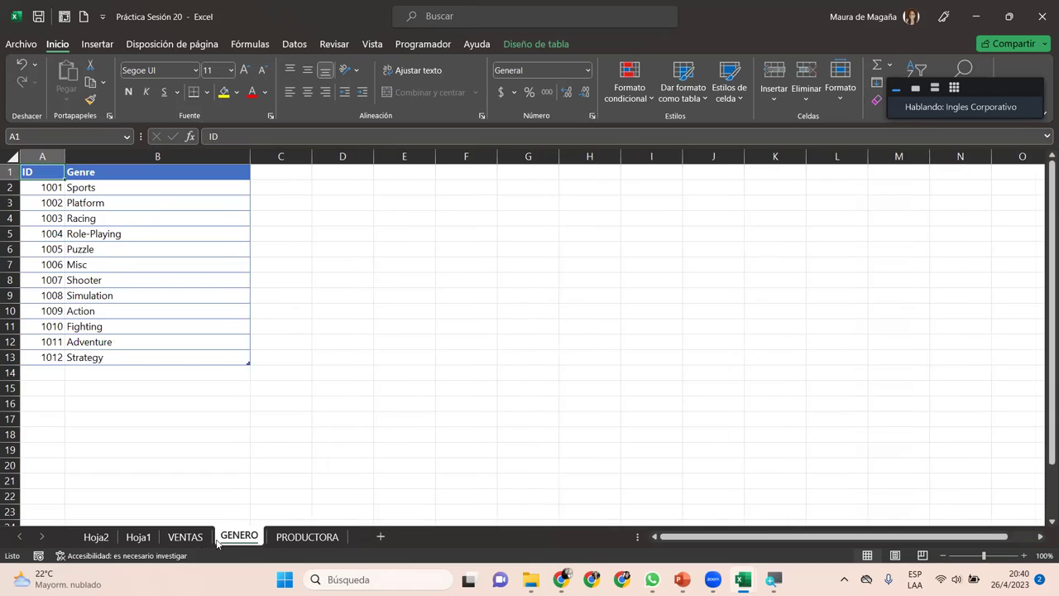
pyautogui.click(186, 540)
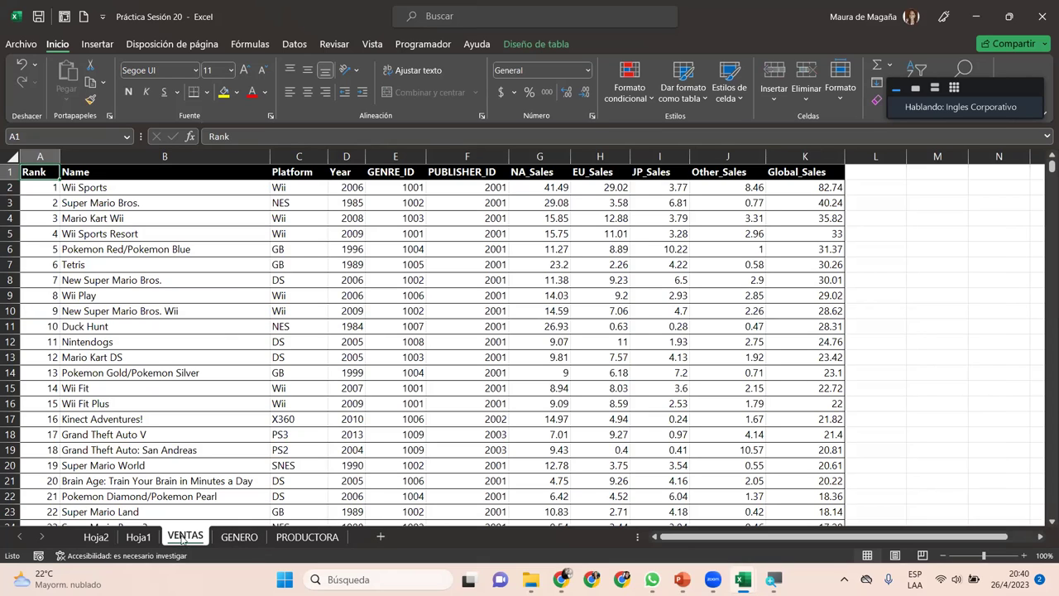
pyautogui.click(233, 538)
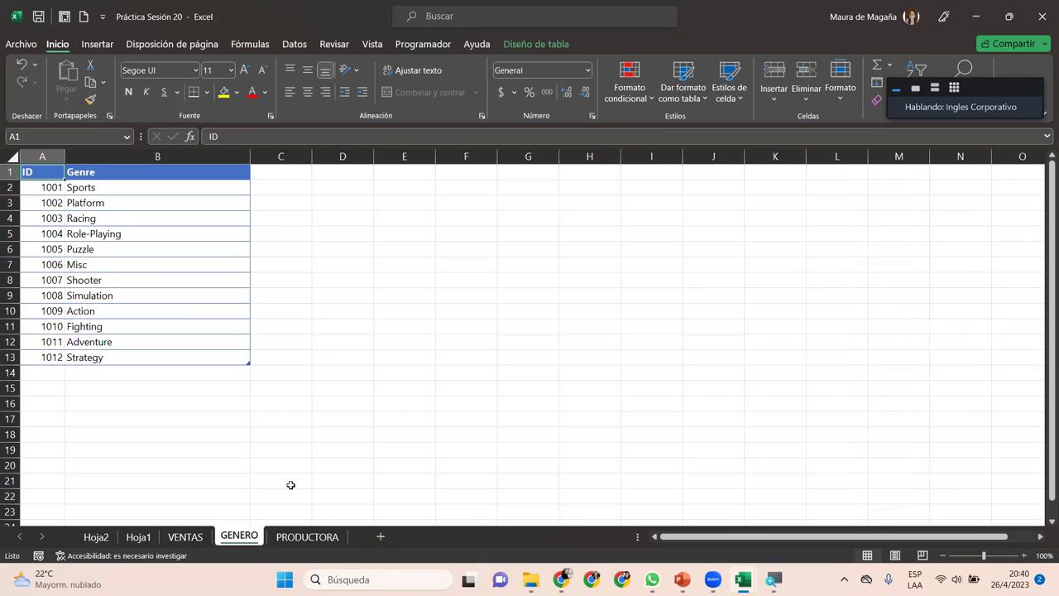
pyautogui.click(318, 535)
pyautogui.click(239, 536)
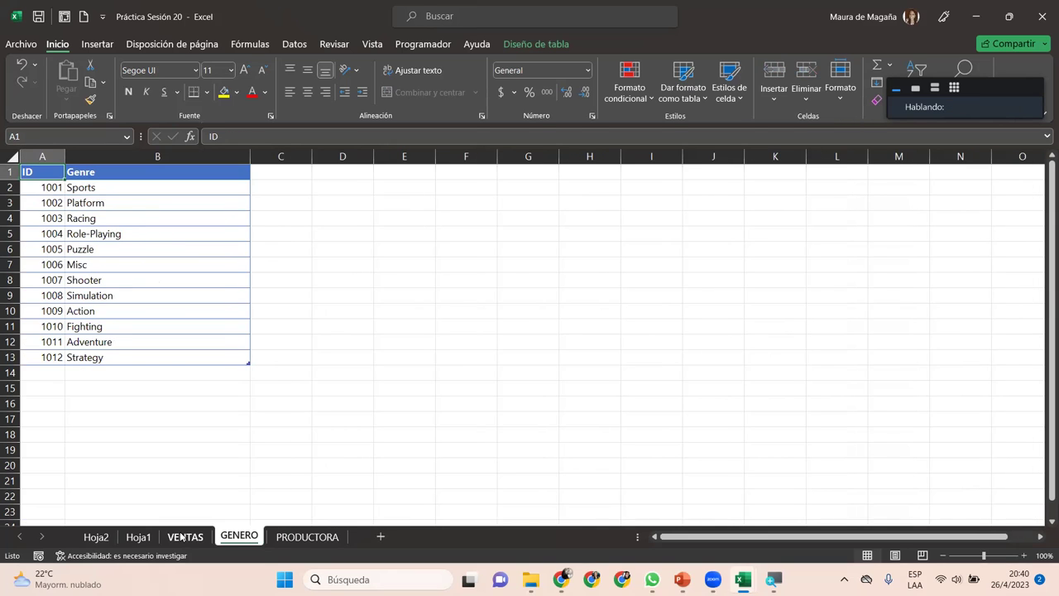
pyautogui.click(185, 536)
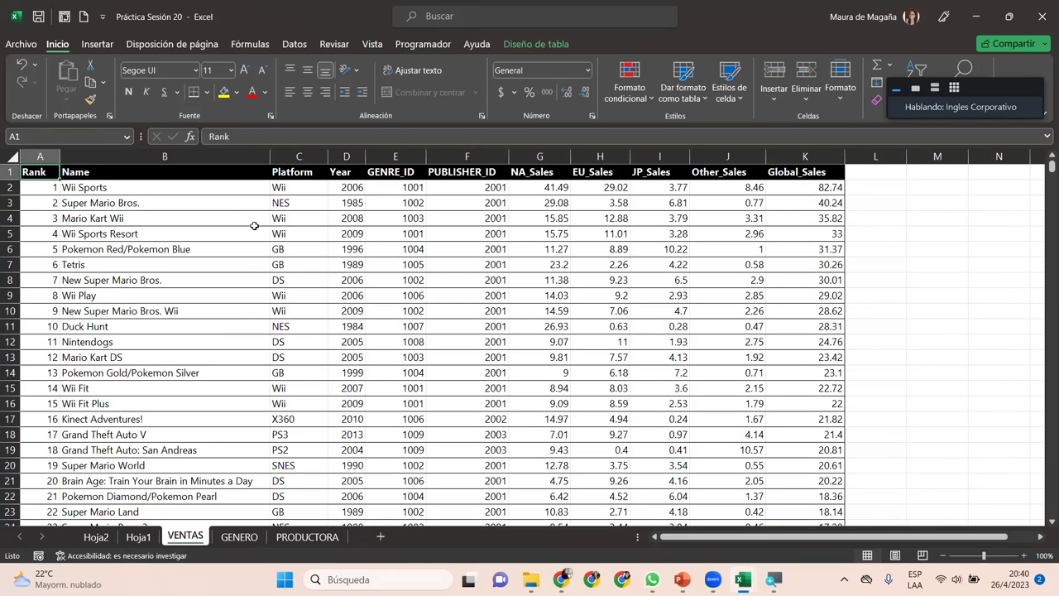
pyautogui.click(449, 213)
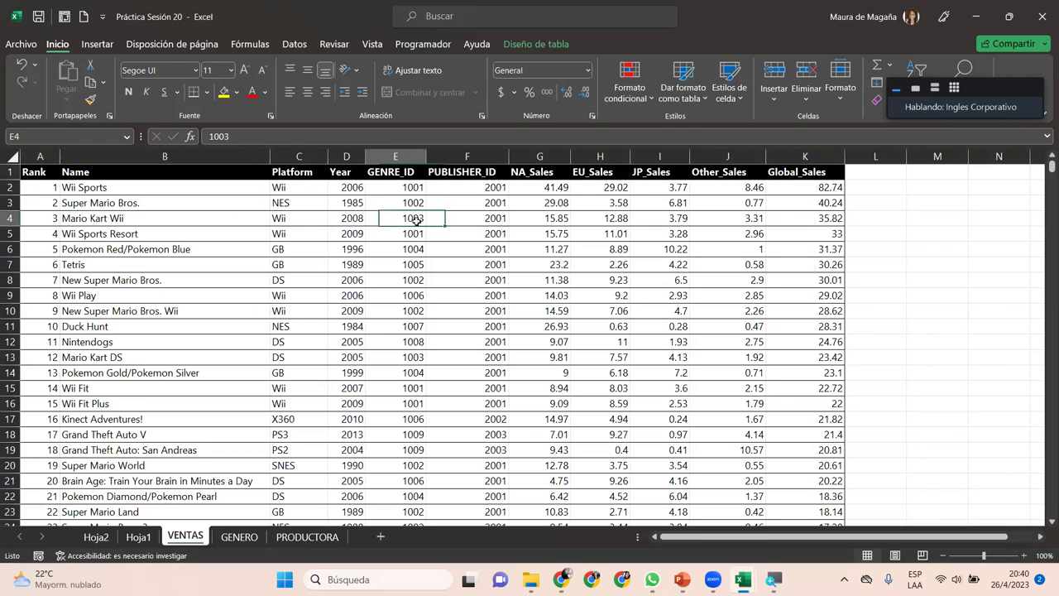
pyautogui.click(412, 298)
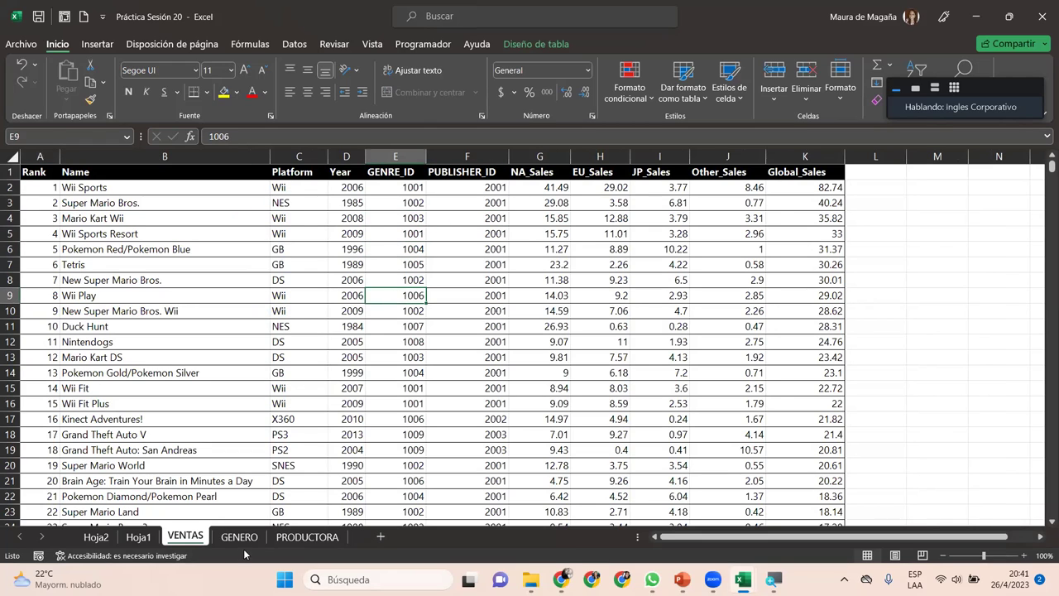
pyautogui.click(97, 539)
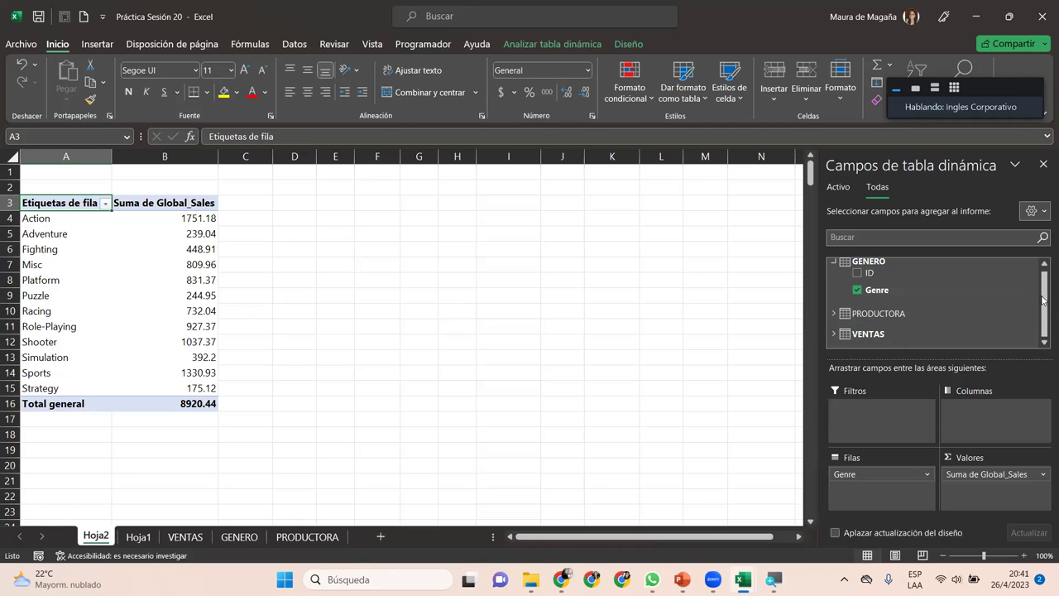
# Add EU_Sales from VENTAS to Valores and remove Suma de Global_Sales (Action now 525).
pyautogui.click(834, 334)
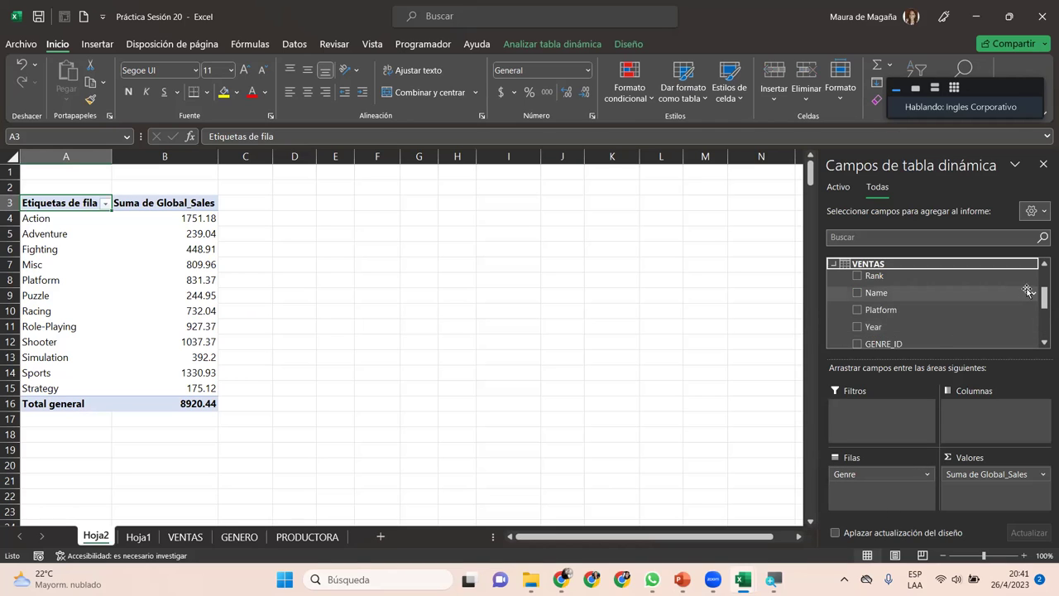
pyautogui.moveTo(1043, 299); pyautogui.dragTo(1042, 338)
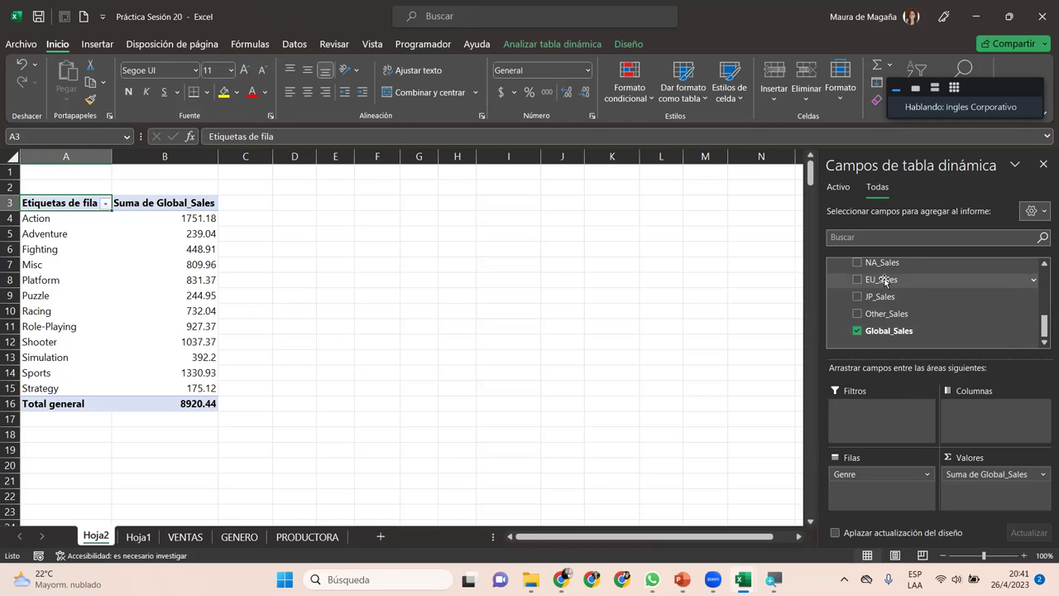
pyautogui.moveTo(886, 281); pyautogui.dragTo(979, 495)
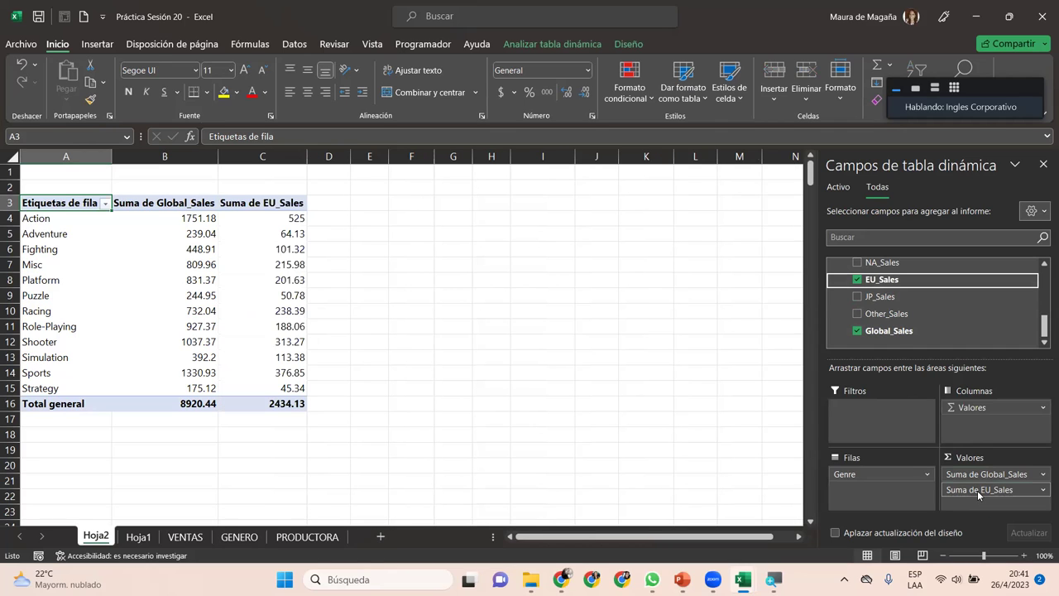
pyautogui.click(1044, 476)
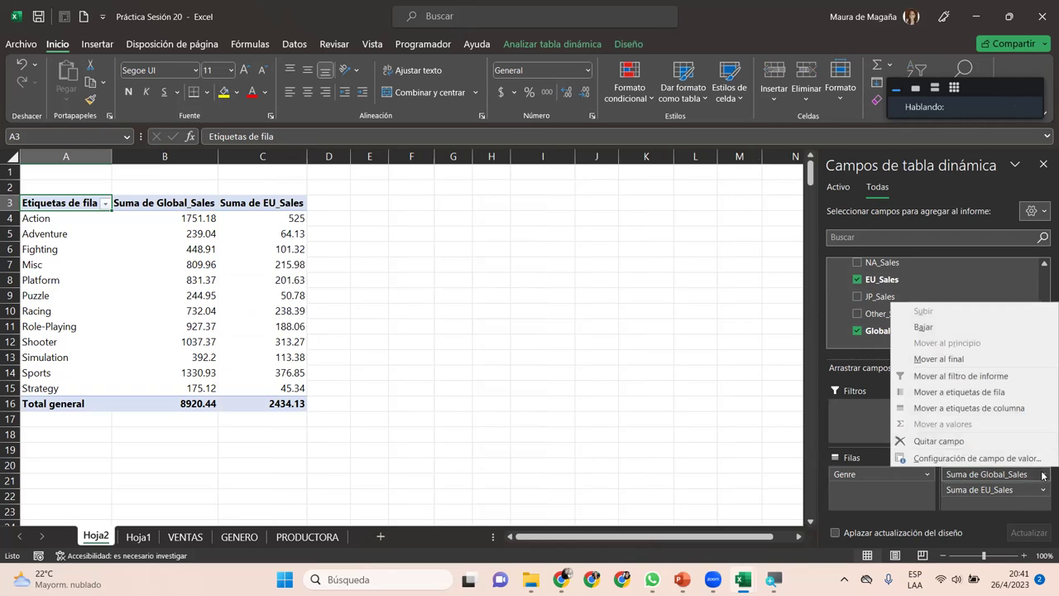
pyautogui.click(992, 439)
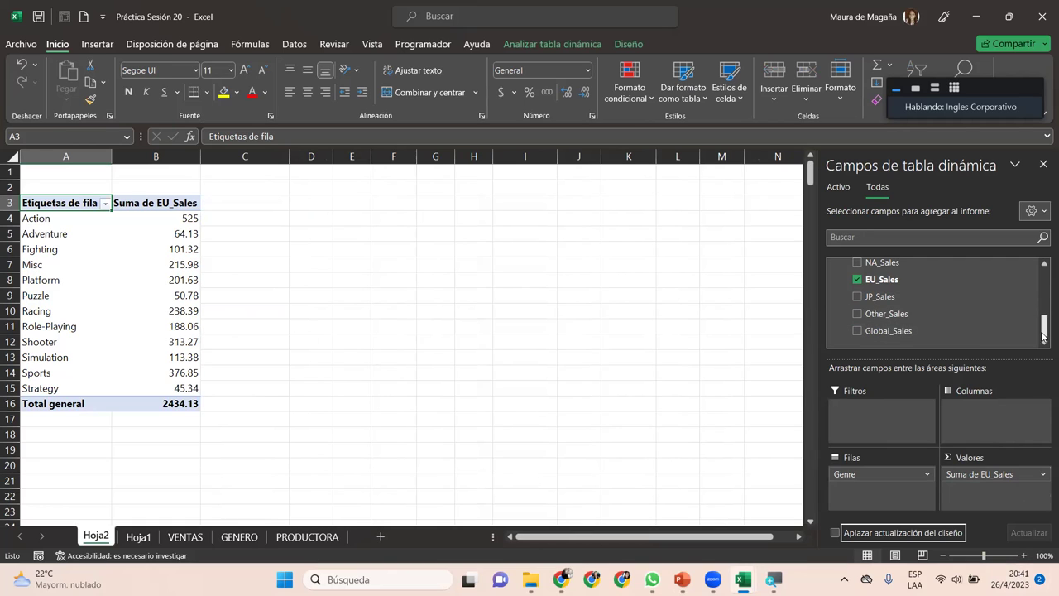
pyautogui.moveTo(1043, 331); pyautogui.dragTo(1043, 341)
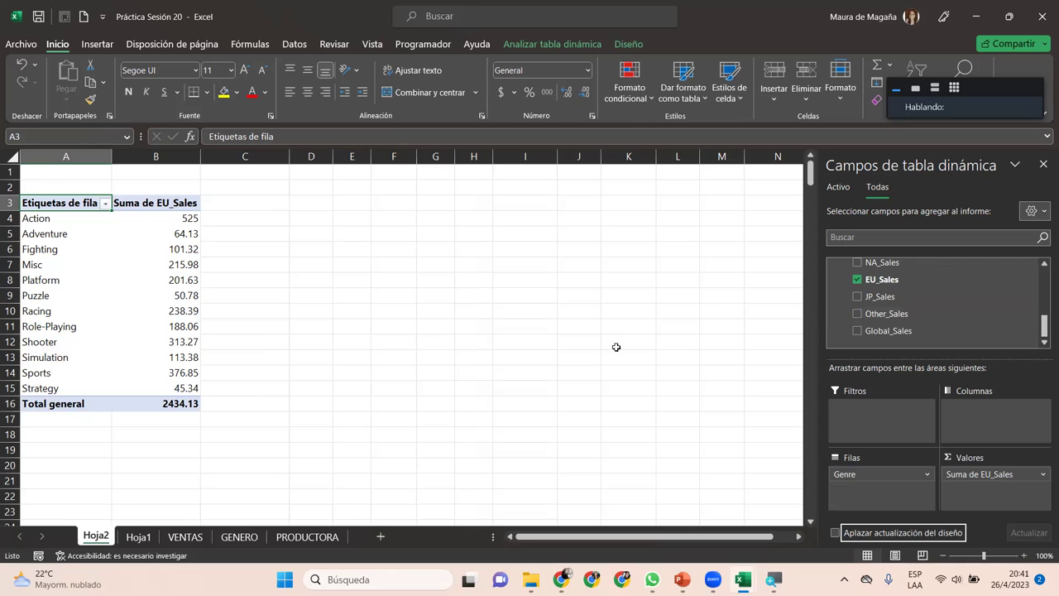
# Put Publisher from PRODUCTORA in Columnas, showing EU_Sales per genre for each publisher.
pyautogui.moveTo(1045, 326); pyautogui.dragTo(1044, 273)
pyautogui.click(835, 312)
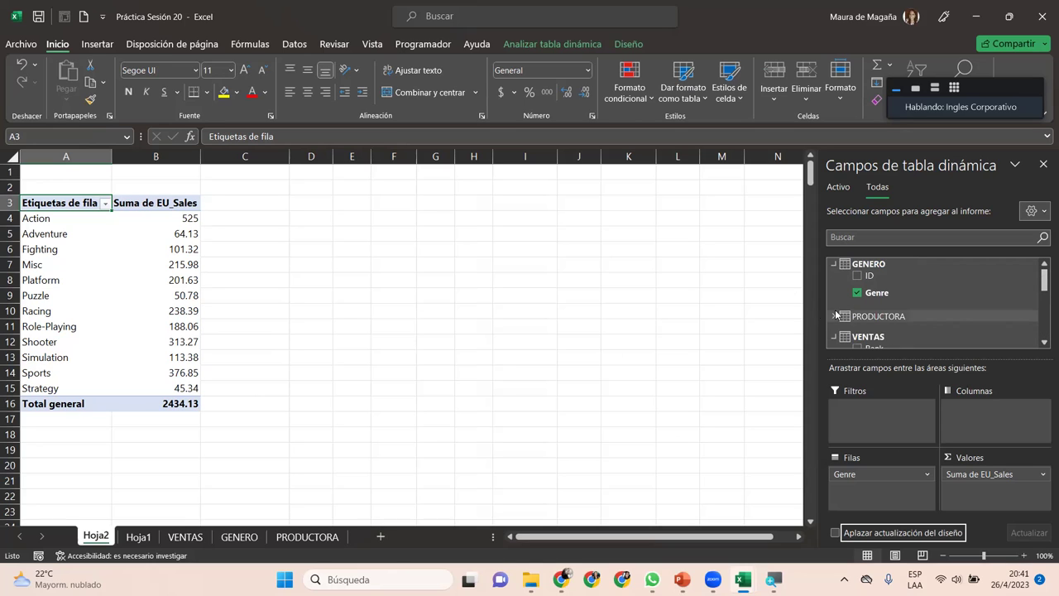
pyautogui.scroll(-1, 1043, 289)
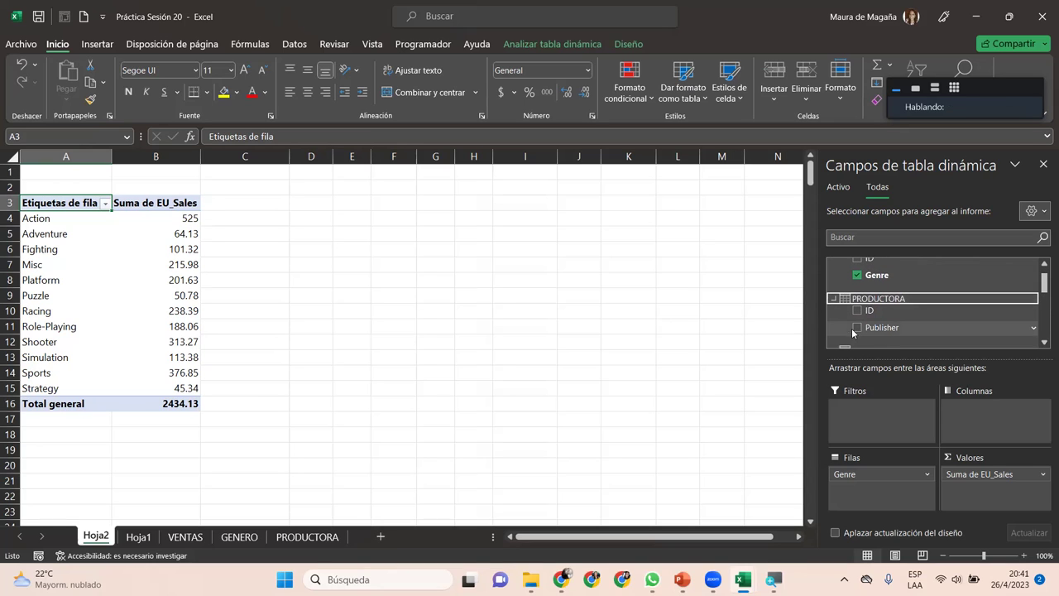
pyautogui.moveTo(885, 329); pyautogui.dragTo(849, 474)
pyautogui.moveTo(810, 170)
pyautogui.mouseDown()
pyautogui.moveTo(811, 215)
pyautogui.moveTo(811, 165)
pyautogui.mouseUp()
pyautogui.moveTo(871, 486); pyautogui.dragTo(988, 423)
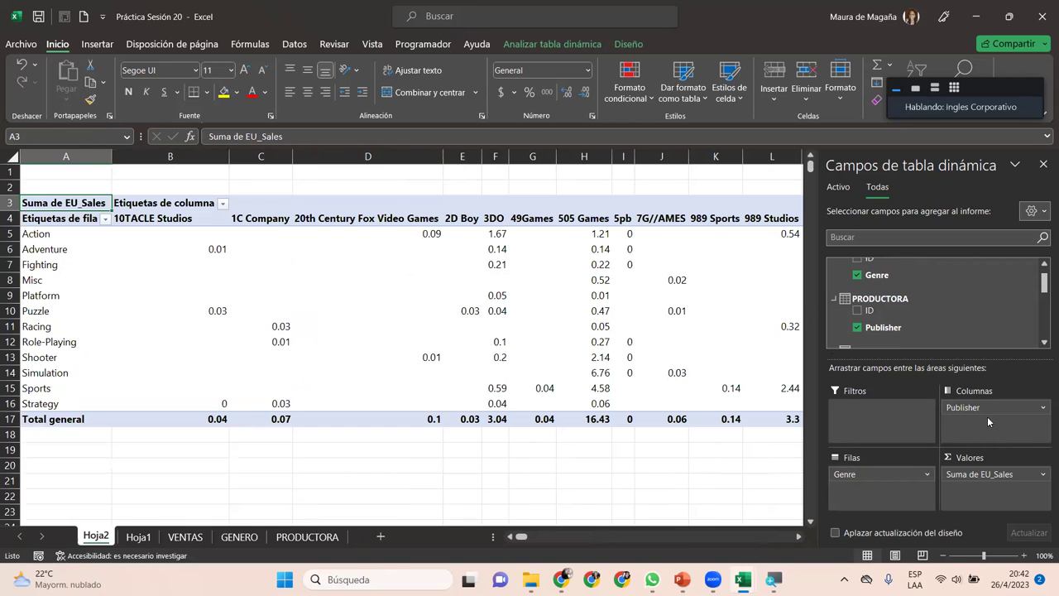
pyautogui.moveTo(988, 417); pyautogui.dragTo(850, 421)
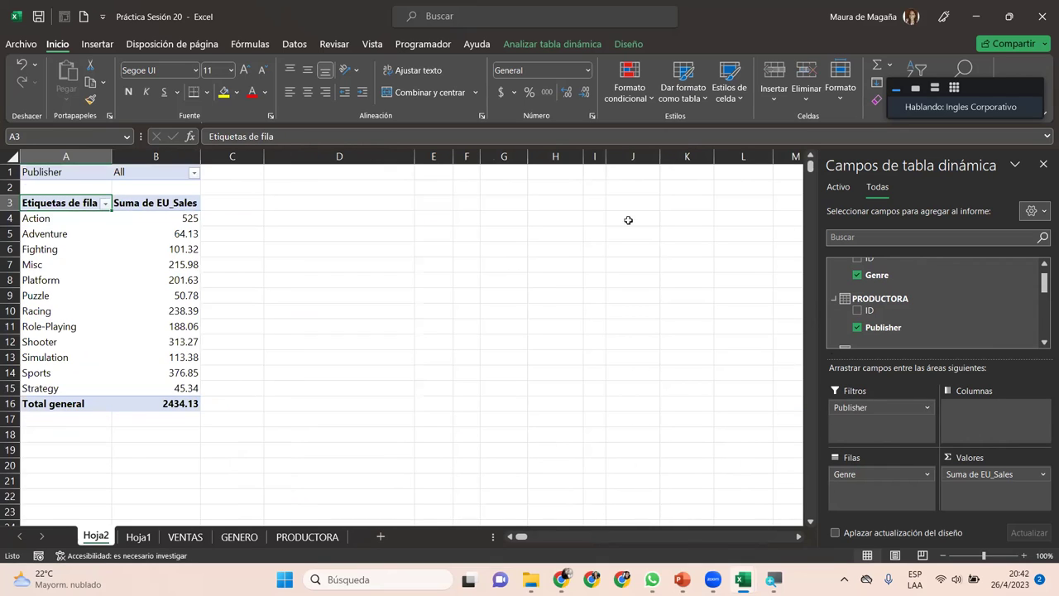
pyautogui.click(192, 172)
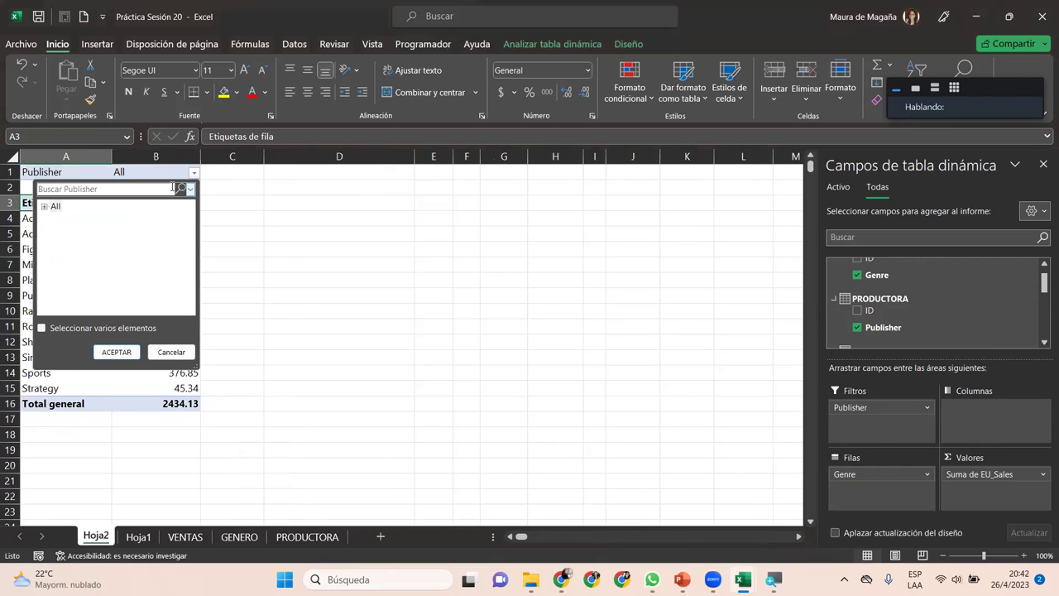
pyautogui.click(45, 206)
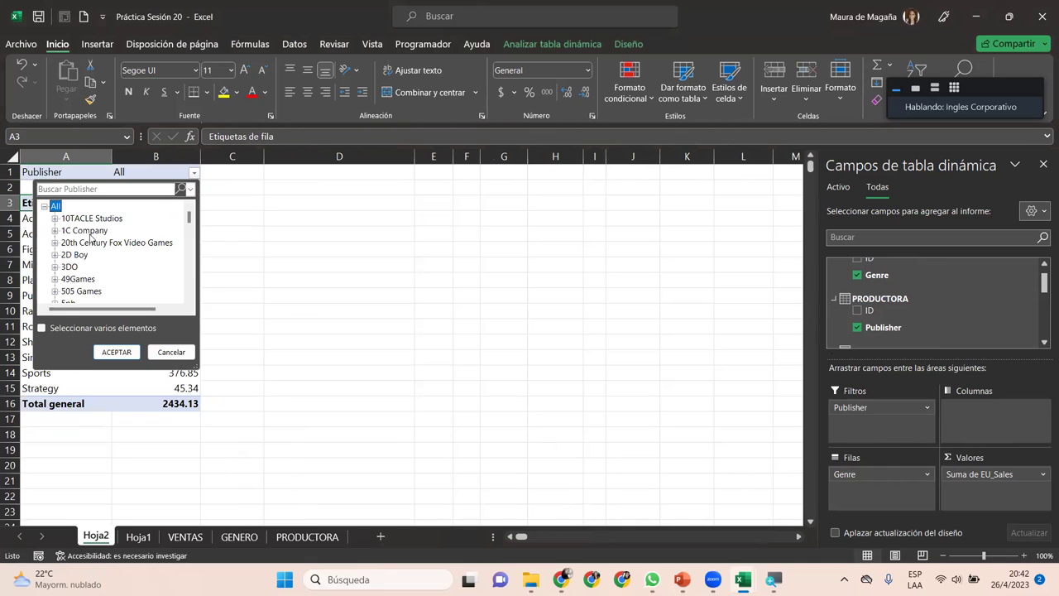
pyautogui.click(102, 351)
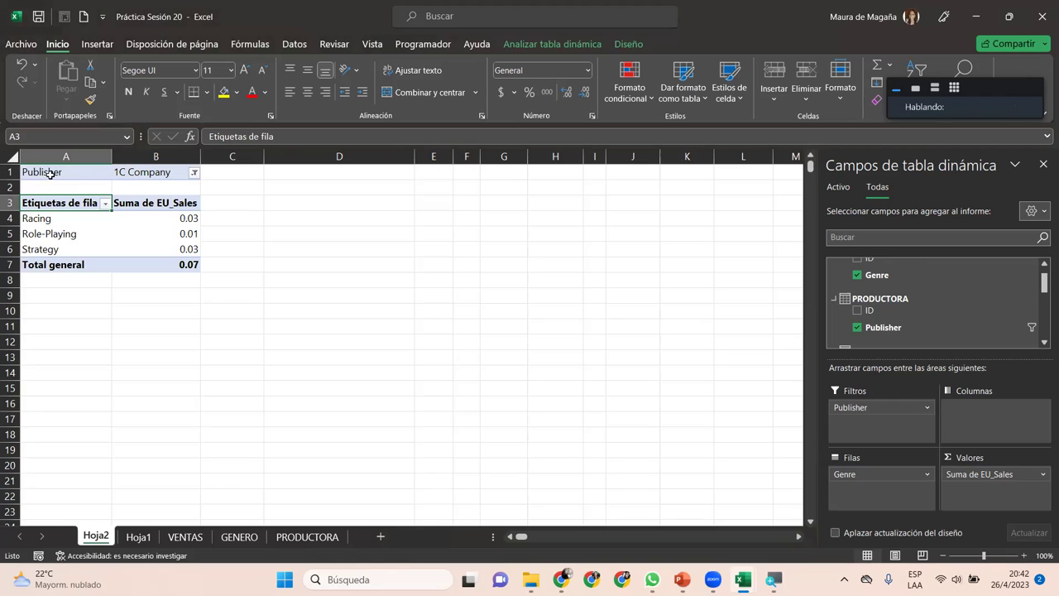
pyautogui.click(194, 173)
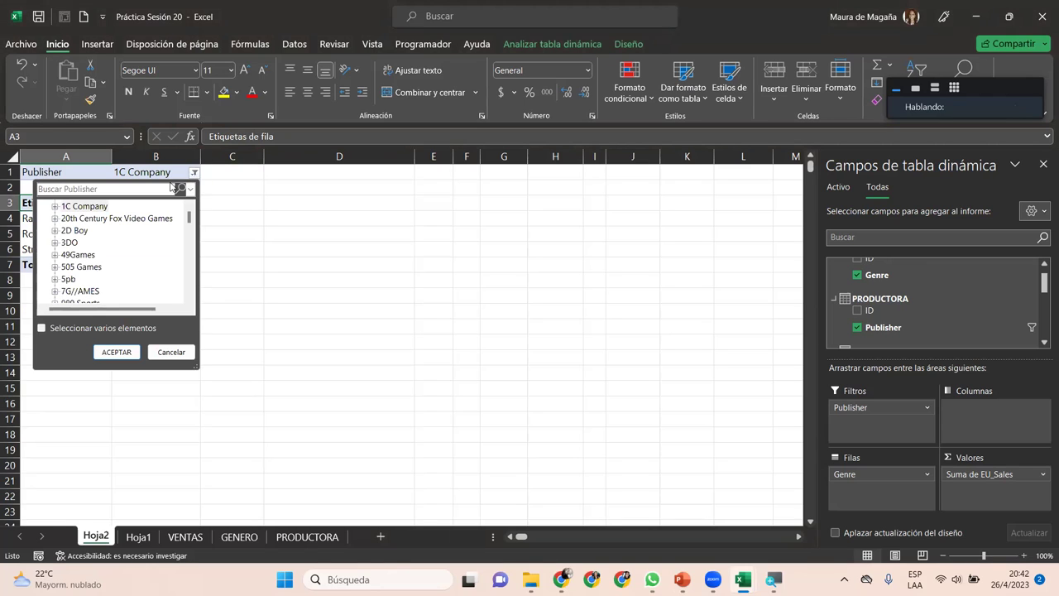
pyautogui.scroll(1, 190, 215)
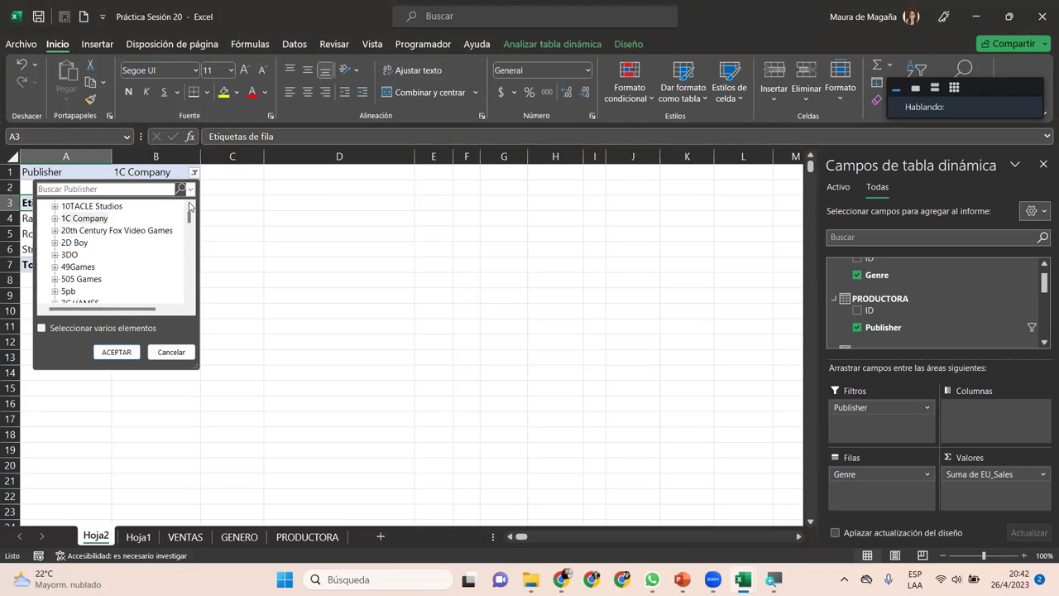
pyautogui.click(189, 208)
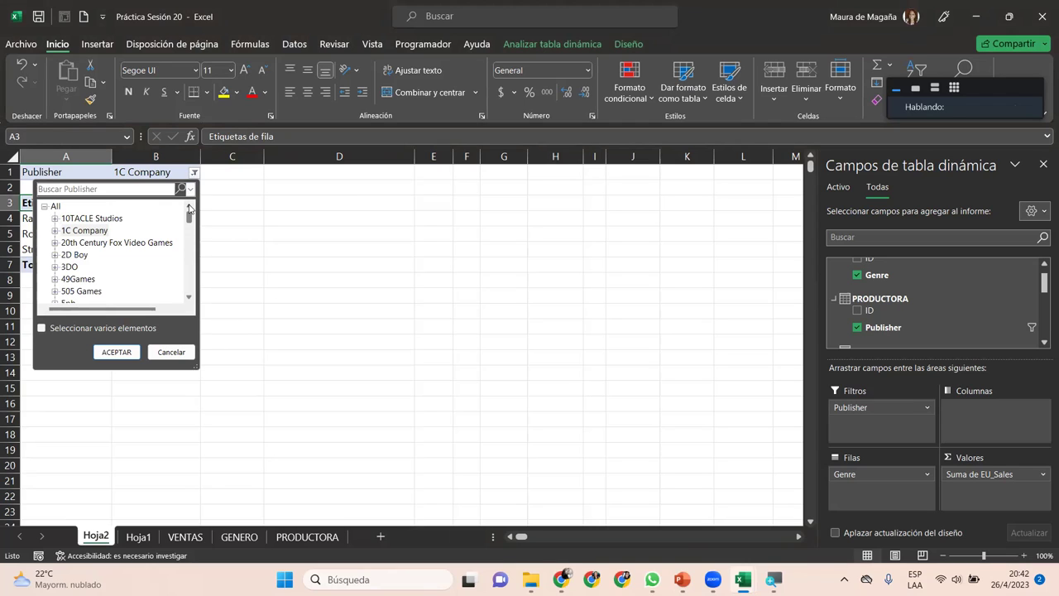
pyautogui.click(55, 205)
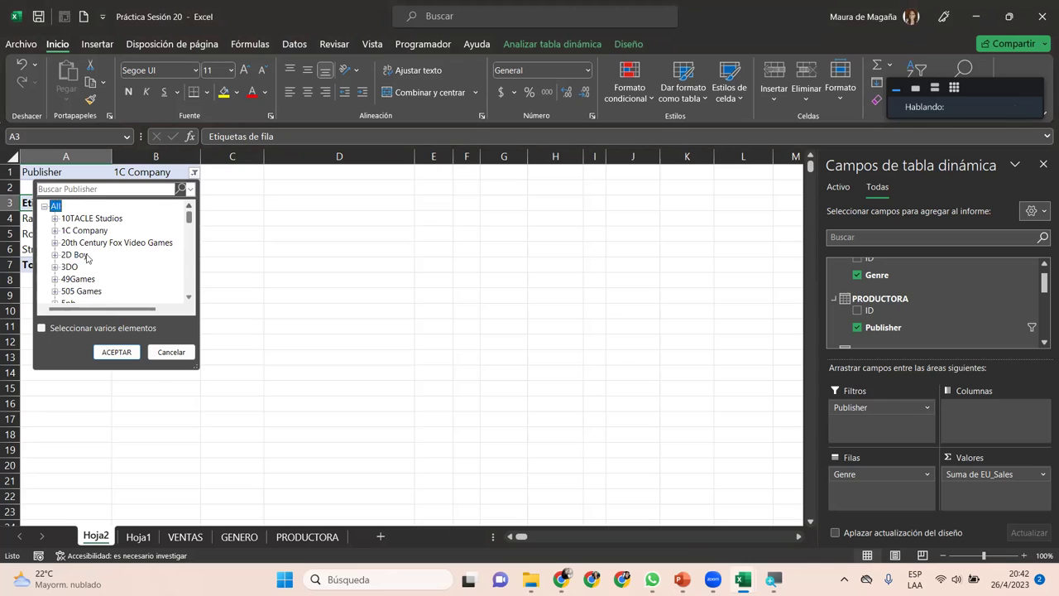
pyautogui.click(116, 351)
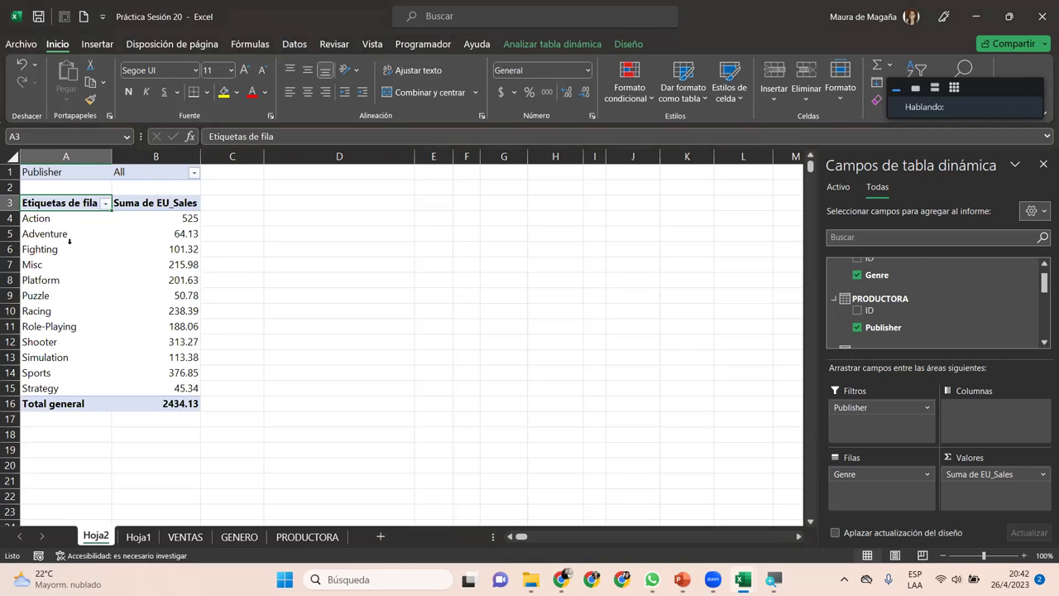
pyautogui.click(70, 237)
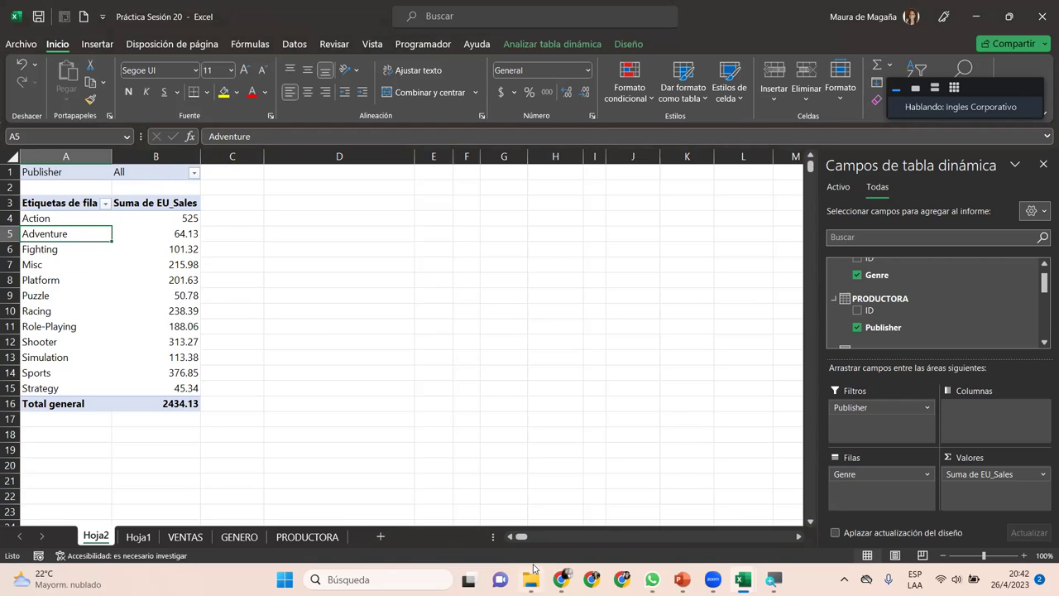
pyautogui.moveTo(533, 570)
pyautogui.moveTo(1043, 278); pyautogui.dragTo(1043, 268)
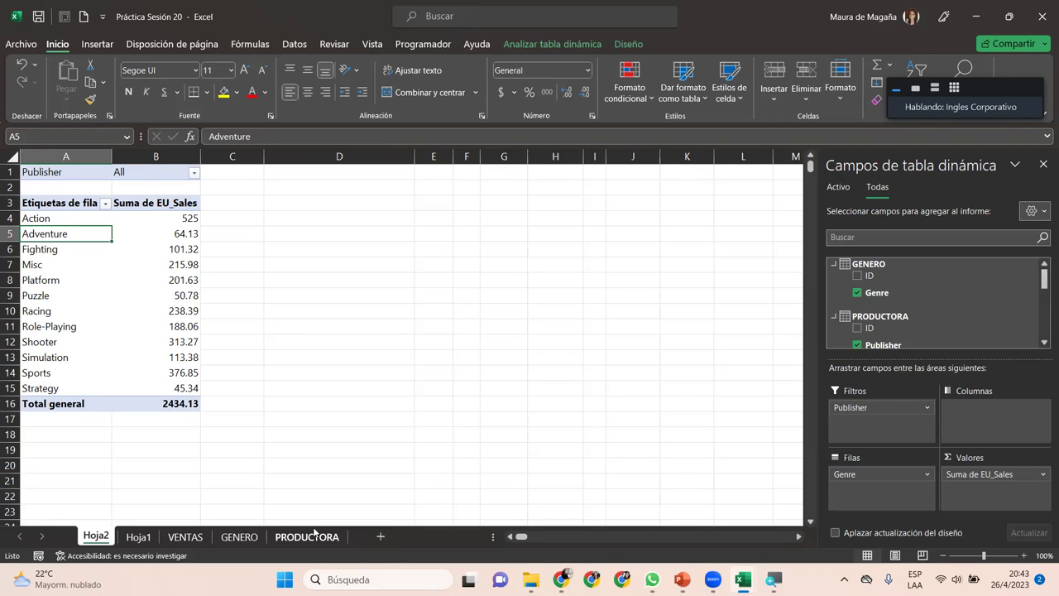
# Insert a pivot table from the VENTAS table on existing sheet Hoja2 at cell A30.
pyautogui.click(198, 539)
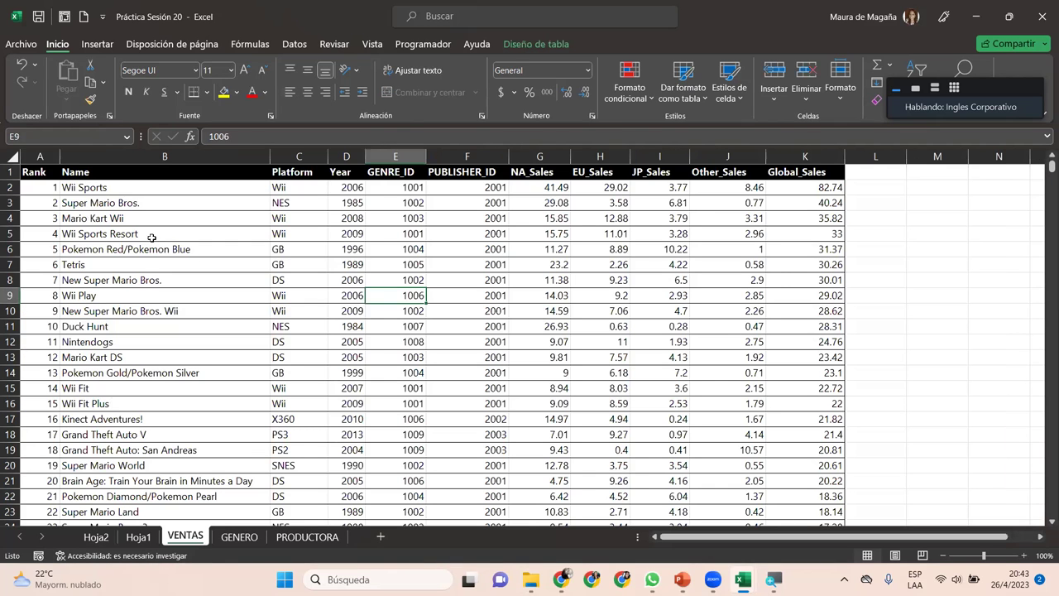
pyautogui.click(38, 172)
pyautogui.click(97, 44)
pyautogui.click(36, 79)
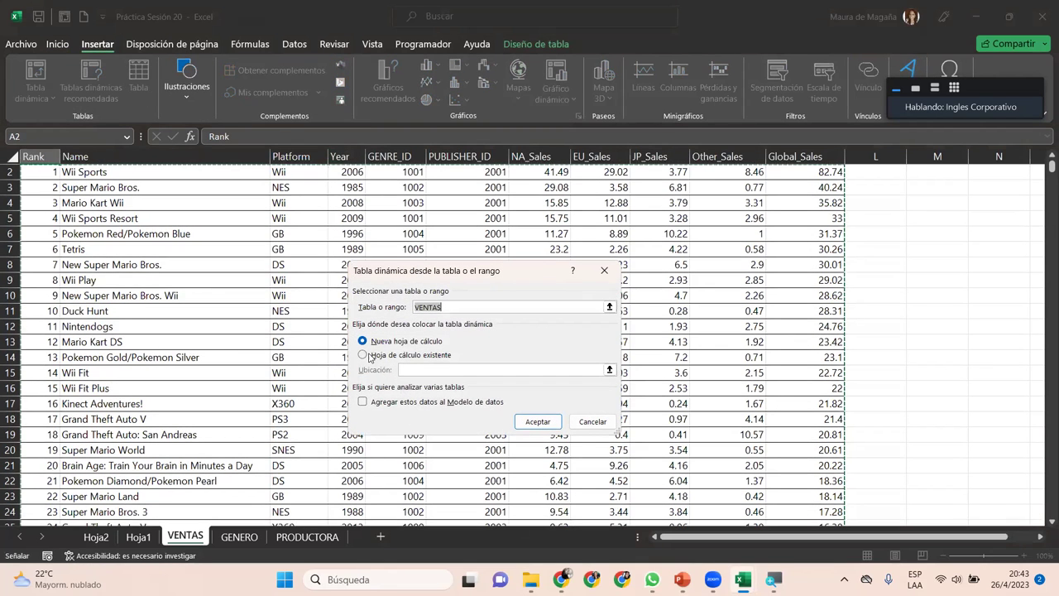
pyautogui.click(366, 356)
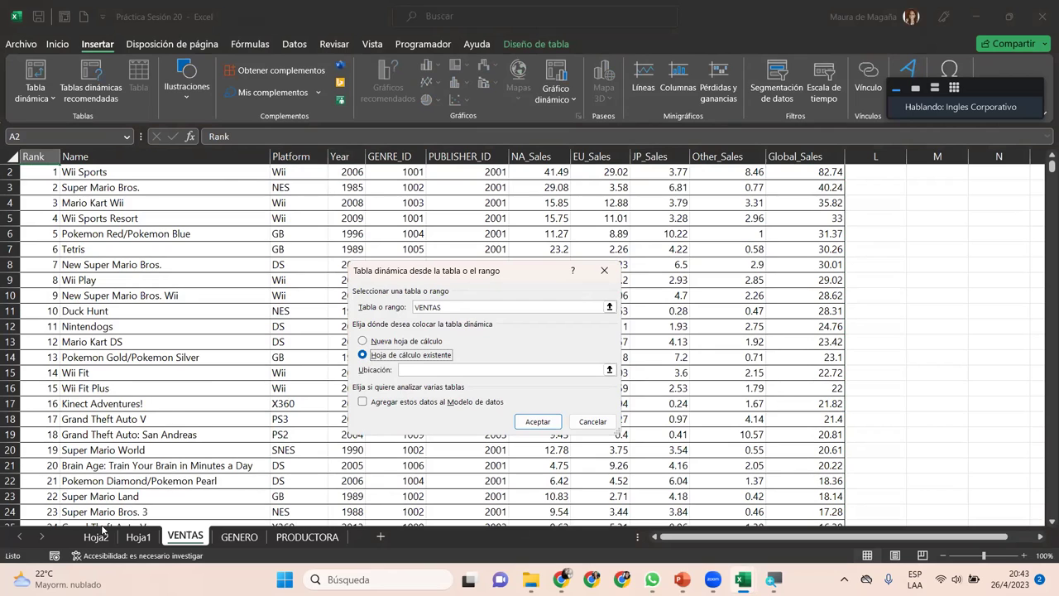
pyautogui.click(430, 370)
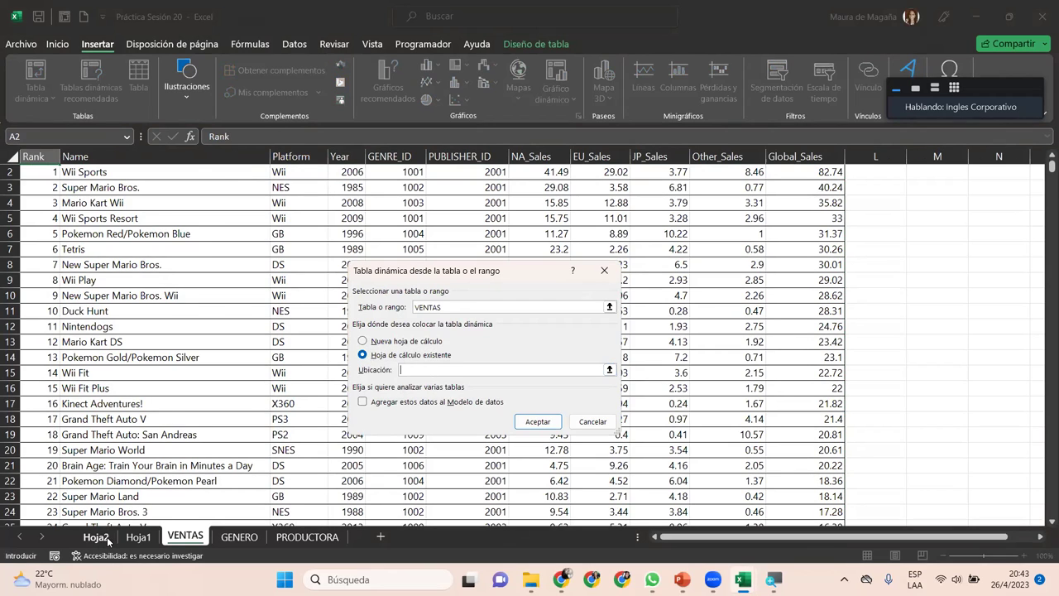
pyautogui.click(106, 539)
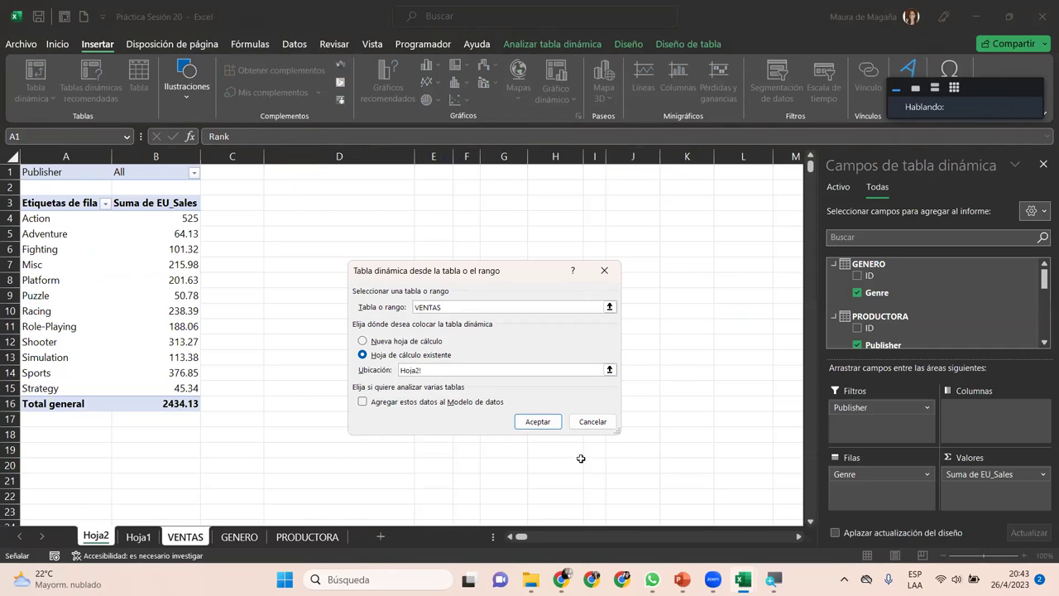
pyautogui.click(810, 523)
pyautogui.scroll(-2, 389, 381)
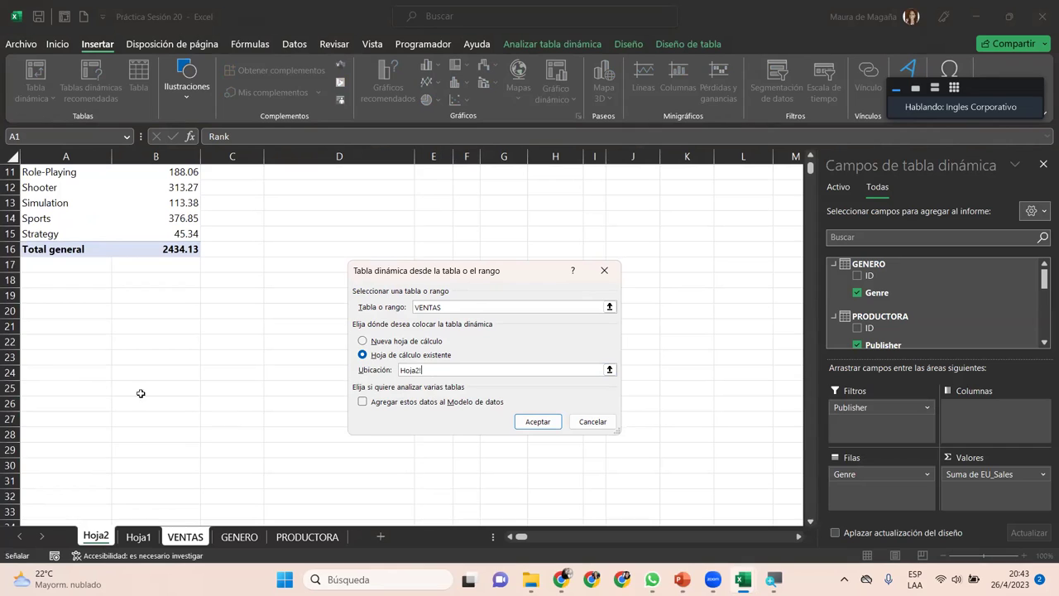
pyautogui.click(30, 464)
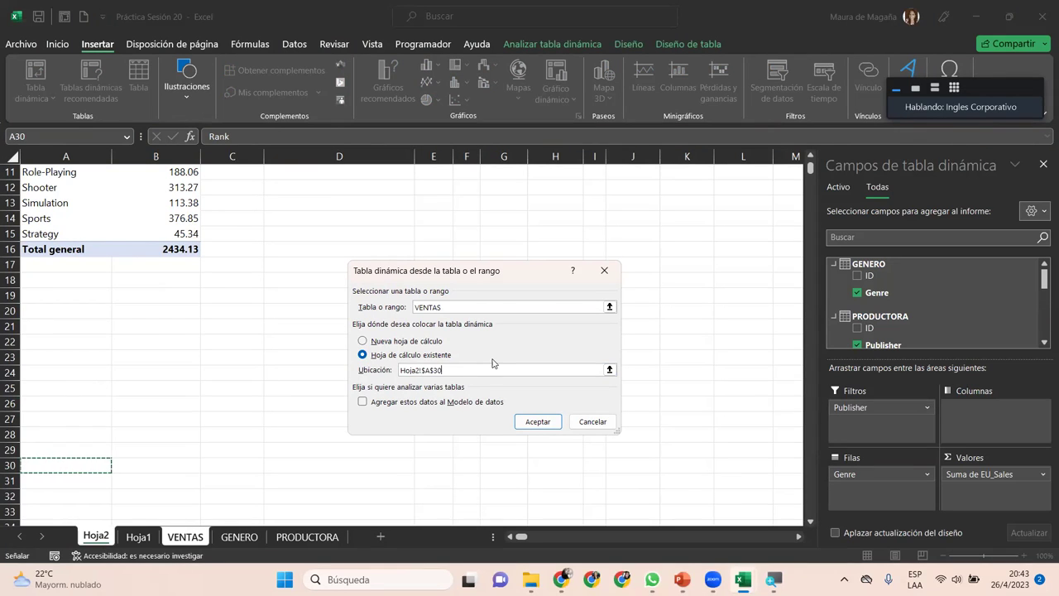
pyautogui.click(547, 420)
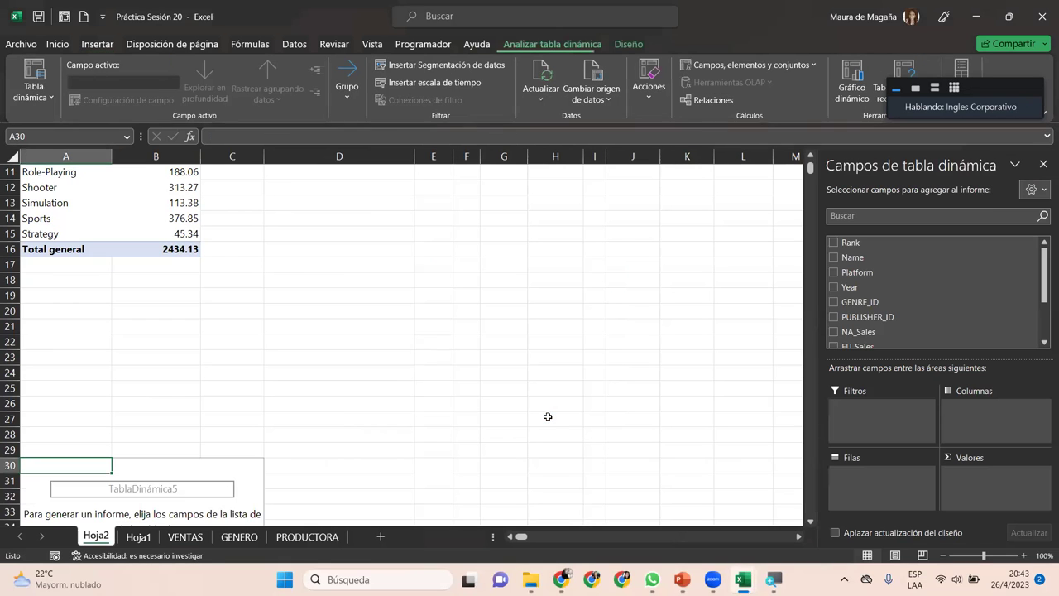
# Bring more tables into the new pivot's field list, accepting a new data-model pivot table.
pyautogui.scroll(-1, 809, 521)
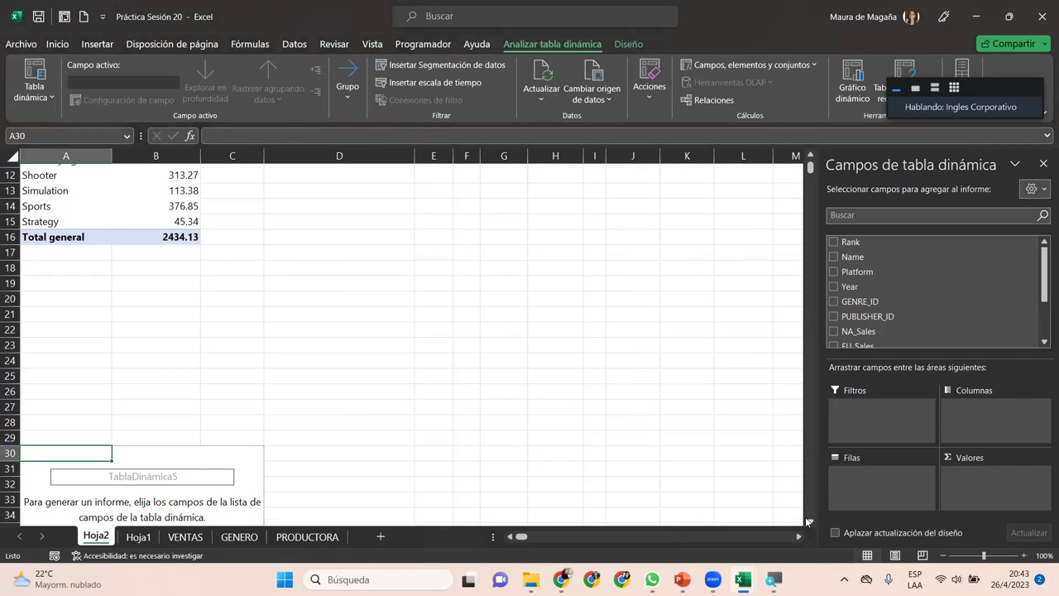
pyautogui.scroll(-4, 808, 522)
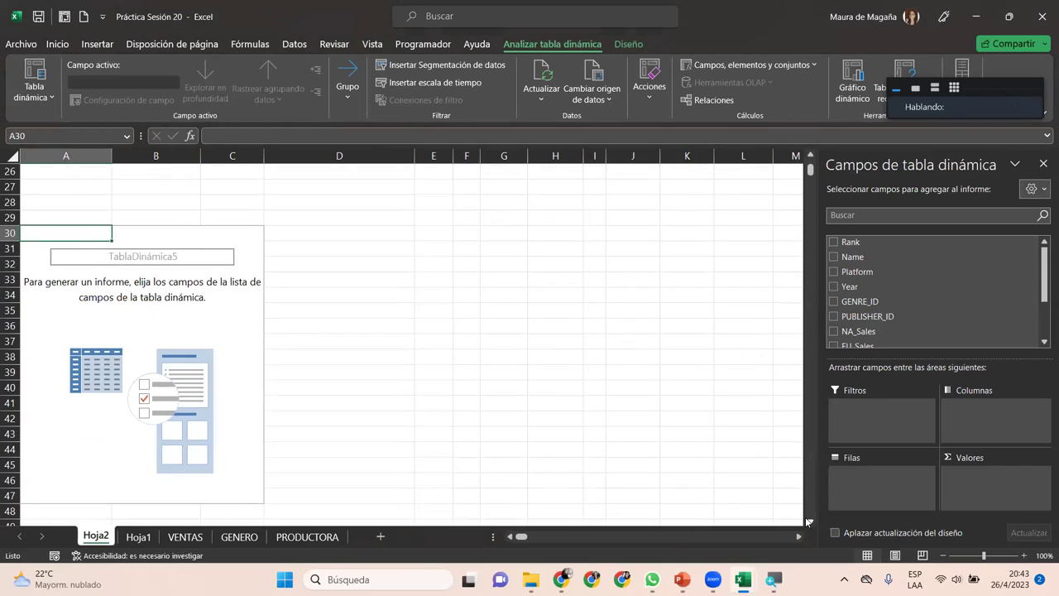
pyautogui.scroll(-1, 809, 522)
pyautogui.moveTo(1043, 286)
pyautogui.mouseDown()
pyautogui.moveTo(1044, 343)
pyautogui.moveTo(1044, 276)
pyautogui.mouseUp()
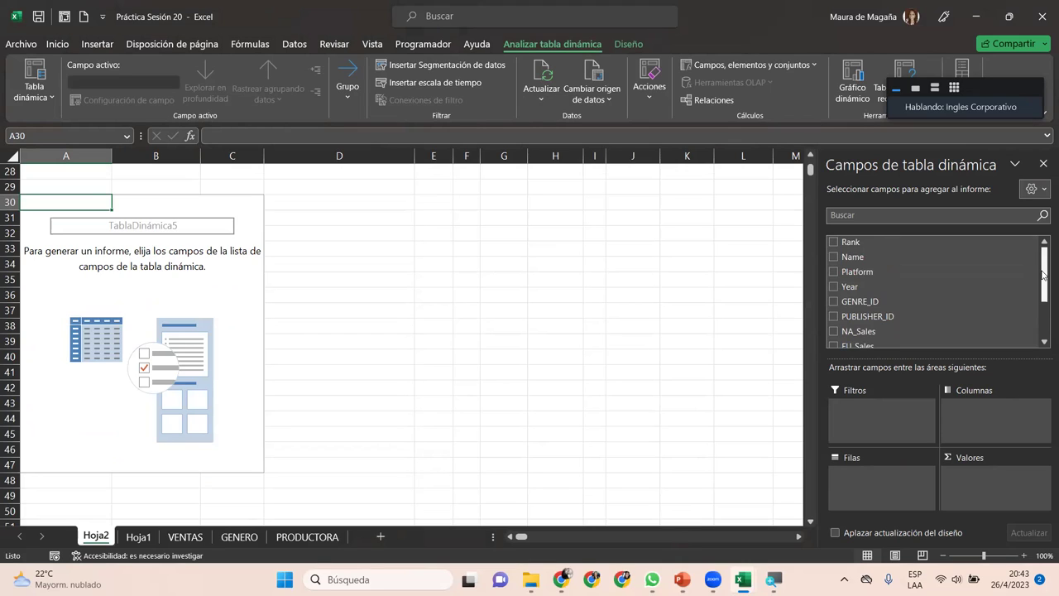
pyautogui.moveTo(1043, 276); pyautogui.dragTo(1043, 341)
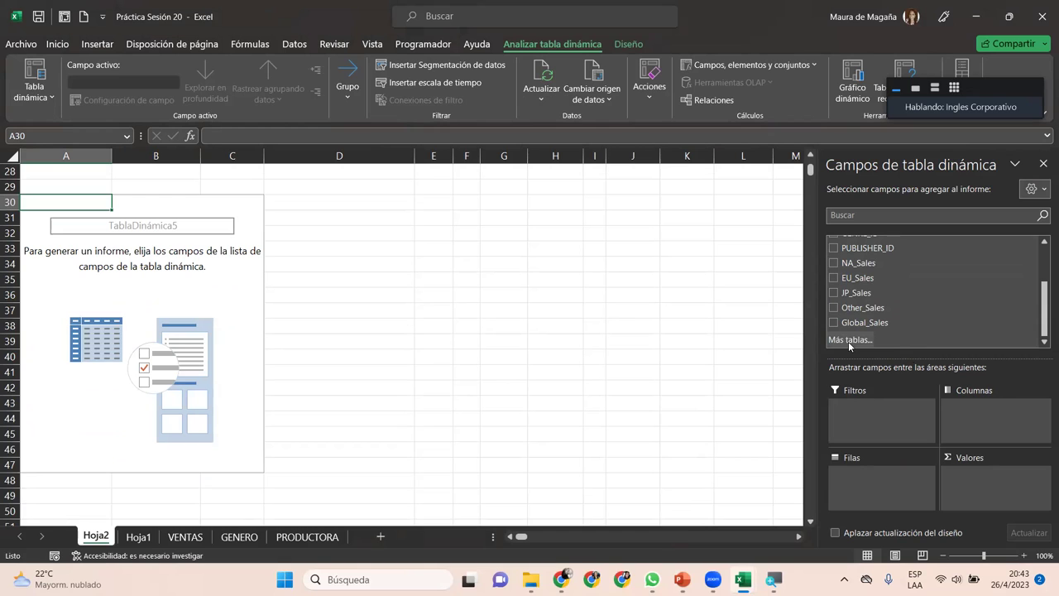
pyautogui.click(837, 340)
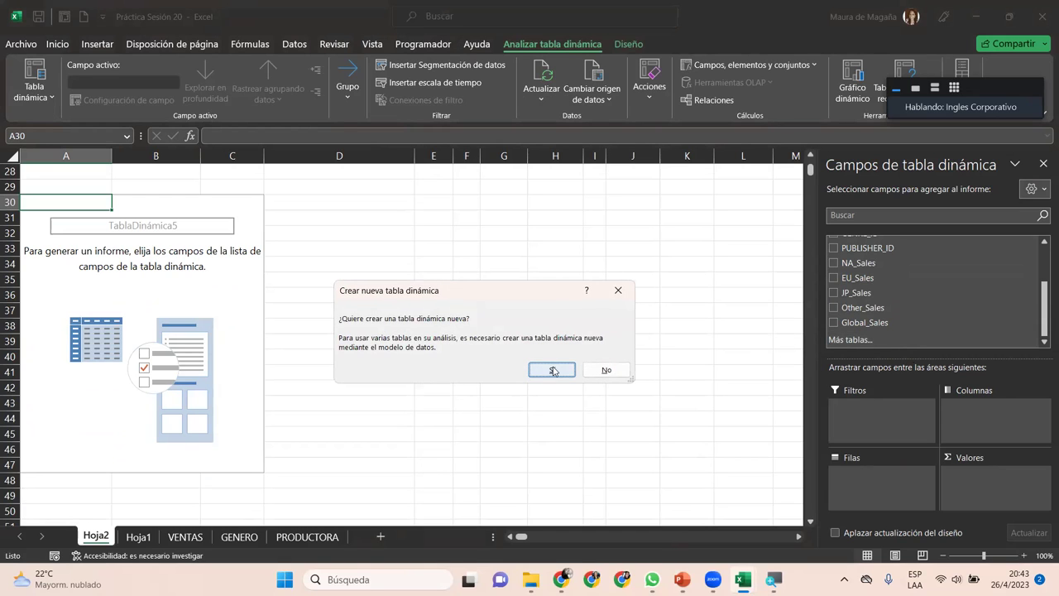
pyautogui.click(552, 370)
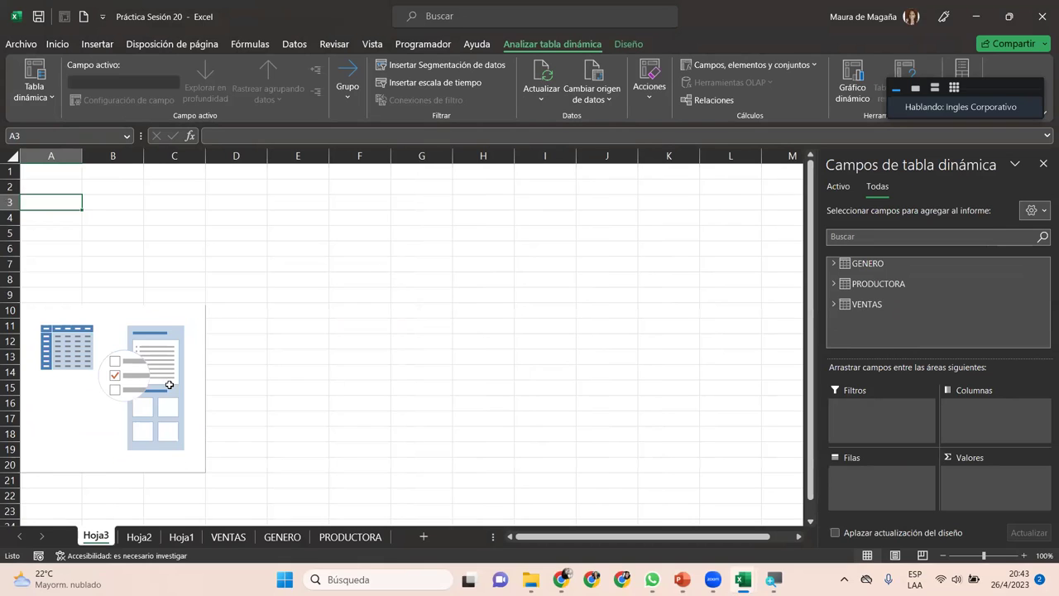
# On Hoja2, select A30:C47 and delete the empty TablaDinámica5 pivot.
pyautogui.click(137, 538)
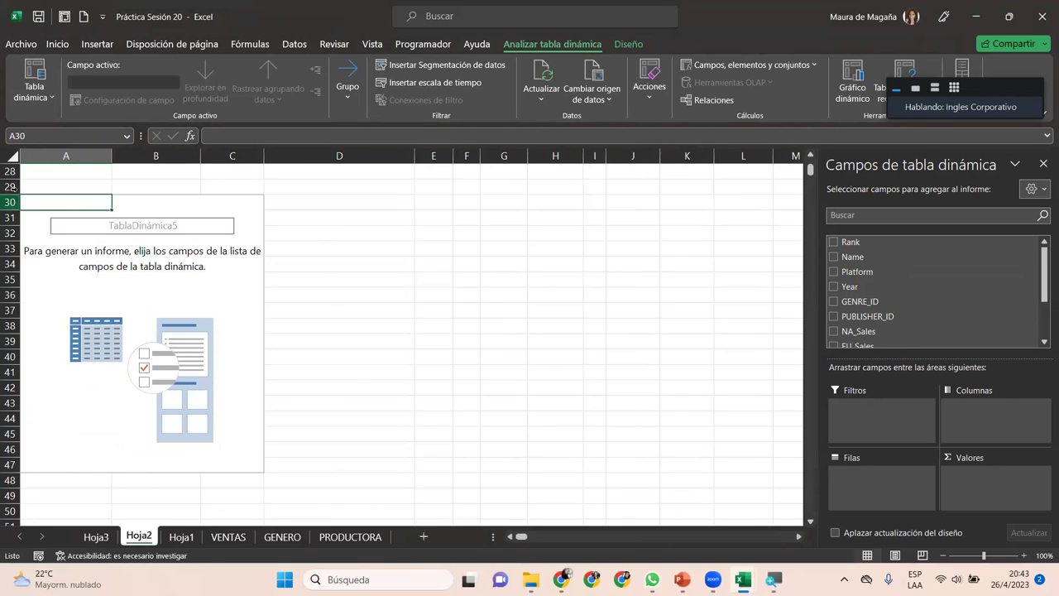
pyautogui.moveTo(37, 202); pyautogui.dragTo(229, 460)
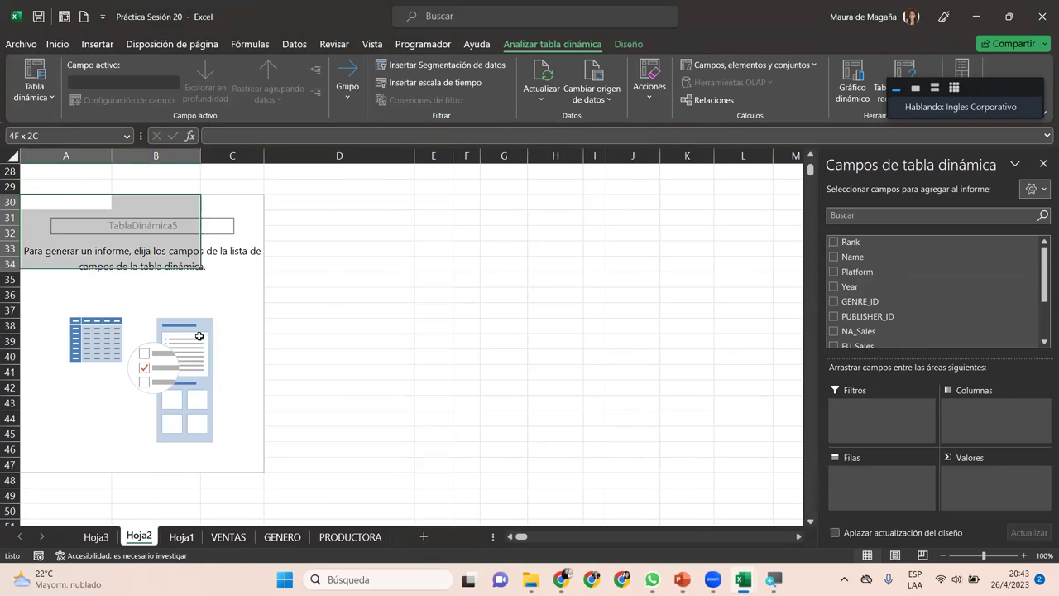
pyautogui.rightClick(230, 461)
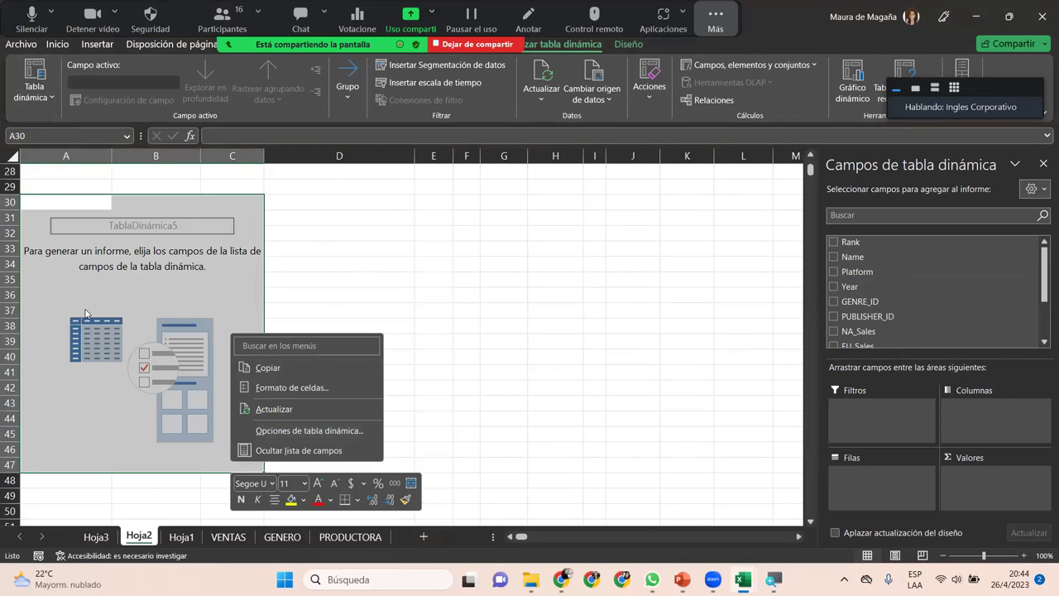
pyautogui.press('Escape')
pyautogui.press('Delete')
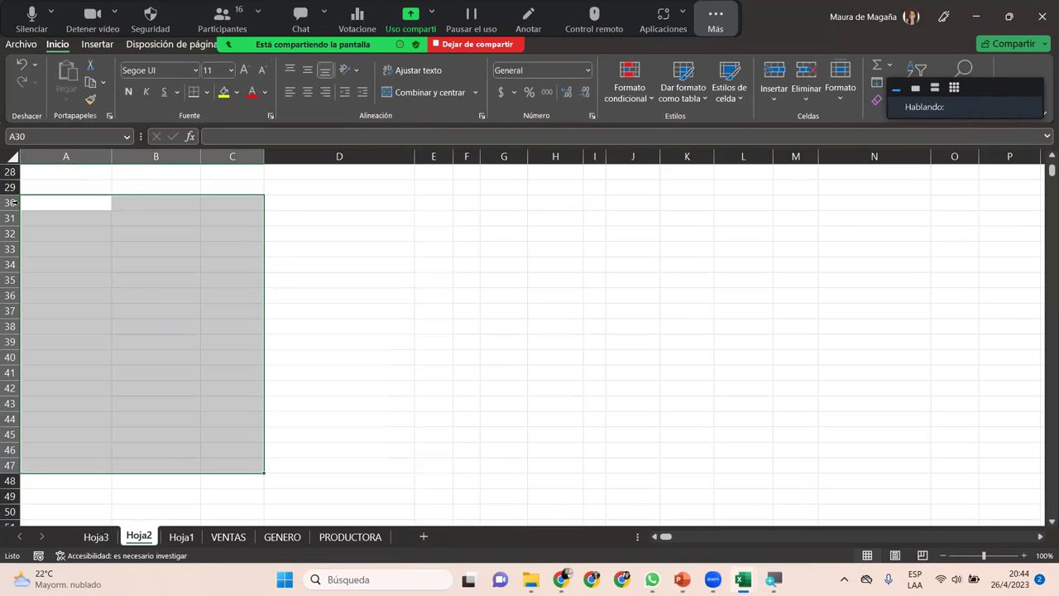
pyautogui.click(74, 206)
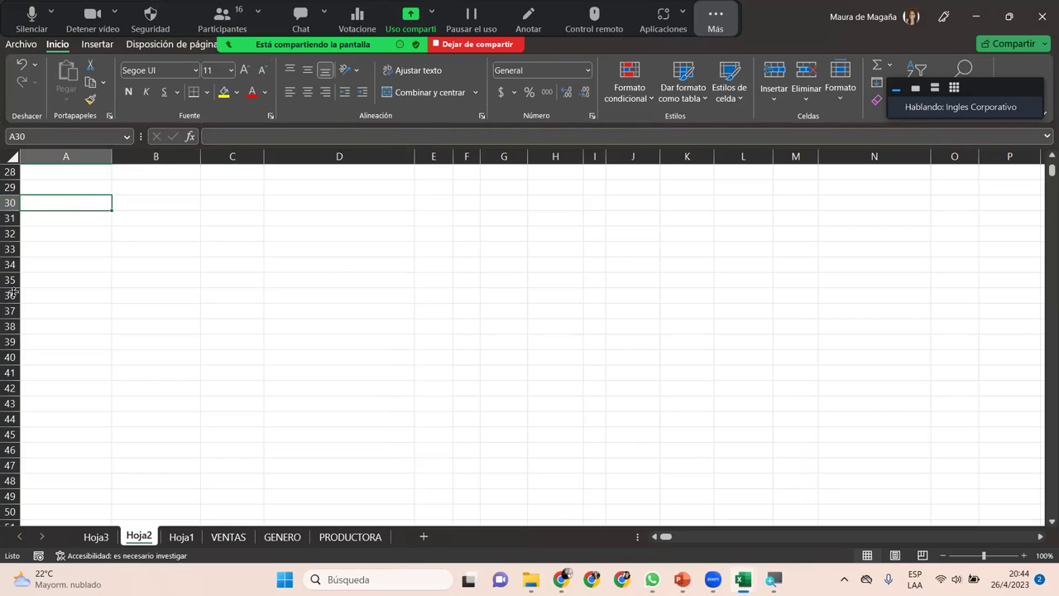
# On Hoja3, put Publisher in Filas and Global_Sales in Valores.
pyautogui.click(96, 536)
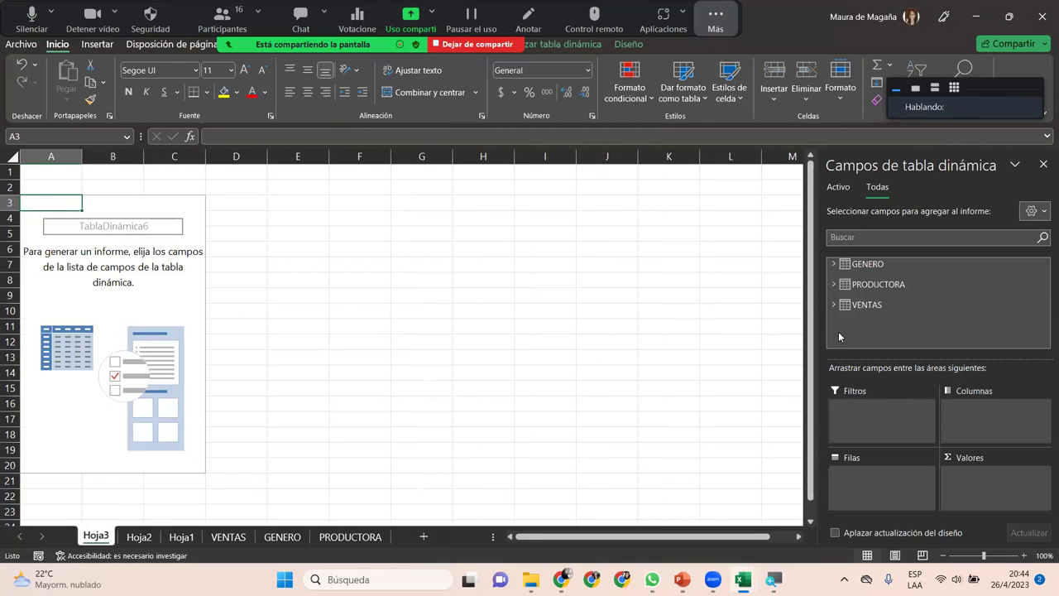
pyautogui.click(834, 285)
pyautogui.moveTo(882, 312); pyautogui.dragTo(869, 488)
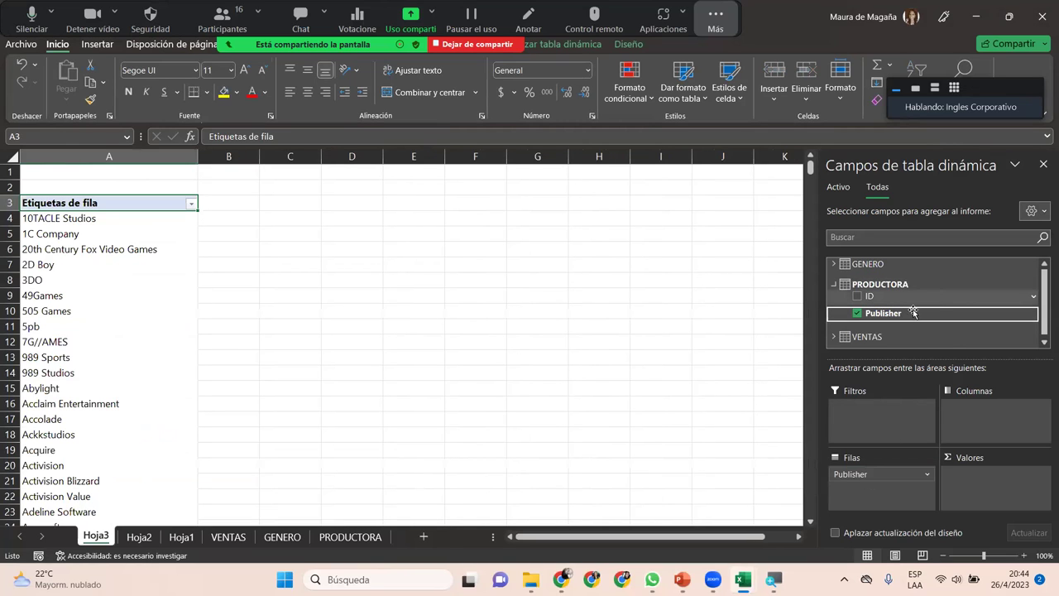
pyautogui.click(834, 337)
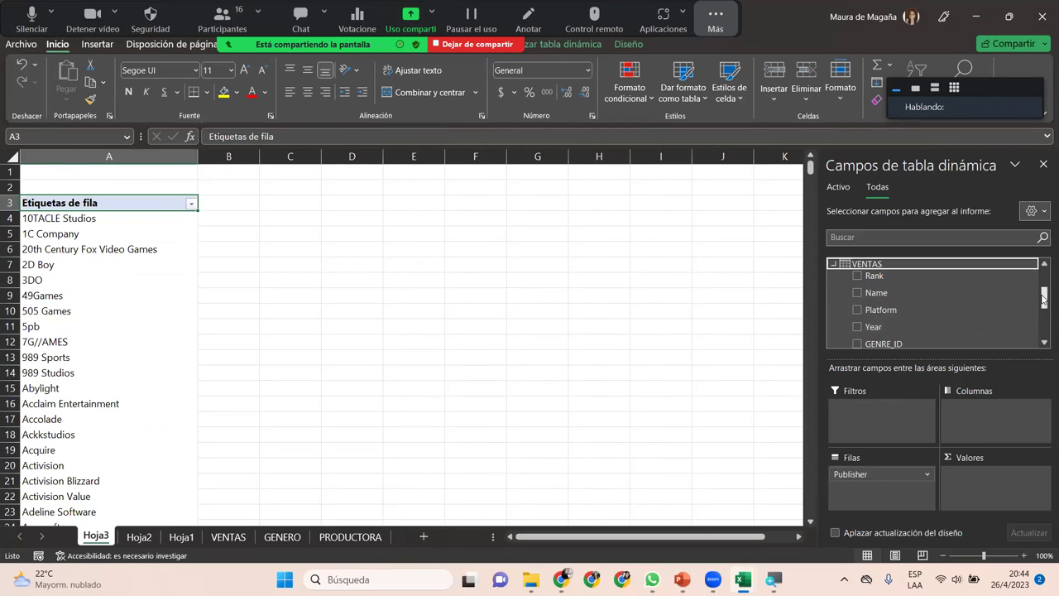
pyautogui.moveTo(1044, 292); pyautogui.dragTo(1044, 335)
pyautogui.moveTo(935, 331); pyautogui.dragTo(1015, 474)
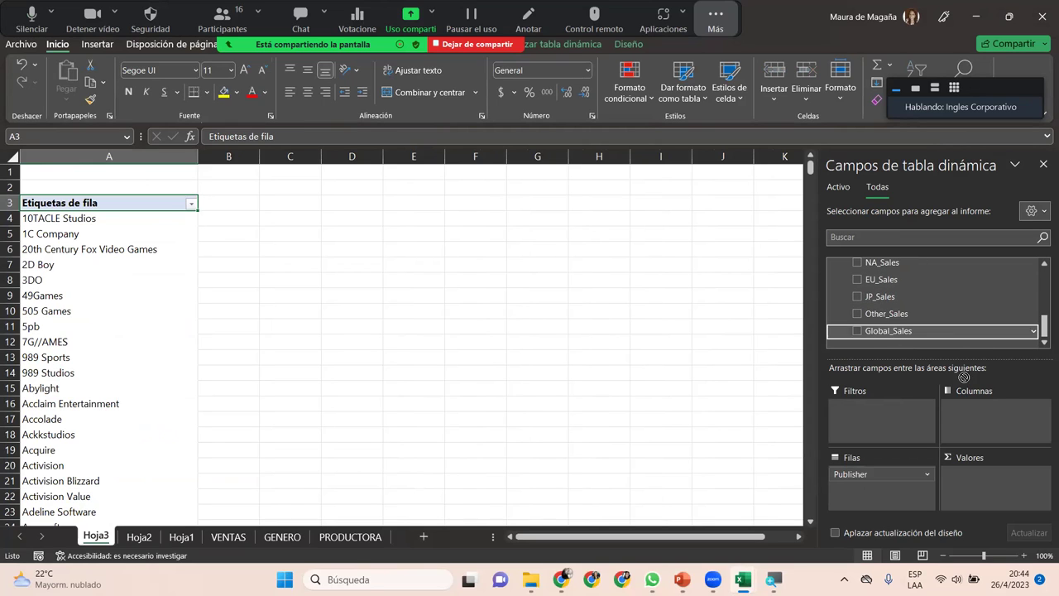
# Summarize Global_Sales by Promedio with Número format, 2 decimals (Activision 0.75).
pyautogui.click(1039, 475)
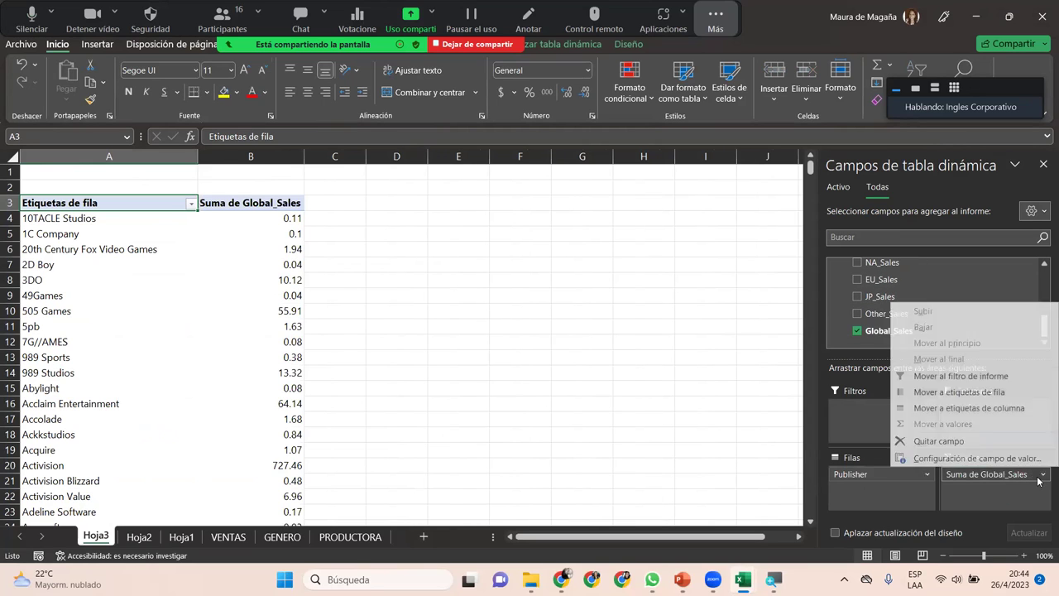
pyautogui.click(1022, 461)
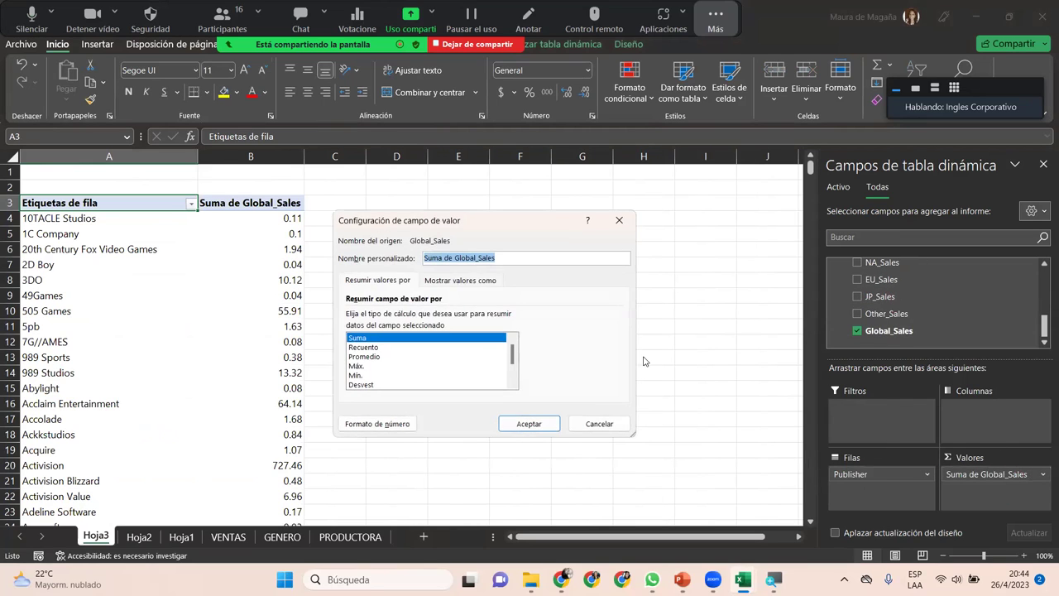
pyautogui.click(379, 355)
pyautogui.click(392, 425)
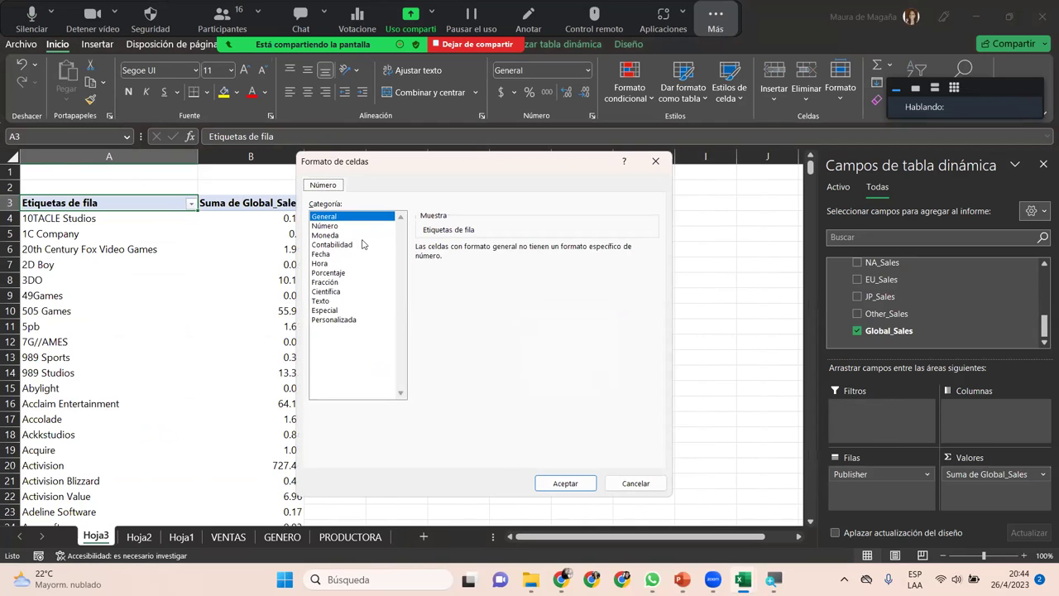
pyautogui.click(345, 228)
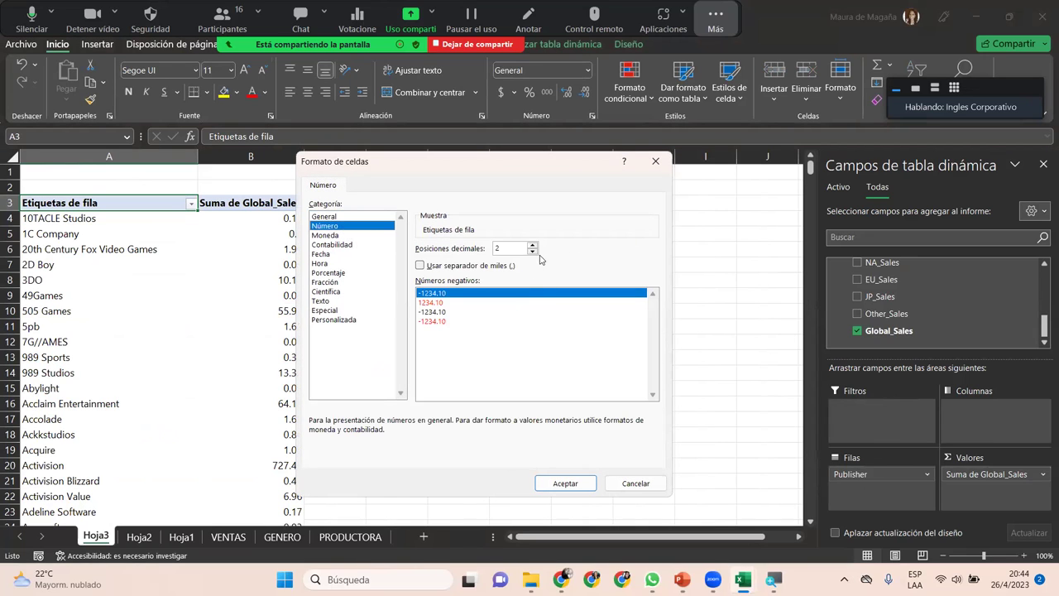
pyautogui.click(552, 488)
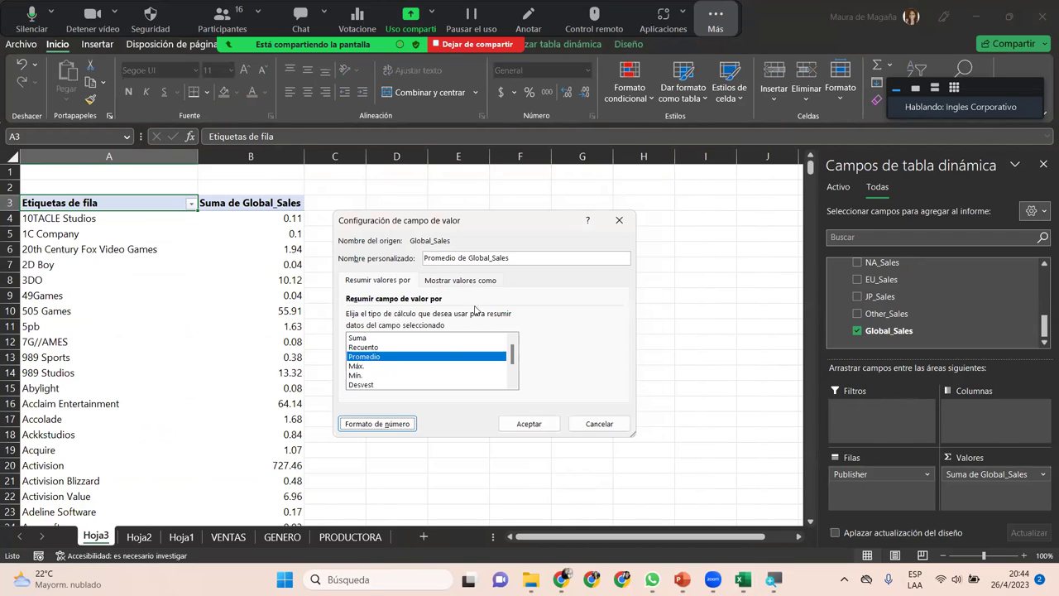
pyautogui.click(530, 424)
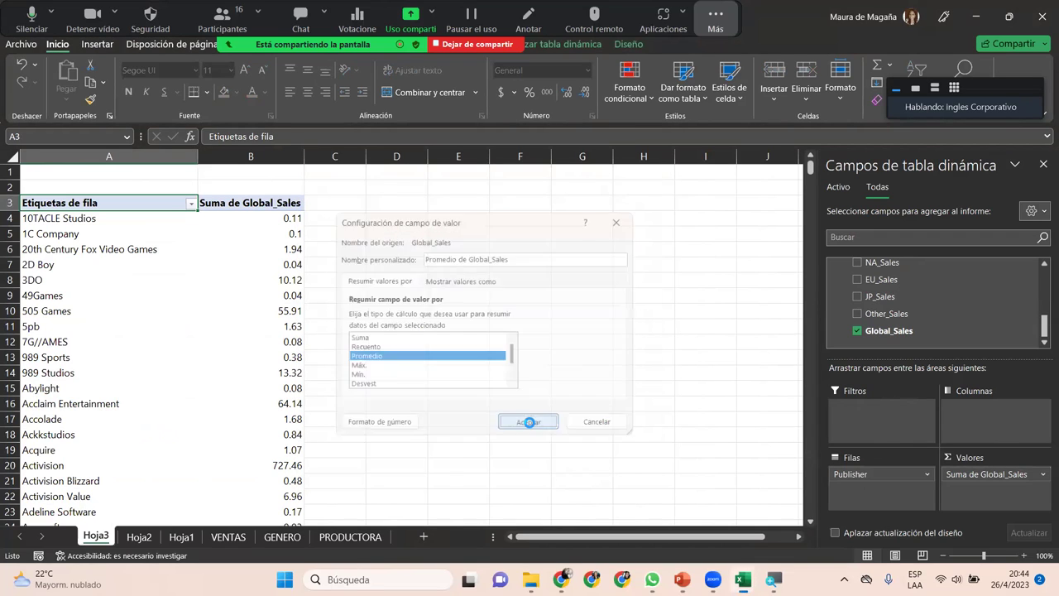
pyautogui.click(271, 253)
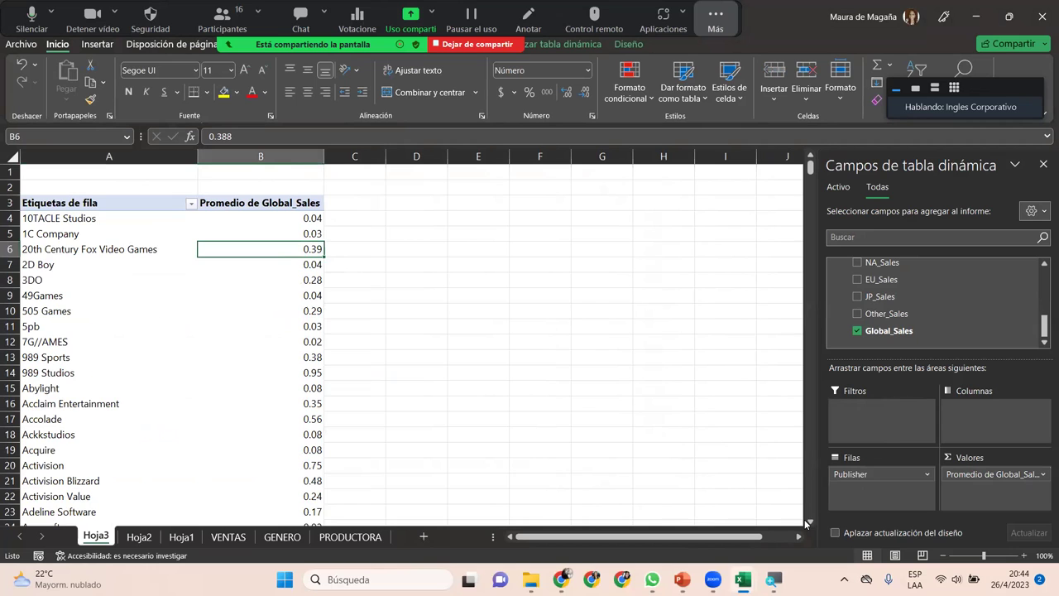
pyautogui.click(812, 523)
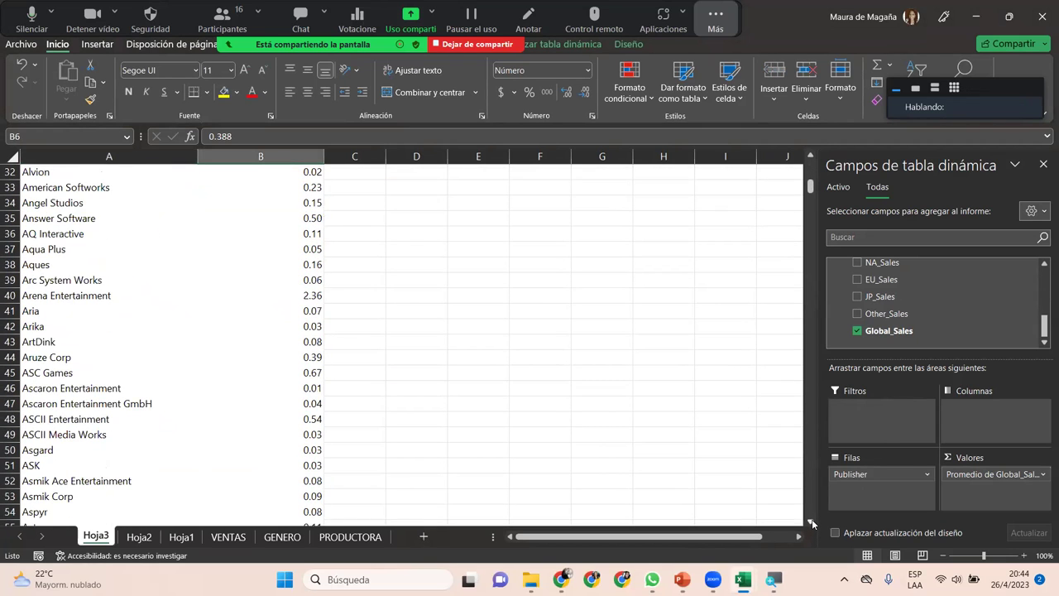
pyautogui.click(812, 523)
pyautogui.moveTo(812, 523); pyautogui.dragTo(811, 523)
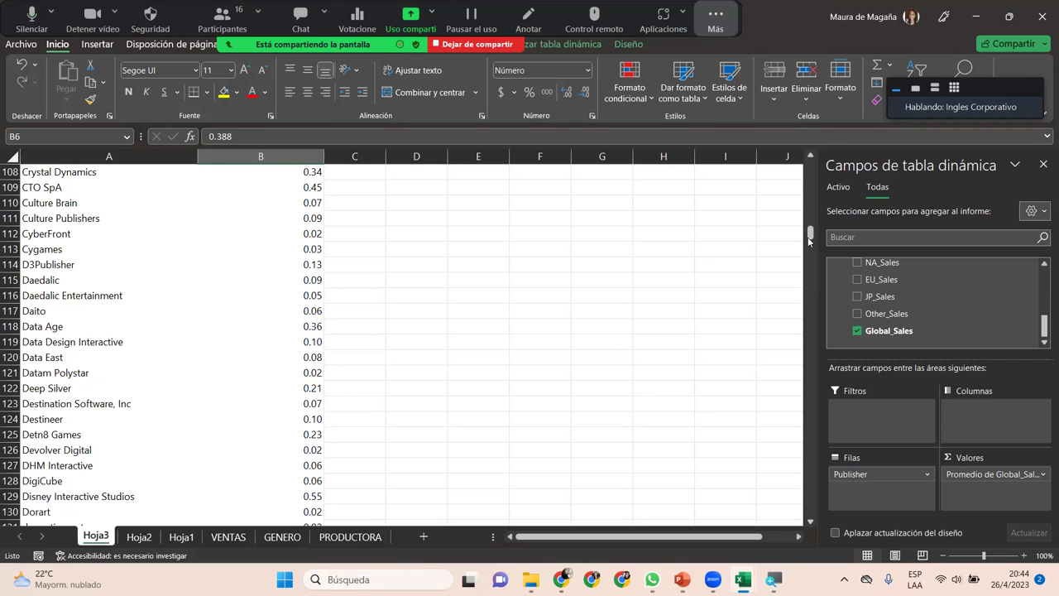
pyautogui.scroll(-1, 812, 251)
pyautogui.moveTo(811, 253); pyautogui.dragTo(810, 313)
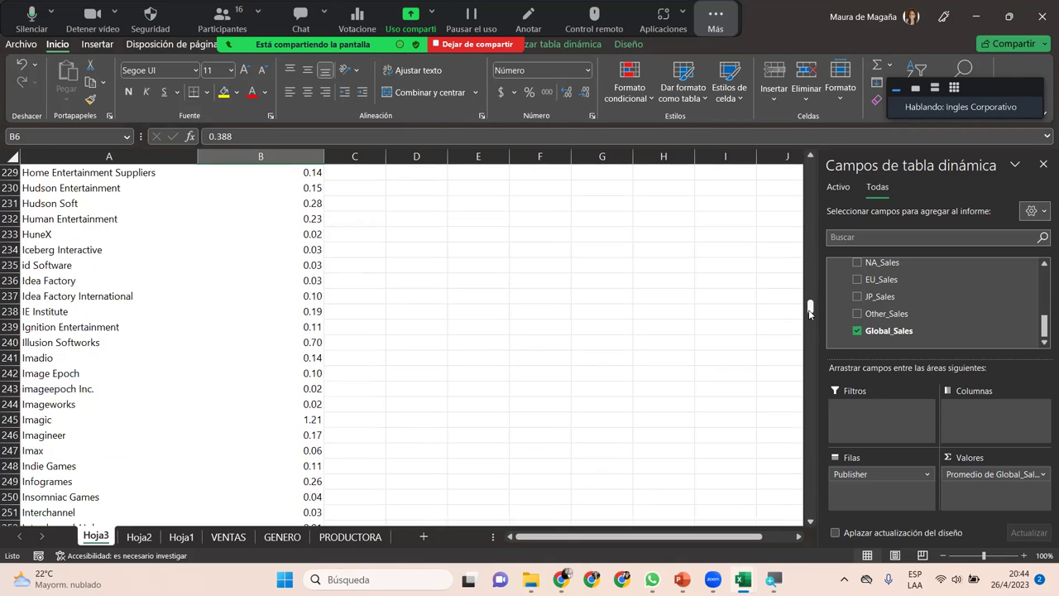
pyautogui.moveTo(810, 313)
pyautogui.mouseDown()
pyautogui.moveTo(817, 362)
pyautogui.moveTo(811, 170)
pyautogui.mouseUp()
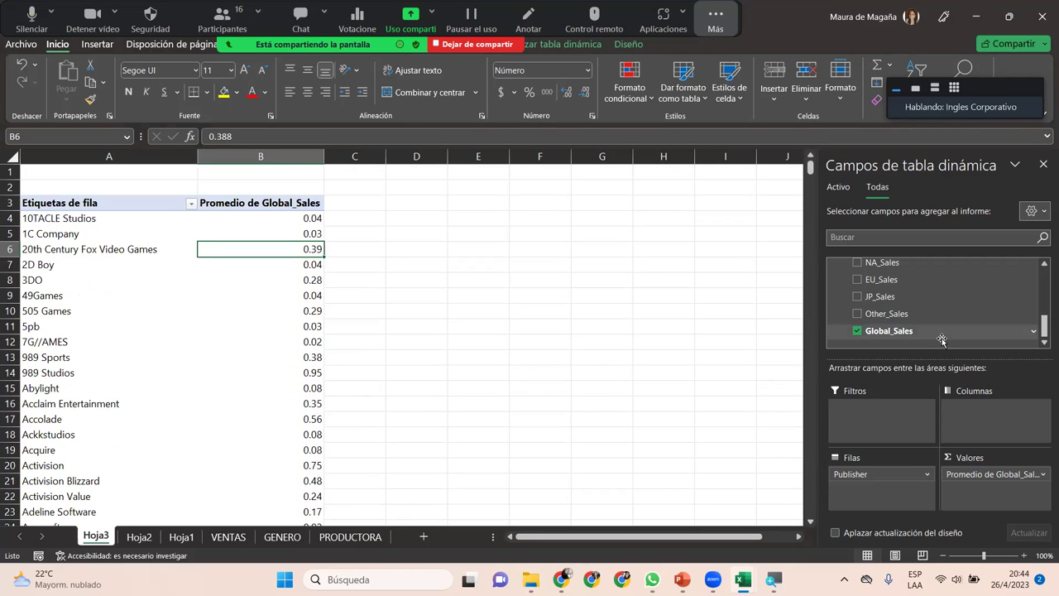
# Add Year to the pivot and place it in Columnas, averaging each publisher's Global_Sales per year.
pyautogui.moveTo(1044, 330); pyautogui.dragTo(1044, 312)
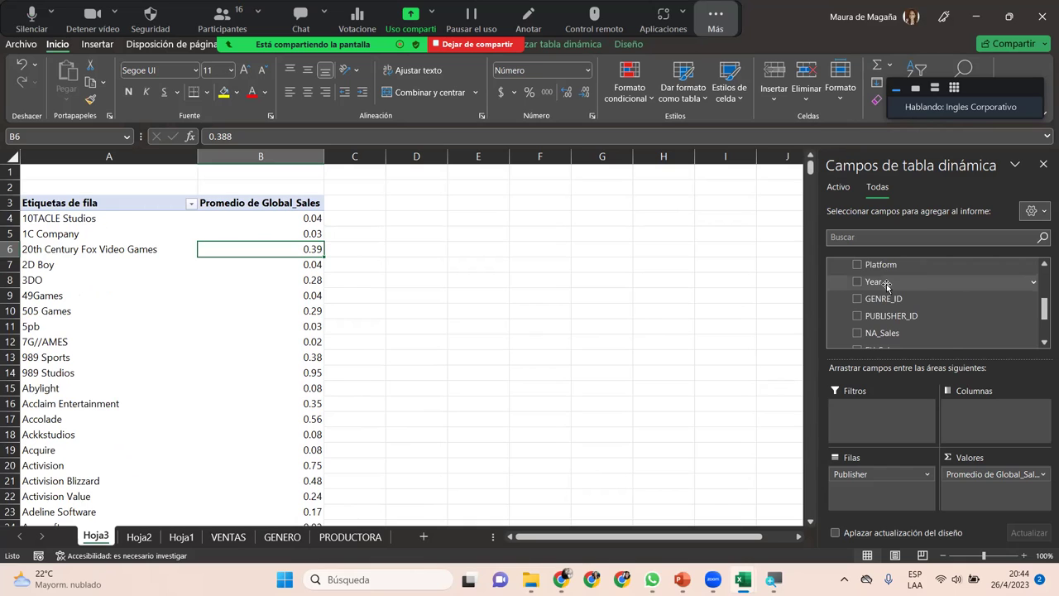
pyautogui.moveTo(888, 288); pyautogui.dragTo(848, 469)
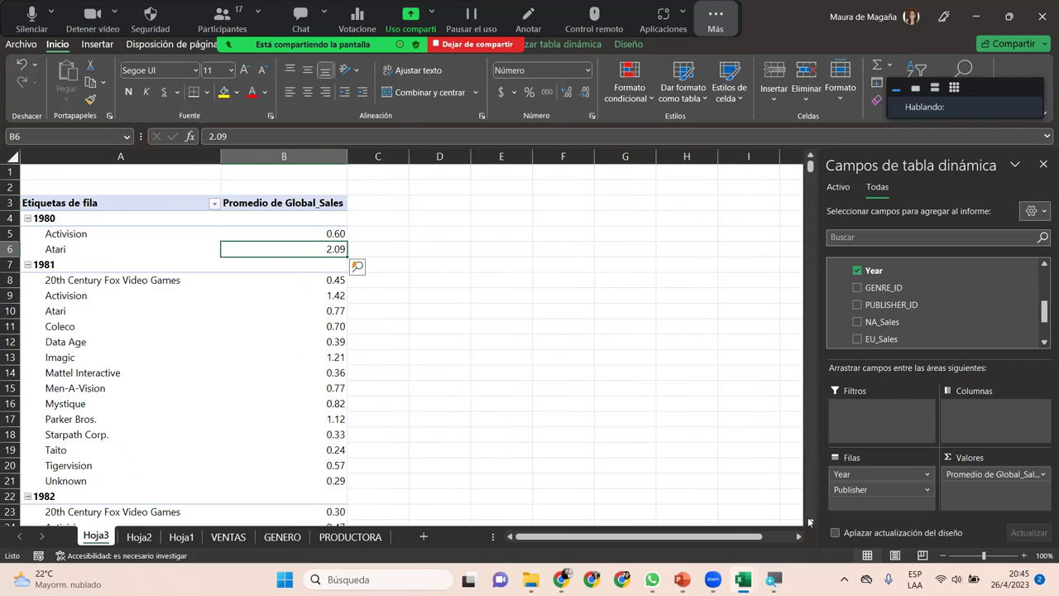
pyautogui.moveTo(809, 522); pyautogui.dragTo(810, 522)
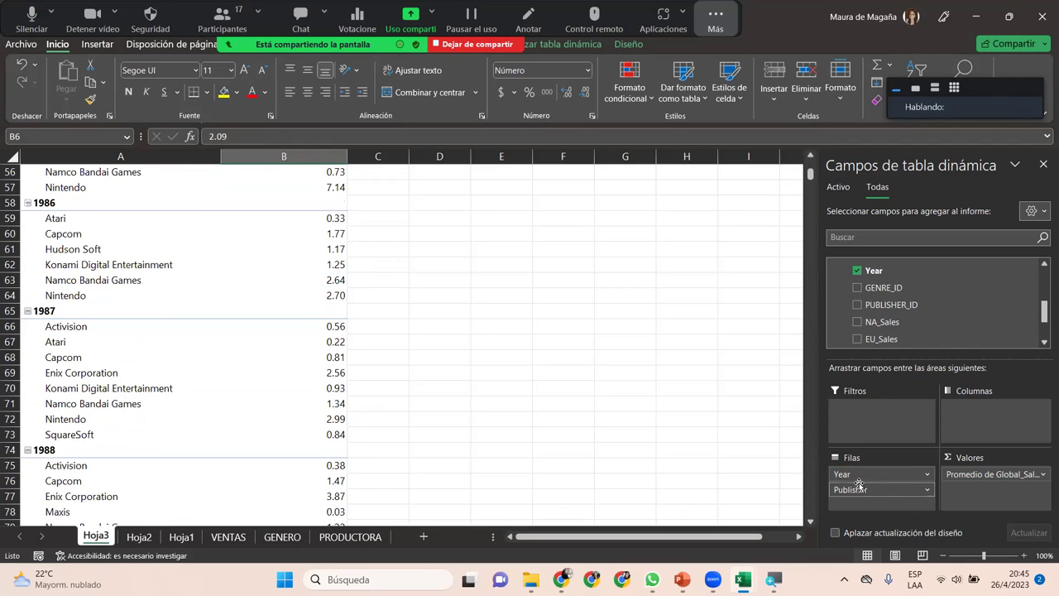
pyautogui.moveTo(862, 476); pyautogui.dragTo(975, 414)
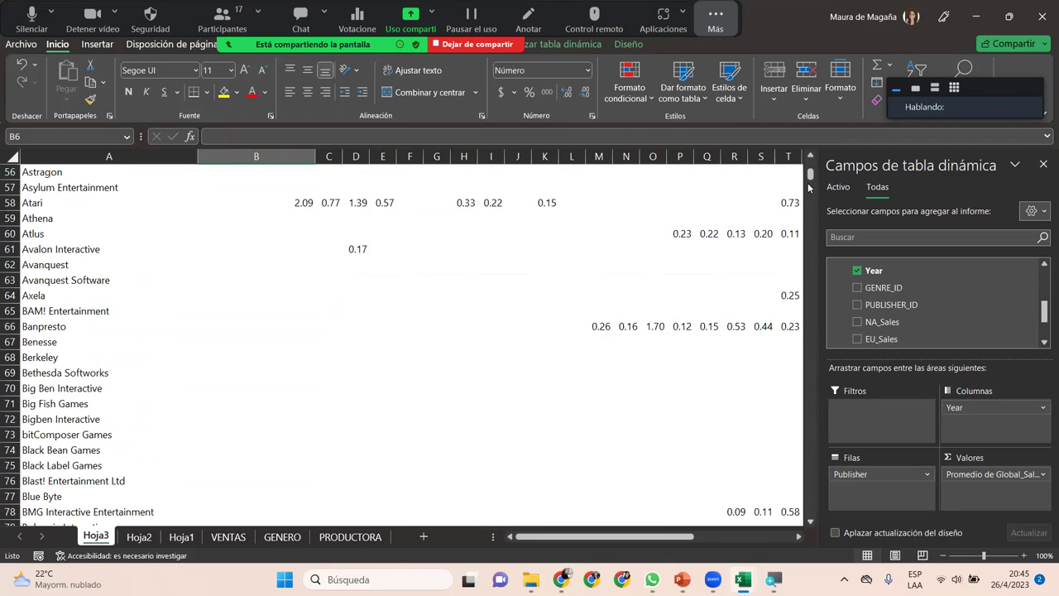
# Move Year back into Filas above Publisher, nesting publishers under each year (Atari 1980: 2.09).
pyautogui.moveTo(810, 173); pyautogui.dragTo(813, 155)
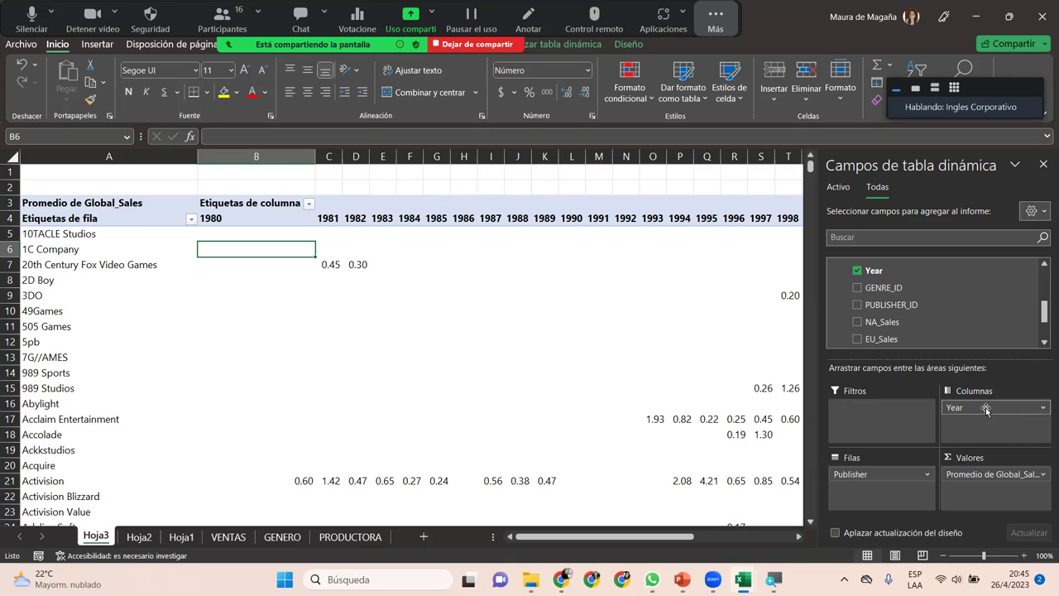
pyautogui.moveTo(986, 409); pyautogui.dragTo(886, 473)
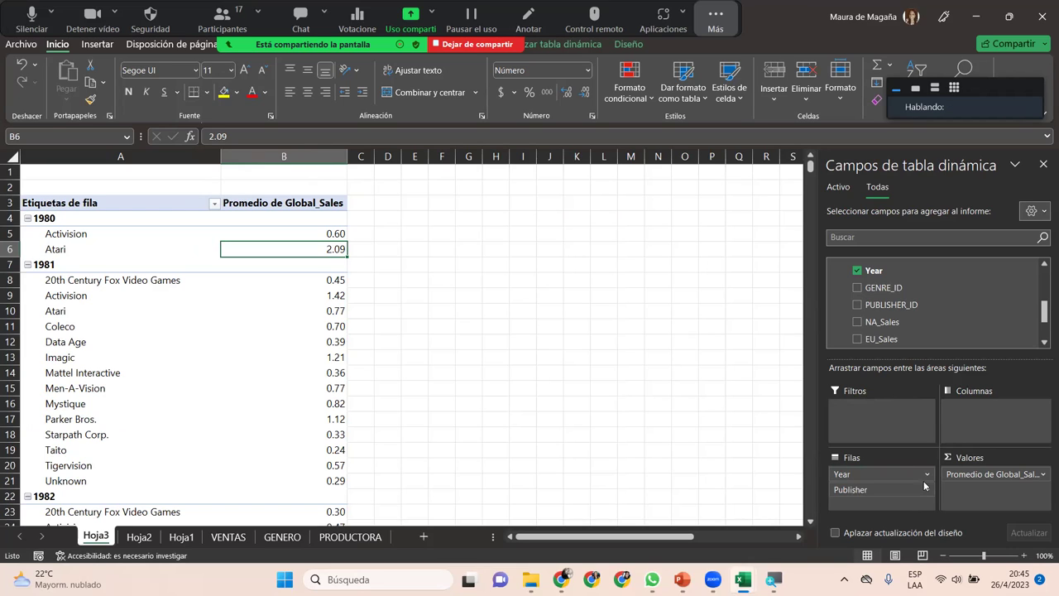
pyautogui.moveTo(873, 475); pyautogui.dragTo(871, 507)
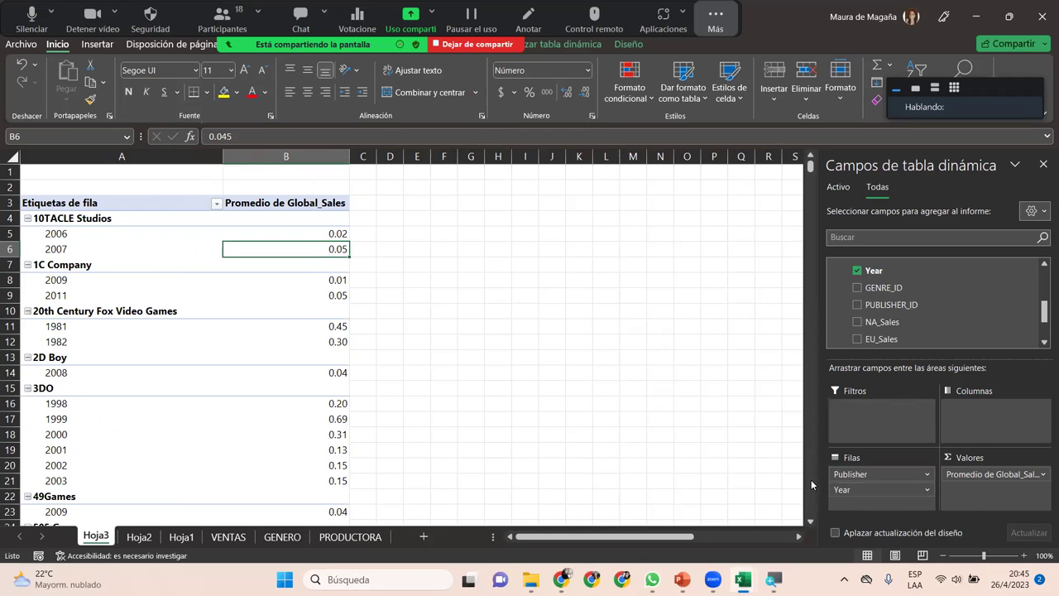
pyautogui.moveTo(834, 489)
pyautogui.mouseDown()
pyautogui.moveTo(964, 422)
pyautogui.moveTo(879, 493)
pyautogui.moveTo(973, 438)
pyautogui.moveTo(886, 491)
pyautogui.mouseUp()
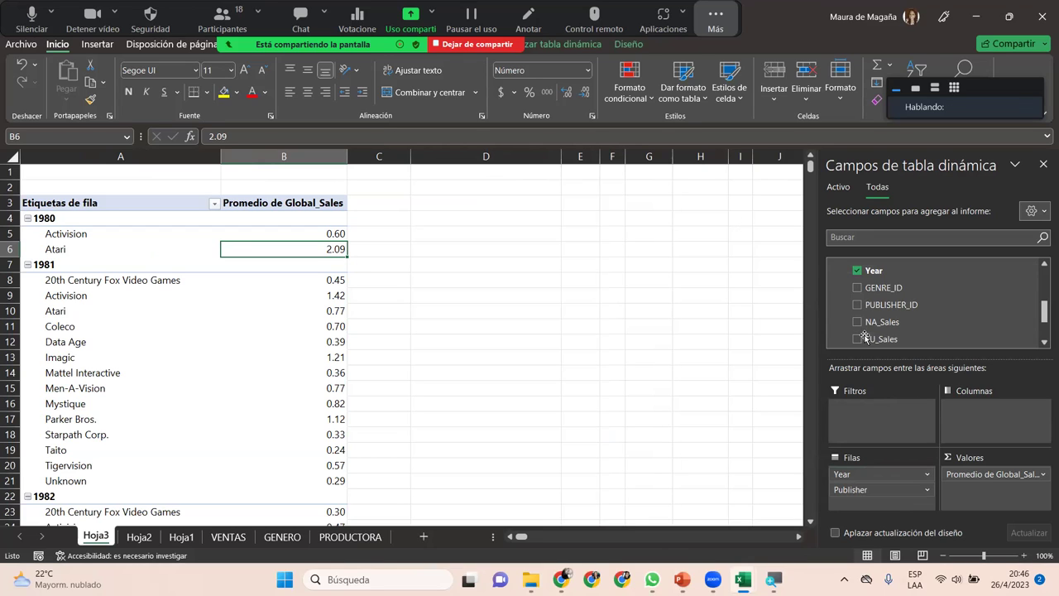
pyautogui.click(1044, 343)
pyautogui.click(1043, 264)
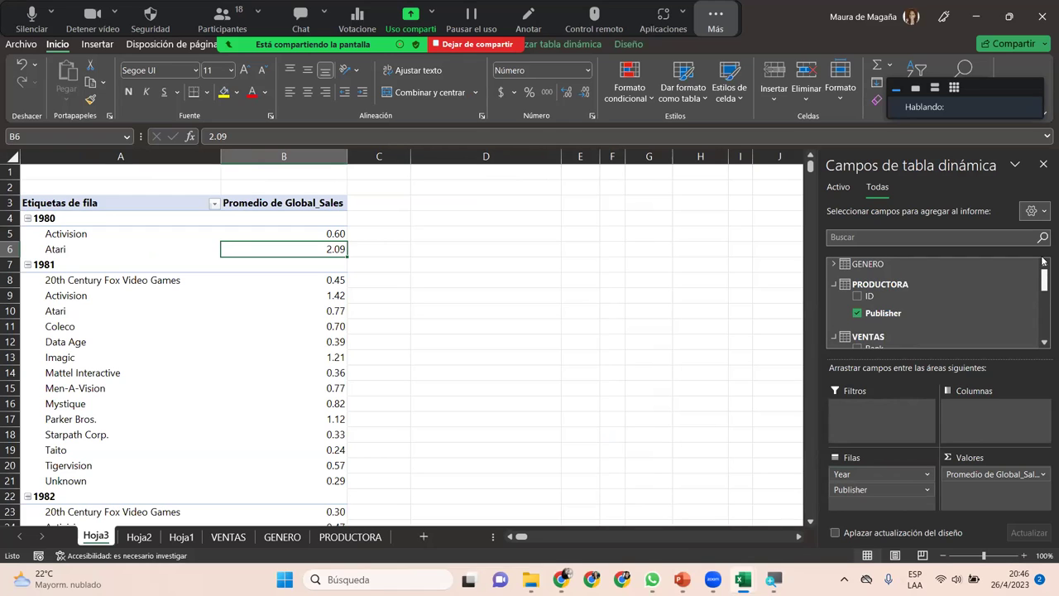
pyautogui.click(136, 539)
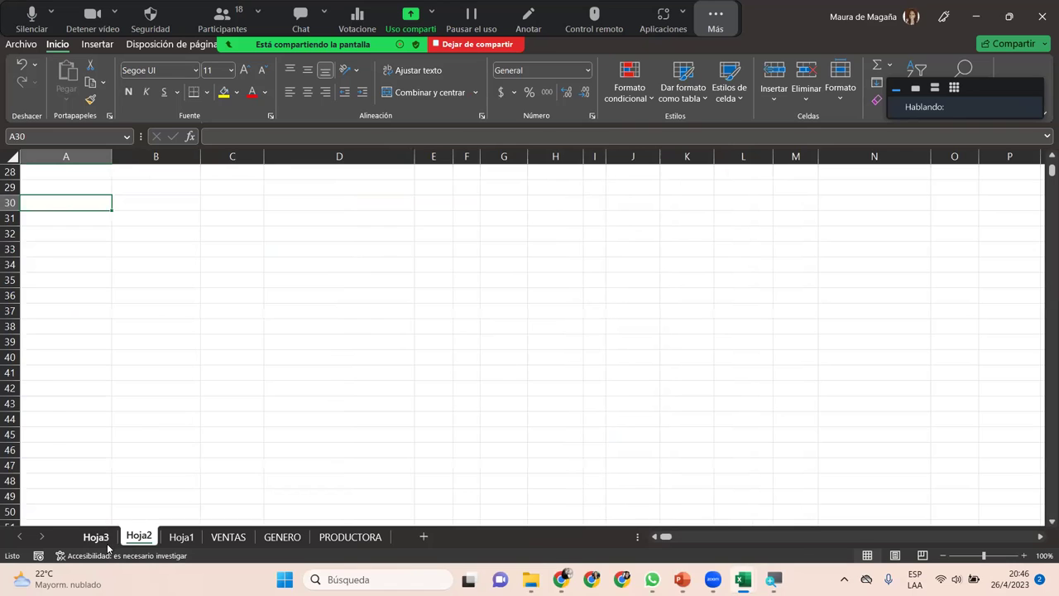
pyautogui.click(101, 539)
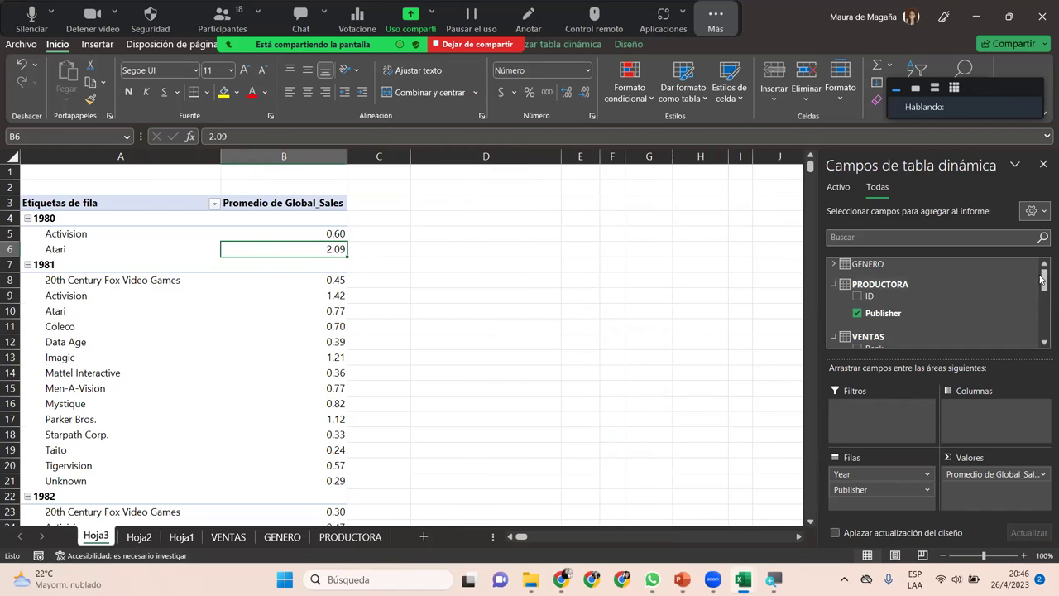
pyautogui.moveTo(1044, 283)
pyautogui.mouseDown()
pyautogui.moveTo(1043, 308)
pyautogui.moveTo(1043, 273)
pyautogui.mouseUp()
pyautogui.click(63, 205)
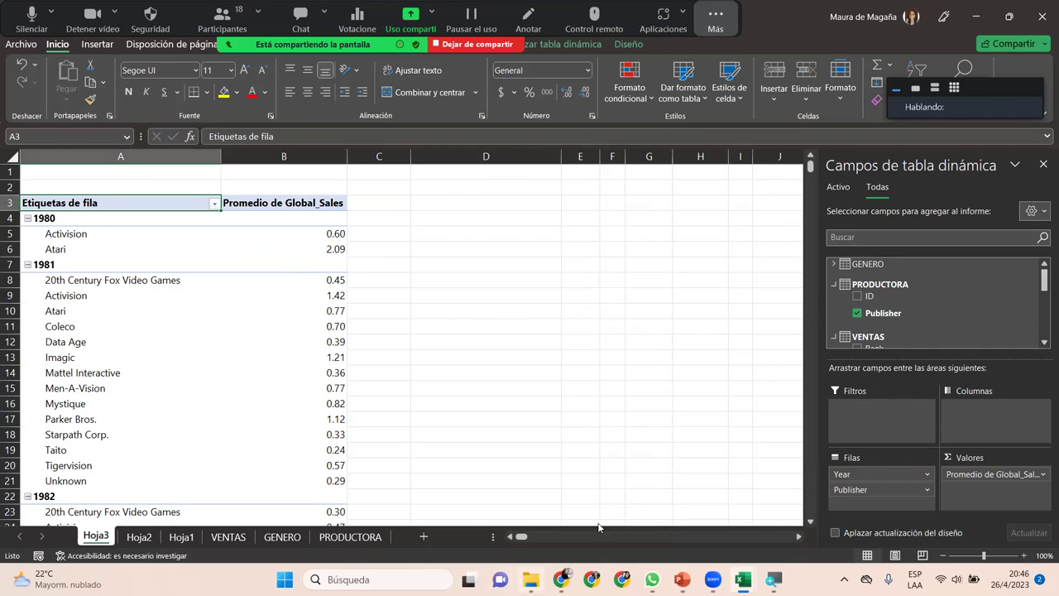
pyautogui.moveTo(531, 579)
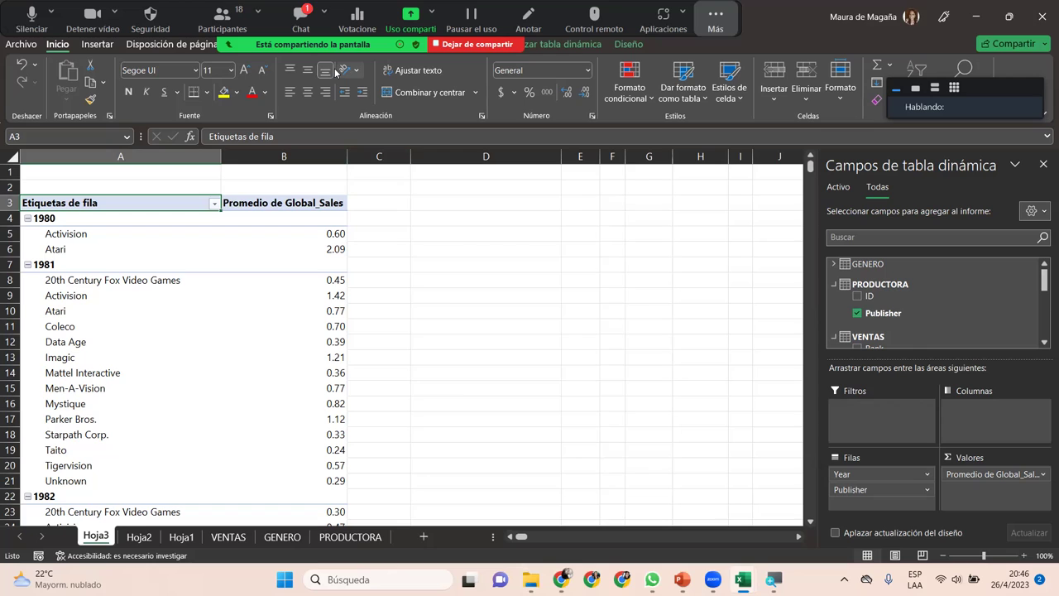
pyautogui.hotkey('alt', 'h')
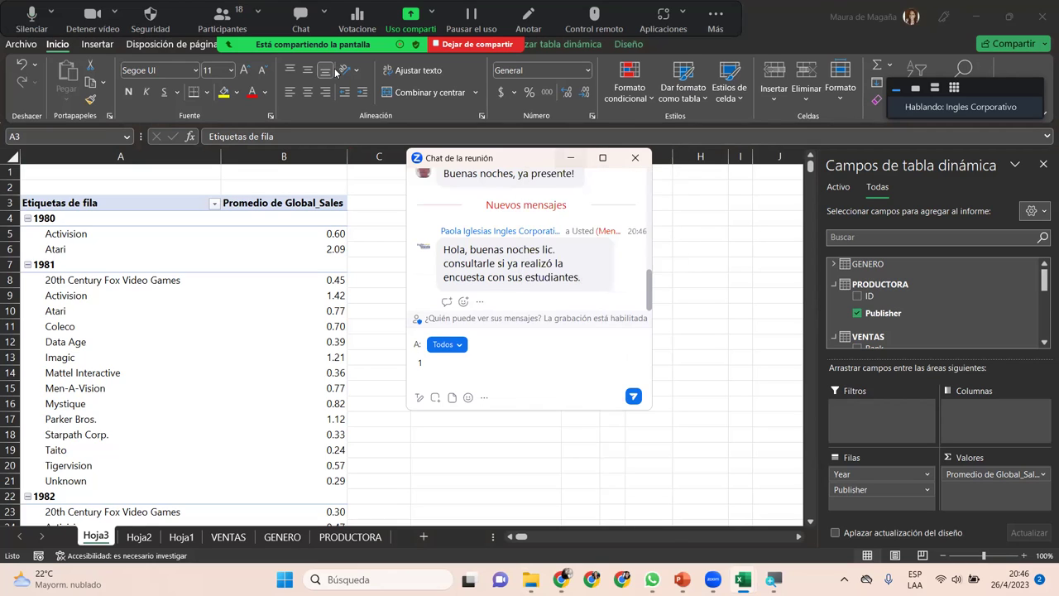
pyautogui.hotkey('alt', 'h')
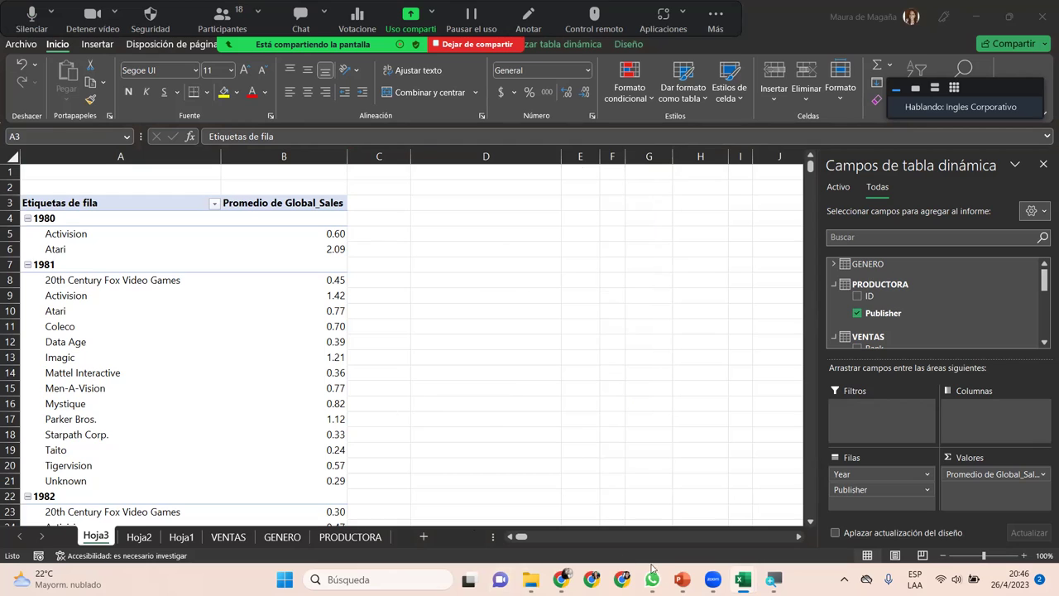
# Copy the current Excel selection with Ctrl+C before moving to the survey.
pyautogui.moveTo(662, 574)
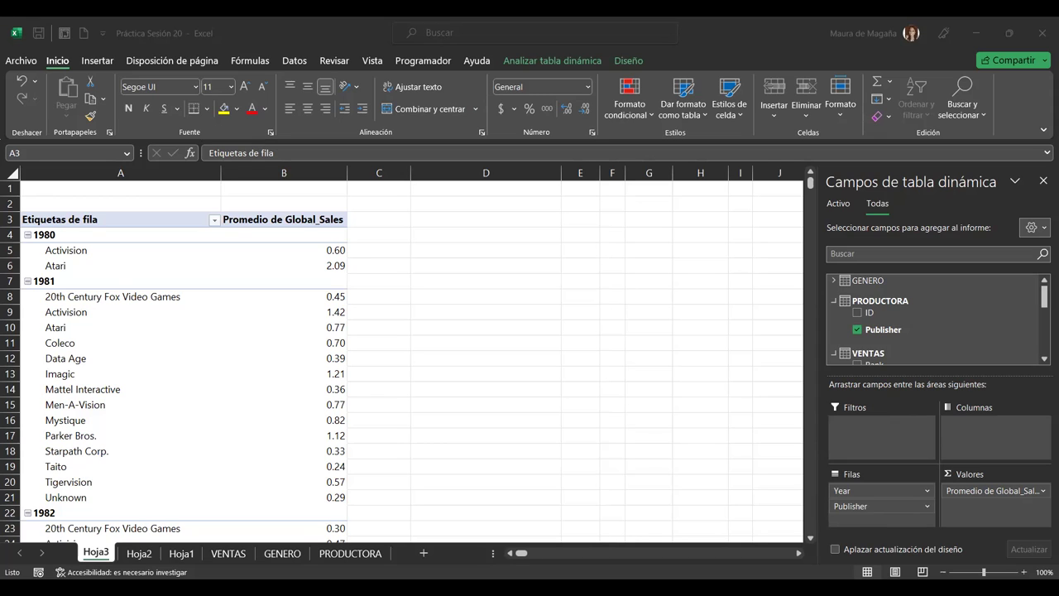
pyautogui.hotkey('ctrl', 'c')
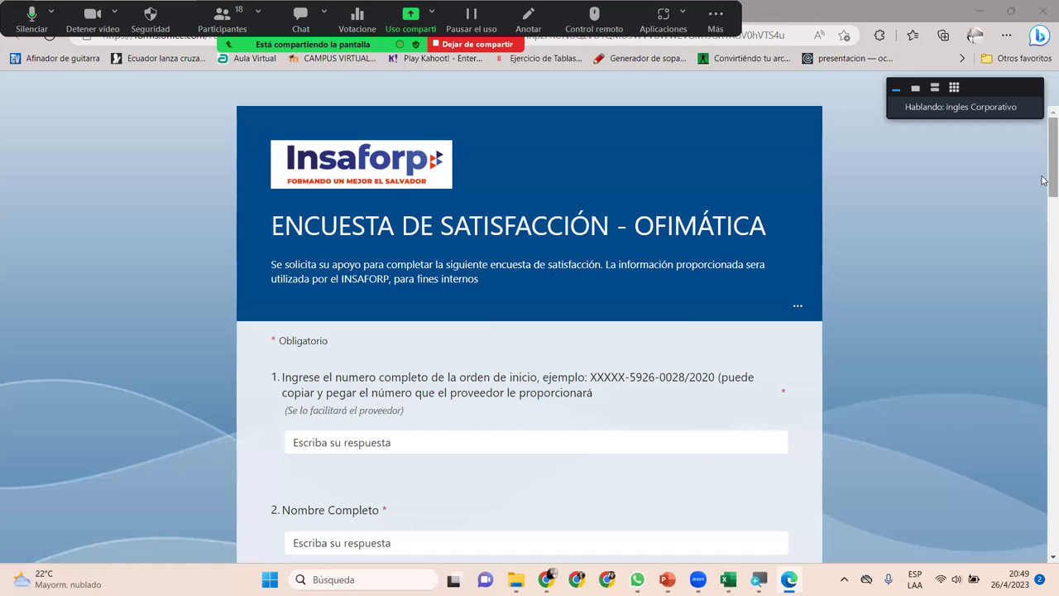
# Copy the course start-order number from the Zoom chat and paste it into survey question 1.
pyautogui.moveTo(1043, 181); pyautogui.dragTo(1043, 214)
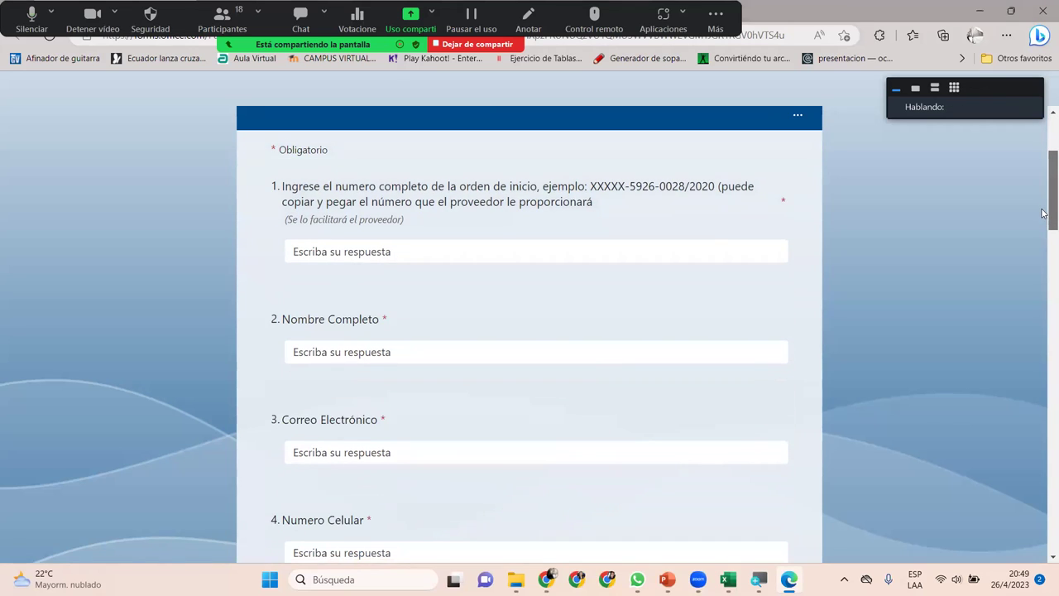
pyautogui.click(713, 243)
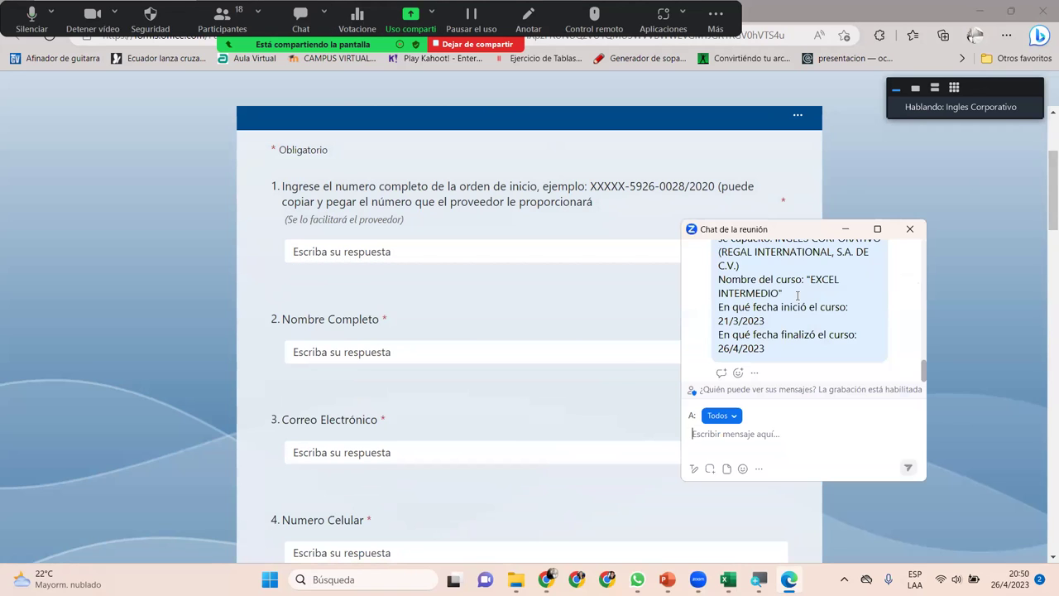
pyautogui.moveTo(925, 370); pyautogui.dragTo(933, 352)
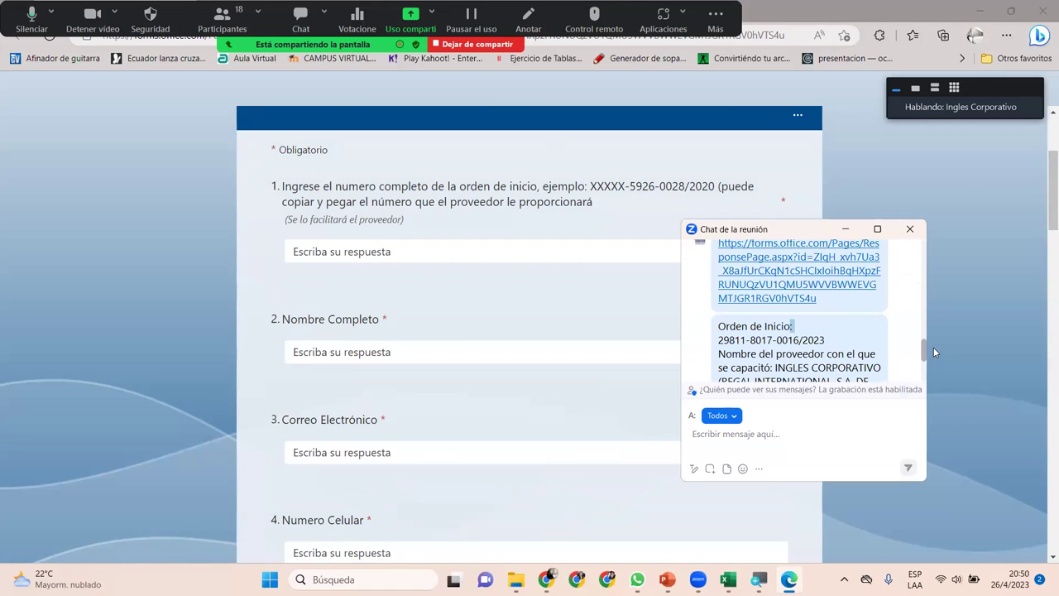
pyautogui.moveTo(719, 340); pyautogui.dragTo(825, 339)
pyautogui.click(513, 253)
pyautogui.hotkey('ctrl', 'v')
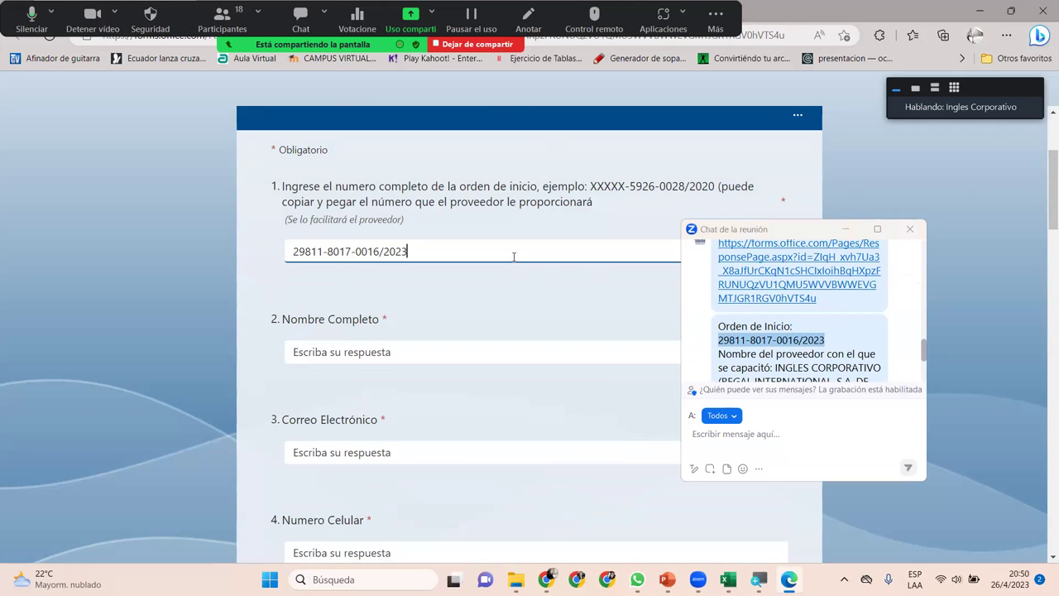
pyautogui.click(462, 354)
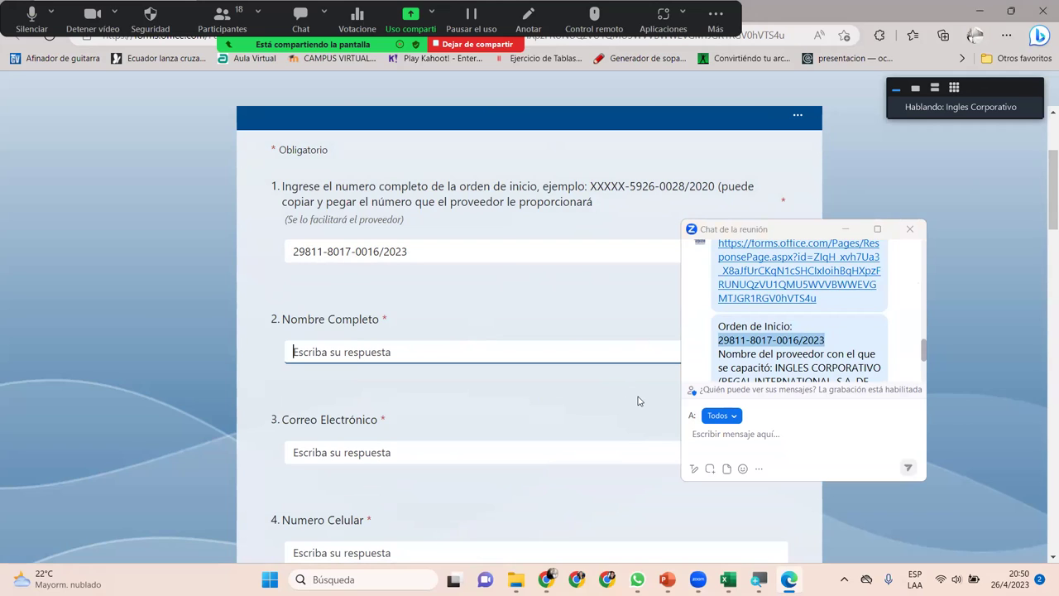
# Check the course dates in the meeting chat, review the remaining questions, and minimize the browser.
pyautogui.click(900, 181)
pyautogui.moveTo(1043, 172); pyautogui.dragTo(1042, 441)
pyautogui.click(554, 274)
pyautogui.click(413, 170)
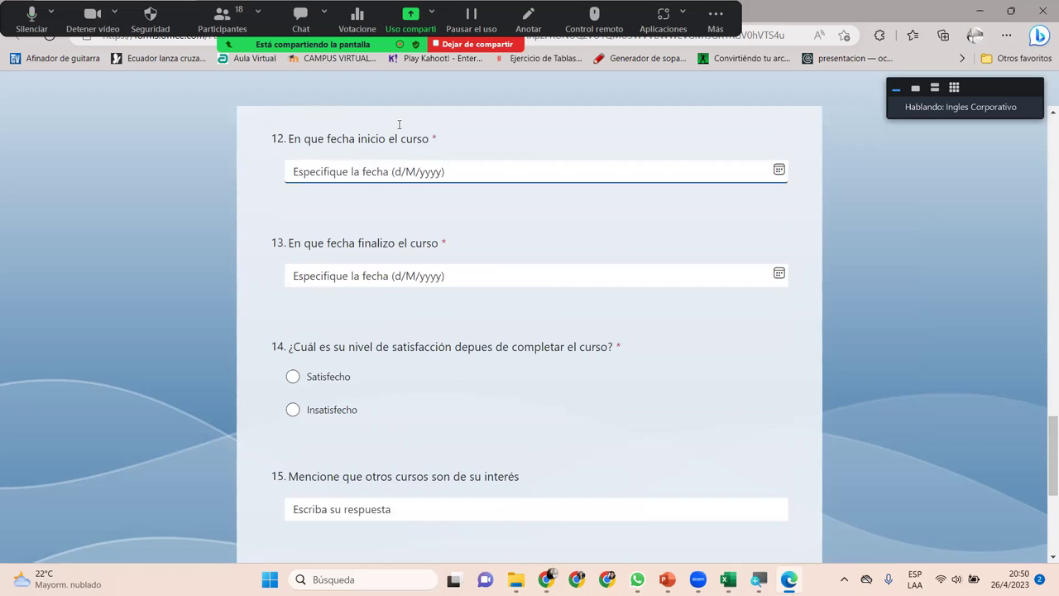
pyautogui.hotkey('alt', 'h')
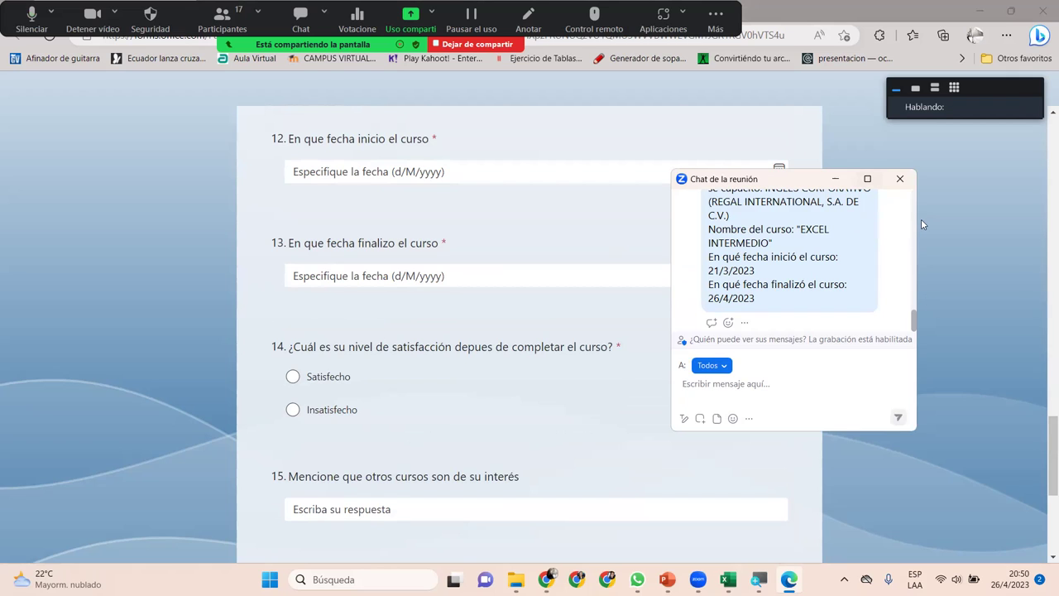
pyautogui.click(900, 178)
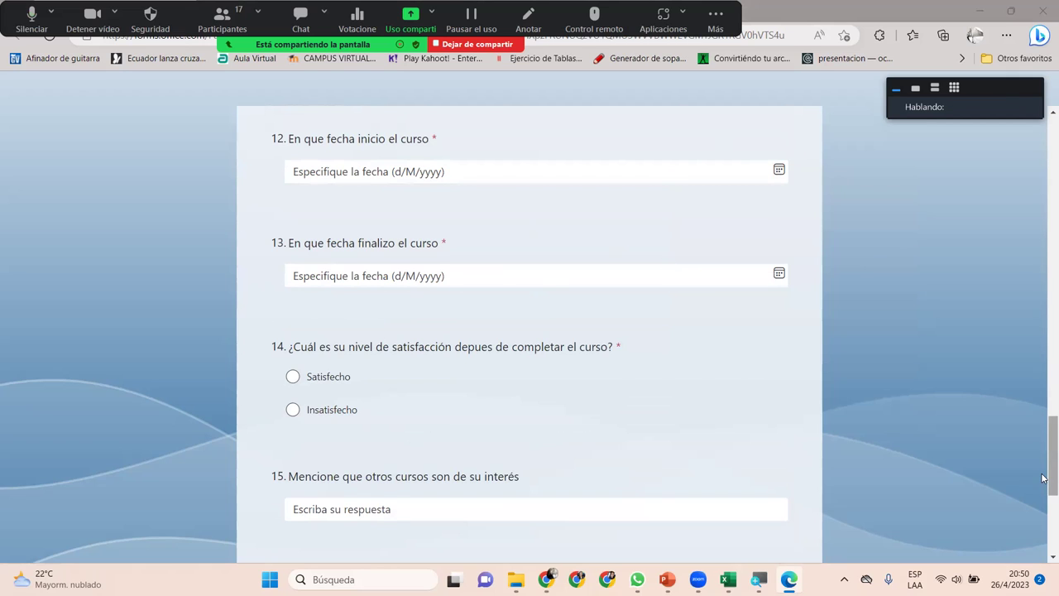
pyautogui.scroll(-2, 1044, 544)
pyautogui.scroll(-2, 1044, 544)
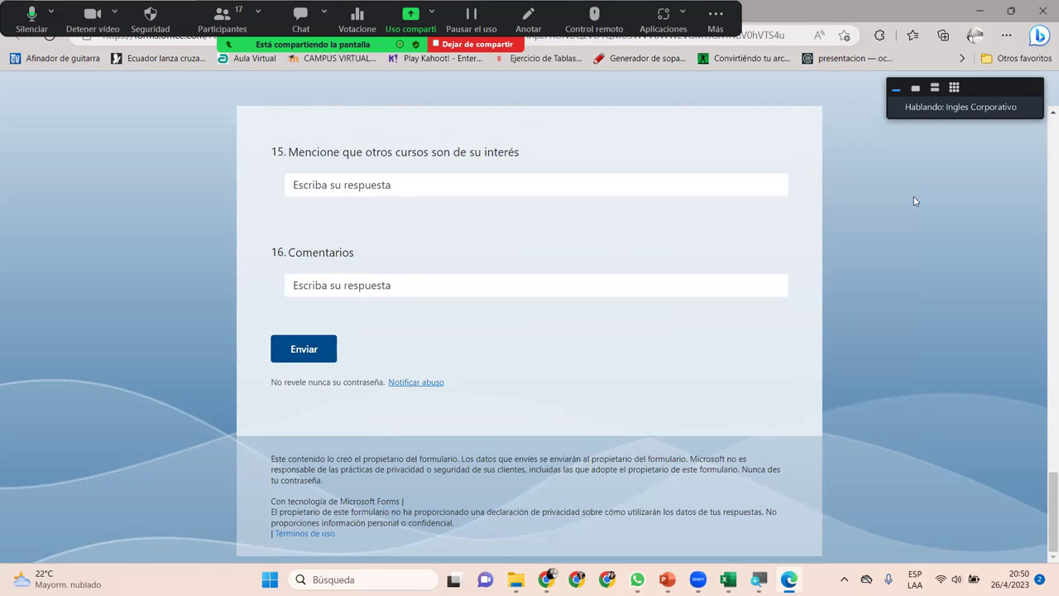
pyautogui.click(986, 7)
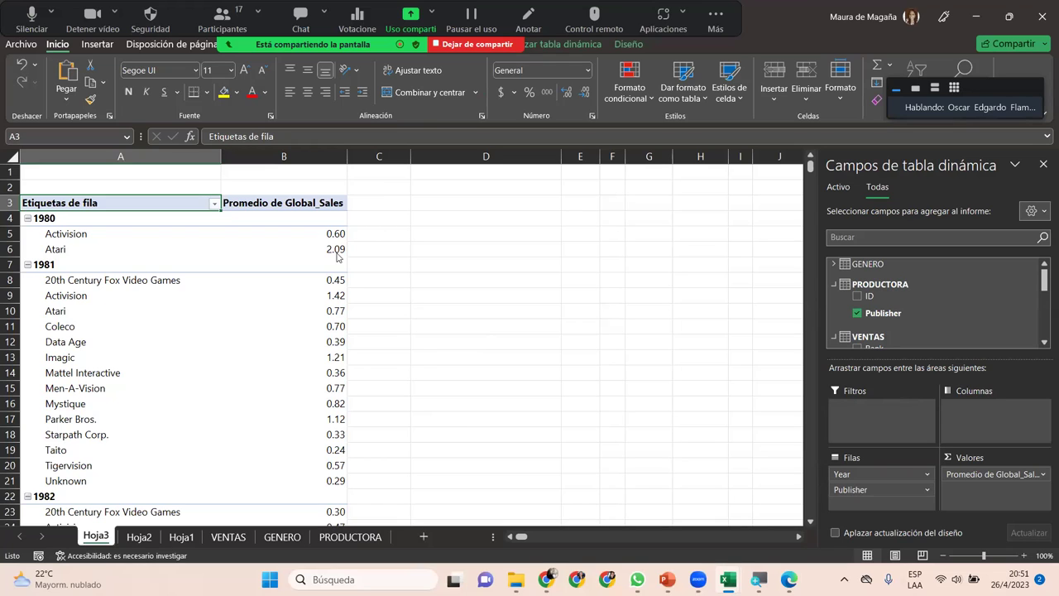
pyautogui.hotkey('alt', 'u')
pyautogui.hotkey('alt', 'u')
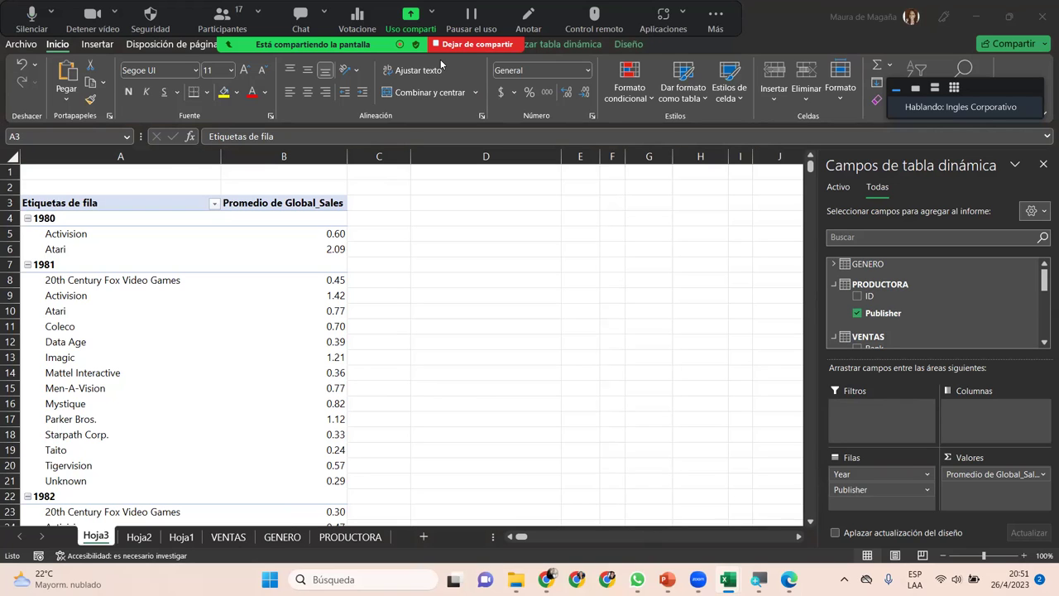
pyautogui.click(410, 16)
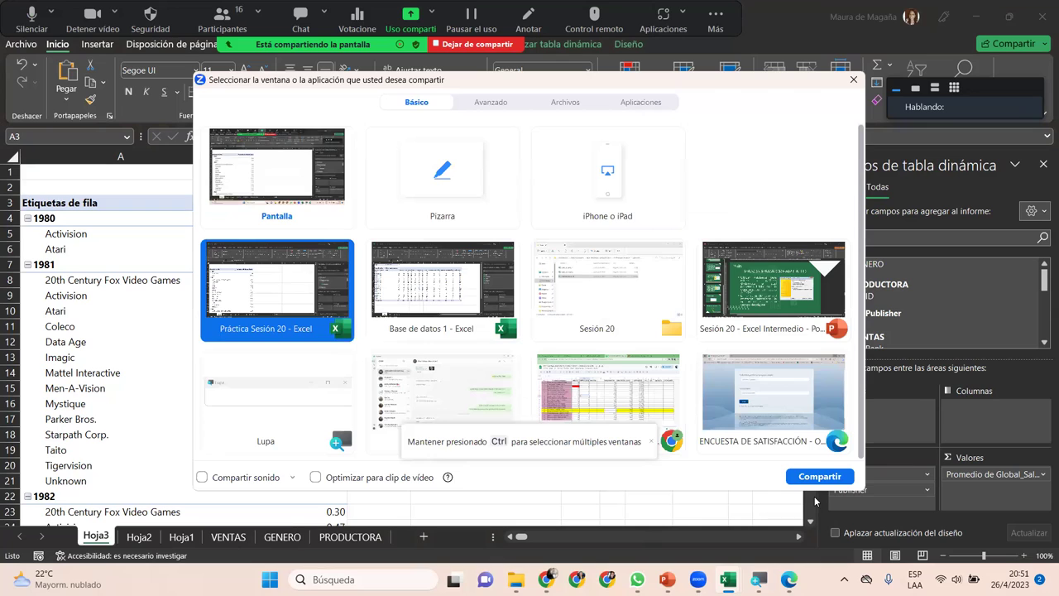
pyautogui.click(820, 476)
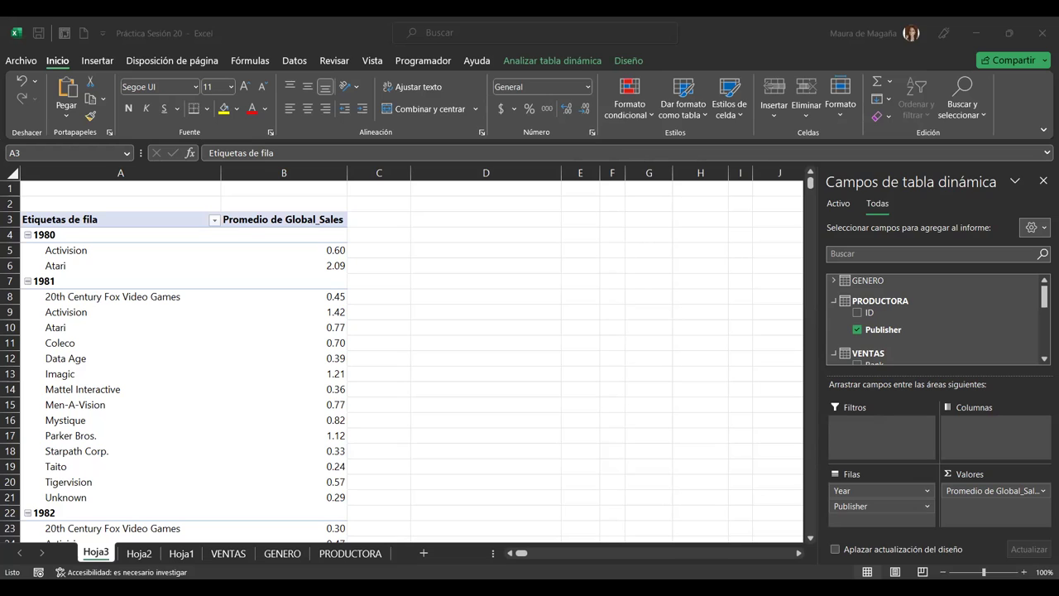
pyautogui.click(116, 219)
pyautogui.click(885, 486)
pyautogui.hotkey('alt', 'Tab')
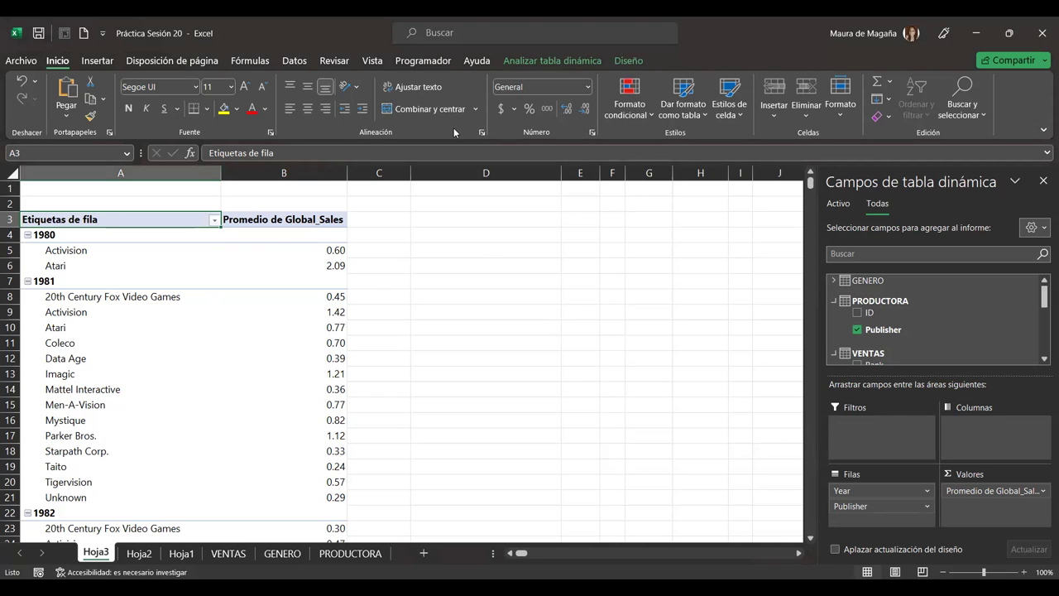
pyautogui.hotkey('alt', 'Tab')
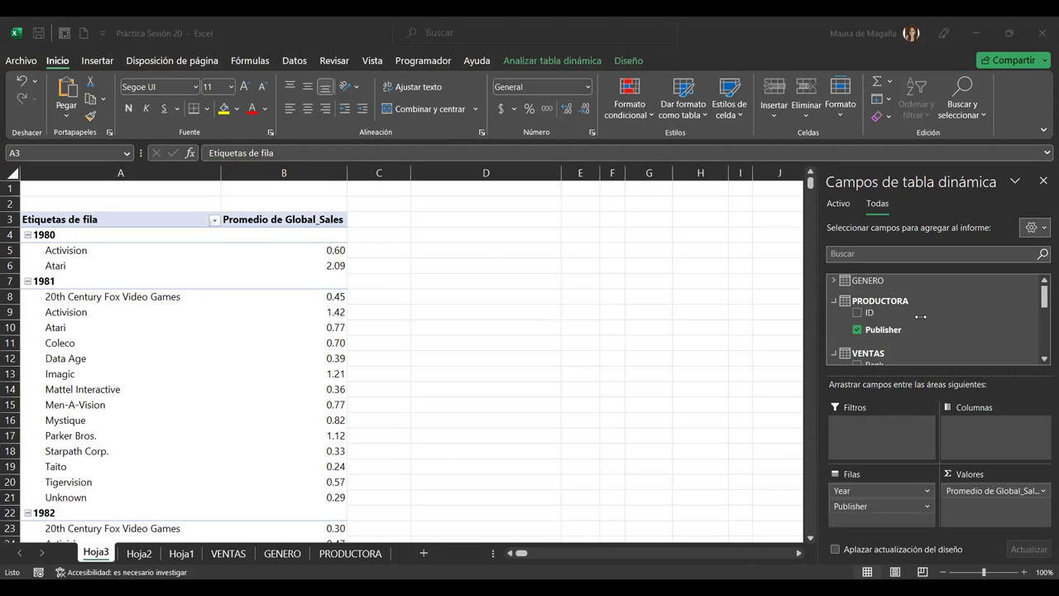
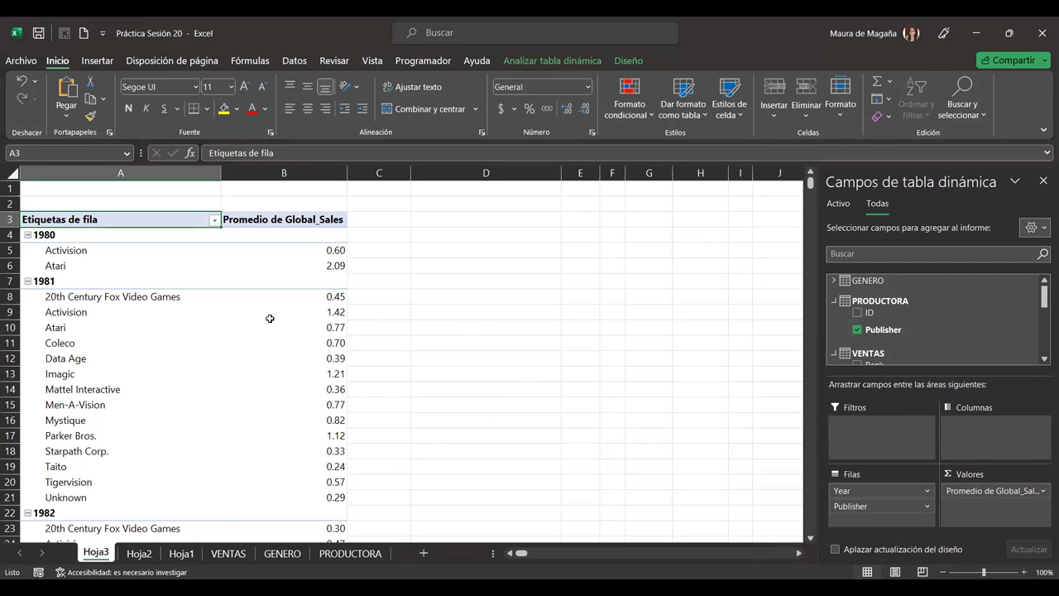
# Show the pivot table's year subtotals at the bottom of each group.
pyautogui.click(67, 327)
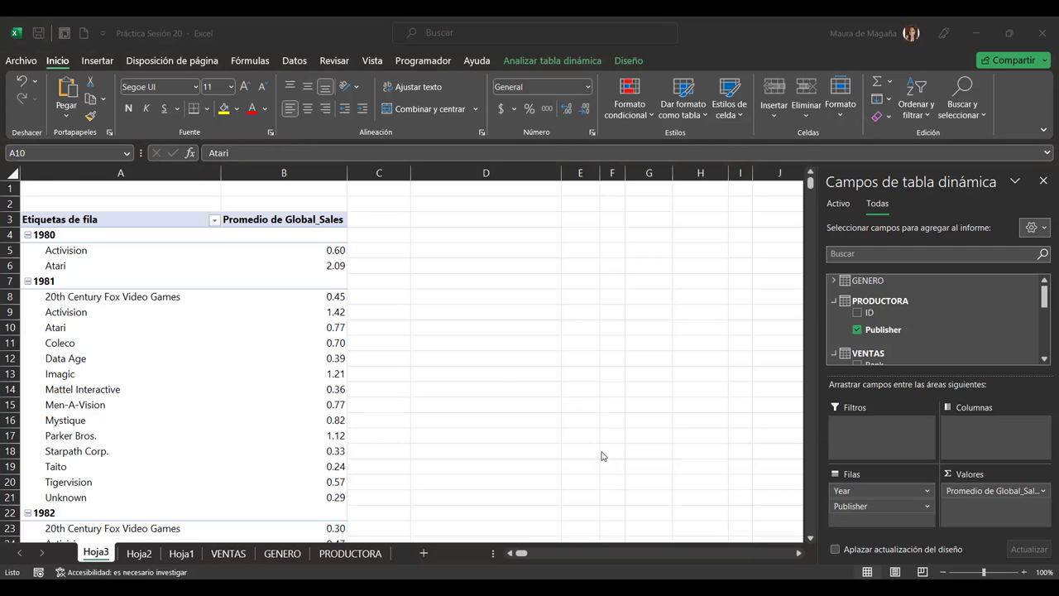
pyautogui.click(283, 233)
pyautogui.click(281, 235)
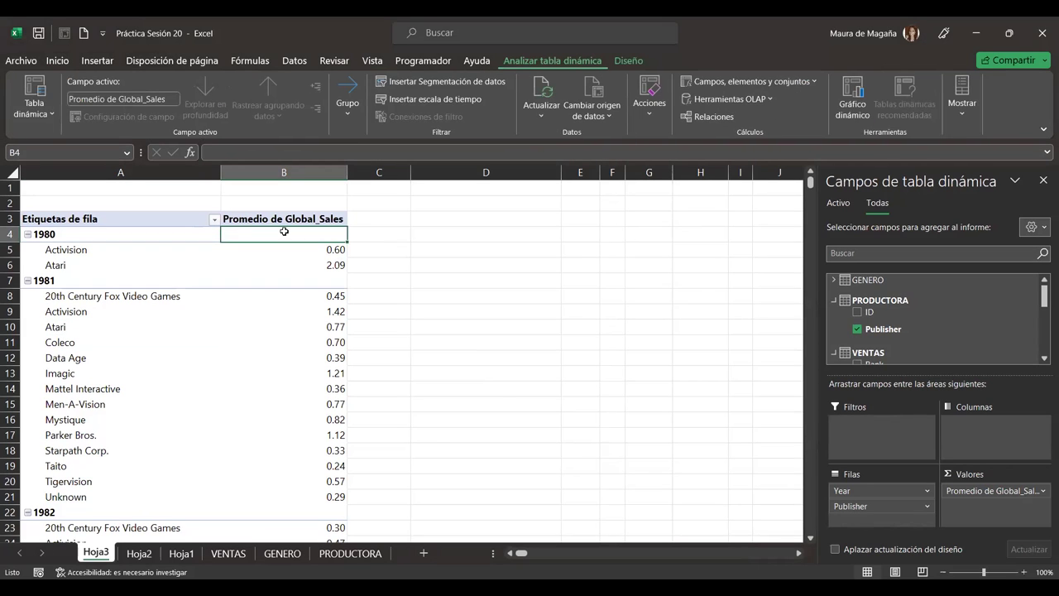
pyautogui.click(628, 60)
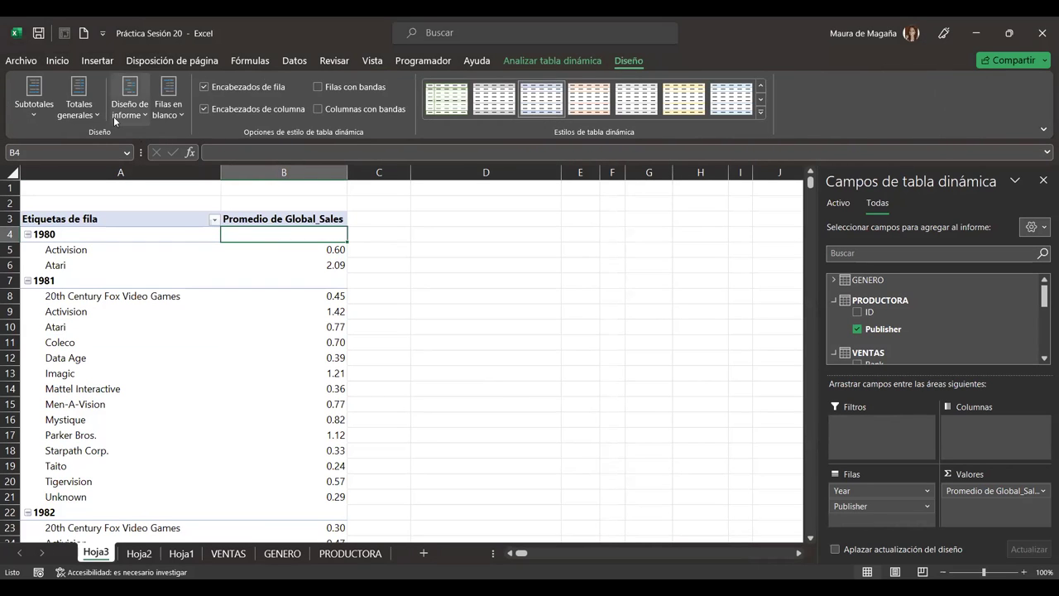
pyautogui.click(89, 116)
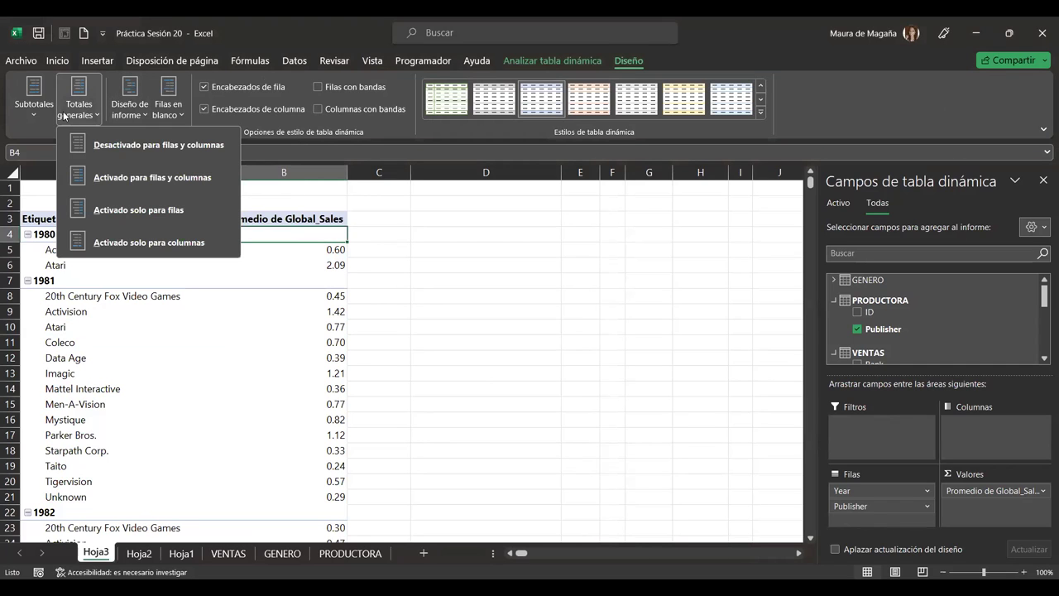
pyautogui.click(36, 114)
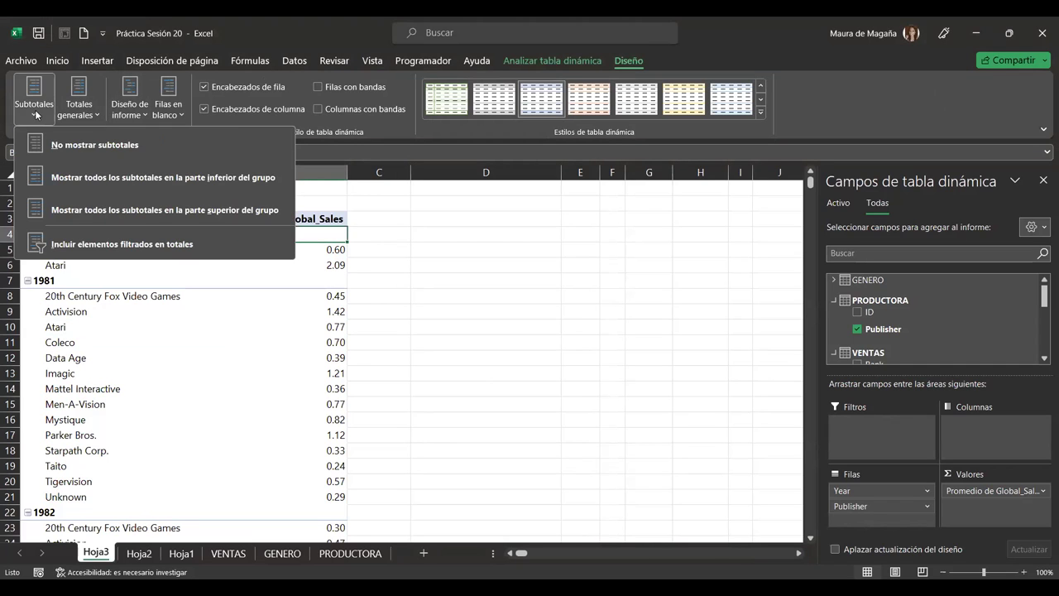
pyautogui.click(100, 180)
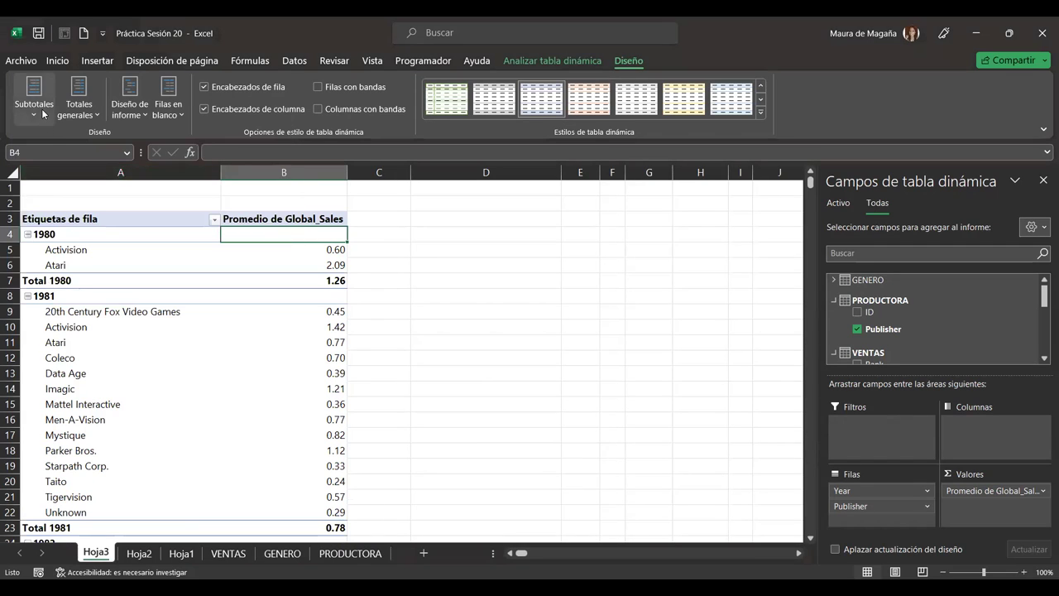
# Move year subtotals to the top, check the 1981 (B7) and 1980 (B4) values, then hide them.
pyautogui.click(45, 115)
pyautogui.click(90, 210)
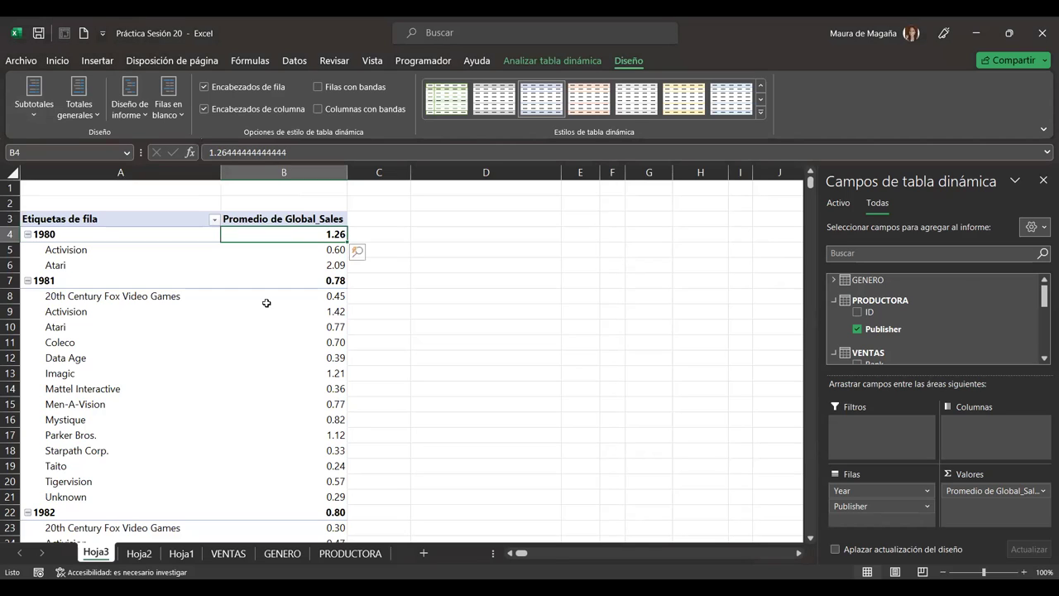
pyautogui.click(300, 277)
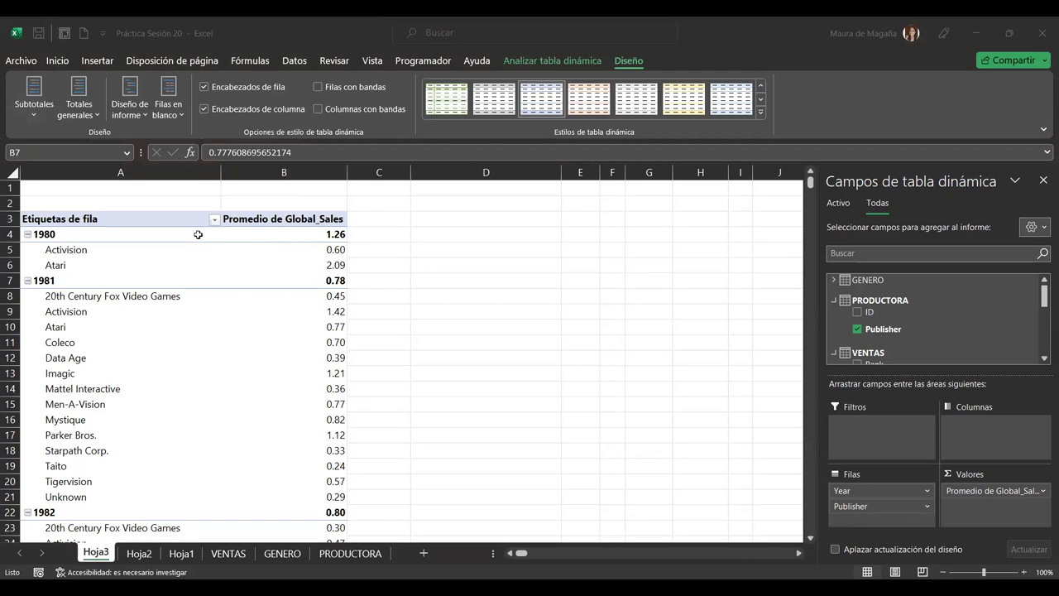
pyautogui.click(248, 234)
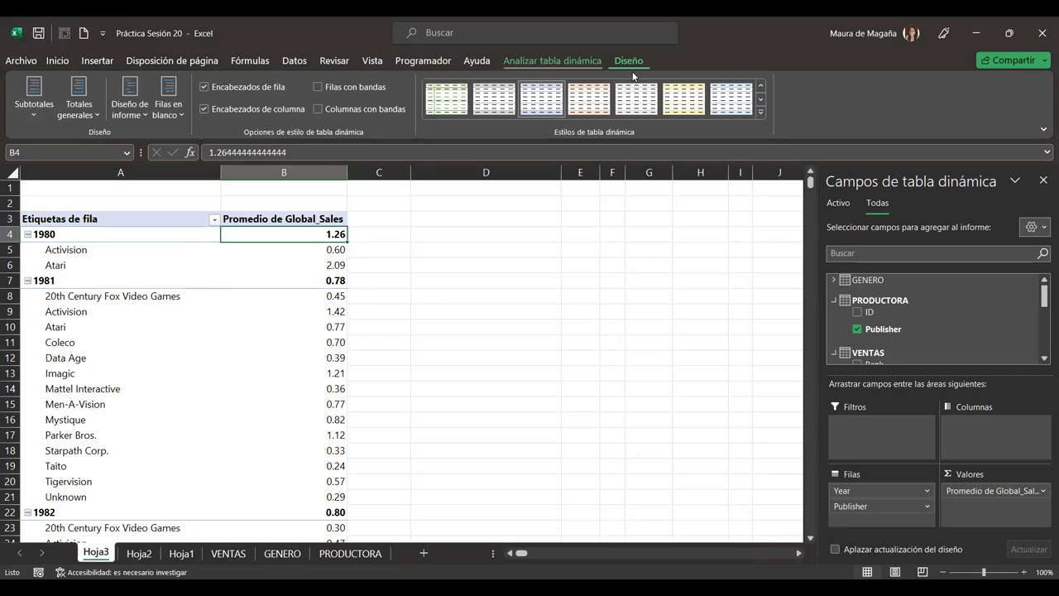
pyautogui.click(37, 116)
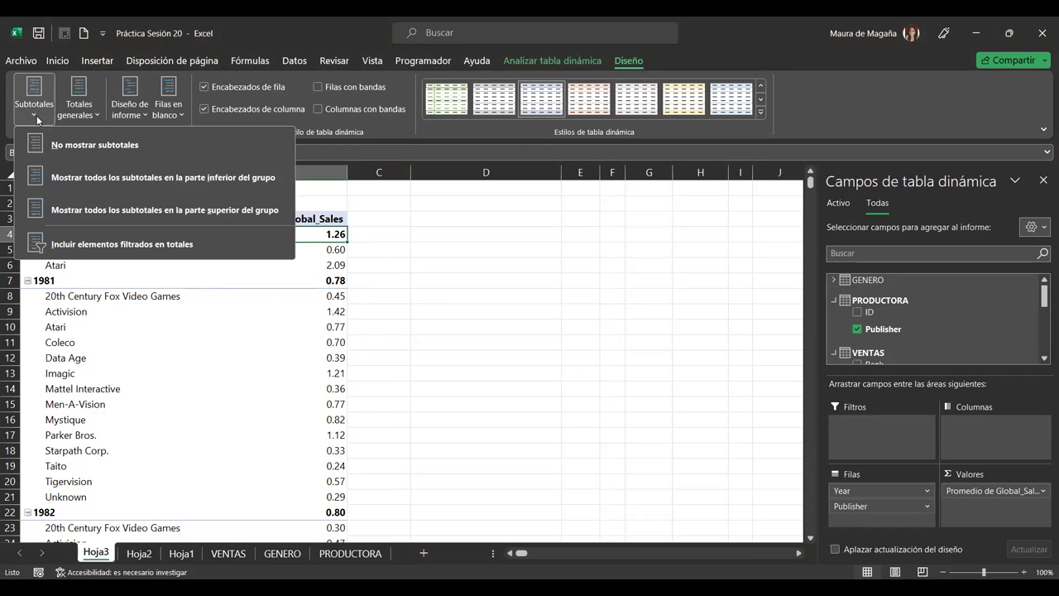
pyautogui.click(100, 151)
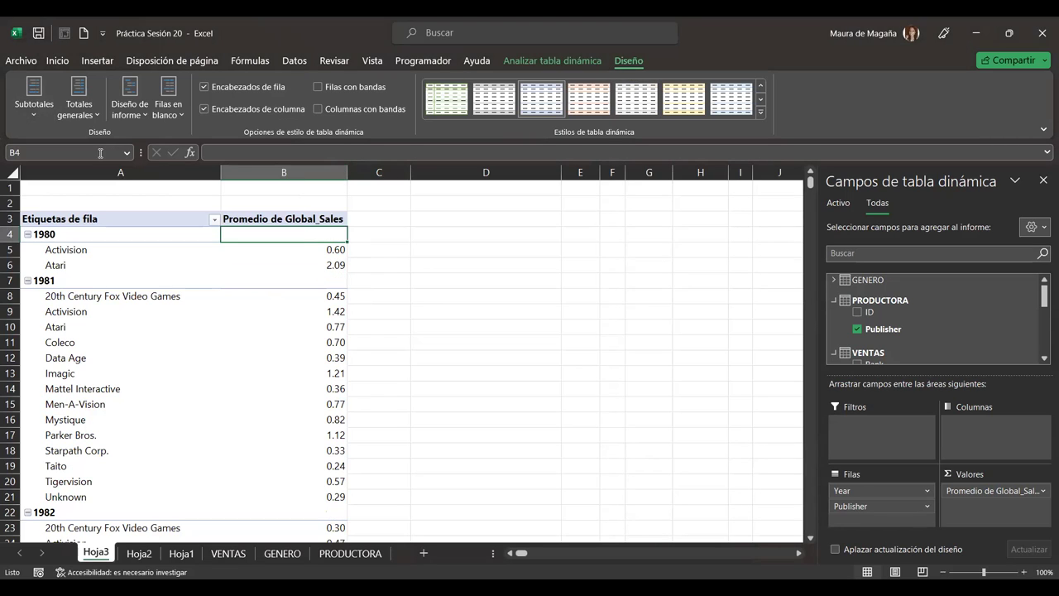
# Show subtotals below, then at the top, and finally set Do Not Show Subtotals.
pyautogui.click(35, 116)
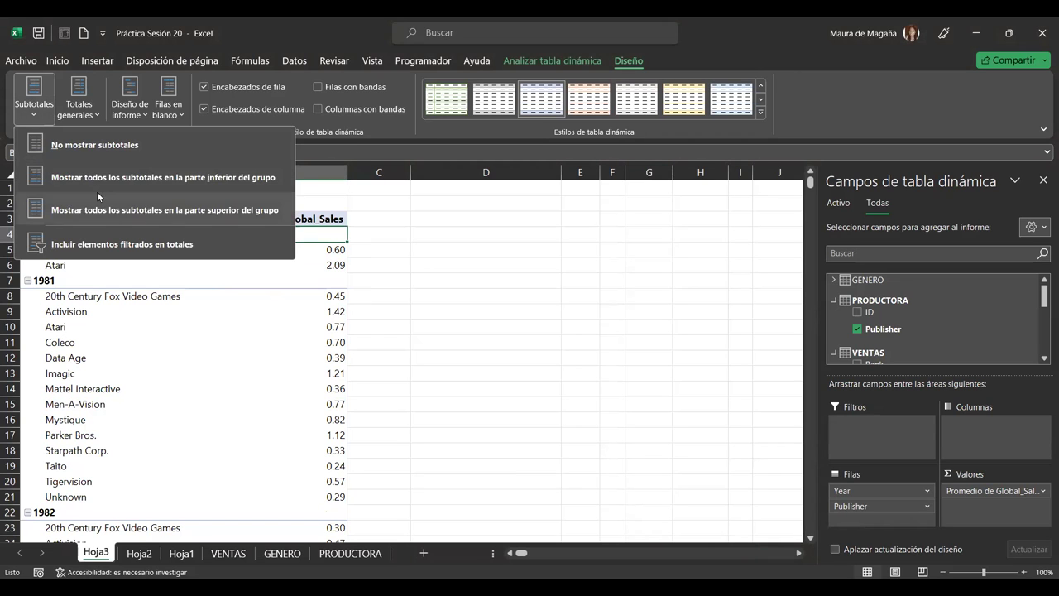
pyautogui.click(103, 172)
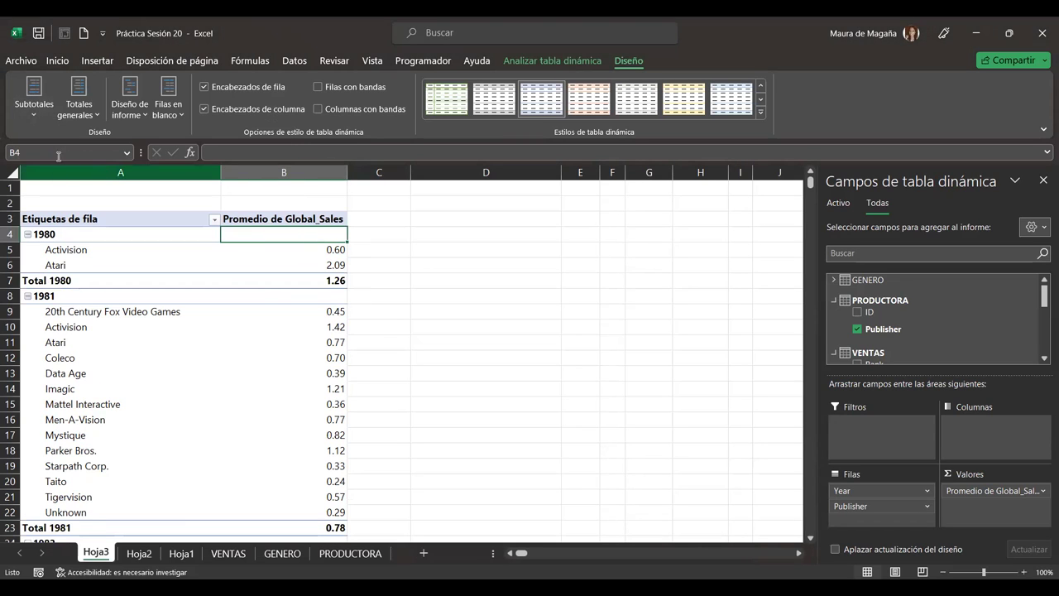
pyautogui.click(39, 111)
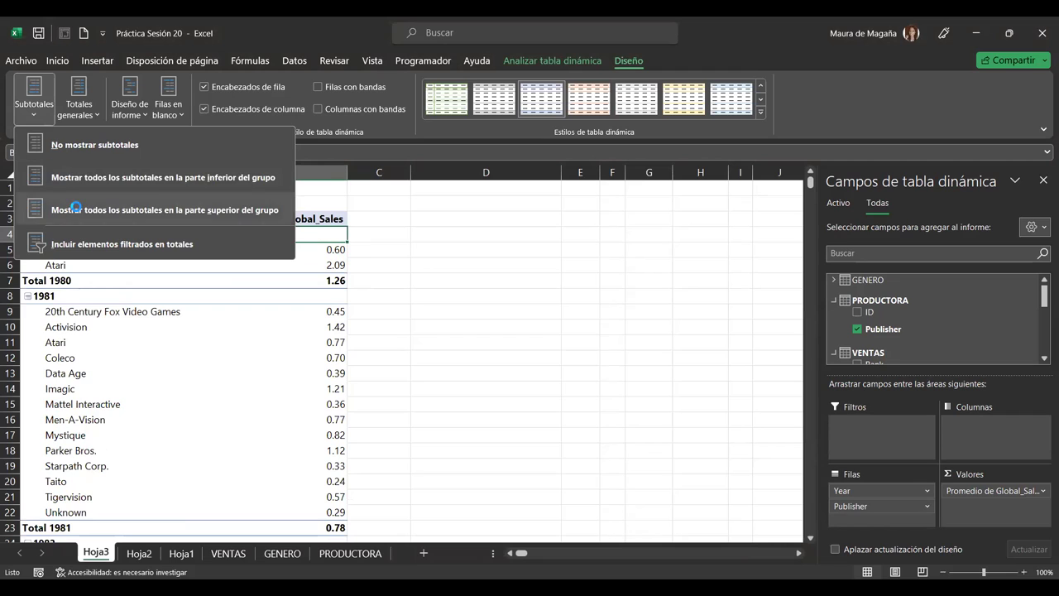
pyautogui.click(75, 206)
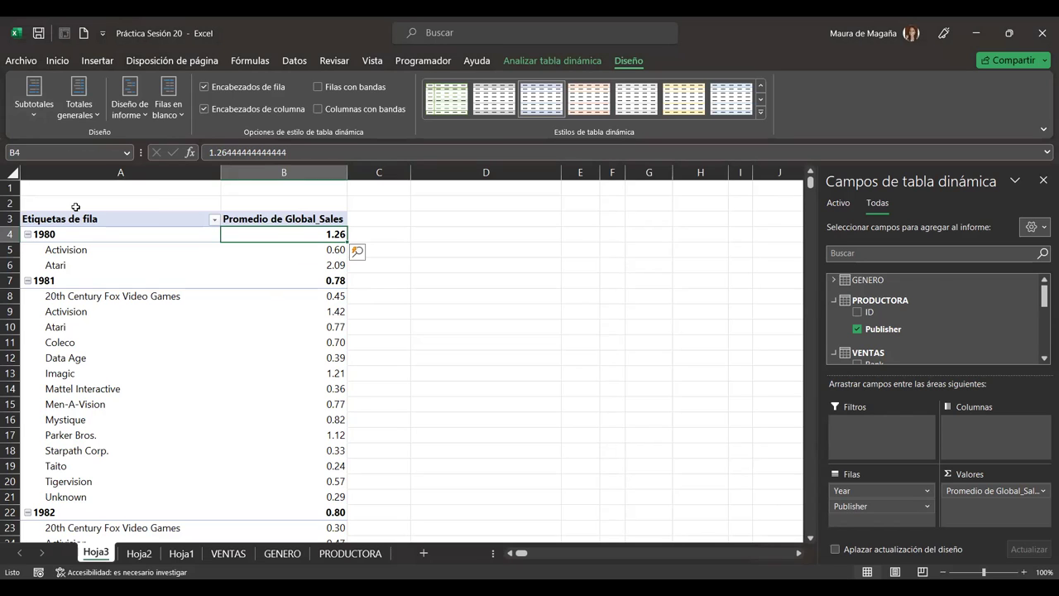
pyautogui.click(34, 107)
pyautogui.click(70, 147)
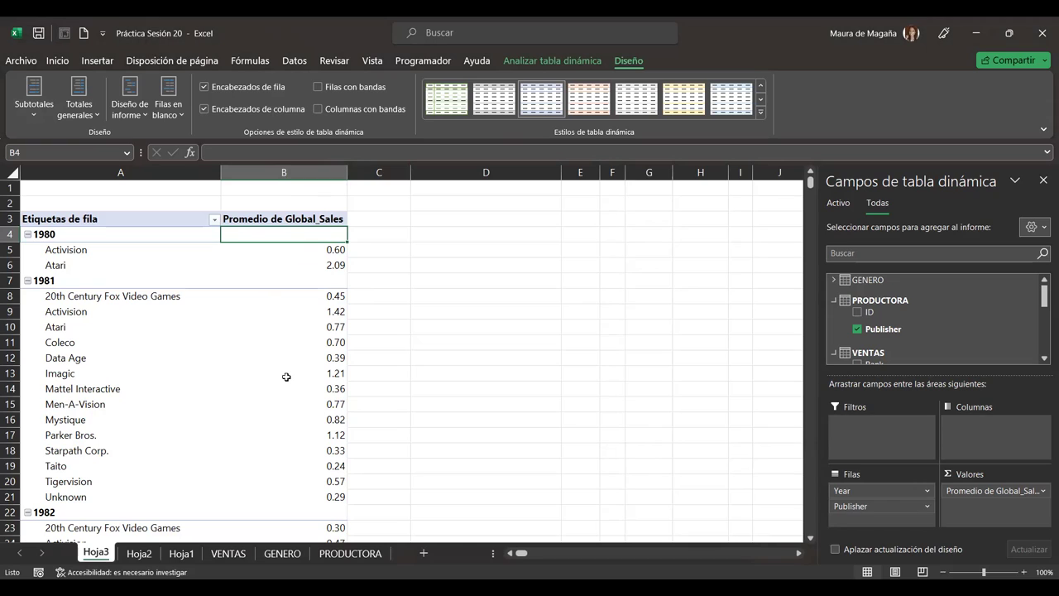
pyautogui.moveTo(286, 376)
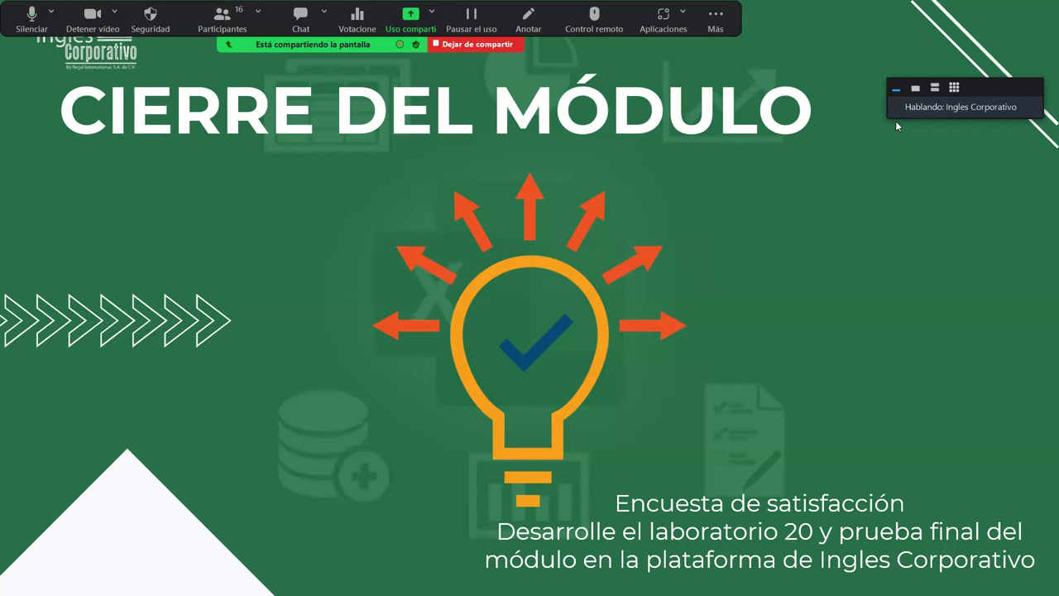
# Switch the floating video panel to gallery view and enlarge the window across the screen.
pyautogui.click(954, 87)
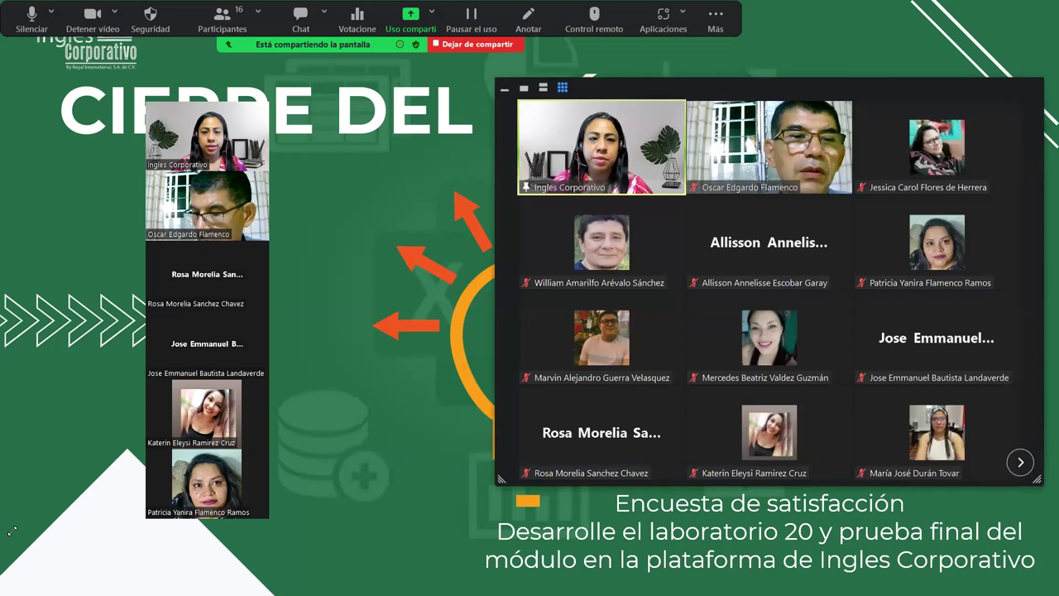
pyautogui.moveTo(12, 531); pyautogui.dragTo(11, 529)
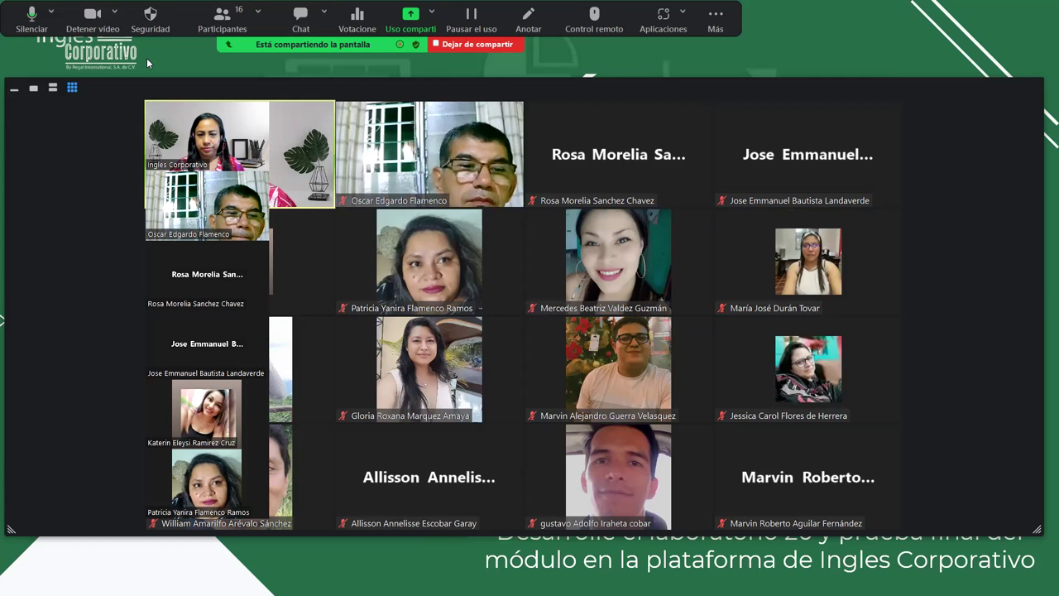
pyautogui.moveTo(807, 480)
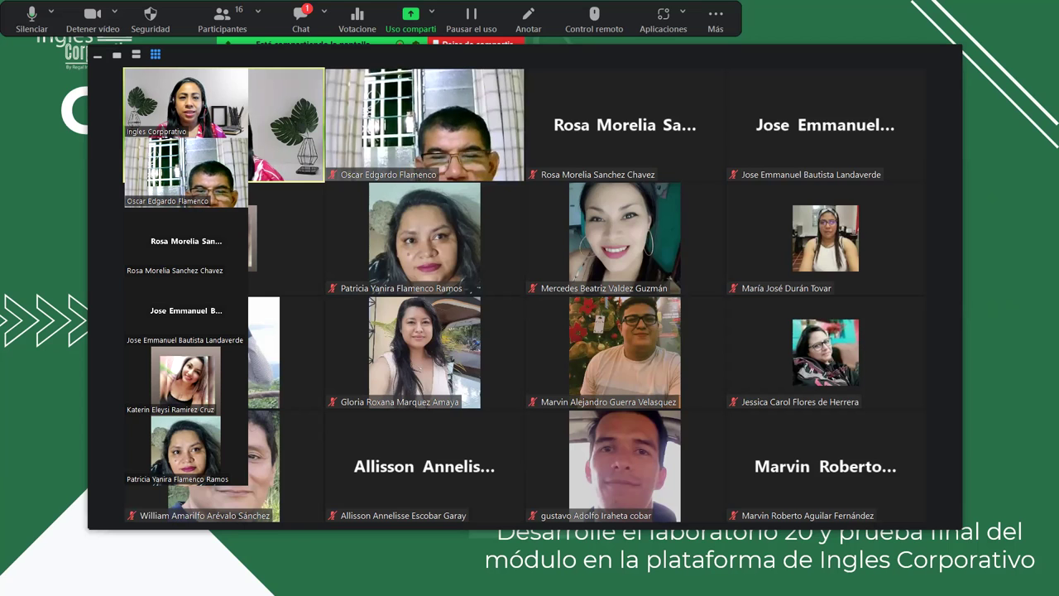
# Open the meeting chat and scroll through the participants' thank-you messages.
pyautogui.click(300, 18)
pyautogui.write('ok')
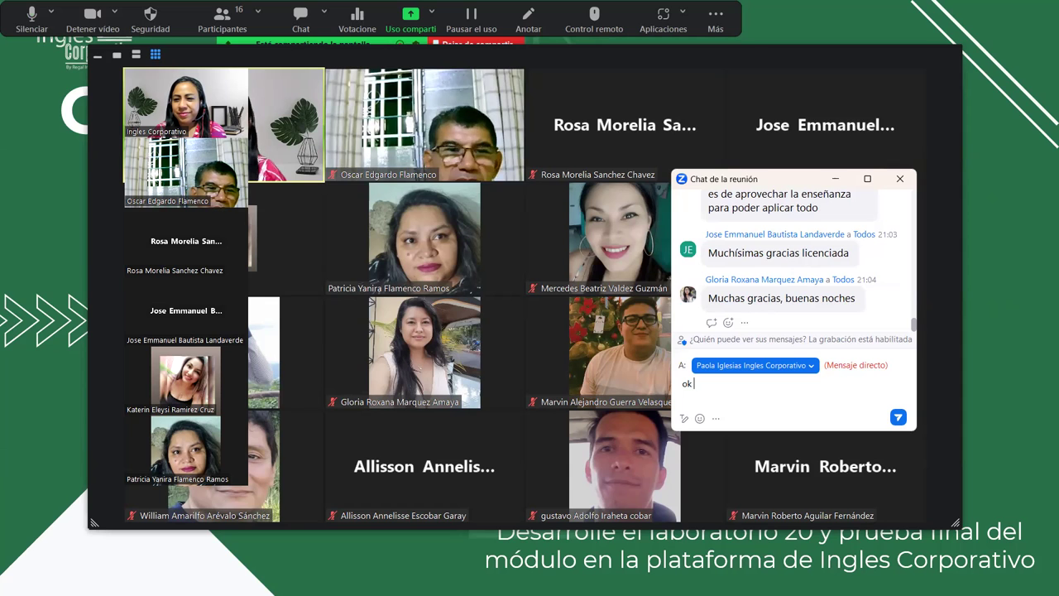
pyautogui.scroll(1, 794, 257)
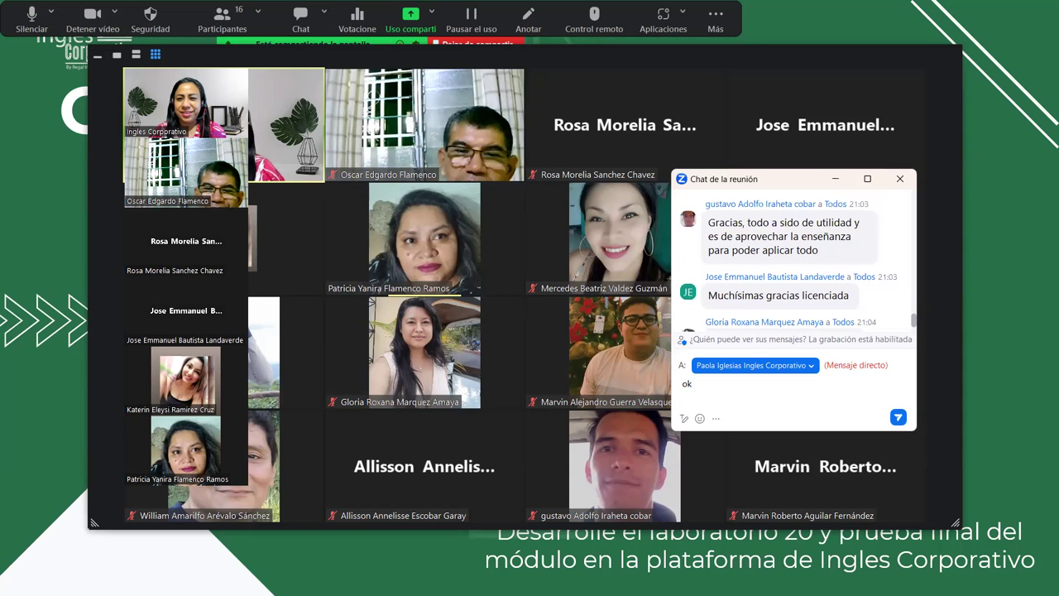
pyautogui.scroll(-1, 794, 257)
pyautogui.scroll(-1, 794, 256)
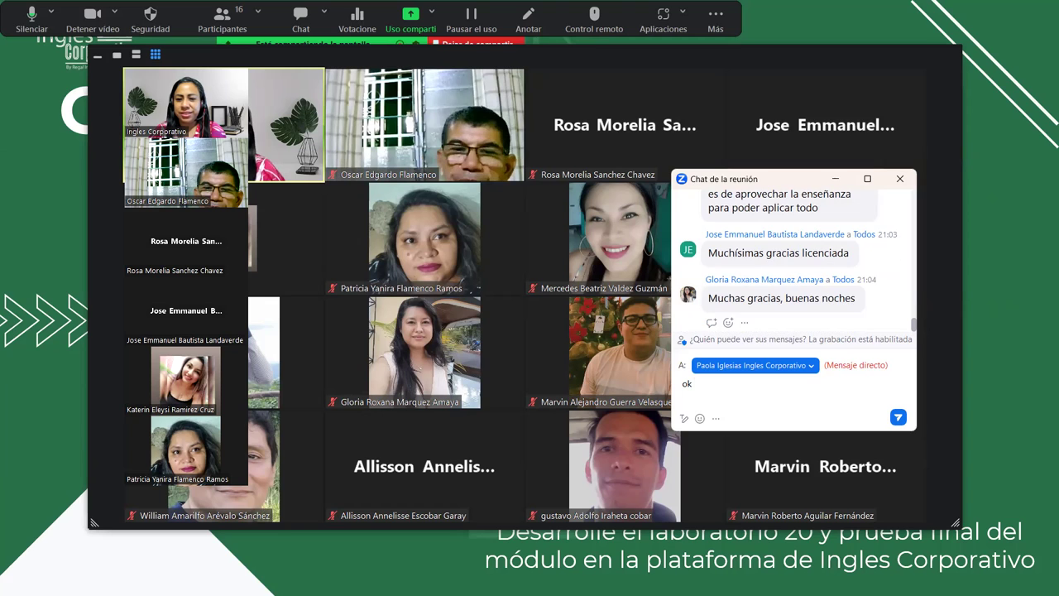